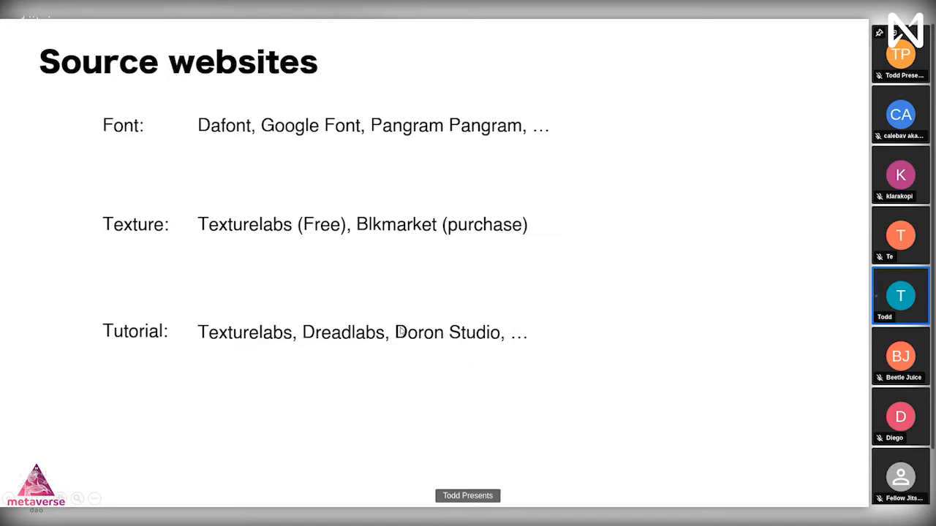
Exit the 'Source websites' slide show and preview the open Assets folder window
key(Escape)
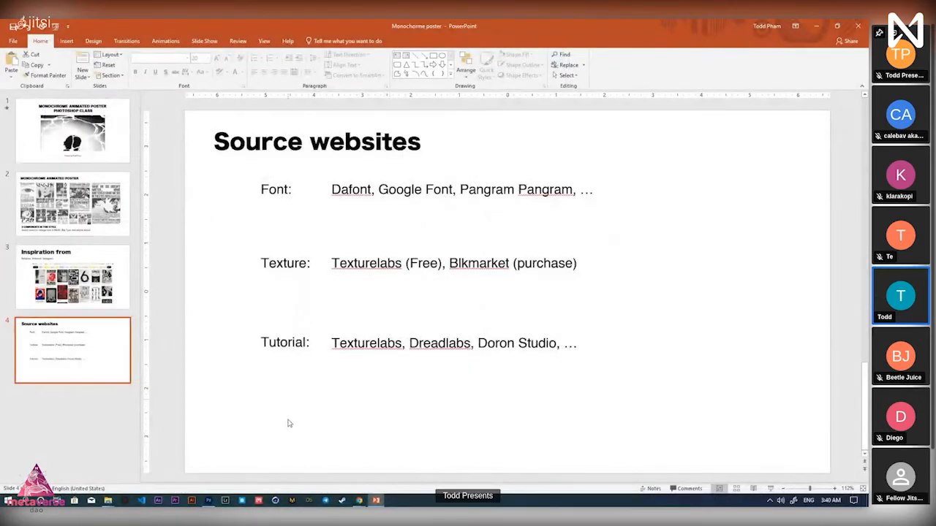
key(alt+Tab)
key(alt+Tab)
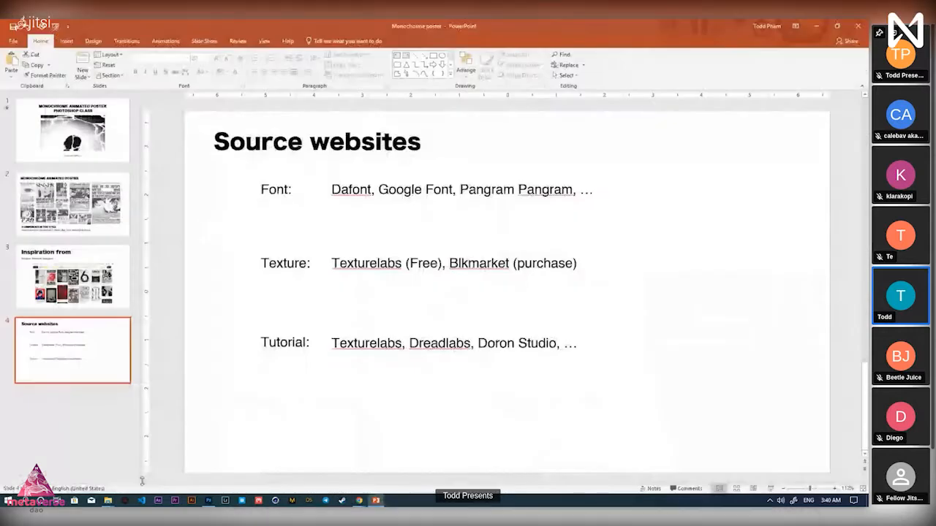
click(113, 503)
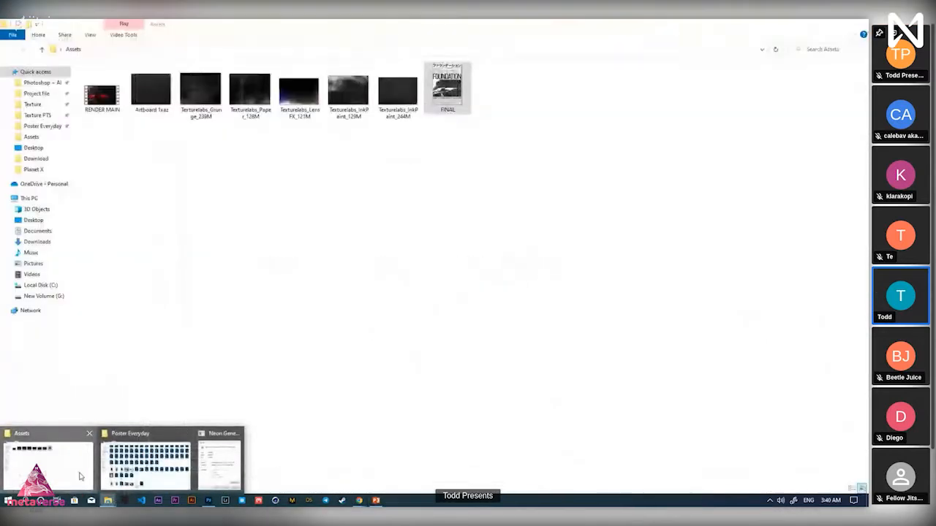
Play the FINAL poster video from Assets, close it, and bring up the Instagram gallery
click(69, 468)
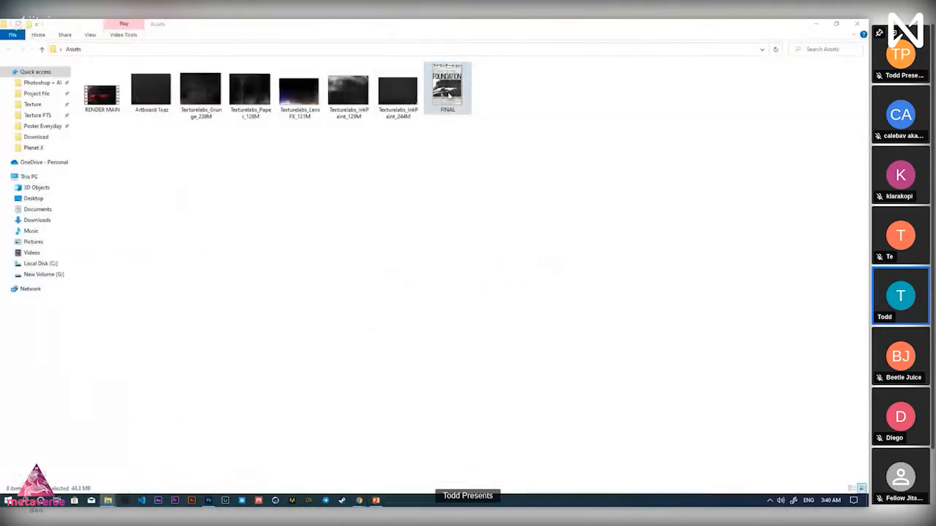
double_click(447, 92)
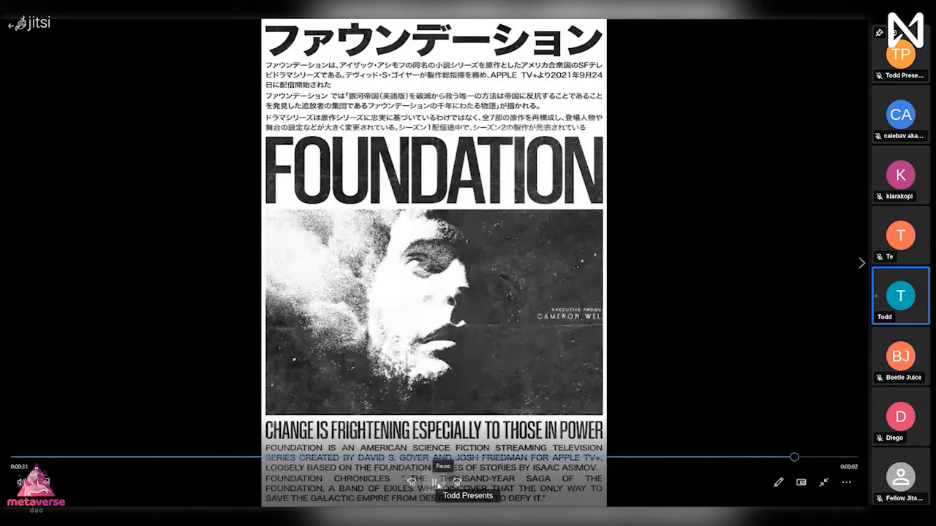
click(438, 484)
click(393, 501)
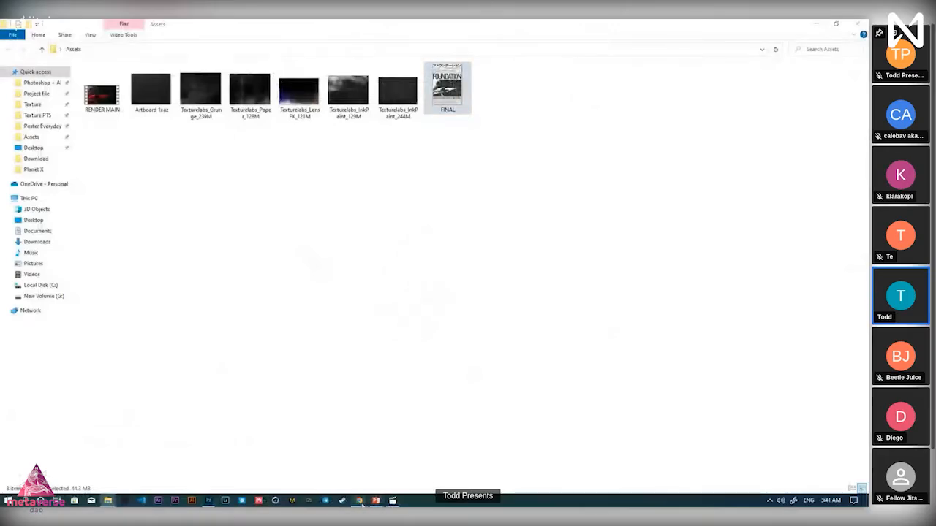
mouse_move(360, 501)
click(311, 448)
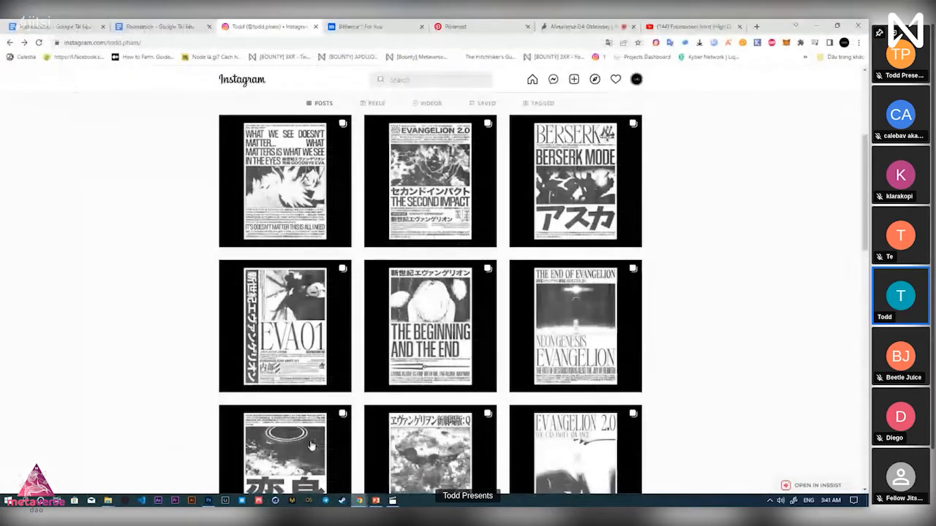
Move the Foundation Intro YouTube tab ahead of Pinterest and rewind it to 0:02
click(679, 26)
drag(679, 26, 468, 28)
click(45, 394)
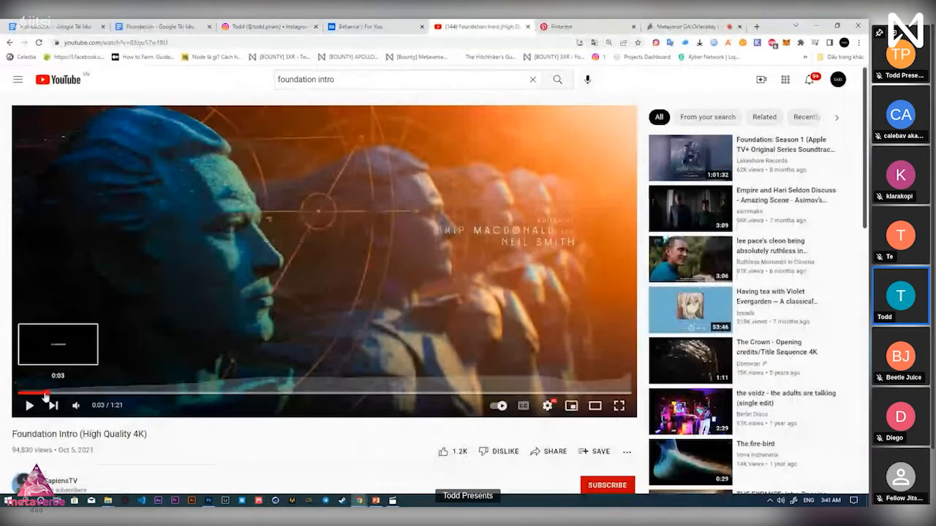
drag(45, 395, 39, 395)
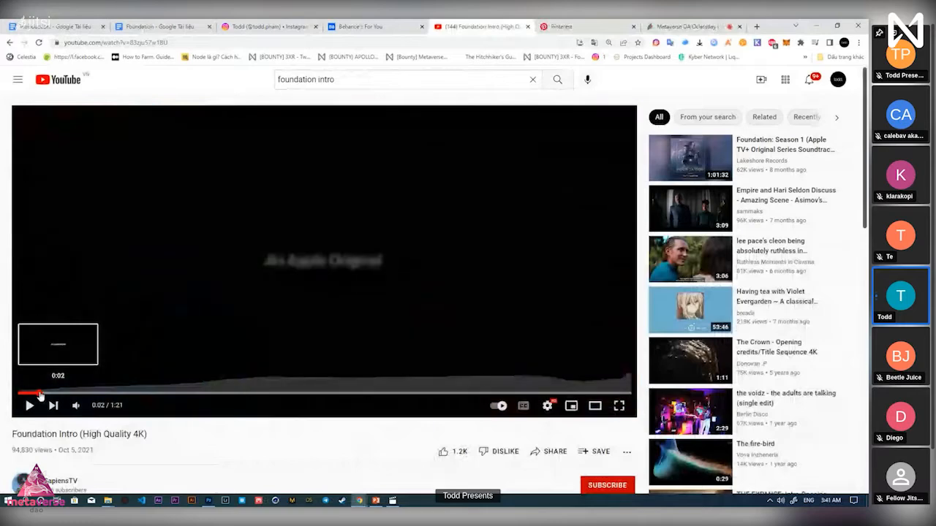
Play the Foundation Intro to 0:38, then switch back toward the video player
click(156, 338)
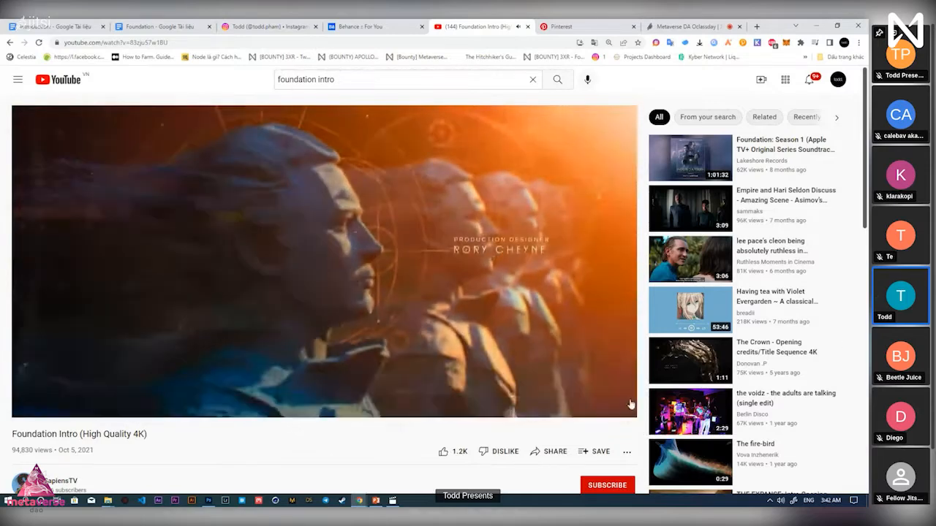
click(538, 388)
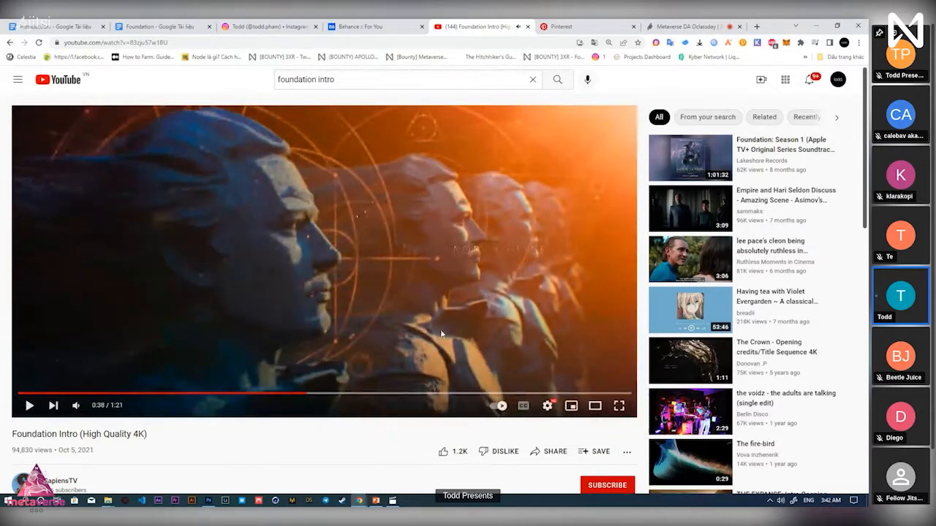
key(alt+Tab)
key(alt+Tab)
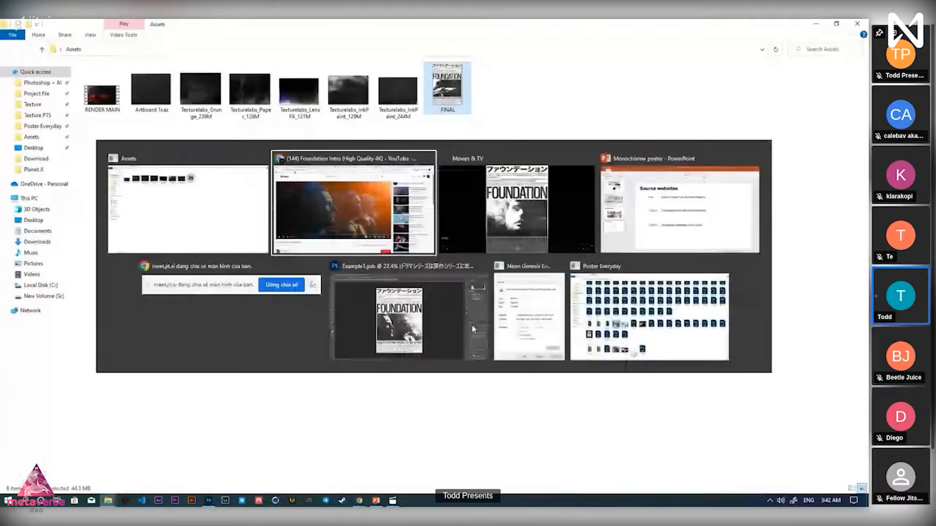
key(alt+Tab)
Replay the FINAL poster video from its start, then switch to Example1.psd in Photoshop
key(Tab)
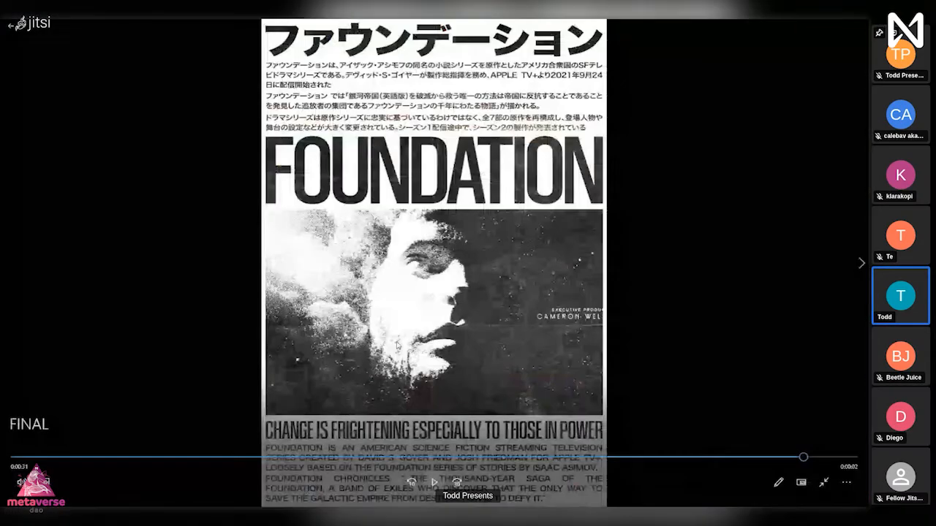
drag(375, 459, 65, 457)
click(435, 483)
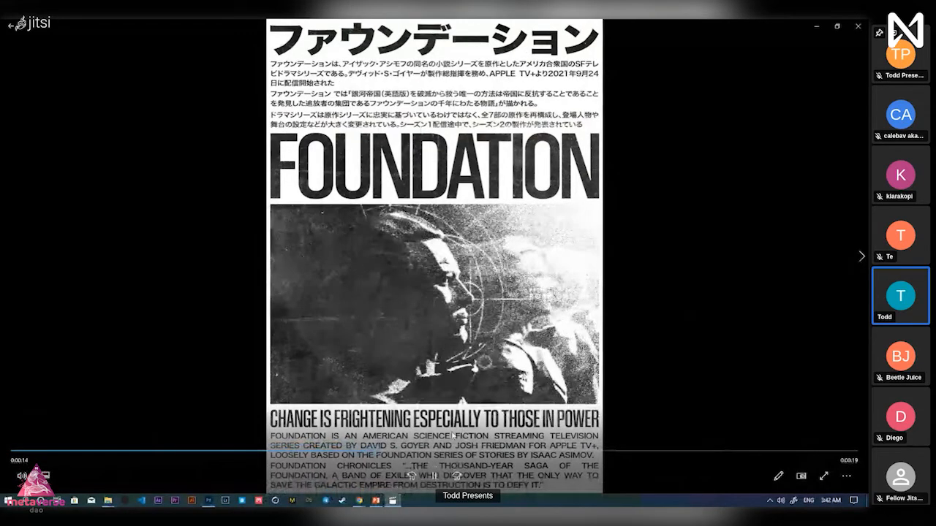
click(212, 483)
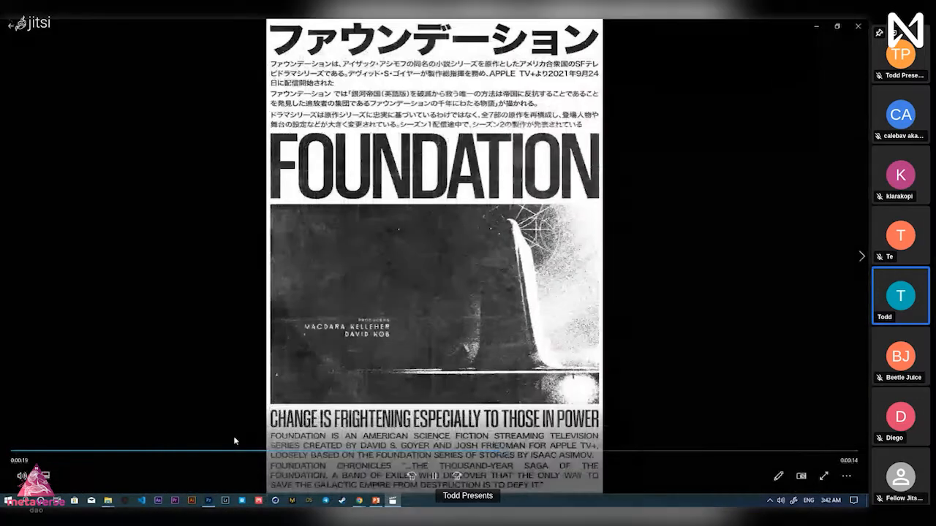
Preview the A4 210 x 297 mm, 300 ppi new-document preset without creating it
click(215, 501)
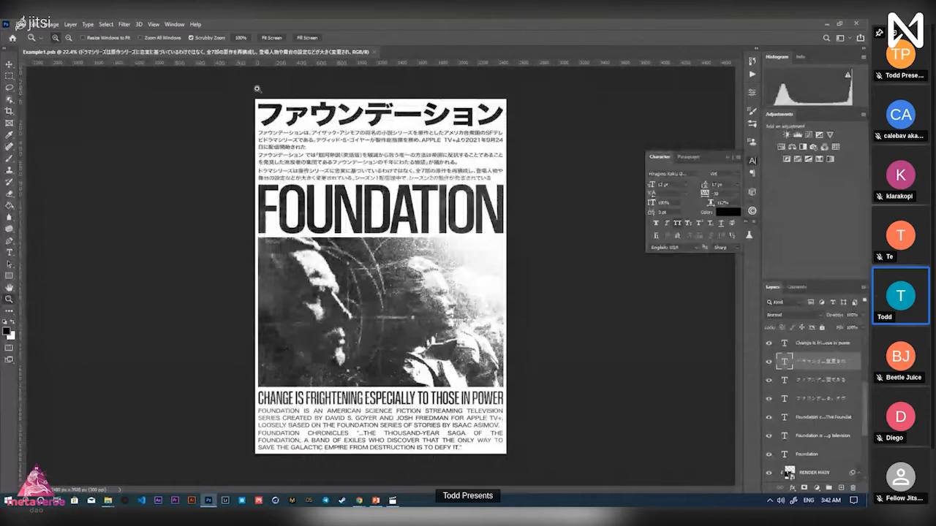
key(v)
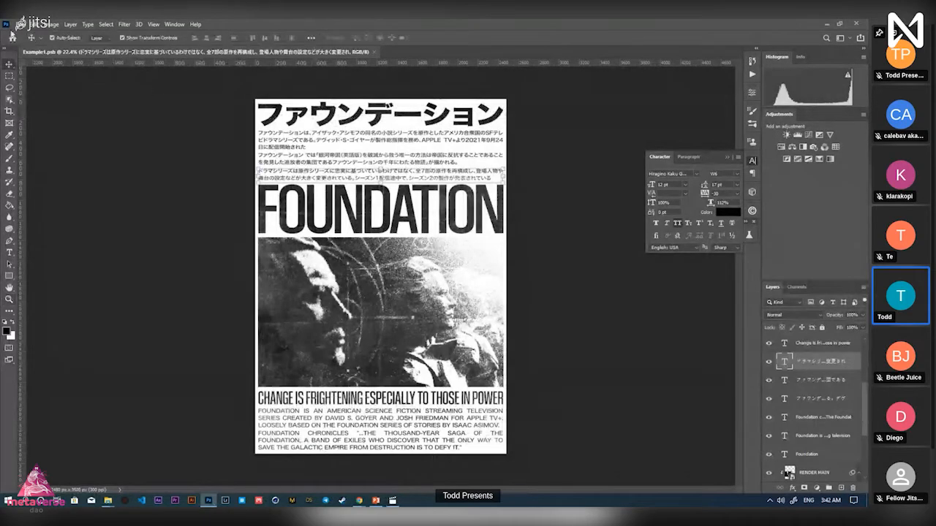
click(19, 24)
click(28, 34)
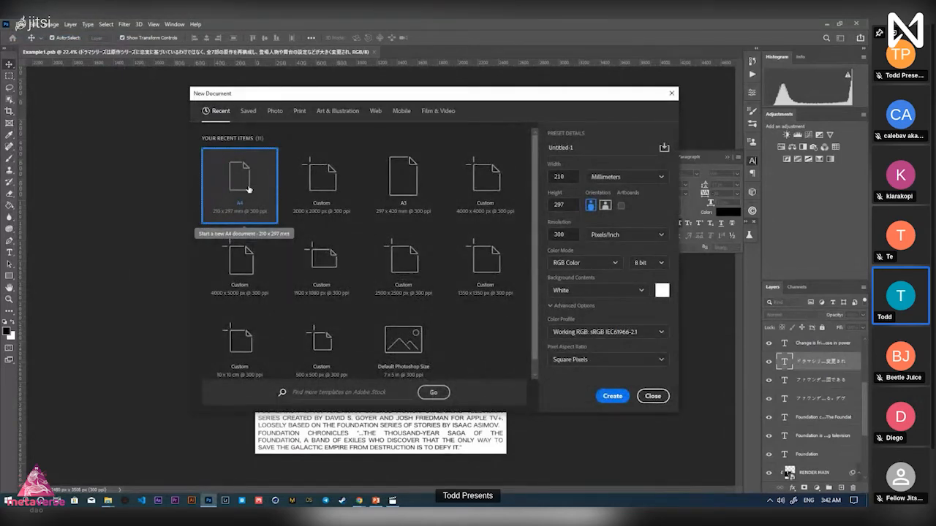
click(643, 396)
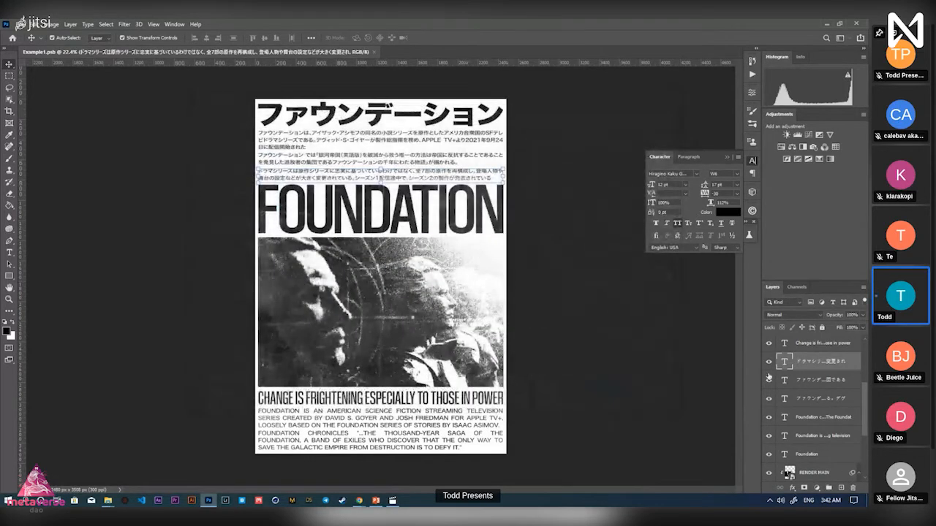
Deselect the Japanese text layer and revisit the new-document settings from the File menu
scroll(843, 416, up, 3)
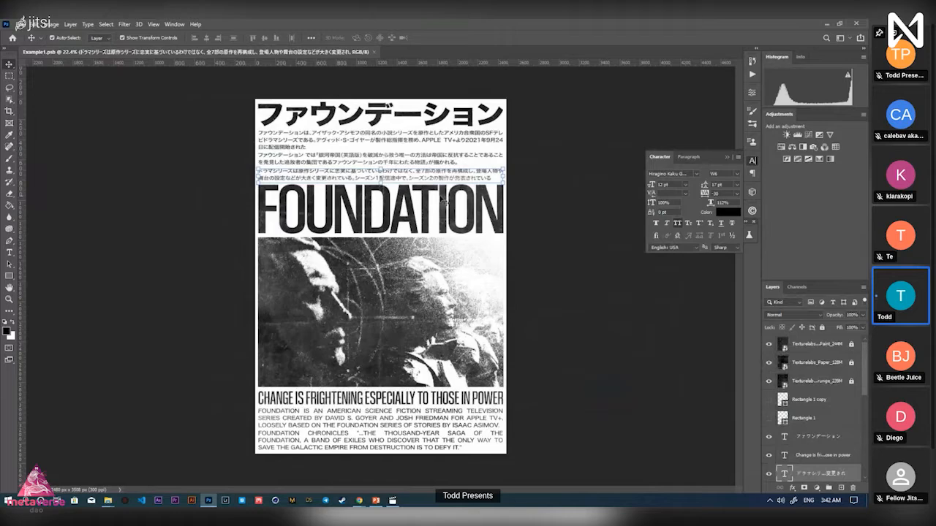
click(606, 278)
click(17, 24)
click(30, 32)
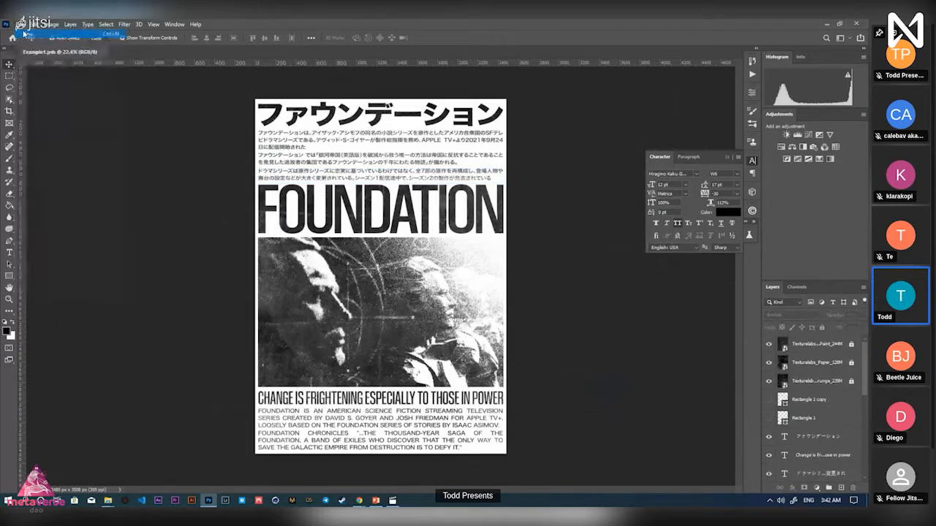
click(653, 396)
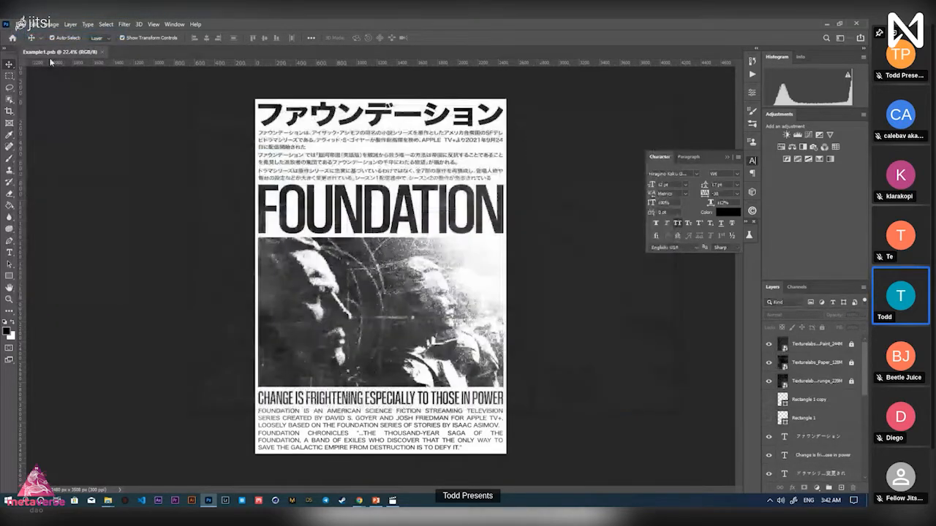
click(20, 26)
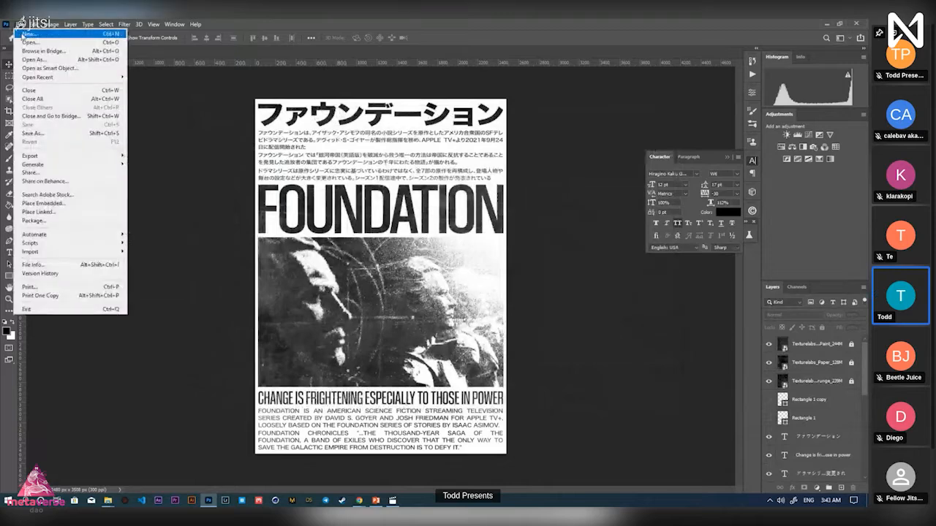
Create Untitled-1 as an A4 page, 210 x 297 mm, 300 ppi, white background
click(23, 33)
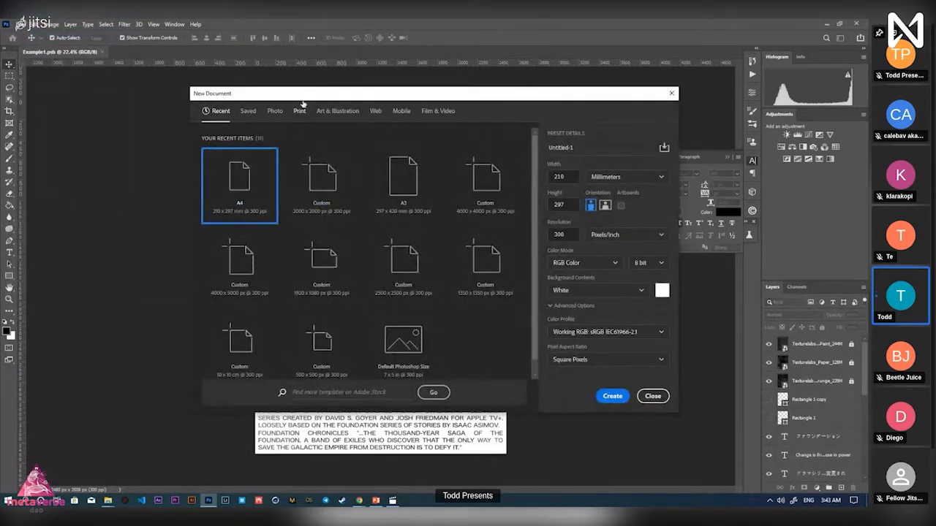
drag(305, 95, 391, 97)
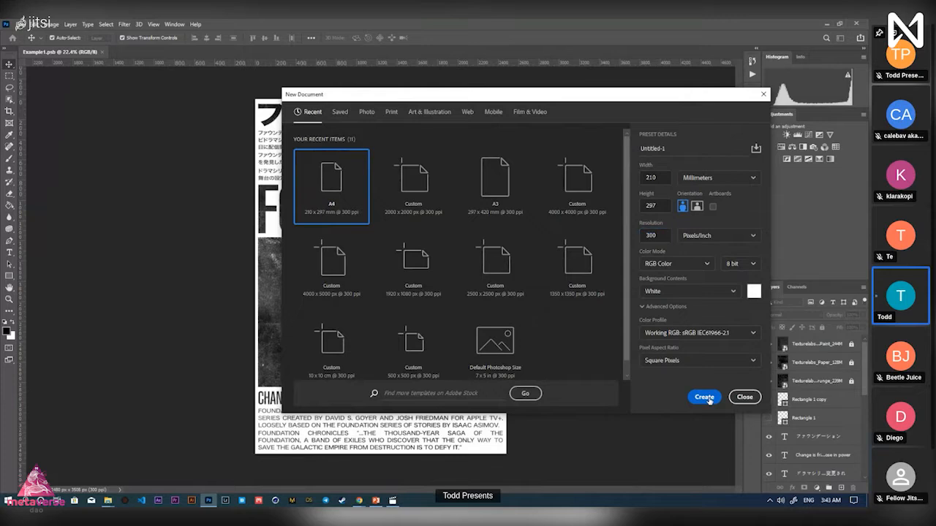
click(704, 397)
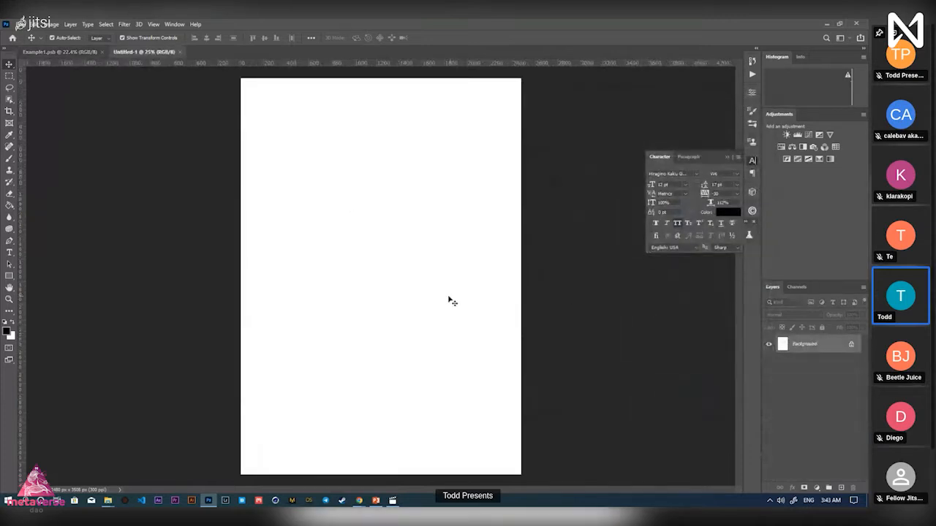
Zoom to the page's top-left corner and draw a black 29 x 29 px square there
key(z)
drag(400, 291, 391, 291)
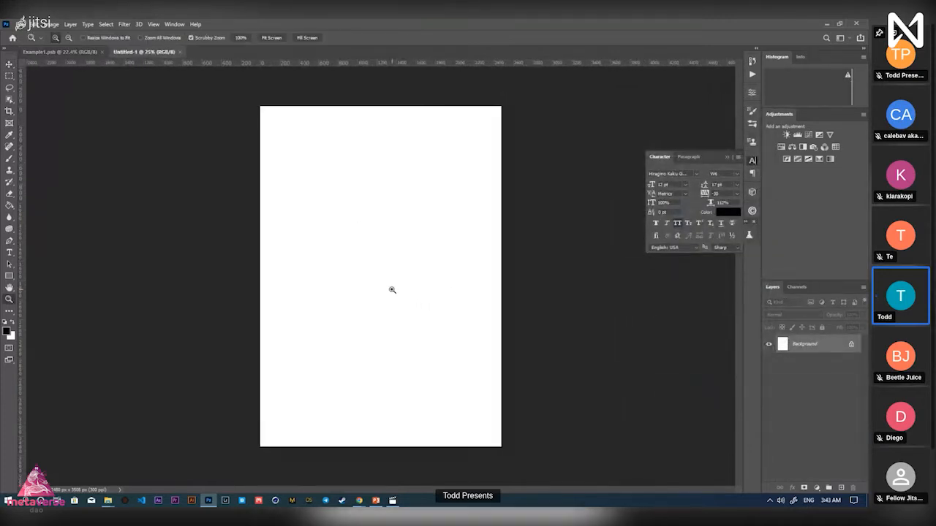
drag(305, 159, 312, 157)
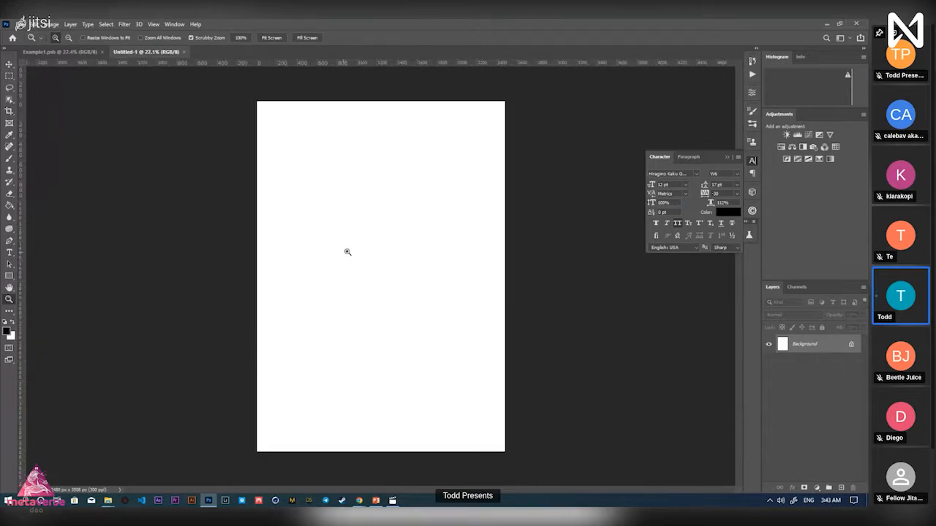
drag(266, 103, 353, 103)
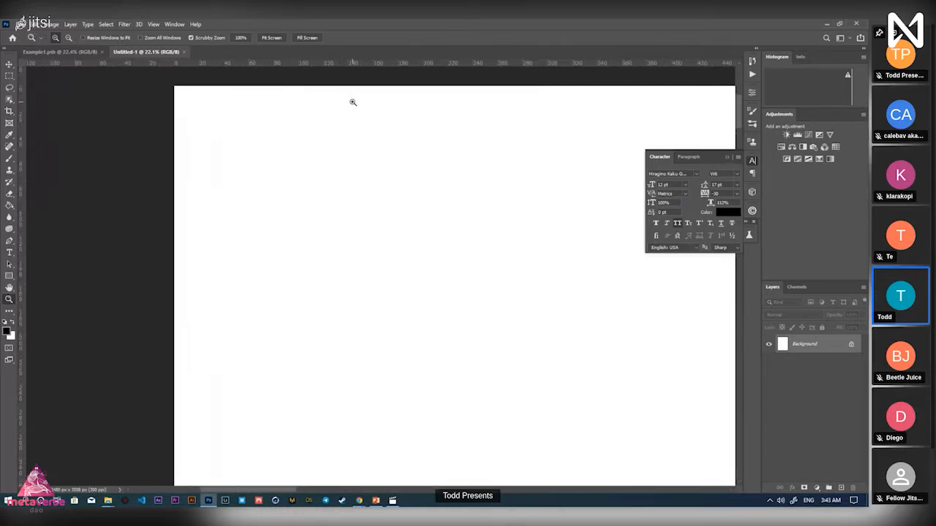
key(space)
drag(80, 188, 84, 264)
key(v)
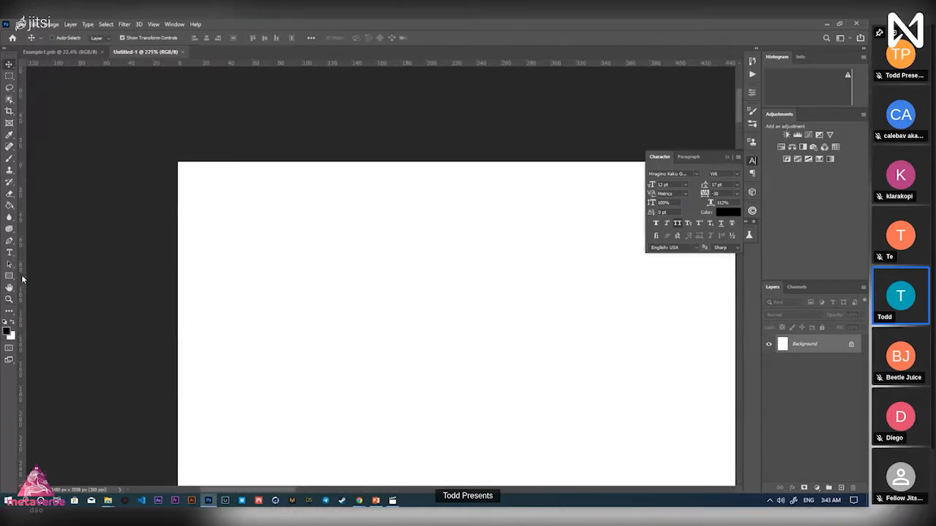
click(8, 276)
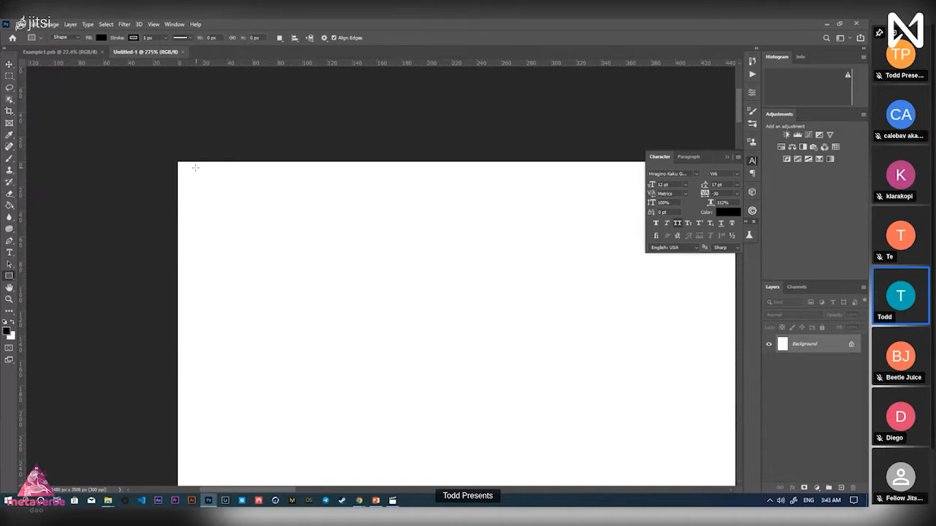
drag(177, 163, 224, 190)
Enlarge the black corner square with Free Transform, resizing it twice
key(z)
key(v)
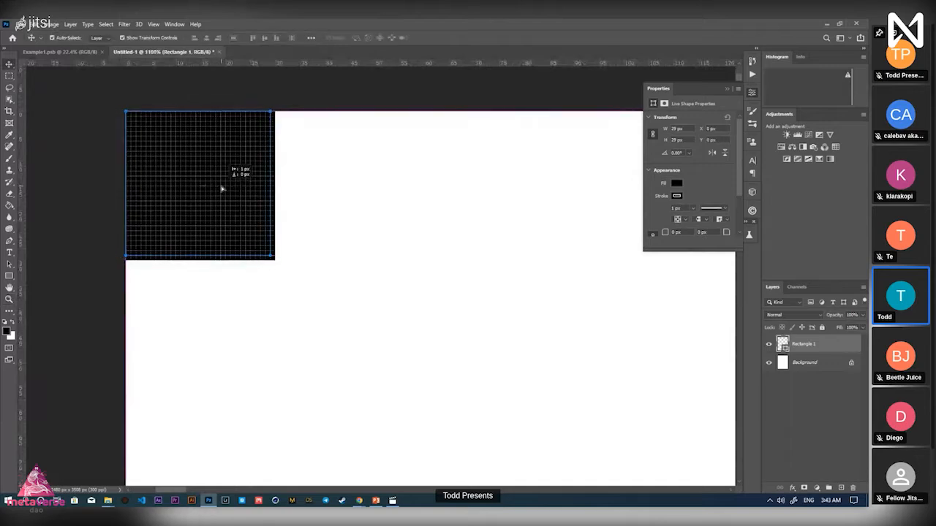
key(ctrl+t)
drag(271, 261, 325, 311)
click(448, 38)
key(z)
drag(438, 248, 289, 266)
drag(298, 149, 340, 173)
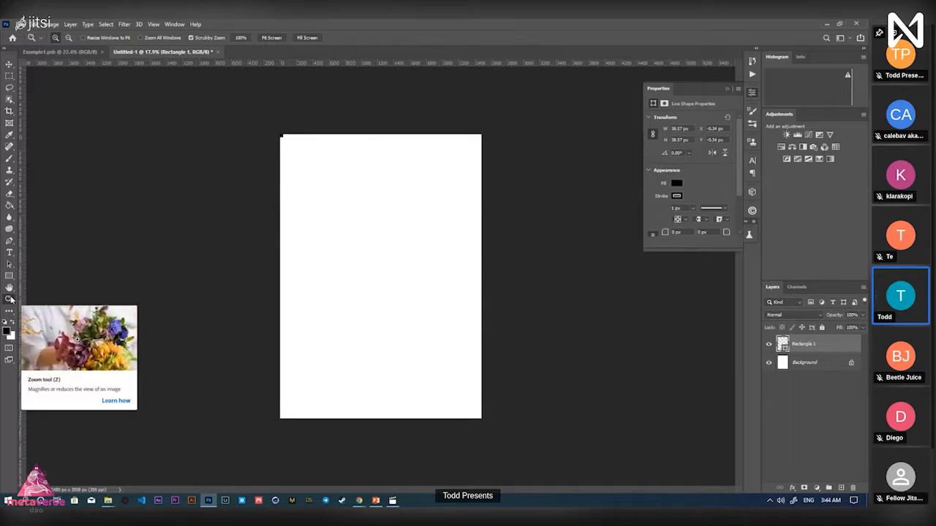
click(338, 140)
drag(339, 139, 426, 242)
key(v)
drag(446, 299, 468, 322)
click(448, 38)
Place guides along the page's top and left edges, meeting at the square's corner
mouse_move(468, 63)
mouse_down()
mouse_move(468, 107)
mouse_move(466, 64)
mouse_up()
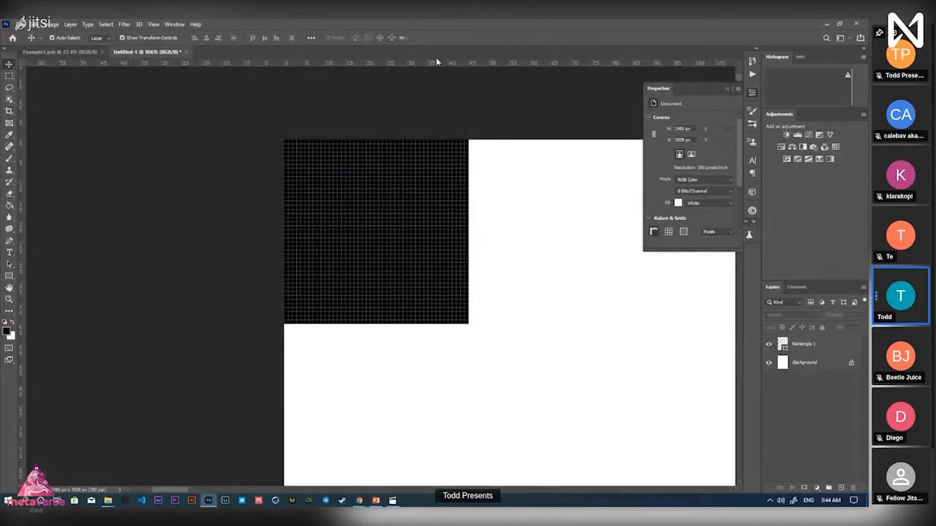
drag(397, 98, 328, 97)
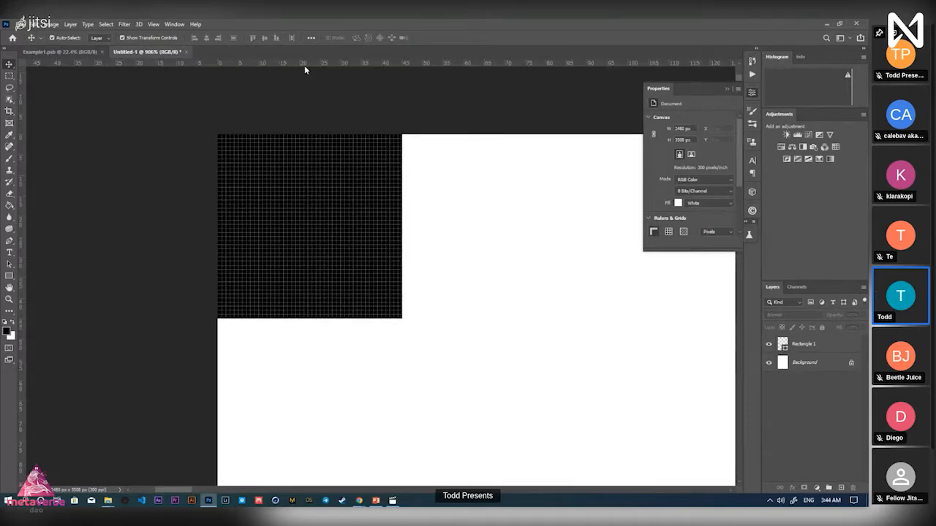
key(ctrl+r)
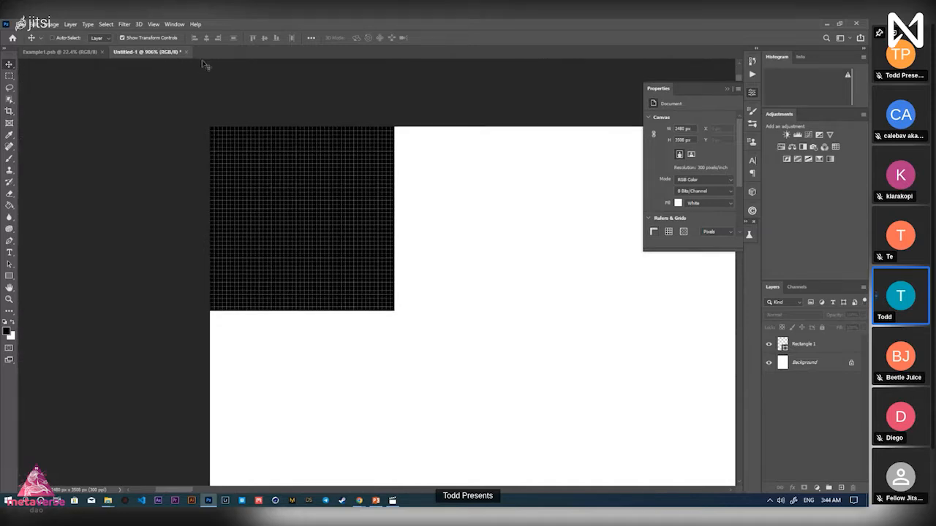
key(ctrl+r)
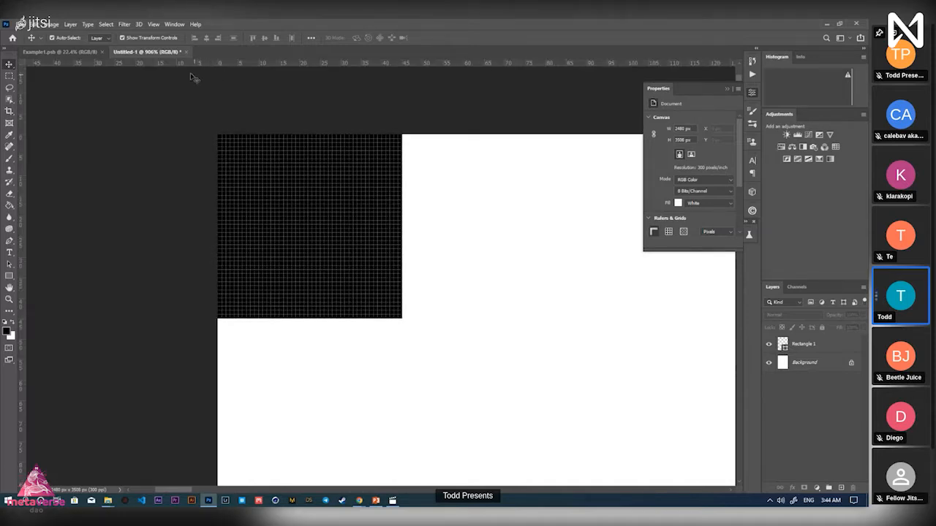
click(732, 88)
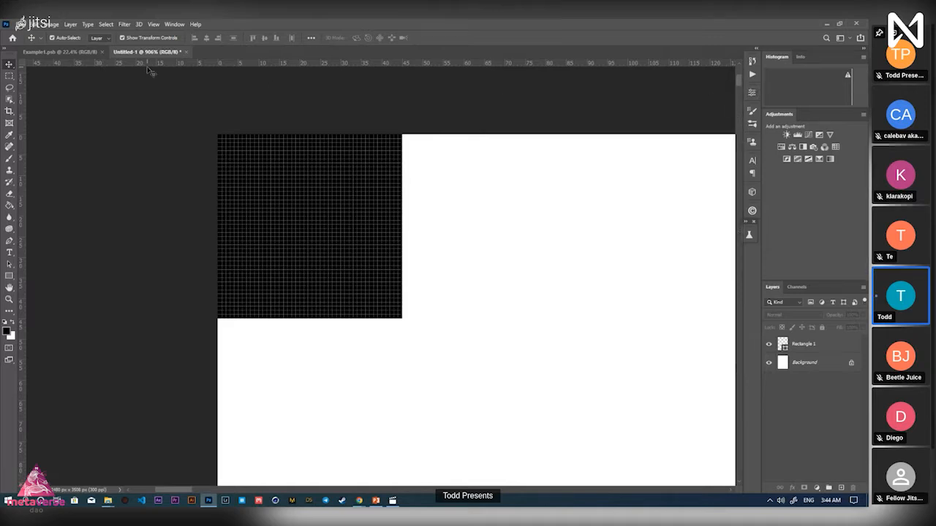
drag(260, 65, 260, 134)
drag(19, 206, 218, 174)
key(z)
drag(296, 216, 244, 226)
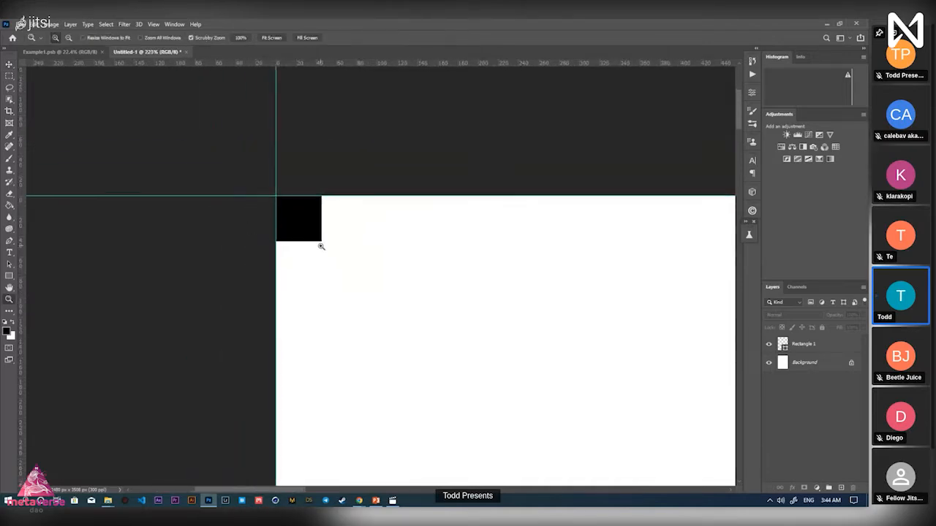
Add guides along the black square's bottom and right edges
drag(321, 244, 391, 238)
key(space)
drag(289, 196, 309, 284)
key(v)
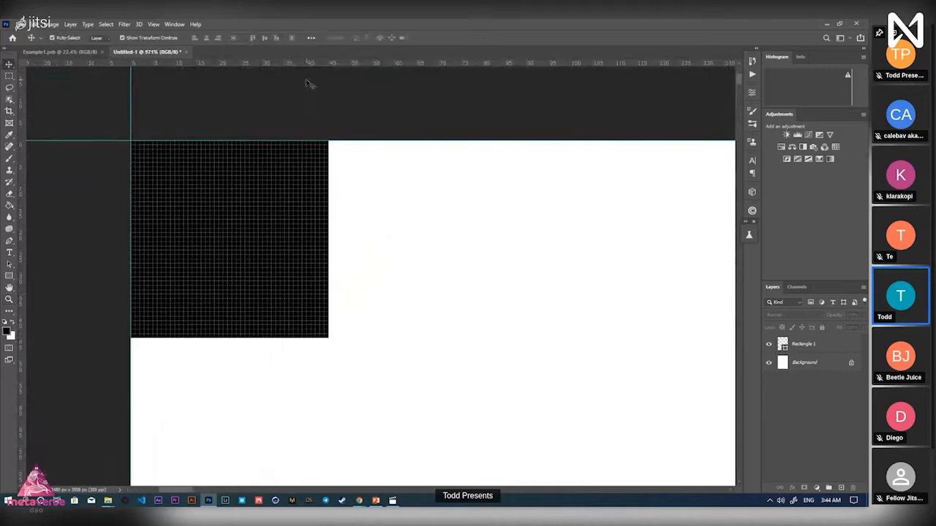
drag(298, 74, 350, 339)
drag(21, 333, 330, 307)
key(z)
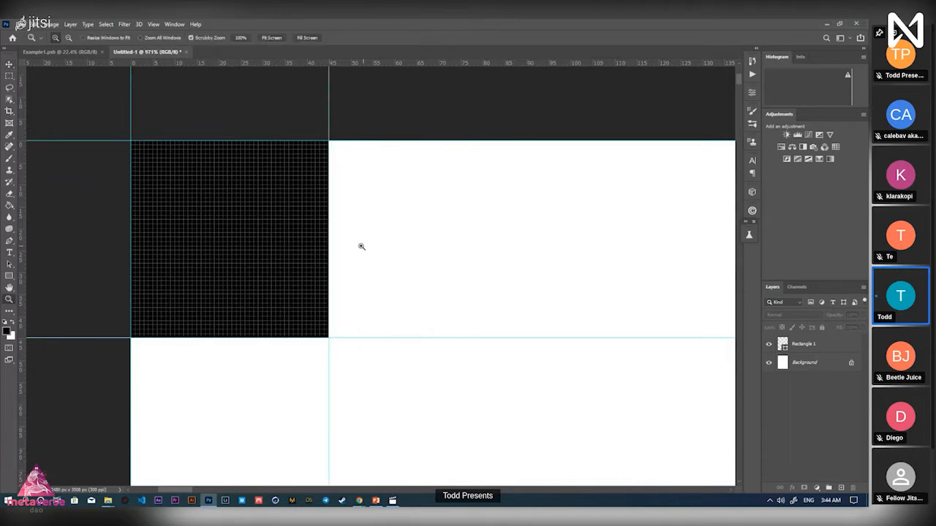
drag(359, 246, 308, 255)
drag(463, 276, 398, 277)
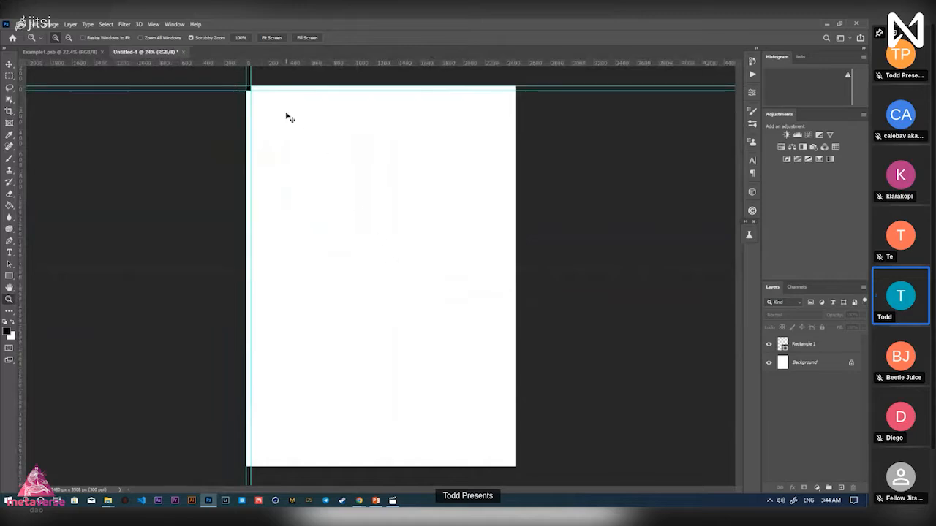
key(v)
Duplicate Rectangle 1 and move the copy to the page's bottom-right corner
click(817, 348)
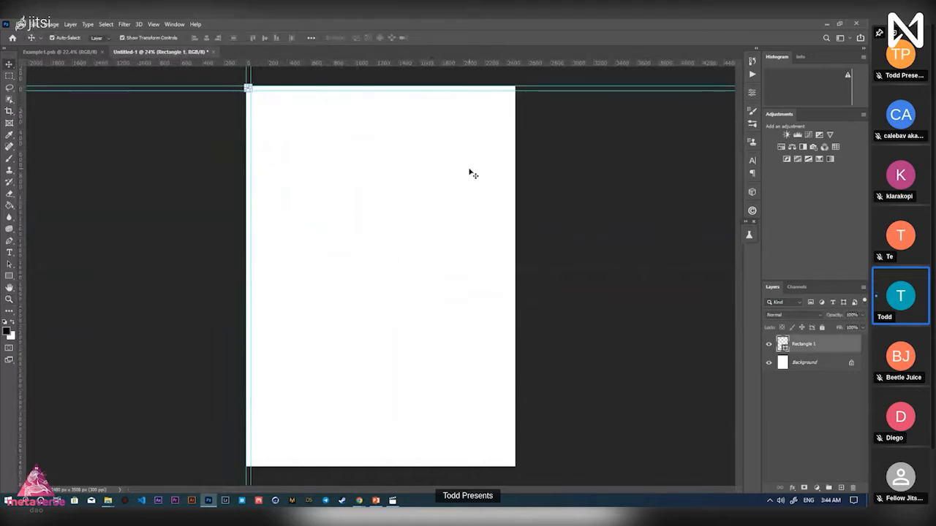
key(ctrl+j)
click(428, 187)
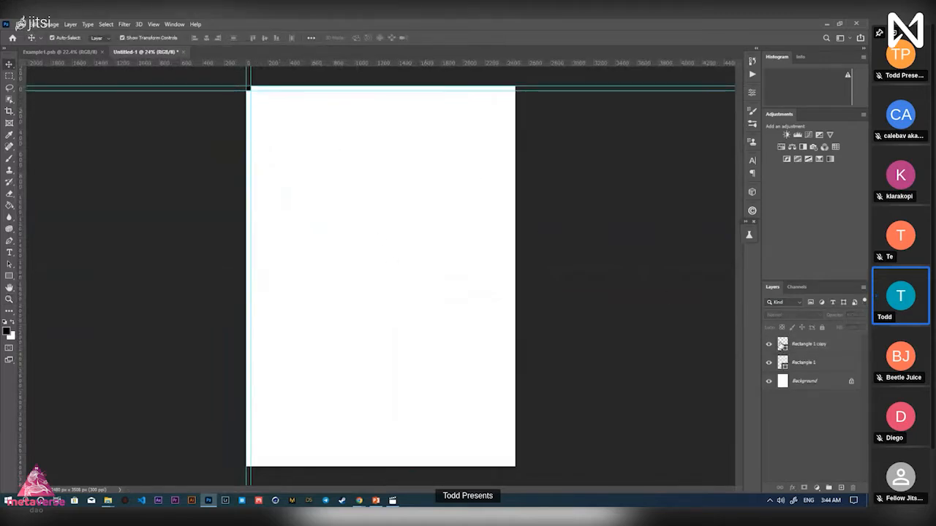
key(ctrl+z)
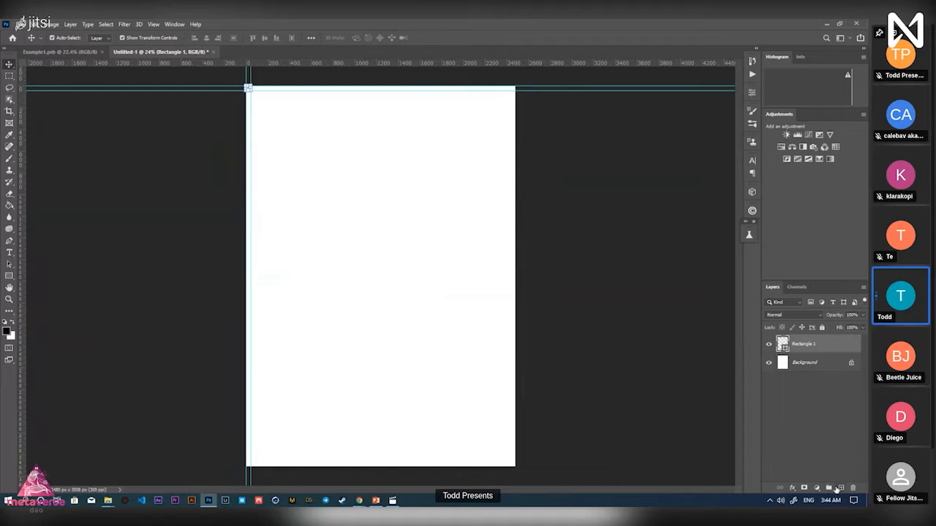
drag(801, 348, 841, 487)
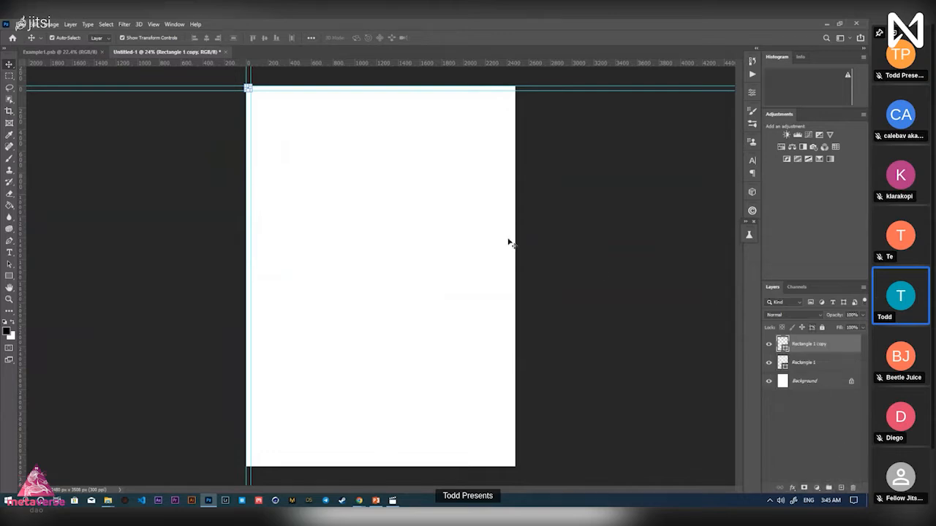
click(509, 240)
drag(248, 89, 513, 464)
Add guides at the page's bottom and right edges and along the copy's top and left edges
scroll(512, 463, up, 10)
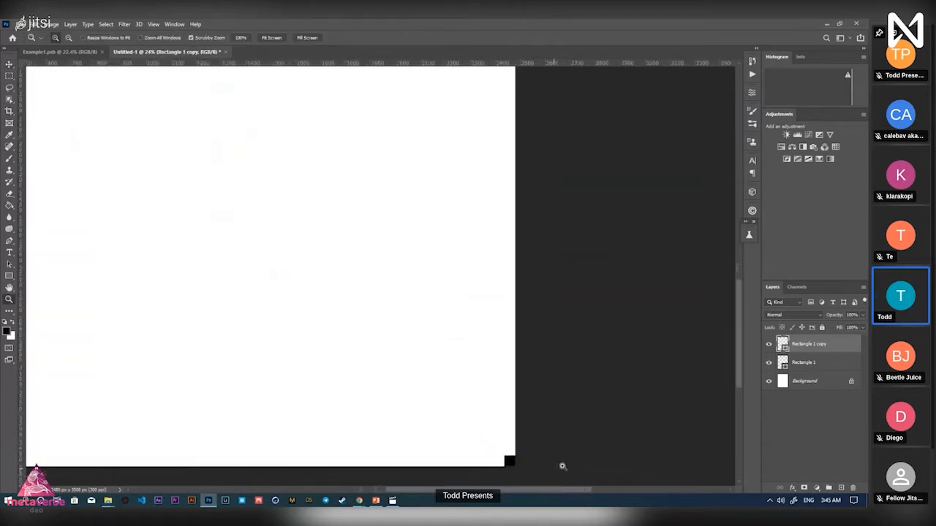
drag(418, 63, 341, 465)
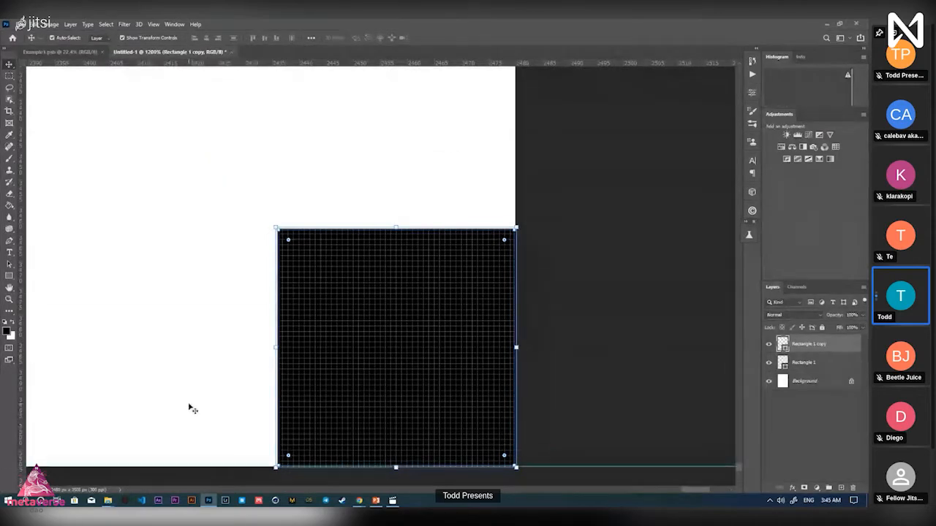
drag(24, 393, 521, 366)
click(561, 355)
drag(365, 54, 410, 154)
drag(96, 180, 81, 54)
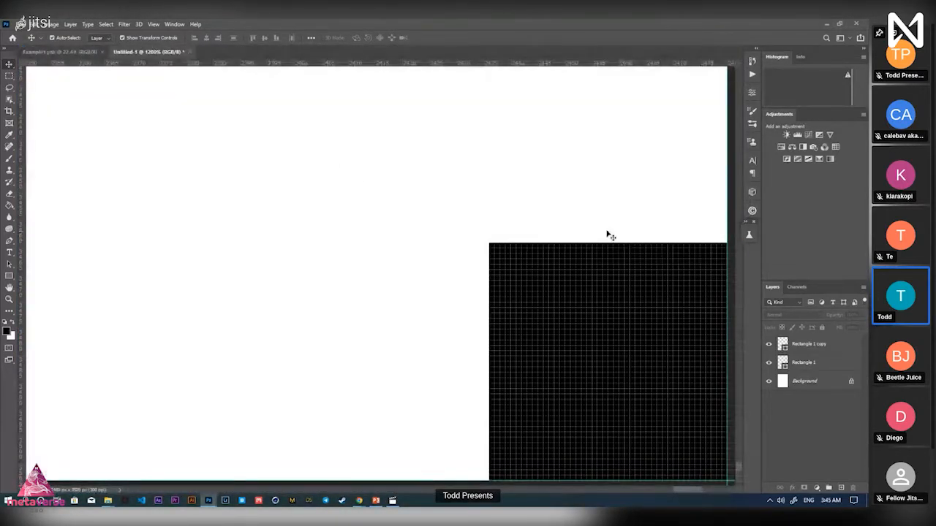
drag(579, 217, 418, 215)
drag(277, 71, 395, 240)
drag(23, 299, 329, 285)
key(z)
drag(358, 231, 387, 267)
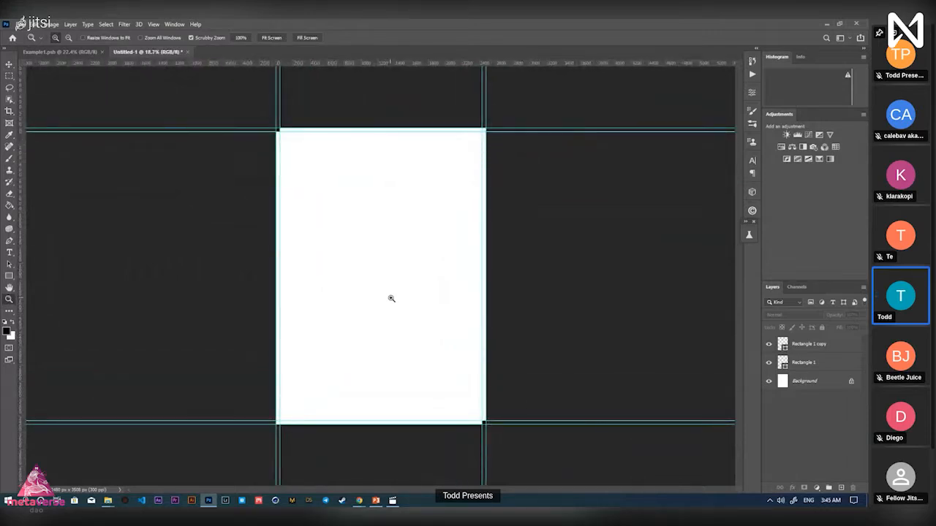
Draw a black rectangle across the middle of the page as Rectangle 2
drag(392, 299, 403, 301)
key(v)
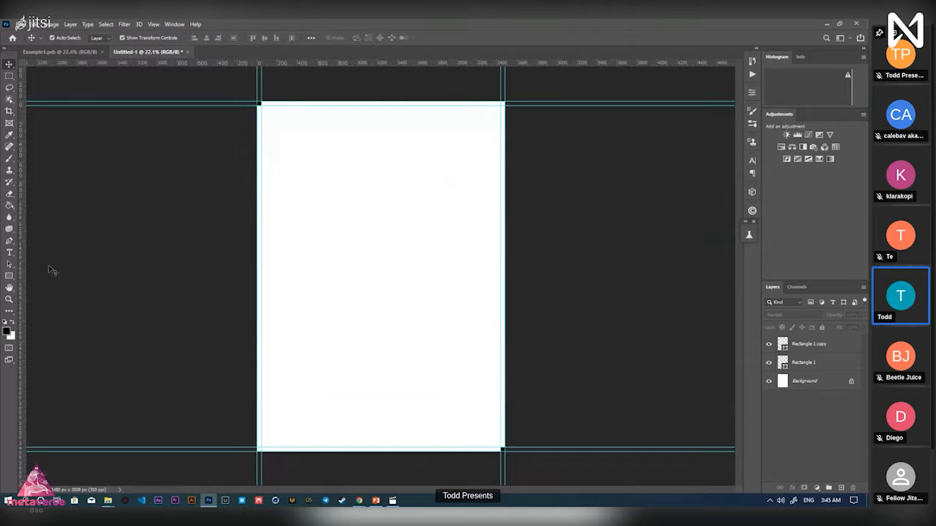
click(11, 276)
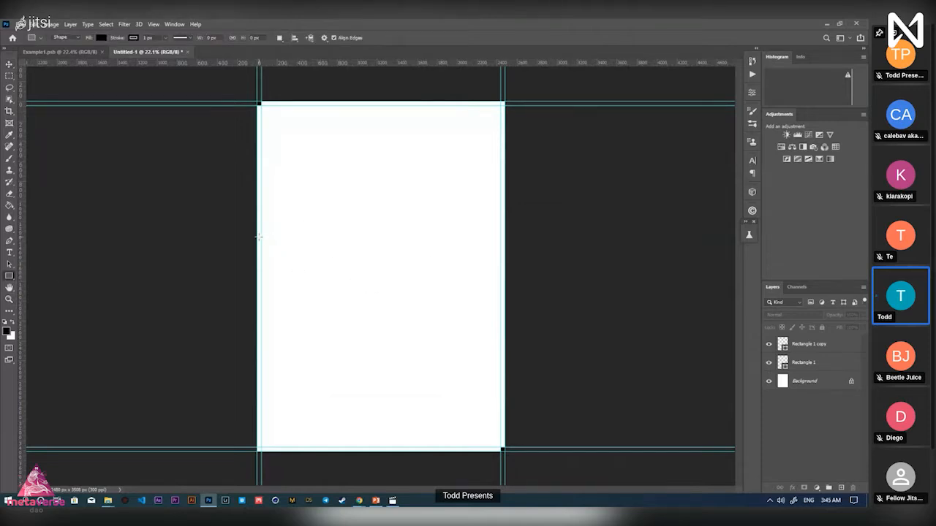
drag(257, 235, 507, 365)
Zoom in on the band's top-right corner to resize it to the page edge
key(v)
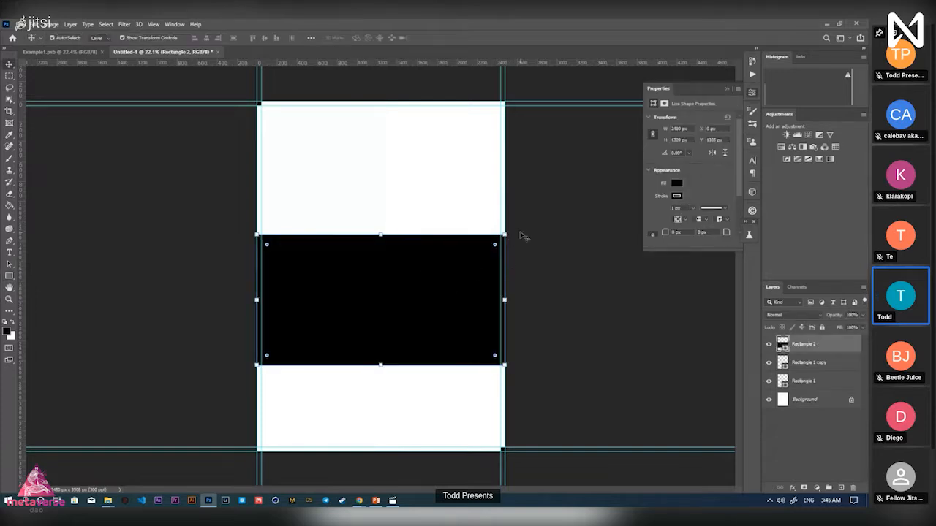
key(ctrl+plus)
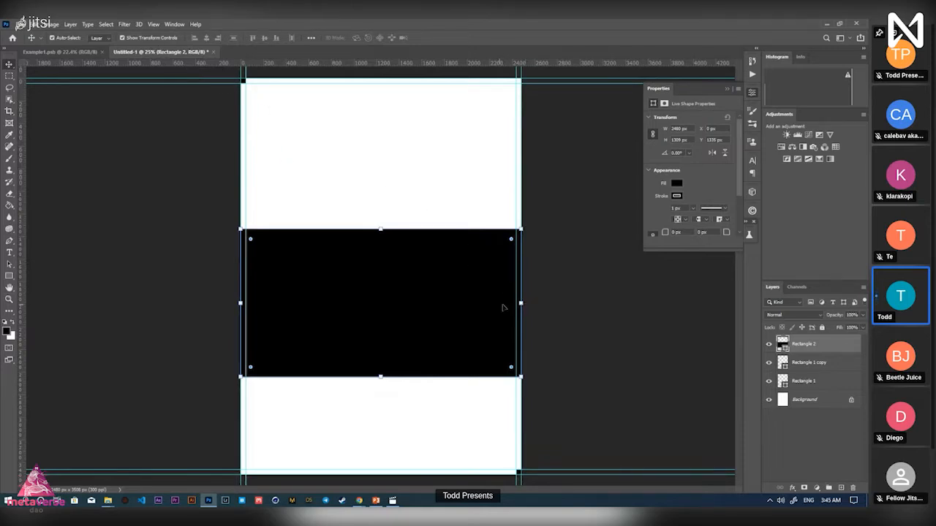
key(z)
drag(511, 216, 497, 247)
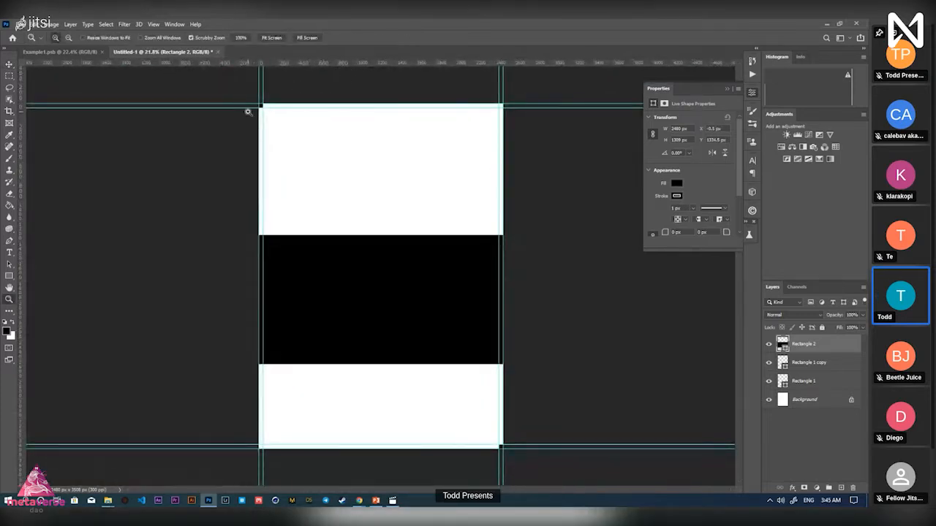
key(v)
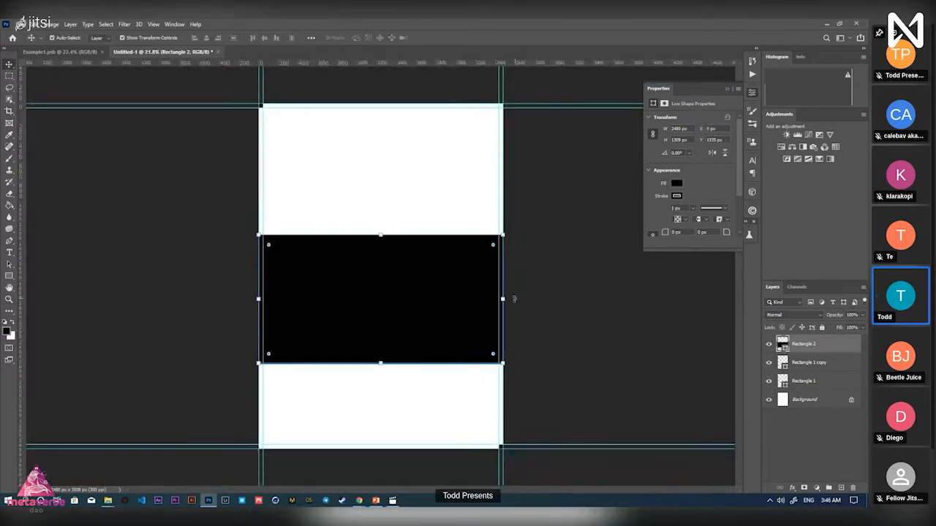
click(503, 299)
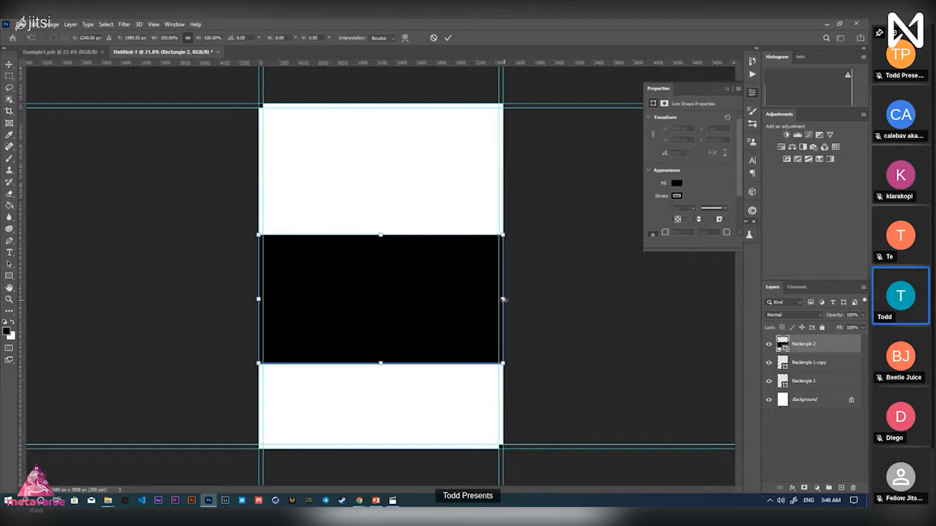
Narrow the black Rectangle 2 band to about 2391 px wide, fitting it between the side margin guides
mouse_move(503, 299)
mouse_down()
mouse_move(469, 298)
mouse_move(503, 298)
mouse_move(495, 297)
mouse_up()
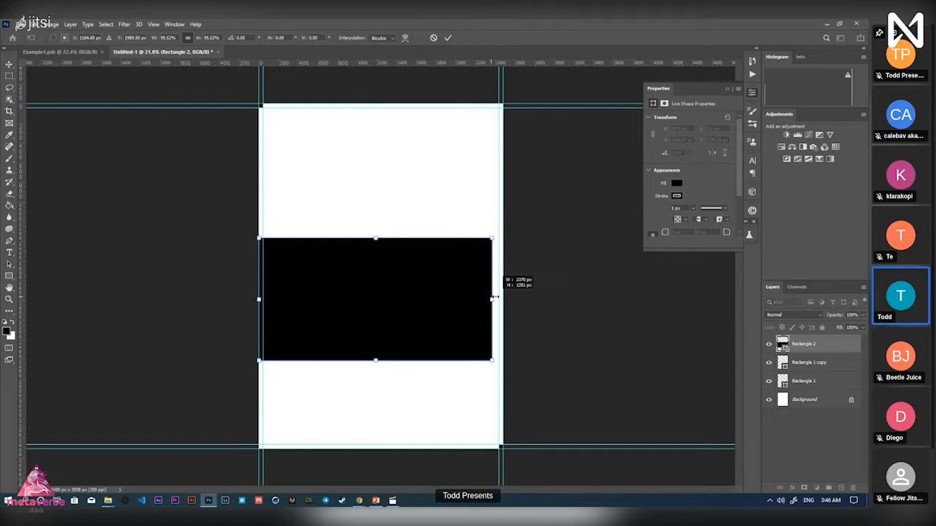
drag(495, 298, 499, 301)
click(448, 38)
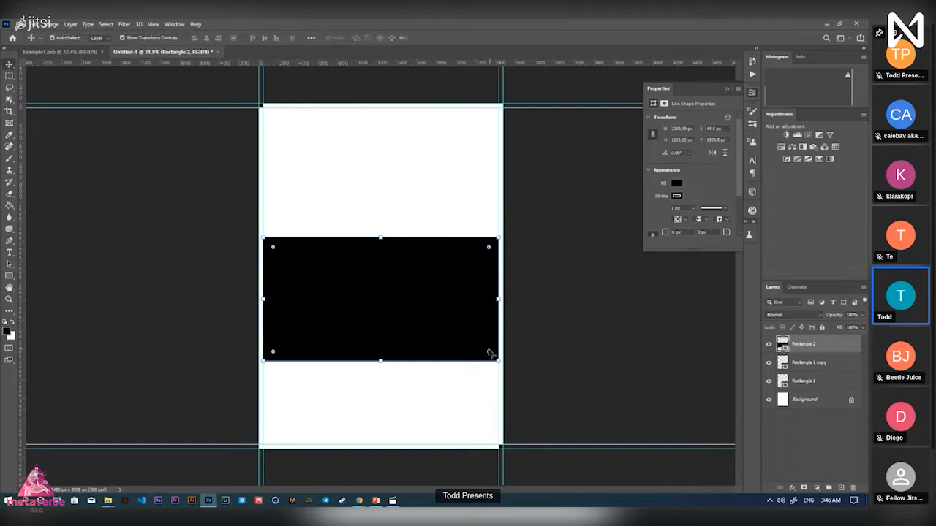
scroll(470, 334, up, 2)
scroll(468, 334, down, 1)
mouse_move(425, 334)
mouse_down()
mouse_move(424, 303)
mouse_move(420, 334)
mouse_up()
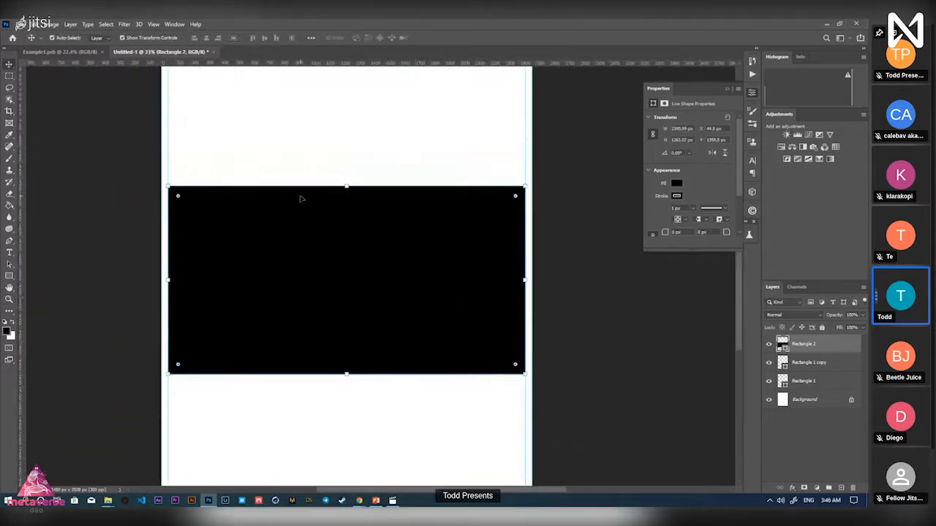
Hide the Rectangle 1 copy and Rectangle 1 layers and move Rectangle 2 below them
mouse_move(358, 503)
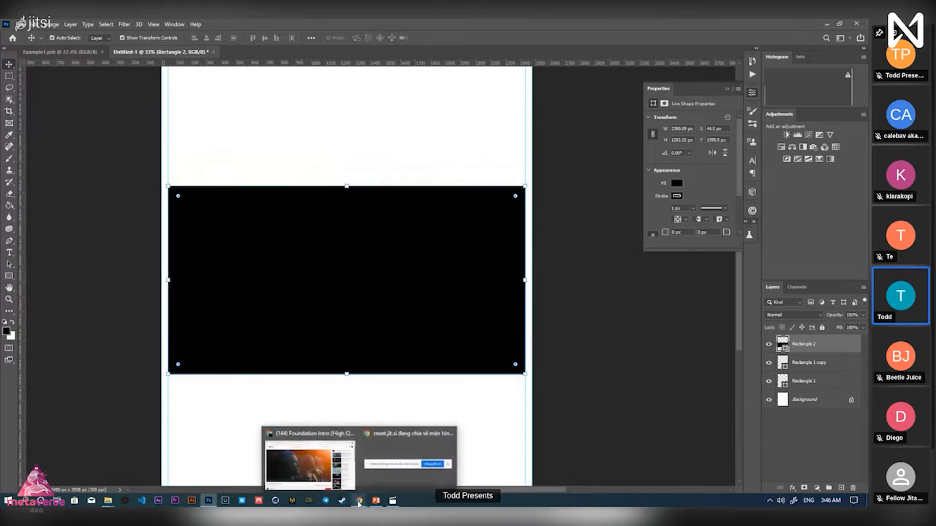
click(341, 486)
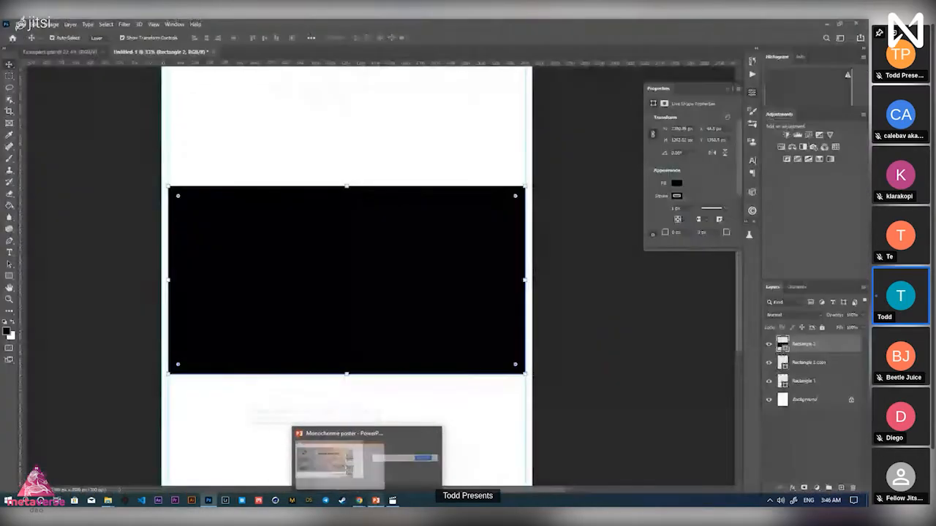
click(380, 160)
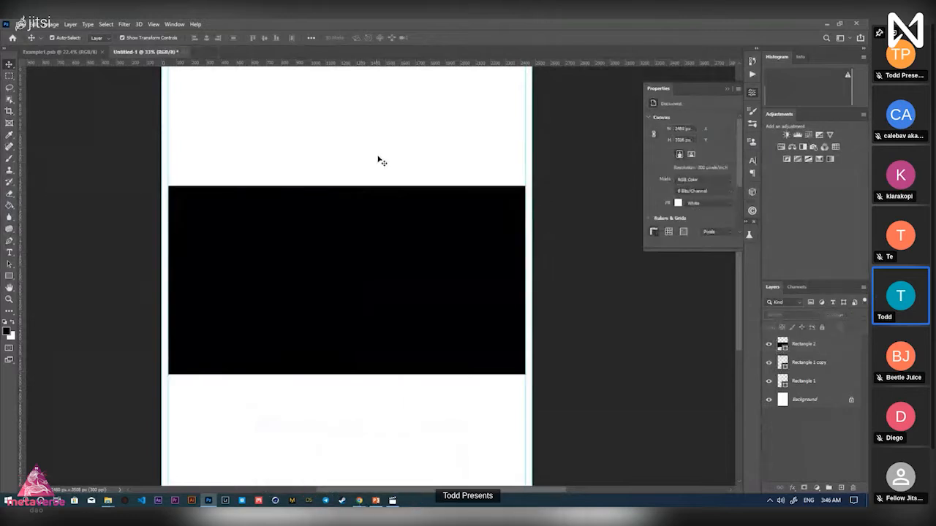
drag(402, 159, 378, 156)
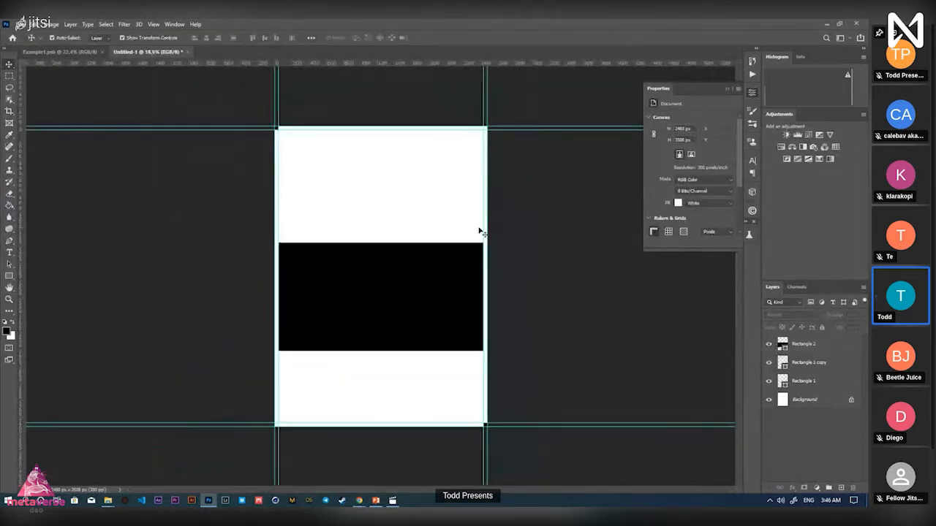
click(768, 367)
click(767, 385)
drag(809, 347, 808, 389)
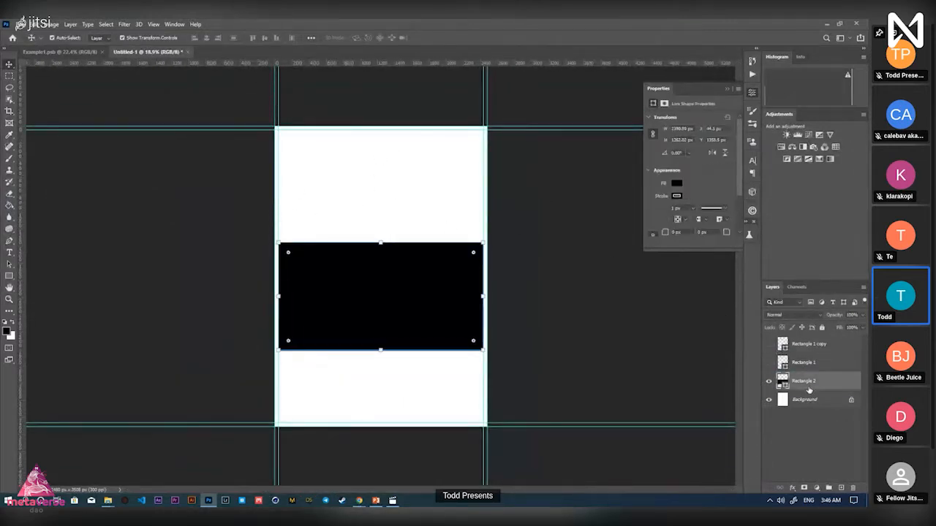
Zoom in slightly on the page and check the reference Foundation poster video
key(z)
drag(315, 158, 324, 159)
key(alt+Tab)
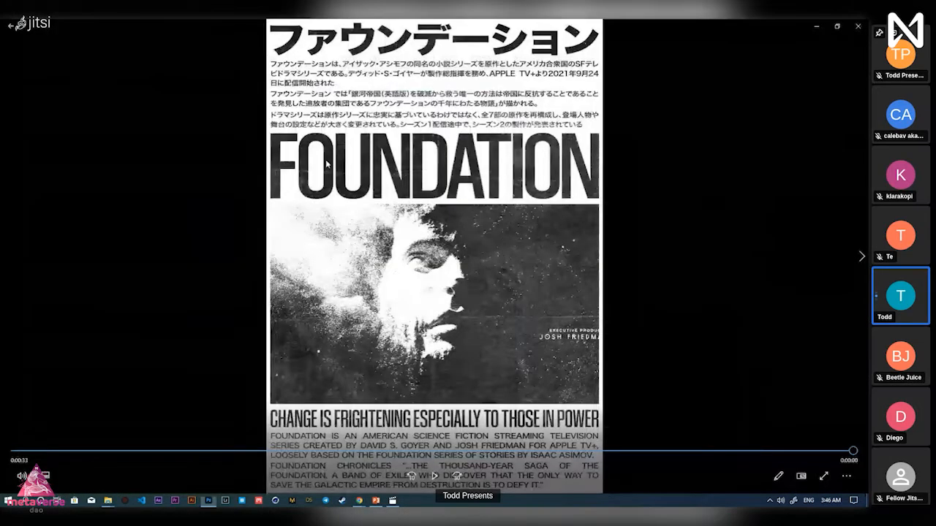
key(alt+Tab)
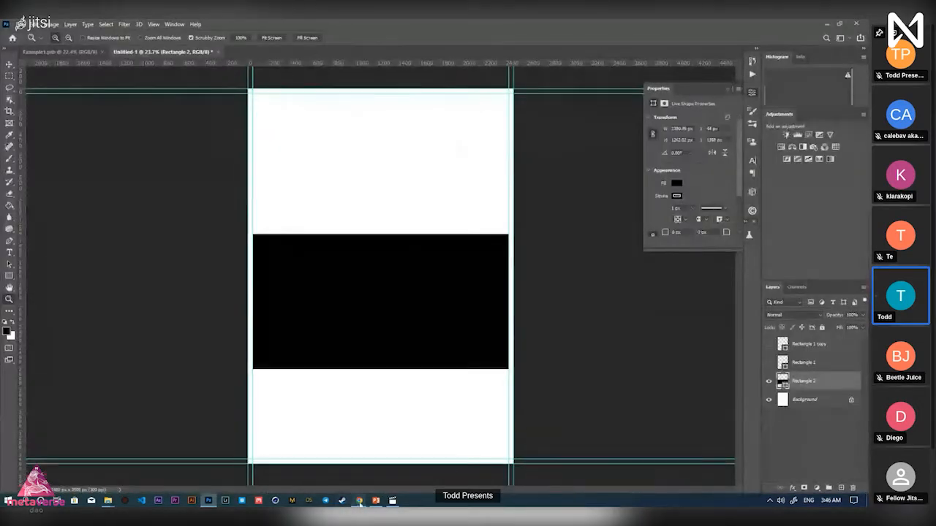
mouse_move(359, 501)
click(323, 474)
Find and select the Japanese font 'Hiragino Kaku Gothic' in the Foundation notes, then return to Photoshop
click(161, 27)
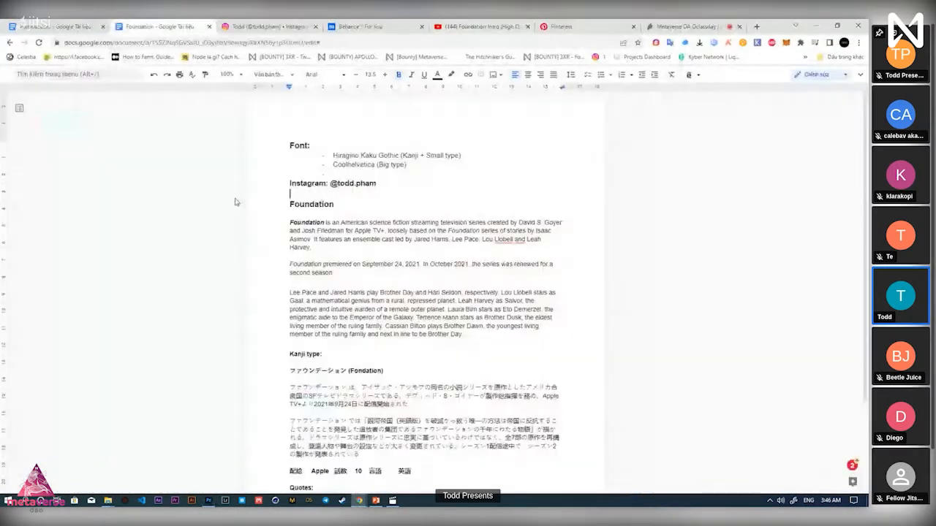
scroll(343, 173, down, 1)
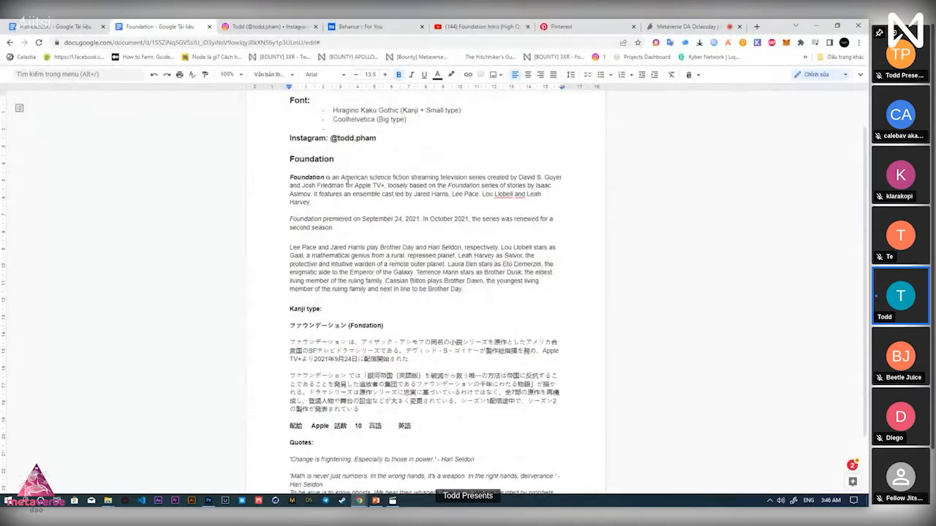
scroll(414, 209, down, 2)
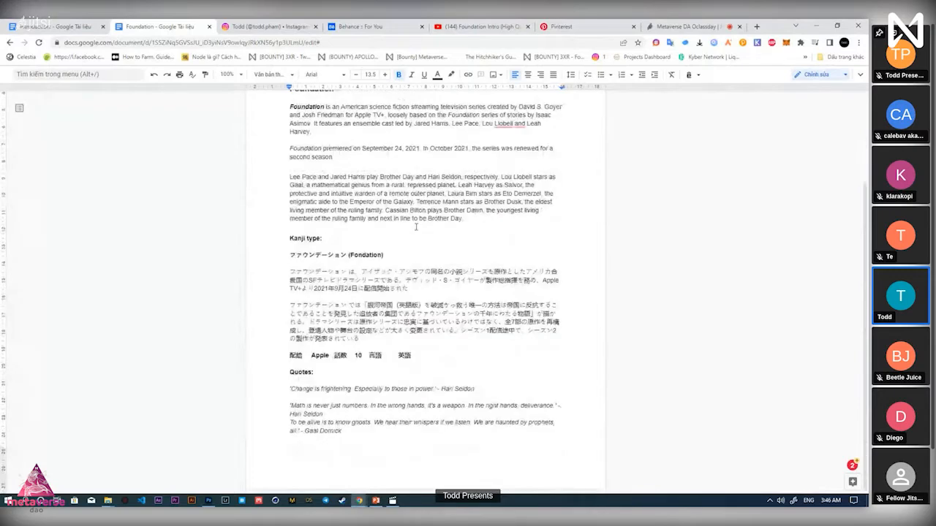
scroll(323, 170, up, 3)
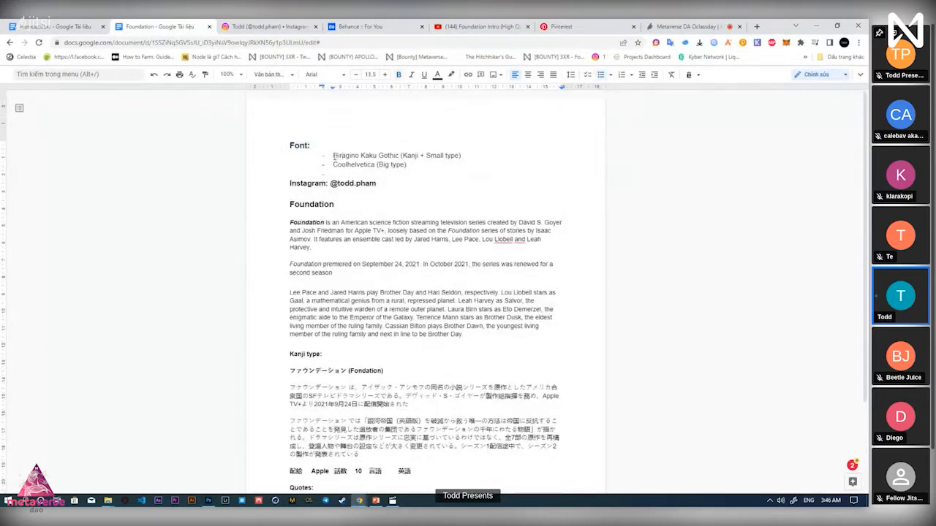
drag(332, 156, 373, 155)
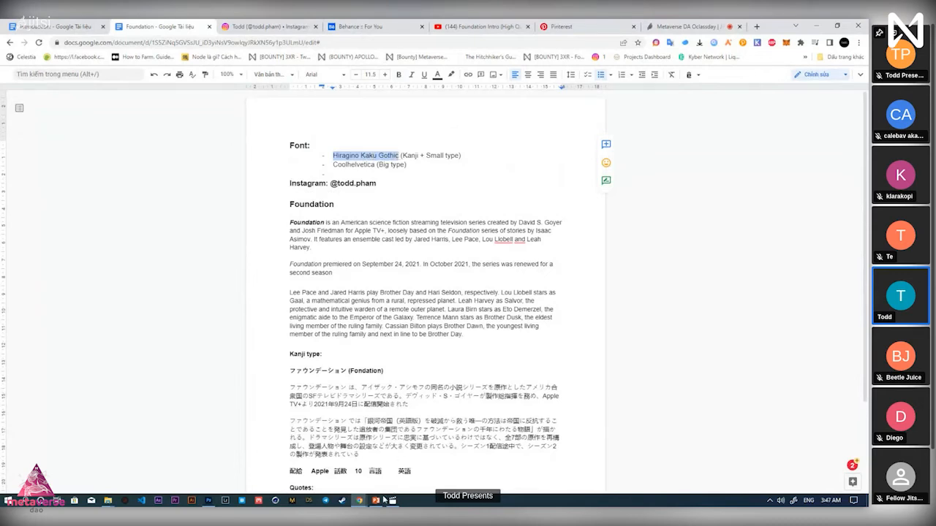
click(209, 500)
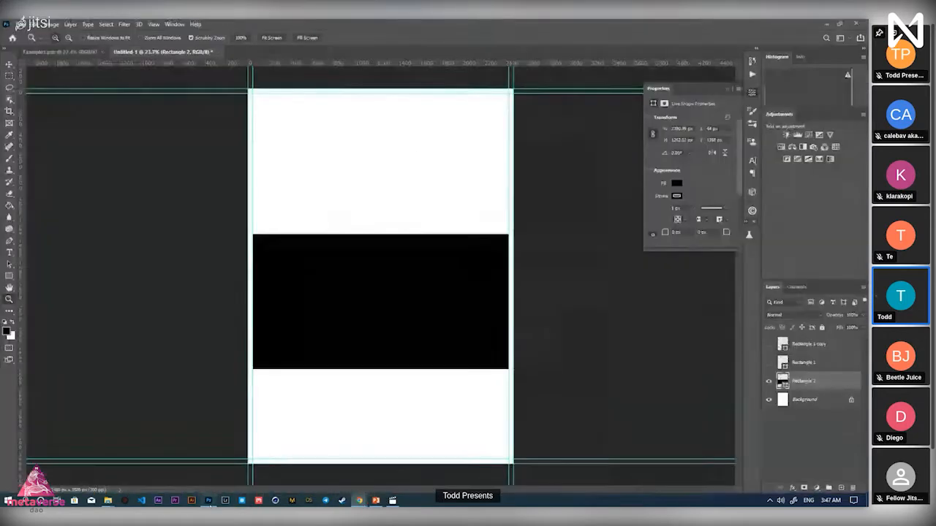
Open the finished Example1 poster and zoom in to inspect its katakana title
click(76, 52)
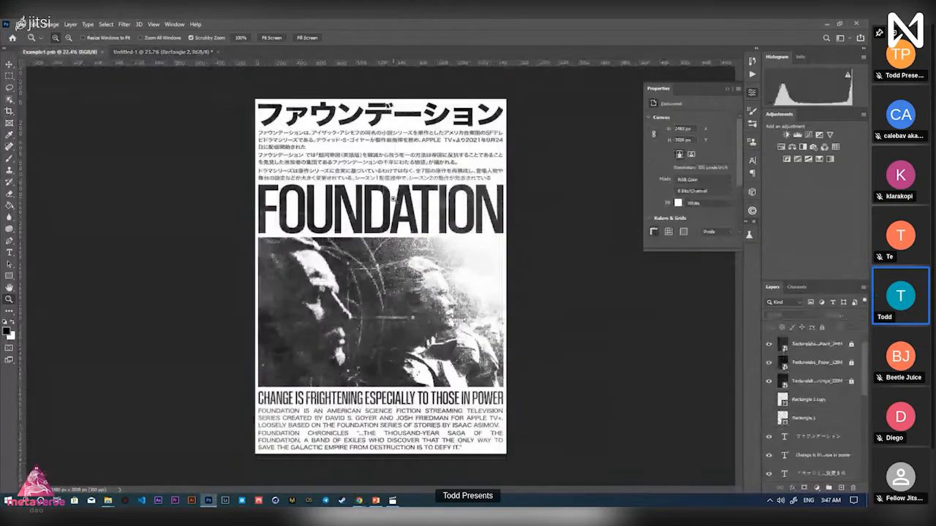
key(v)
click(392, 118)
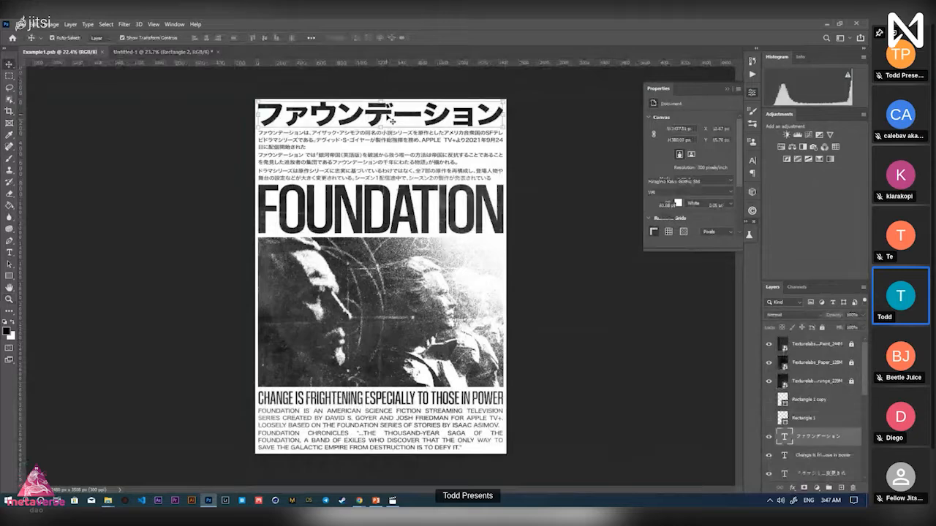
key(z)
click(392, 118)
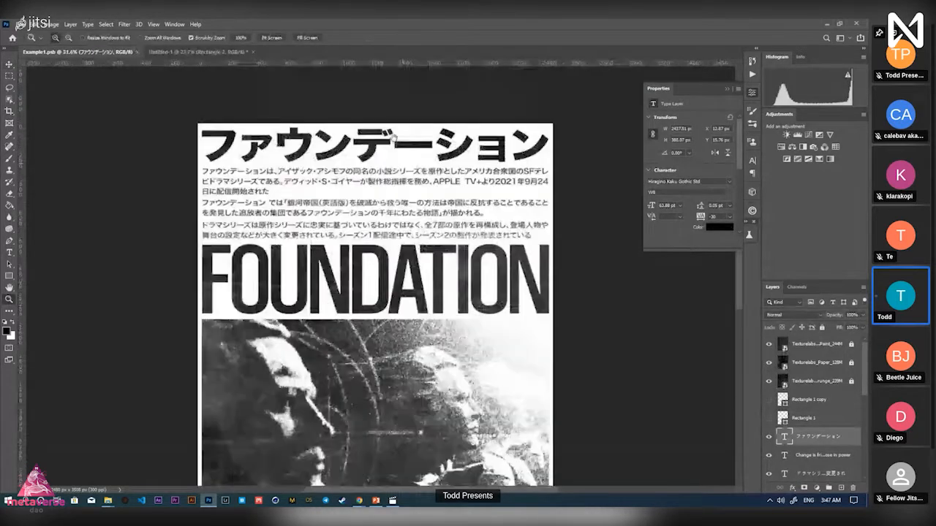
click(394, 137)
key(v)
click(394, 149)
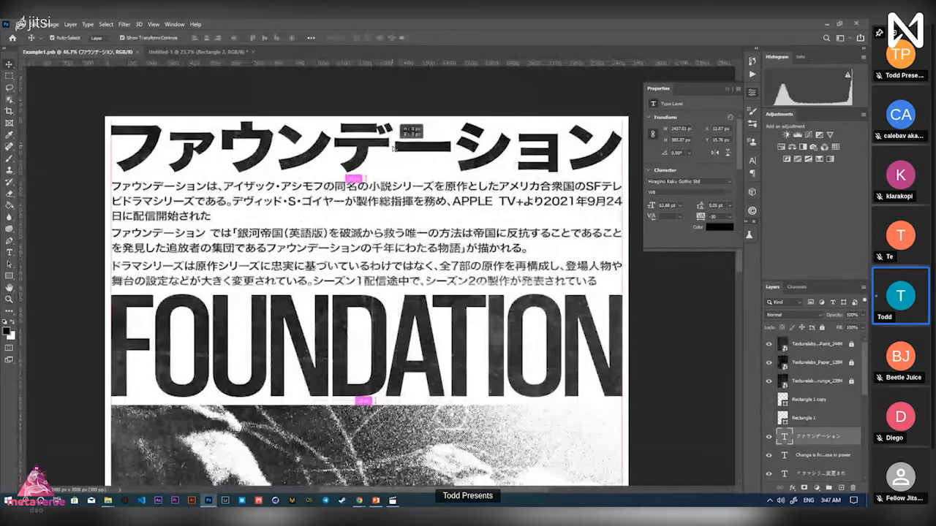
key(z)
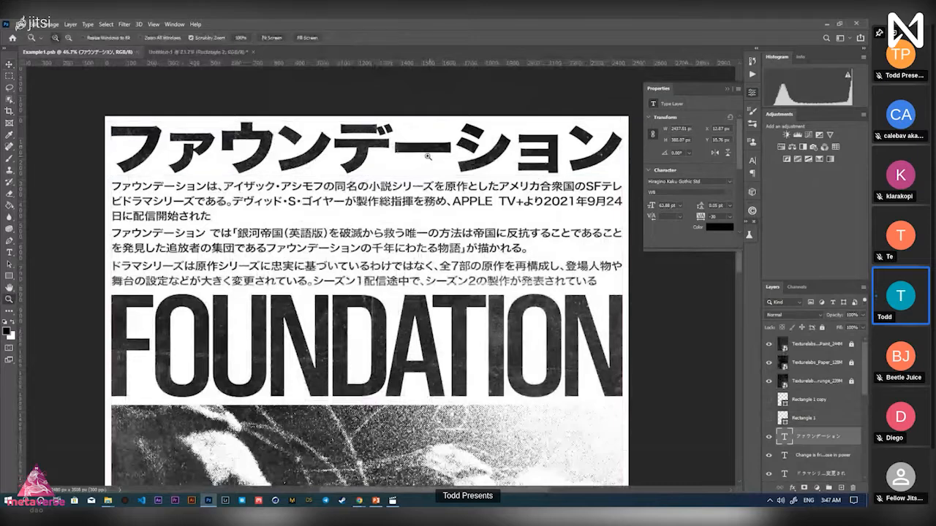
drag(427, 155, 415, 174)
key(v)
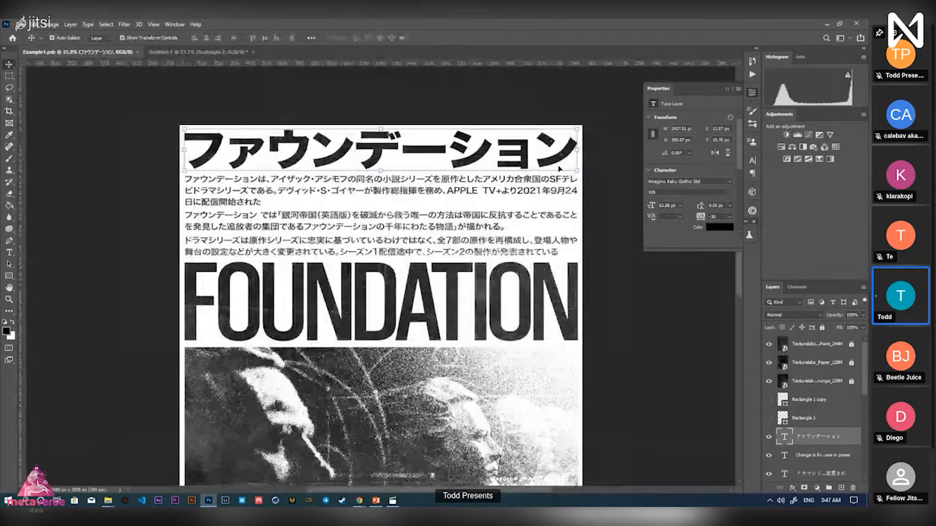
Select and test-move the FOUNDATION headline and title layers, undoing each move
click(522, 300)
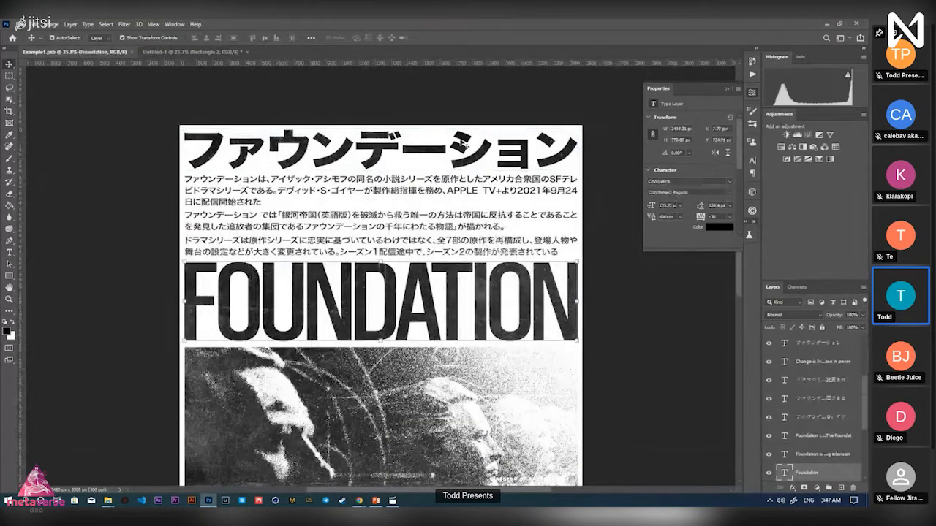
drag(459, 285, 464, 289)
key(ctrl+z)
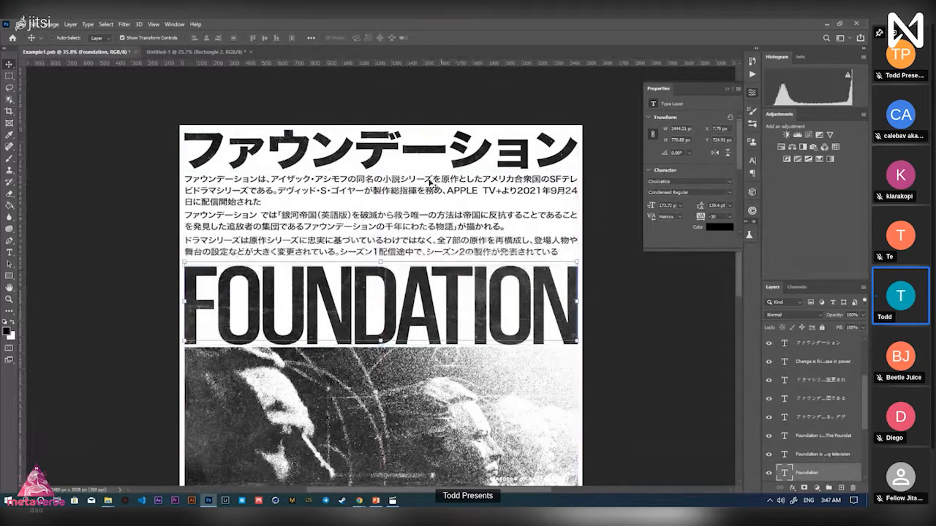
click(393, 156)
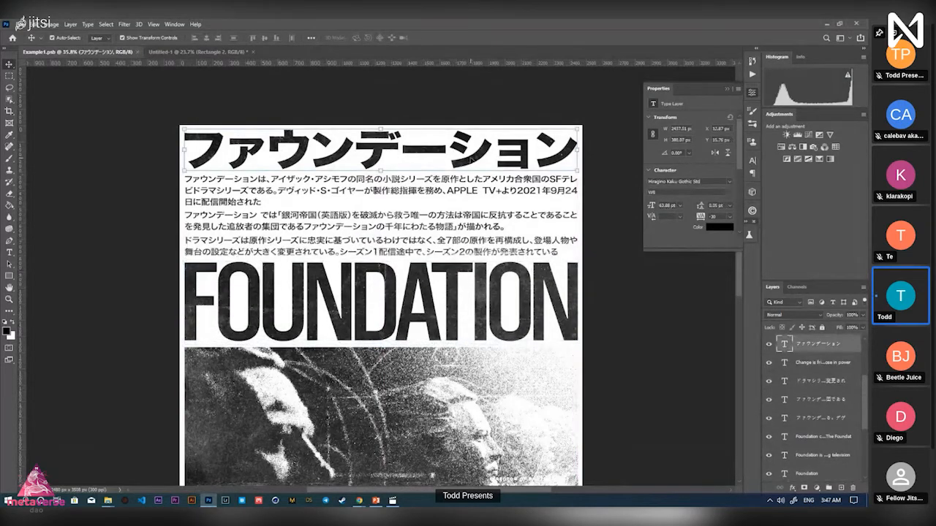
click(519, 315)
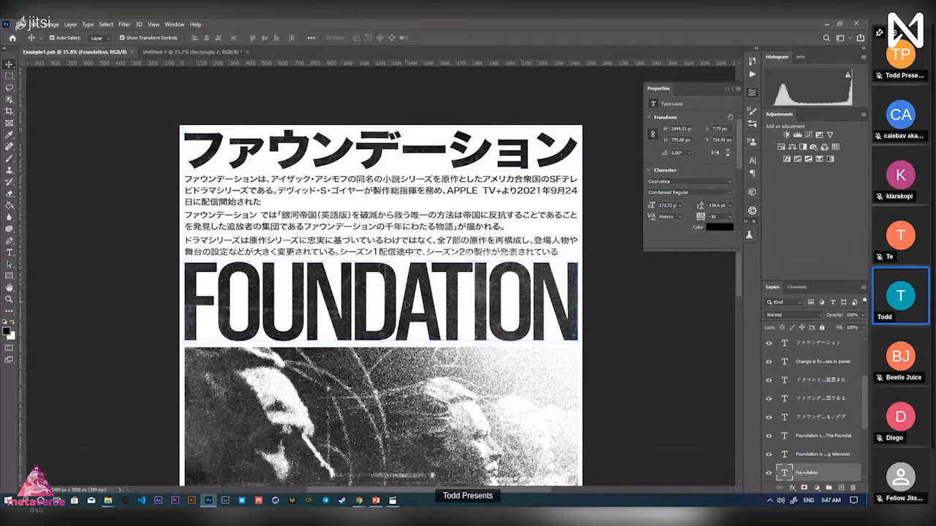
drag(470, 278, 468, 189)
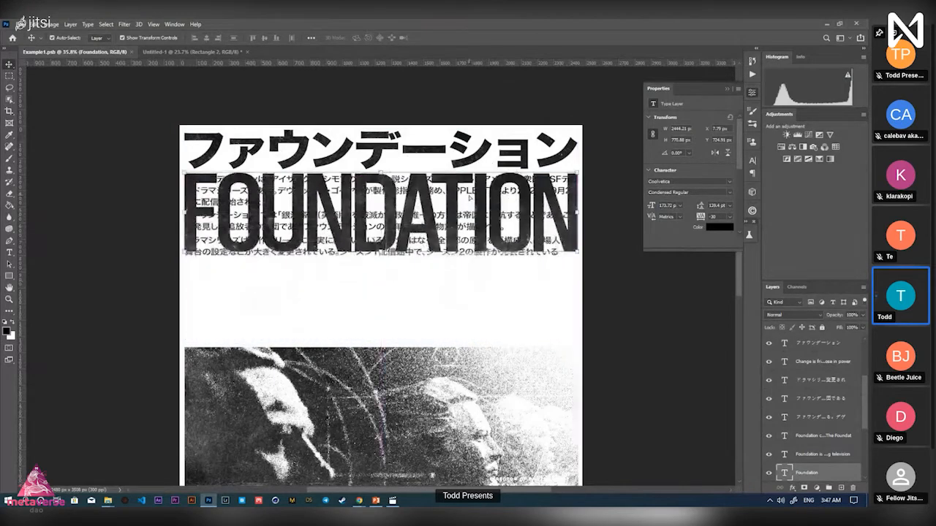
shift+click(466, 148)
click(454, 205)
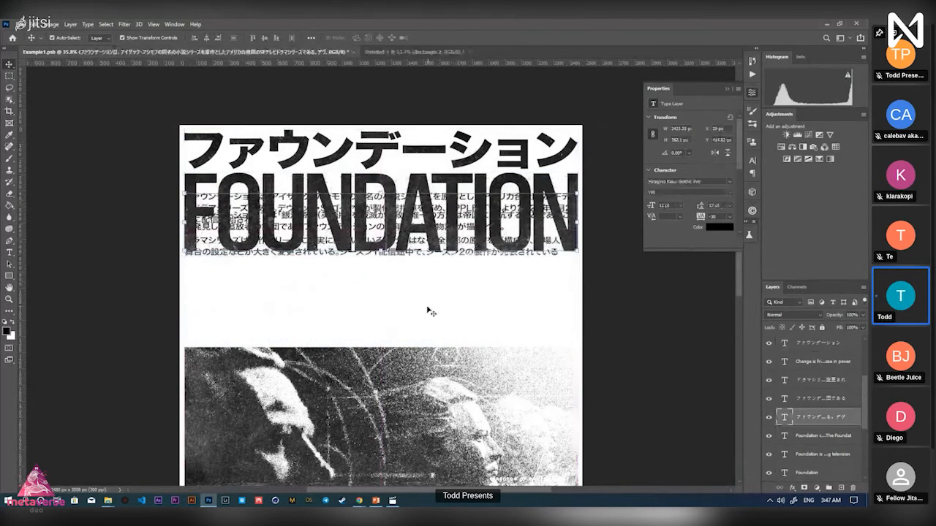
key(ctrl+z)
click(449, 282)
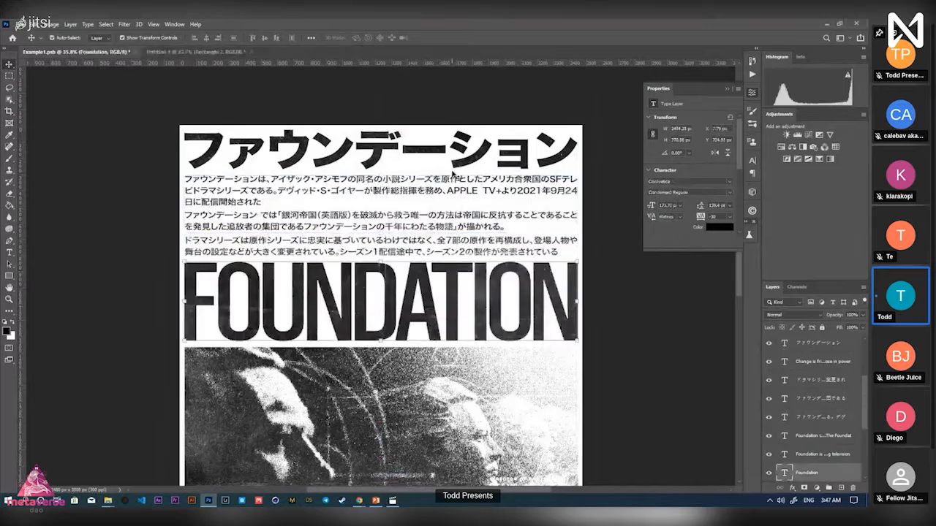
click(454, 154)
Zoom out to the whole poster and inspect its Japanese and English paragraph layers
key(z)
drag(457, 185, 348, 190)
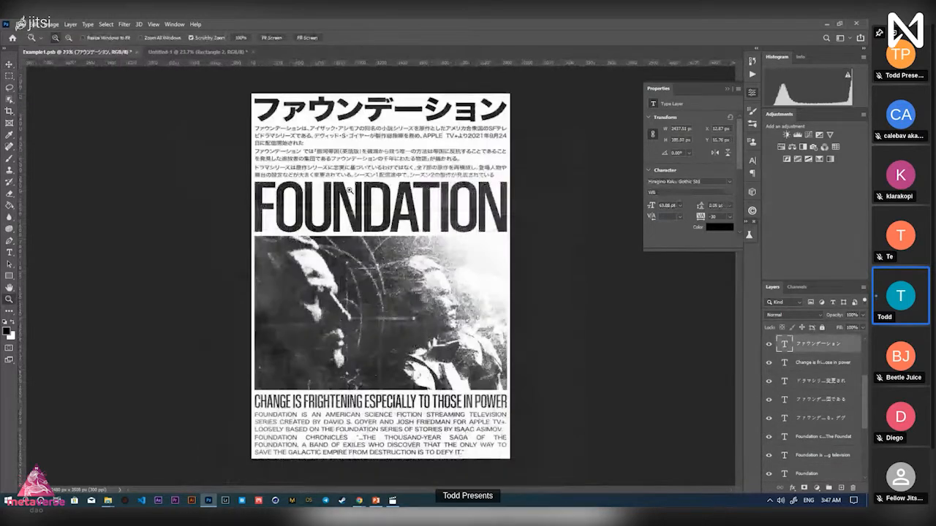
key(v)
click(304, 152)
click(506, 187)
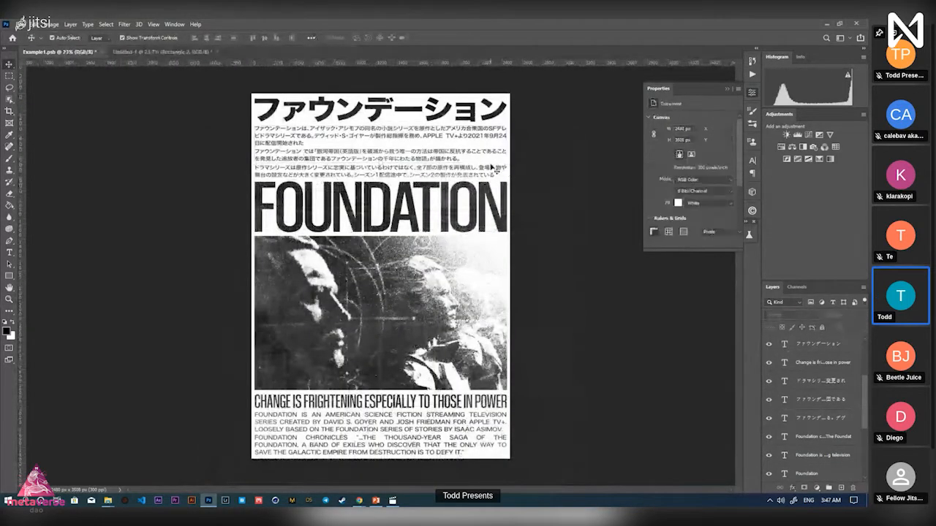
click(480, 169)
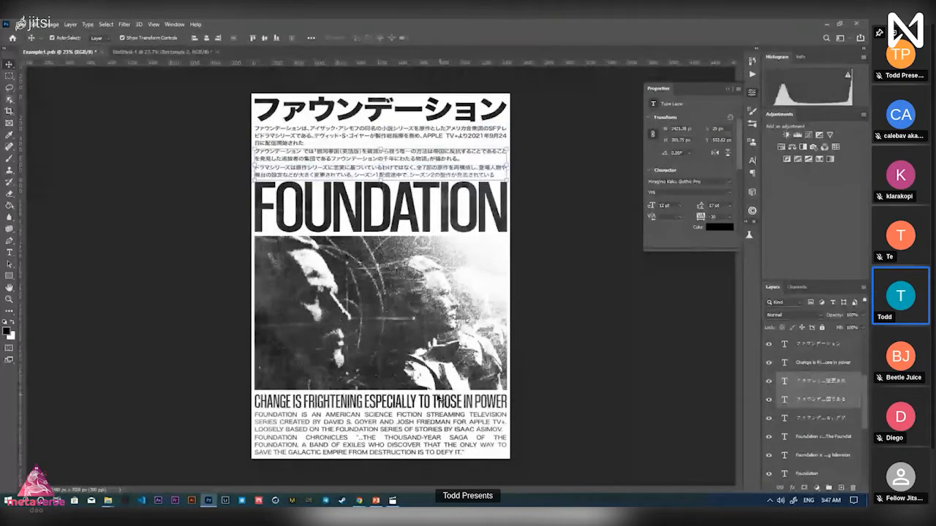
click(402, 424)
click(573, 366)
key(z)
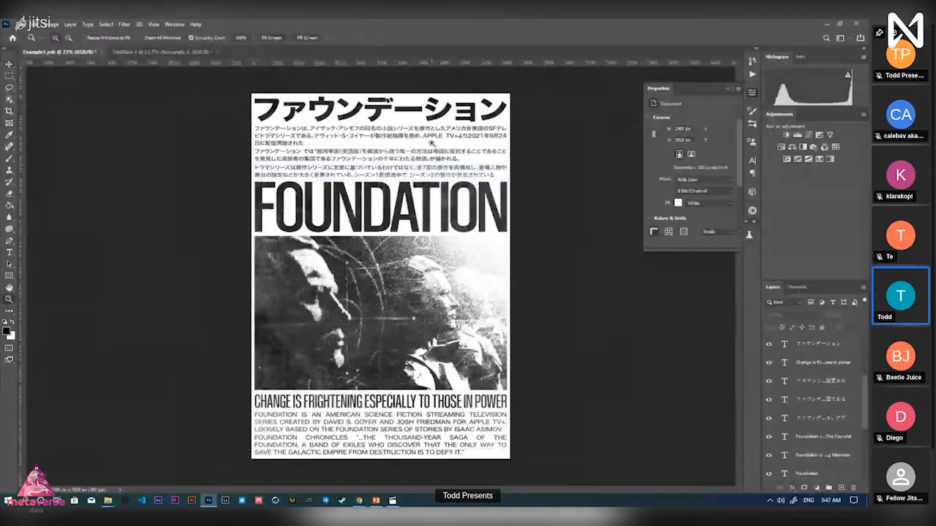
click(449, 143)
click(449, 143)
scroll(448, 143, down, 1)
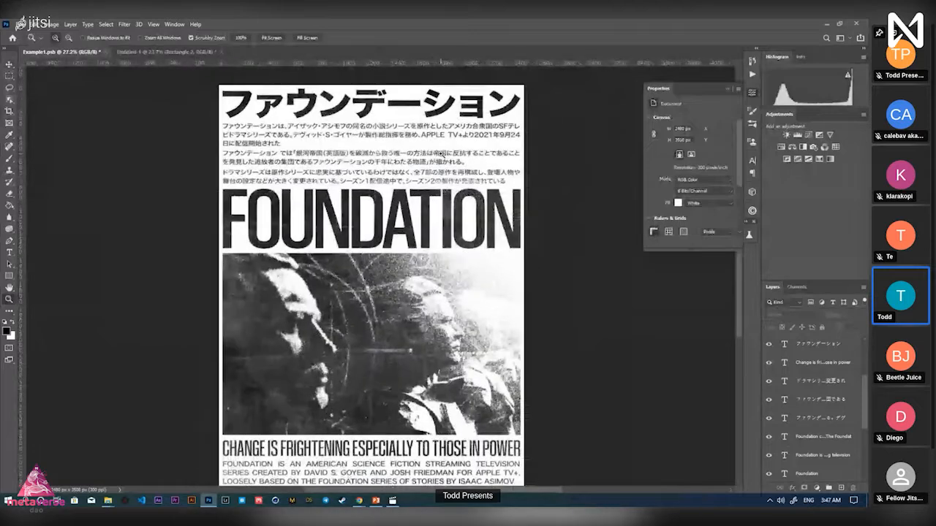
Select the katakana title in the notes' Kanji section, then return to the poster
key(alt+Tab)
scroll(364, 302, down, 1)
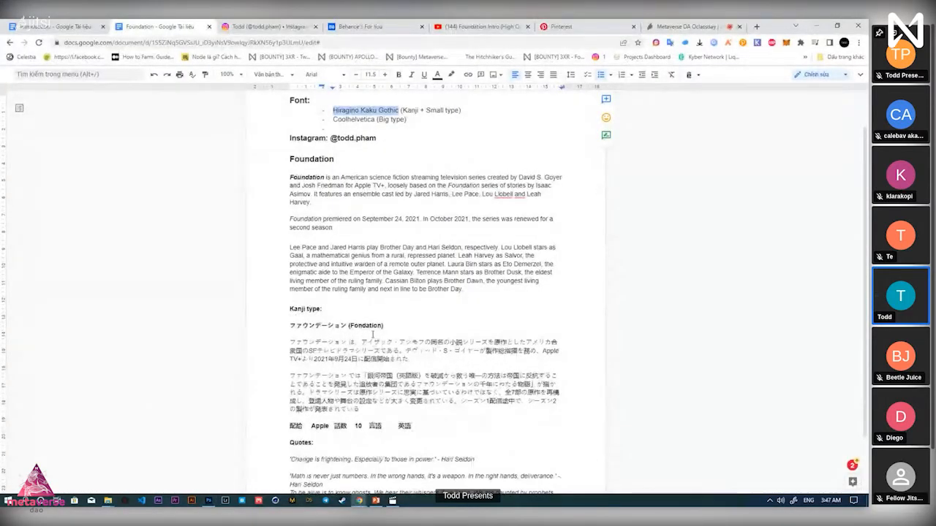
scroll(373, 334, up, 1)
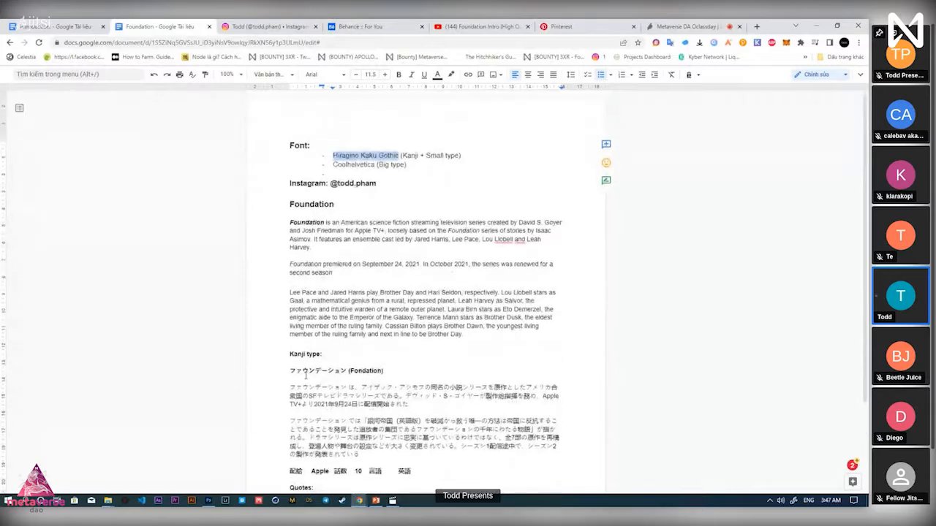
drag(291, 372, 344, 371)
key(ctrl+b)
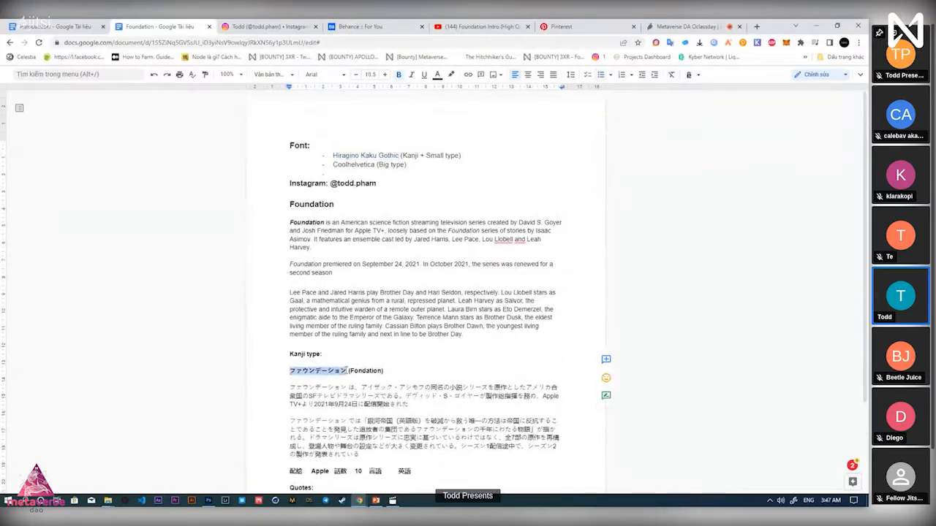
key(alt+Tab)
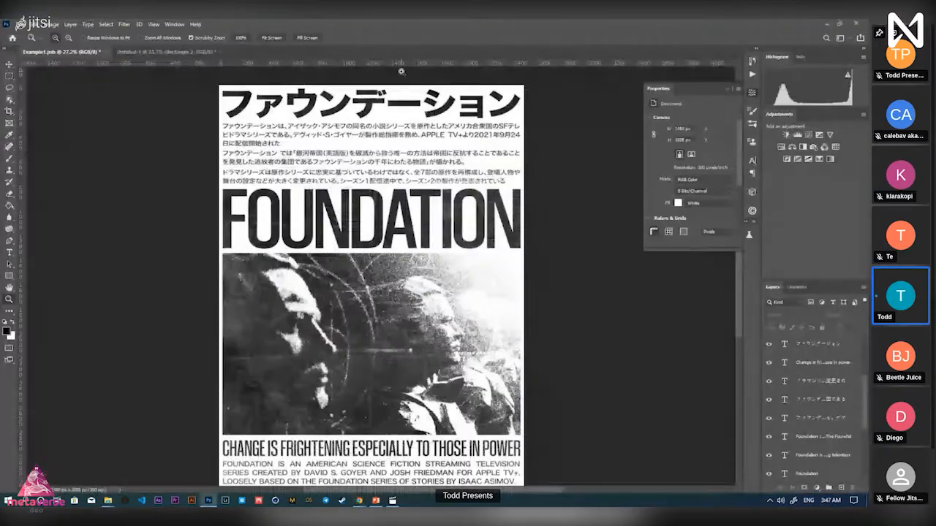
Zoom the Example1 poster to fit the view, then switch to the Google Docs Foundation notes
scroll(383, 146, down, 4)
scroll(383, 159, up, 3)
scroll(385, 161, down, 2)
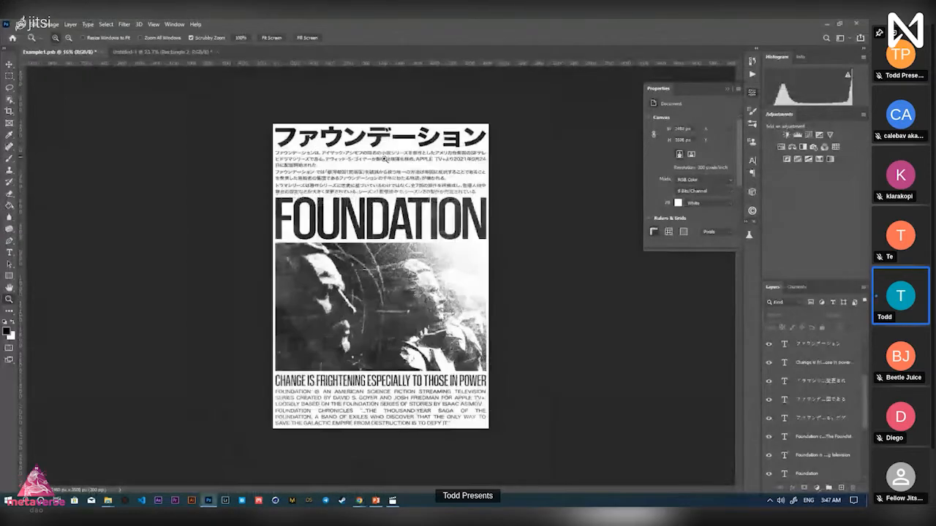
key(v)
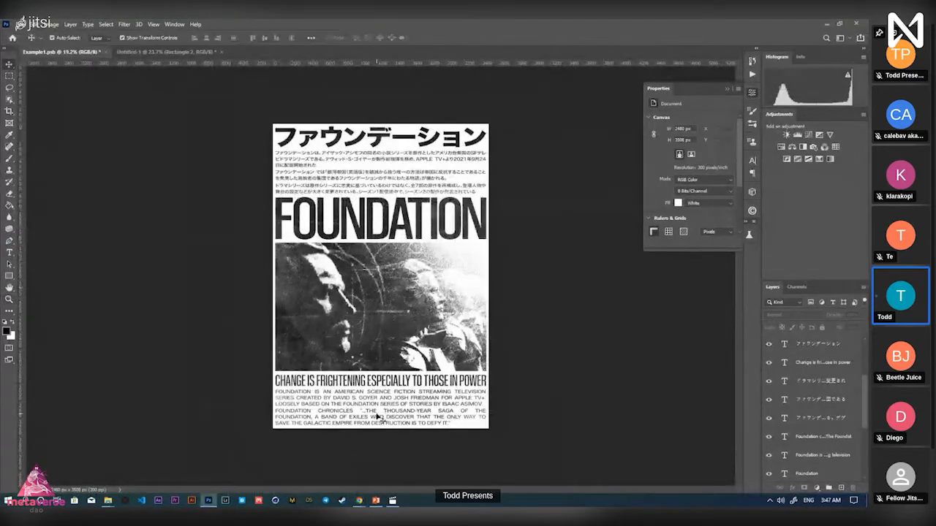
key(z)
drag(398, 300, 418, 301)
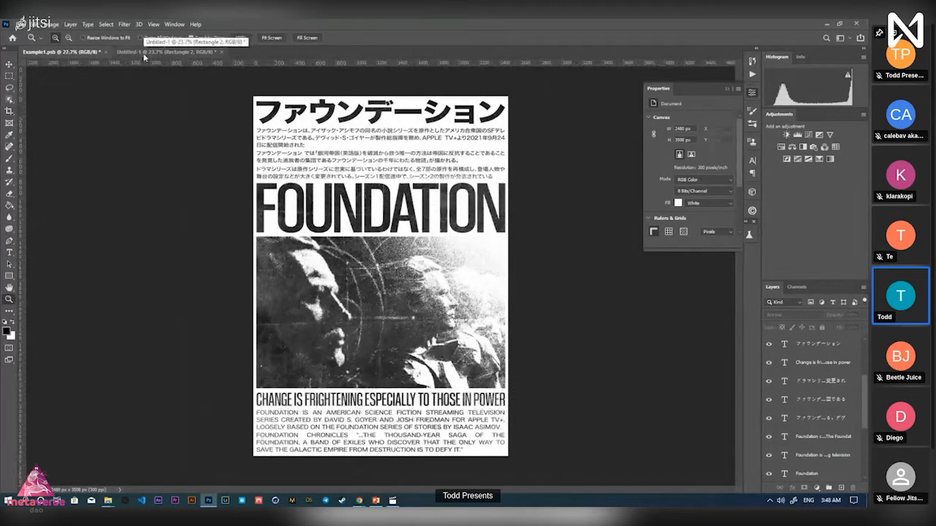
key(alt+Tab)
scroll(390, 253, down, 2)
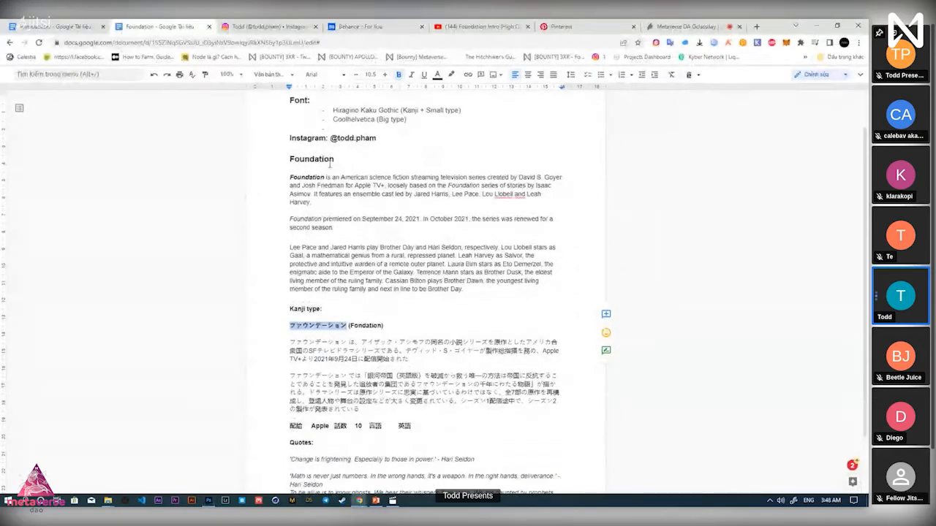
Review the notes' series paragraphs and Kanji section with the Japanese text
drag(334, 160, 300, 162)
click(305, 202)
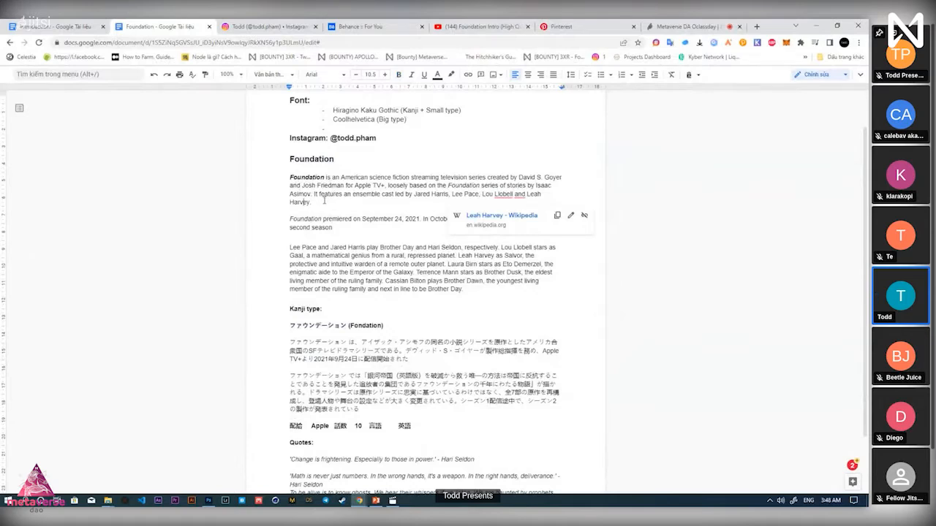
drag(324, 199, 286, 179)
key(Right)
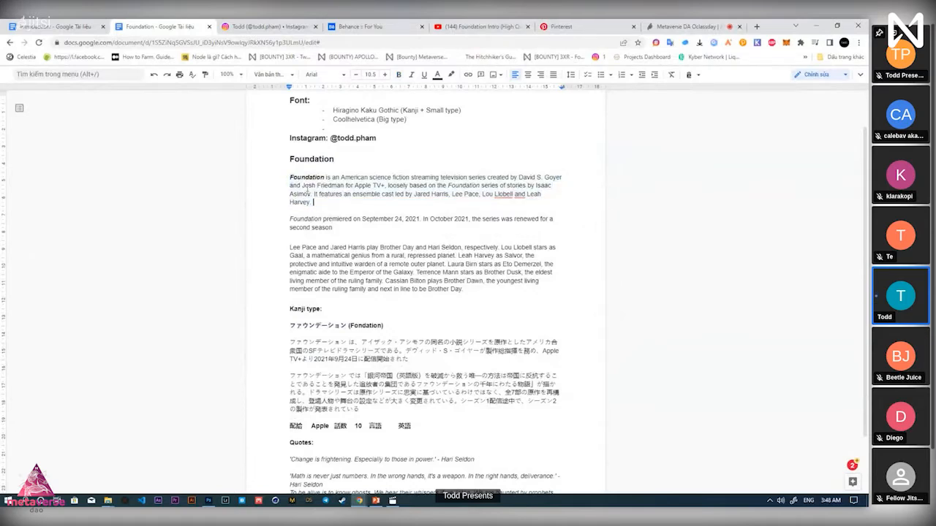
drag(291, 178, 305, 186)
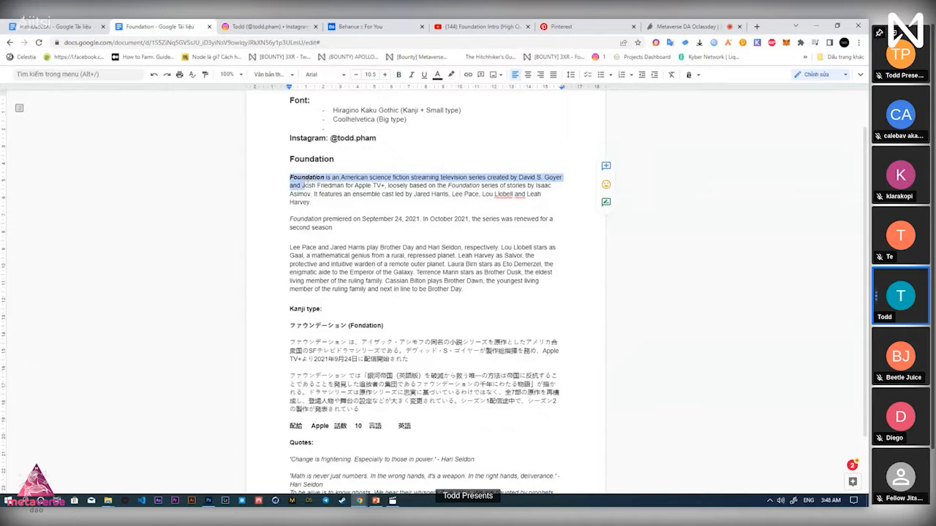
click(324, 212)
scroll(331, 223, down, 1)
scroll(330, 223, down, 1)
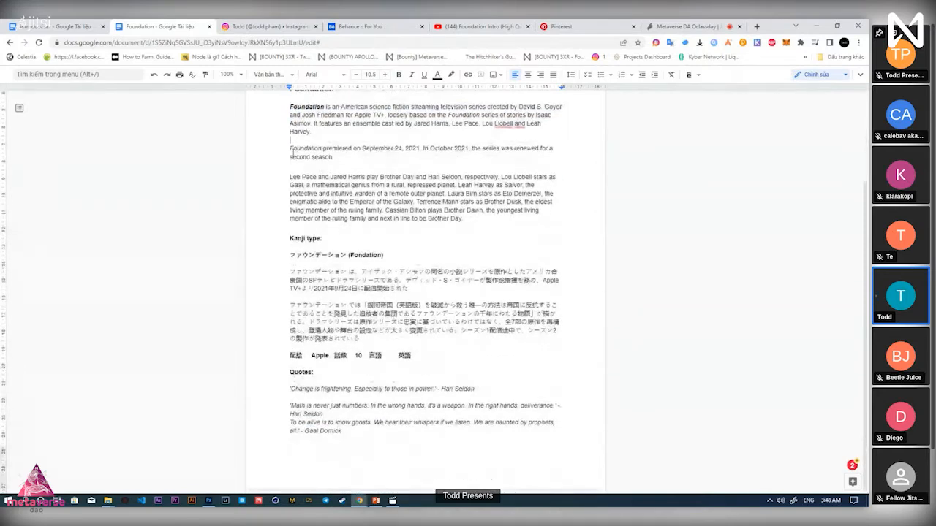
drag(291, 152, 334, 157)
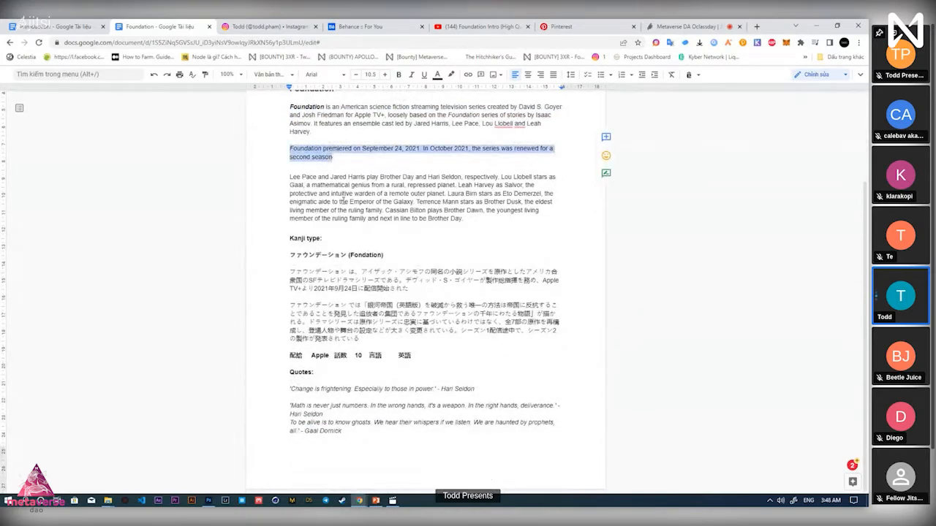
click(353, 232)
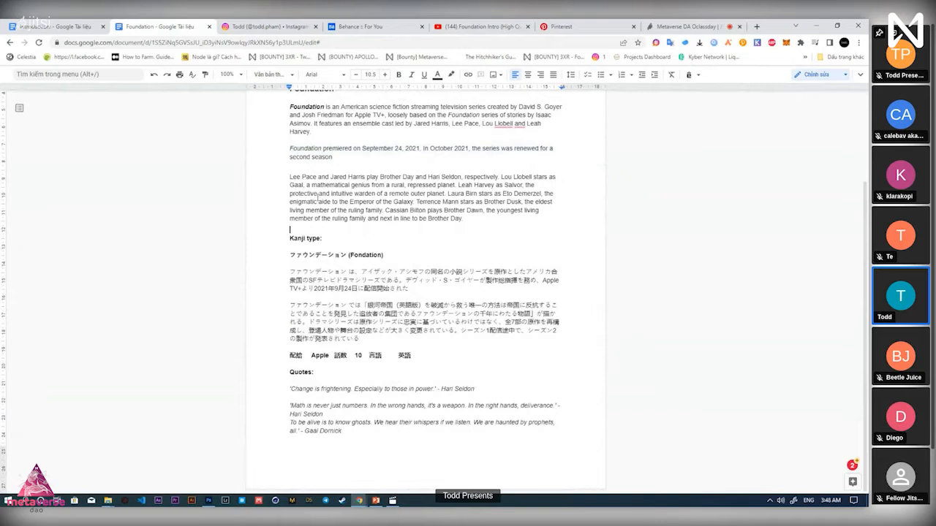
drag(288, 243, 359, 339)
click(357, 393)
Insert a blank line between the second and third Hari Seldon quotes
drag(316, 373, 430, 391)
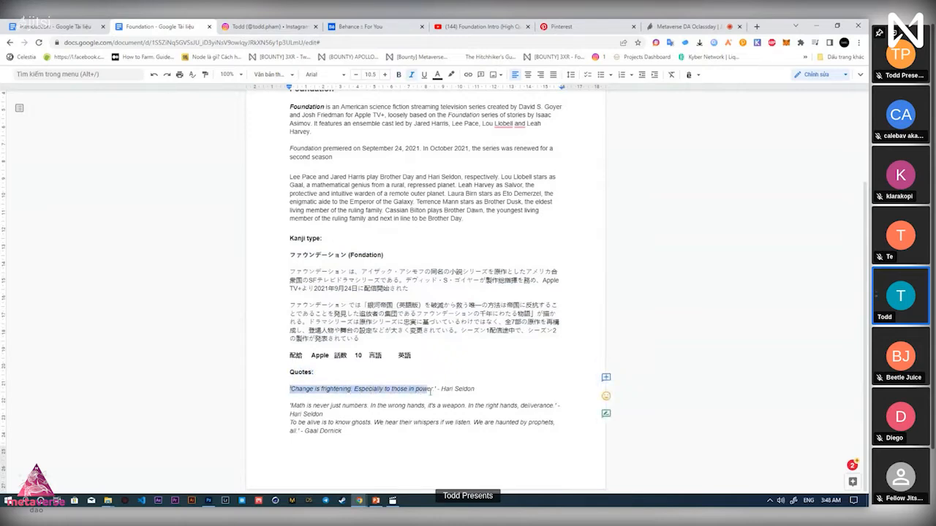
click(366, 422)
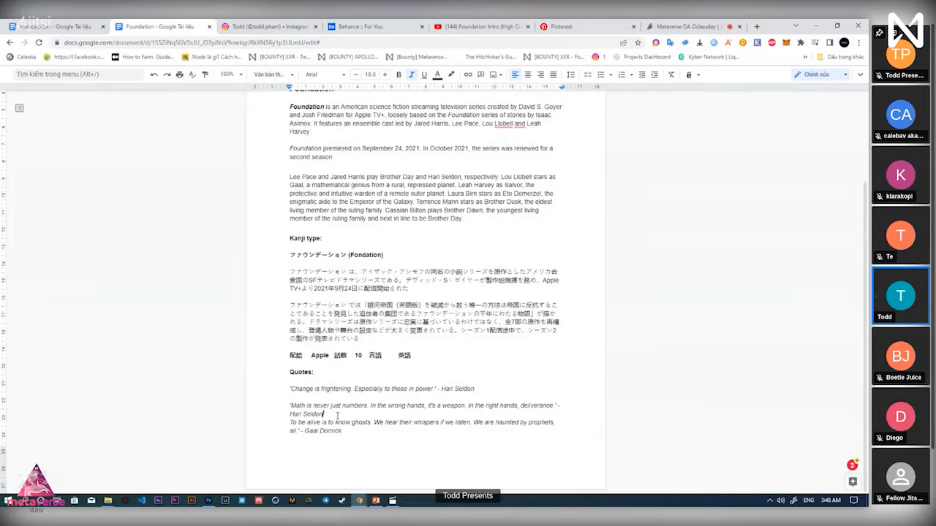
key(Return)
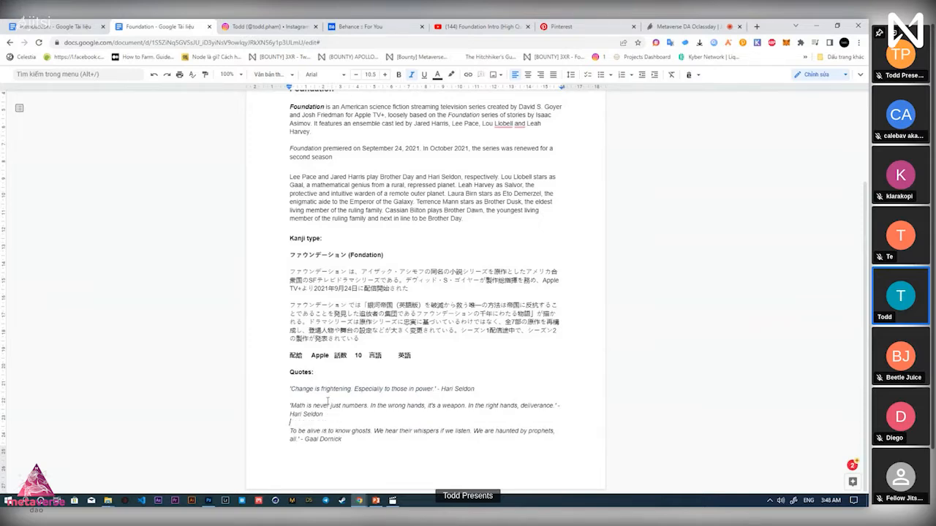
scroll(322, 401, up, 3)
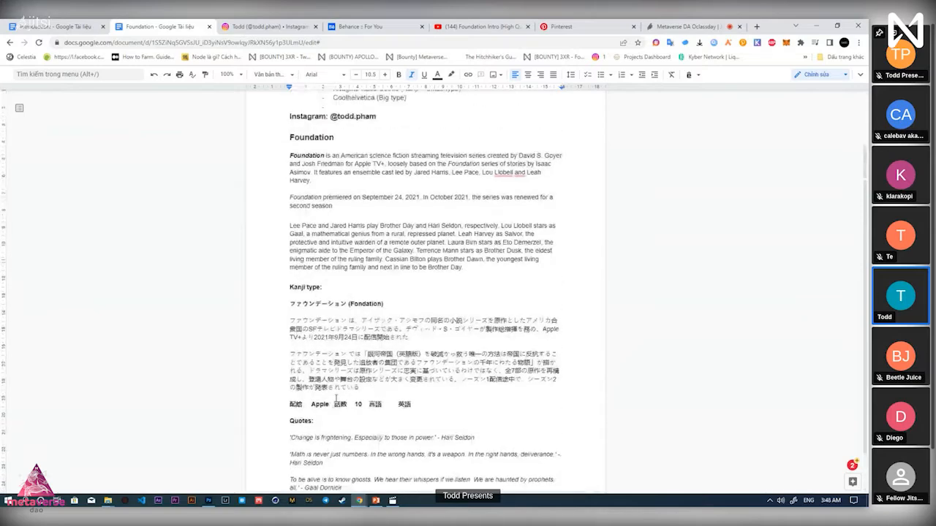
scroll(398, 336, down, 3)
scroll(391, 302, up, 3)
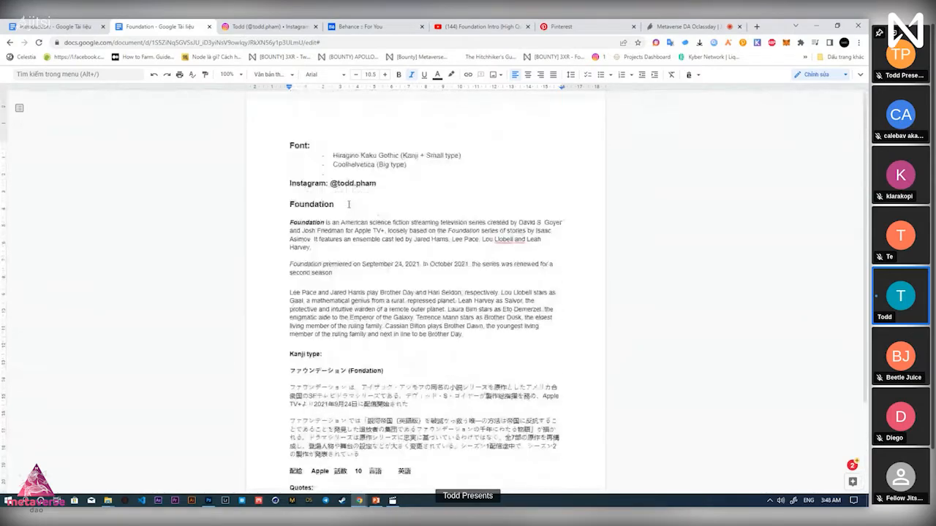
drag(335, 204, 284, 204)
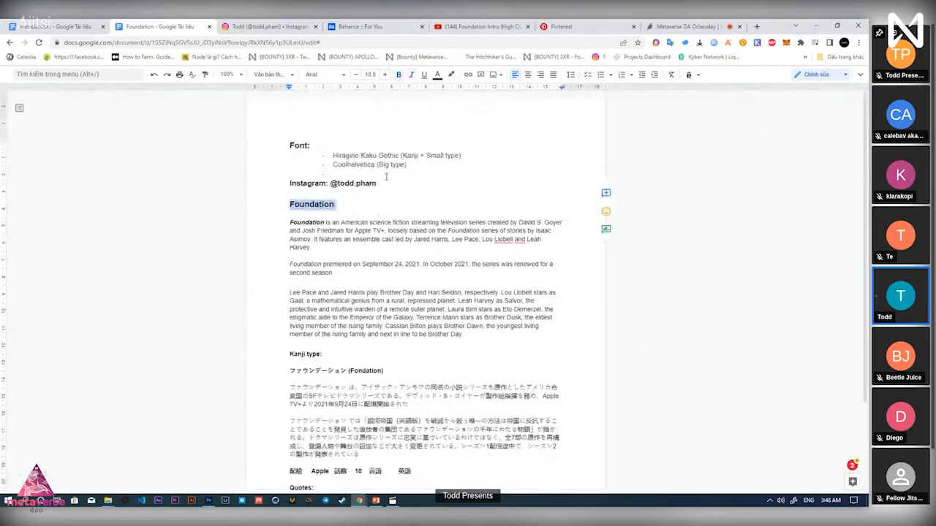
Compare against the finished poster, then bring up the Untitled-1 draft in Photoshop
key(alt+Tab)
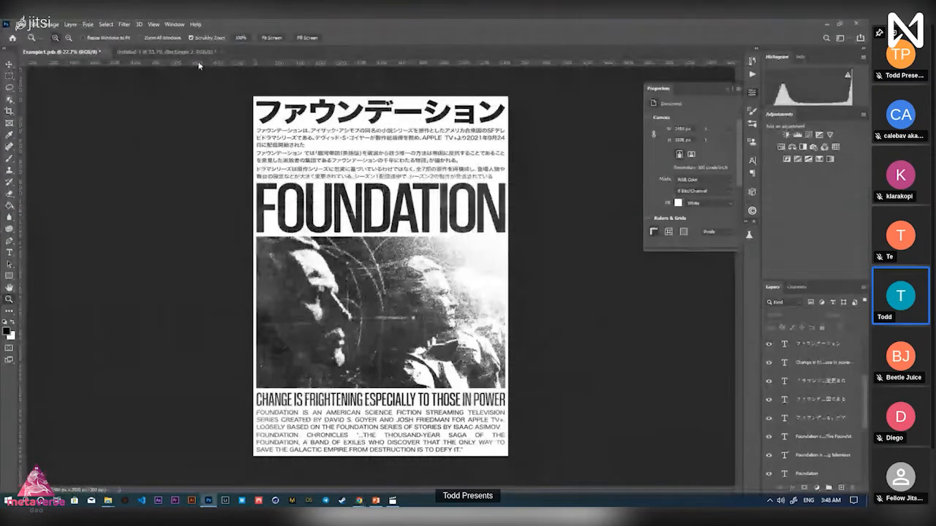
key(alt+Tab)
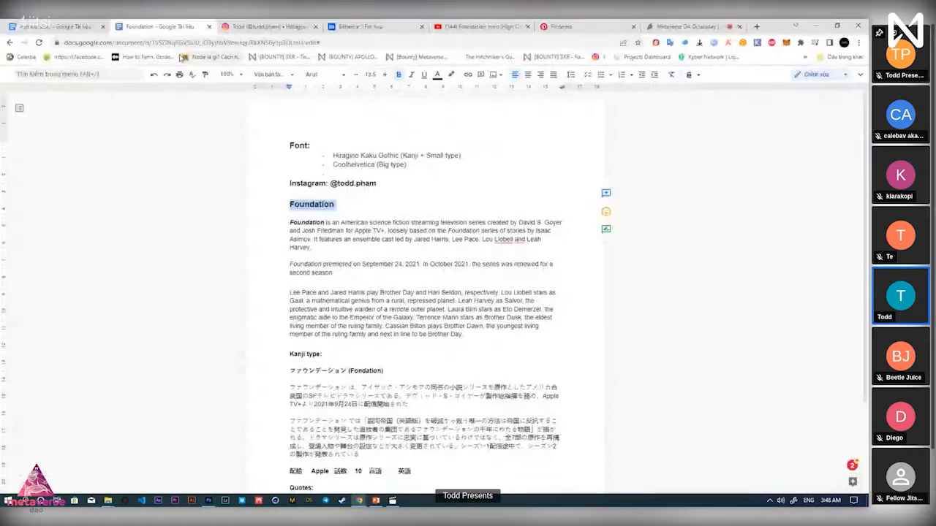
key(alt+Tab)
click(168, 51)
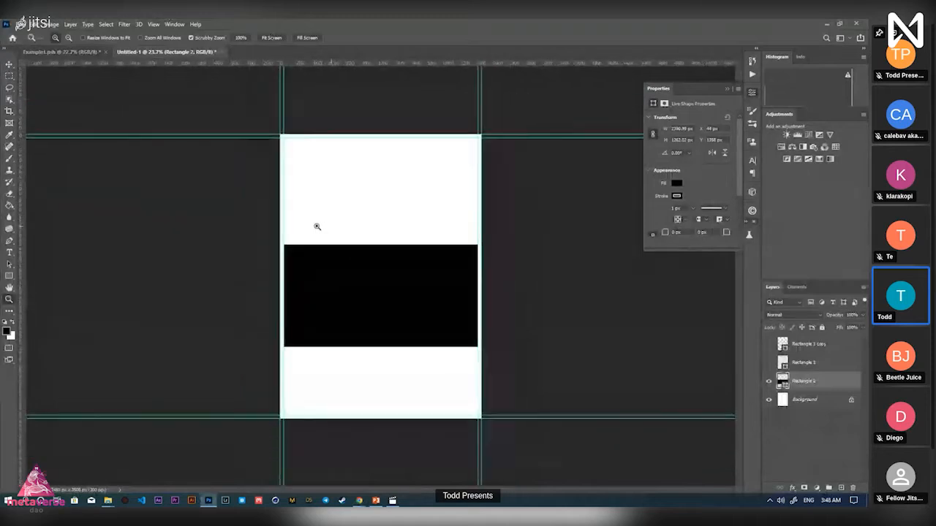
Create two placeholder LOREM IPSUM text layers above the black band
drag(318, 227, 336, 302)
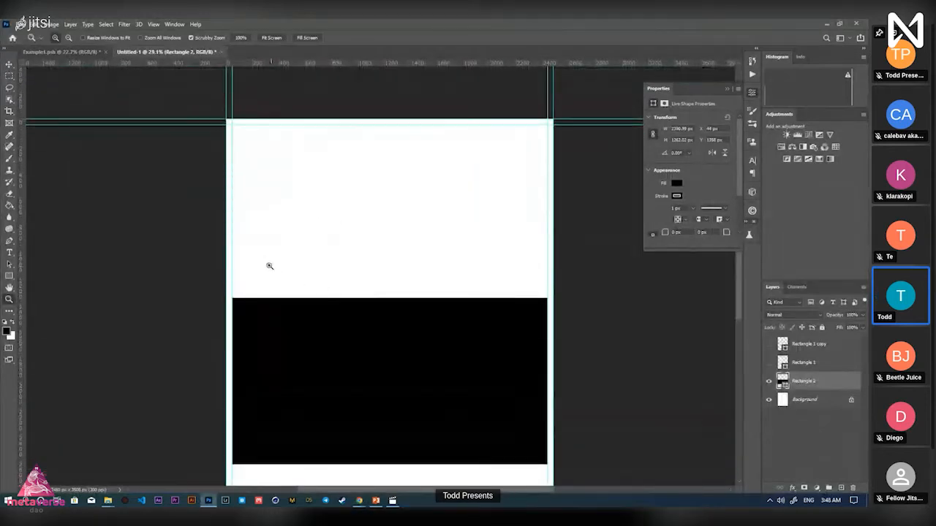
key(t)
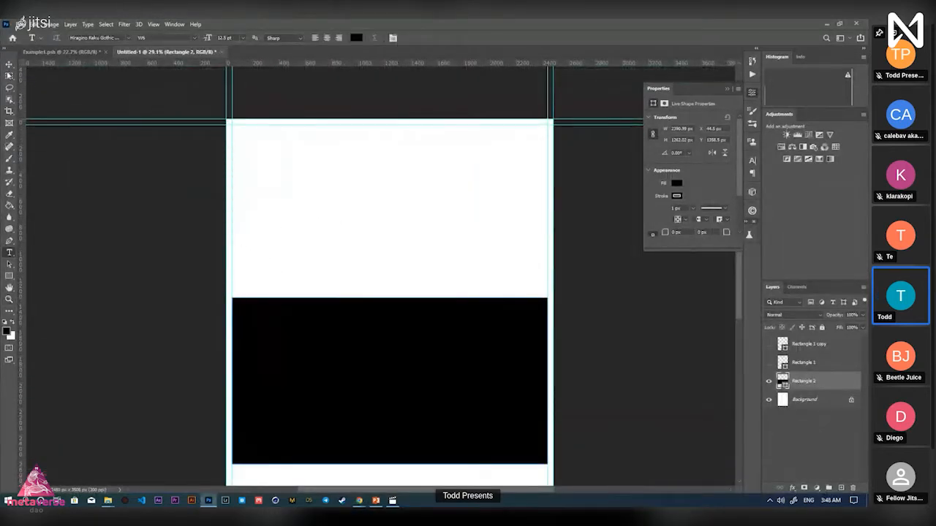
key(v)
key(ctrl+plus)
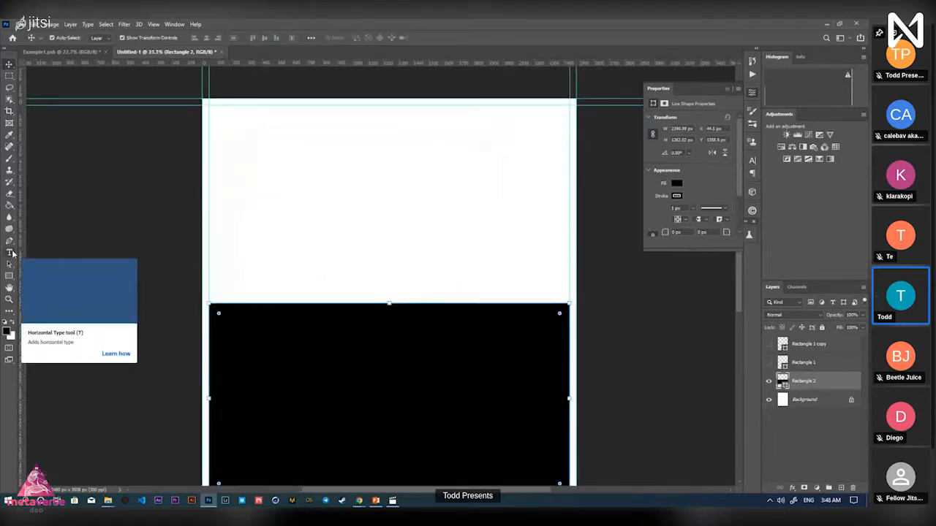
click(12, 253)
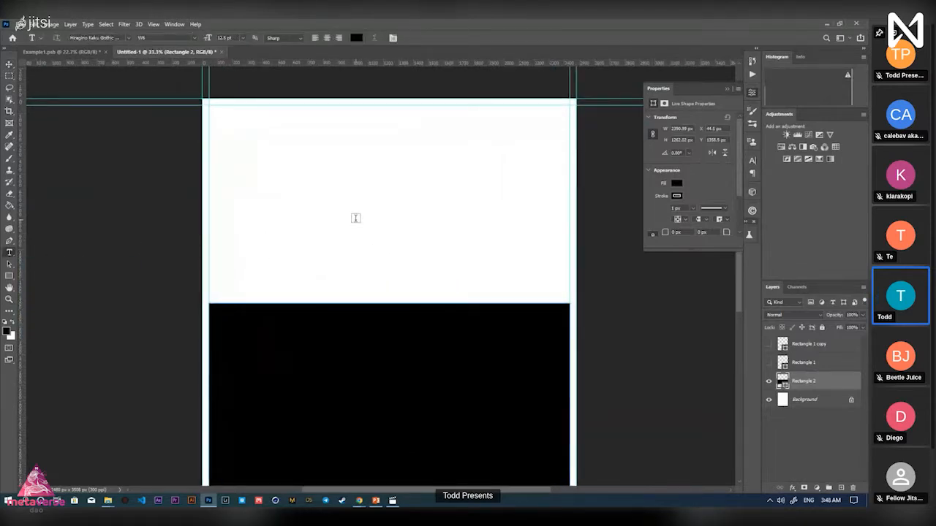
click(331, 218)
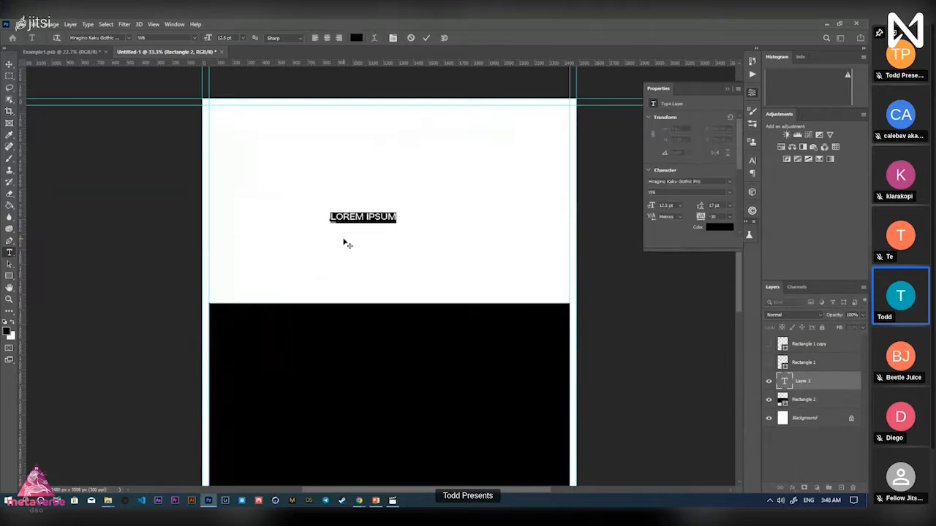
click(426, 38)
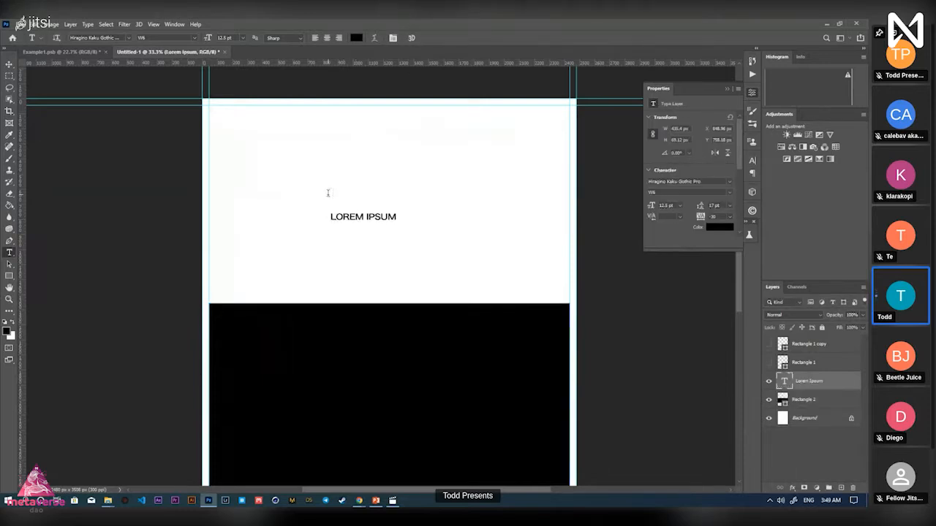
click(327, 193)
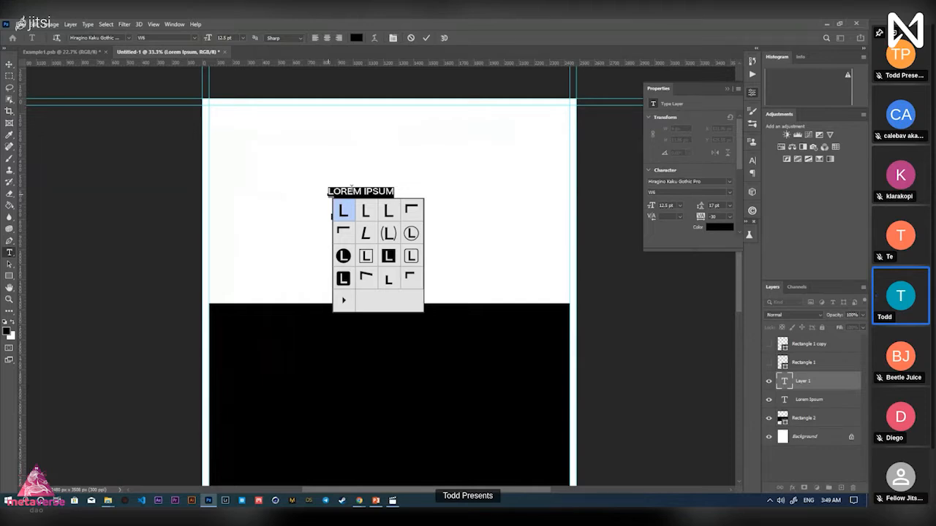
click(425, 38)
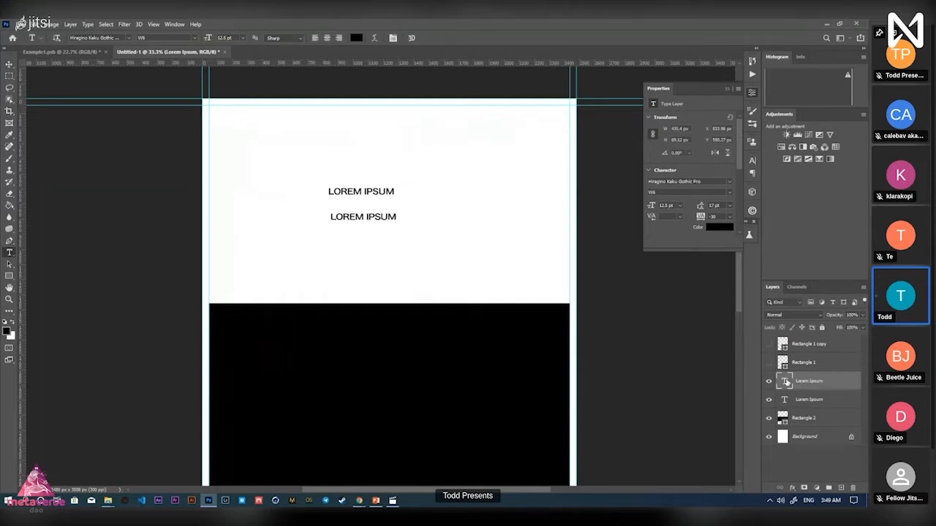
Change the upper text line to read FOUNDATION
double_click(784, 381)
key(alt+Tab)
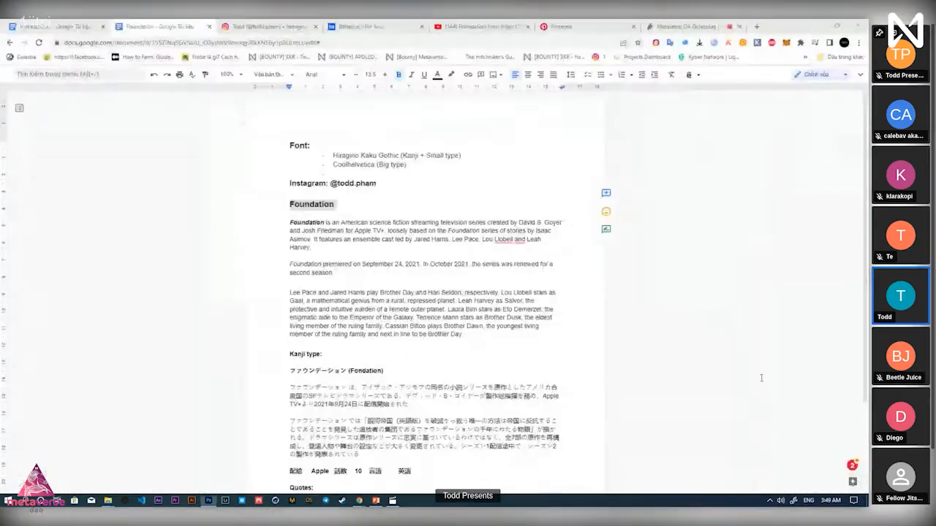
key(alt+Tab)
text(FOUNDATIO)
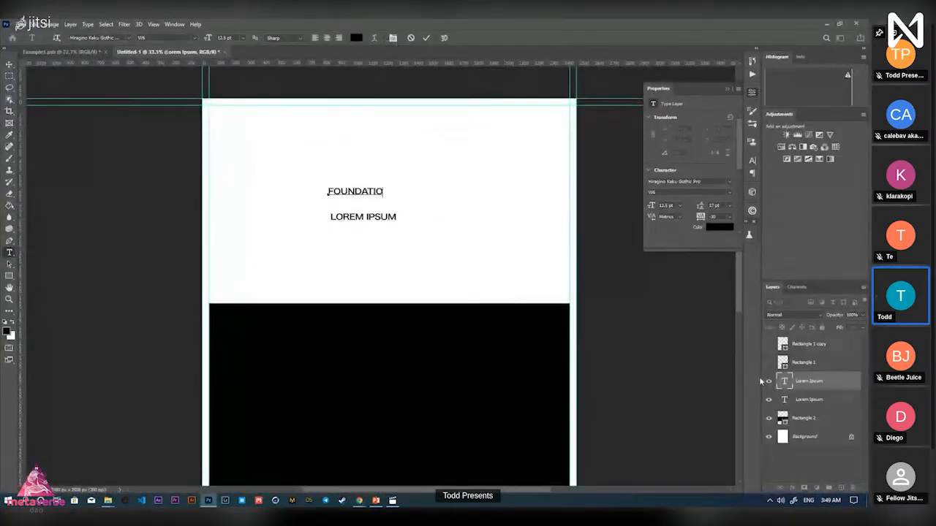
text(N)
click(426, 38)
key(ctrl+t)
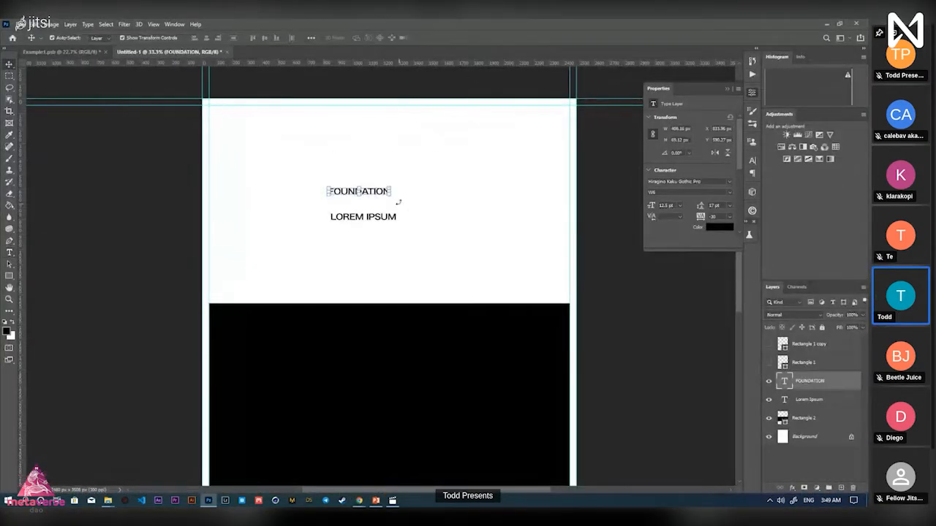
Scale FOUNDATION up and move it below the LOREM IPSUM line
drag(394, 192, 491, 192)
drag(327, 191, 282, 192)
click(447, 37)
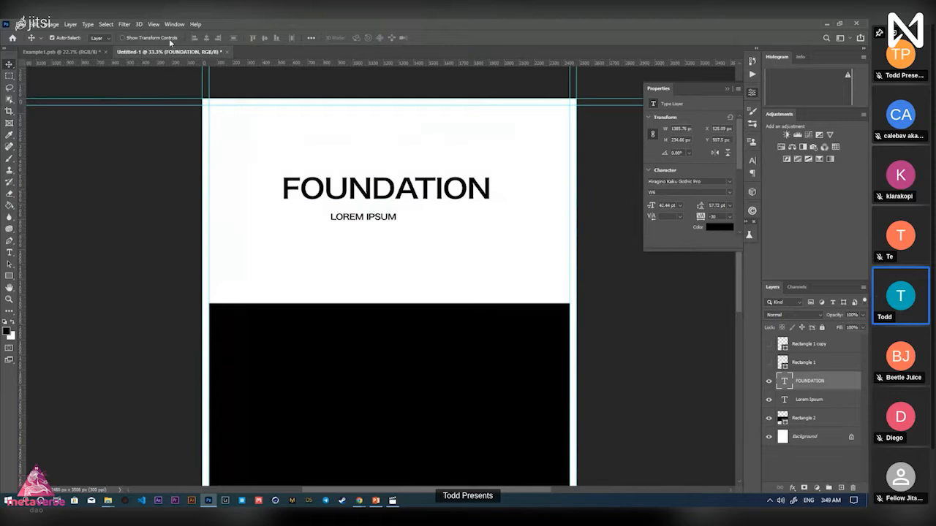
drag(424, 196, 420, 265)
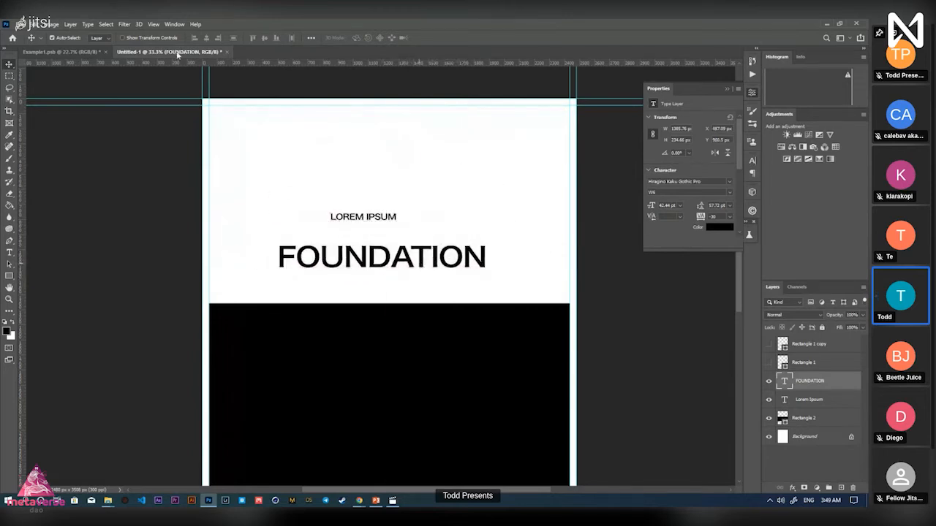
Stretch FOUNDATION to about 74 pt, roughly 2404 px across the page width
click(137, 37)
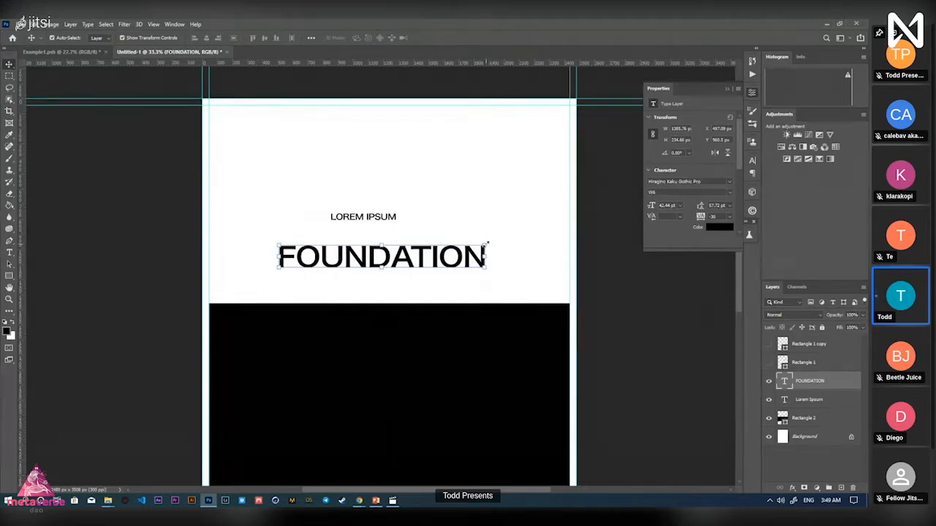
drag(487, 242, 568, 240)
drag(279, 254, 211, 257)
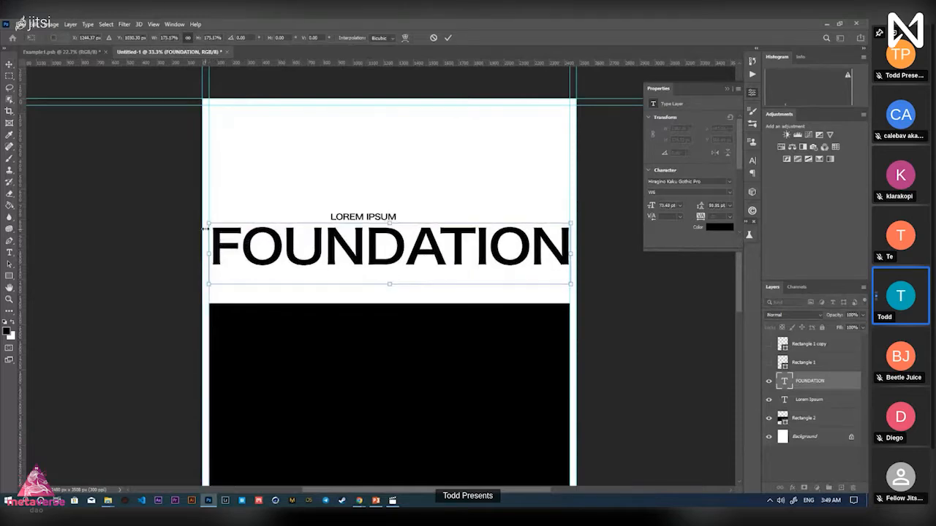
drag(207, 223, 204, 222)
drag(582, 301, 609, 282)
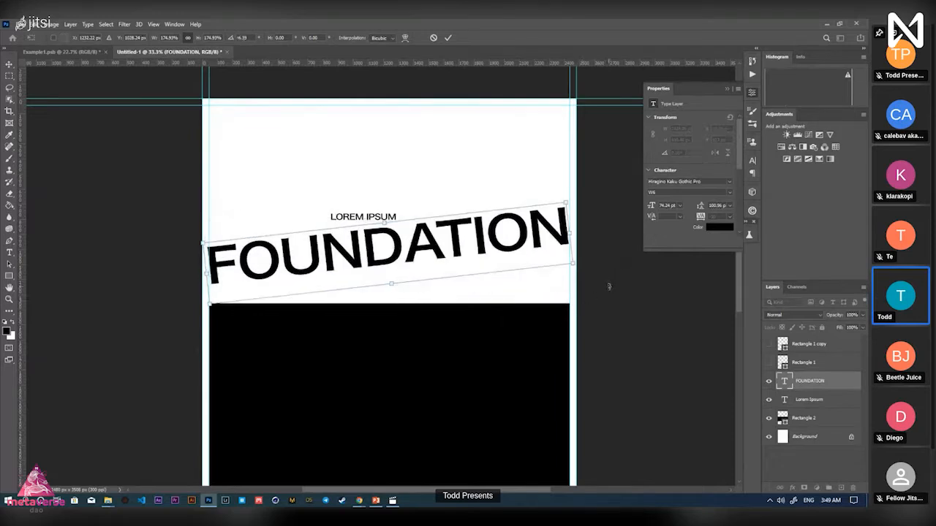
key(ctrl+z)
click(449, 39)
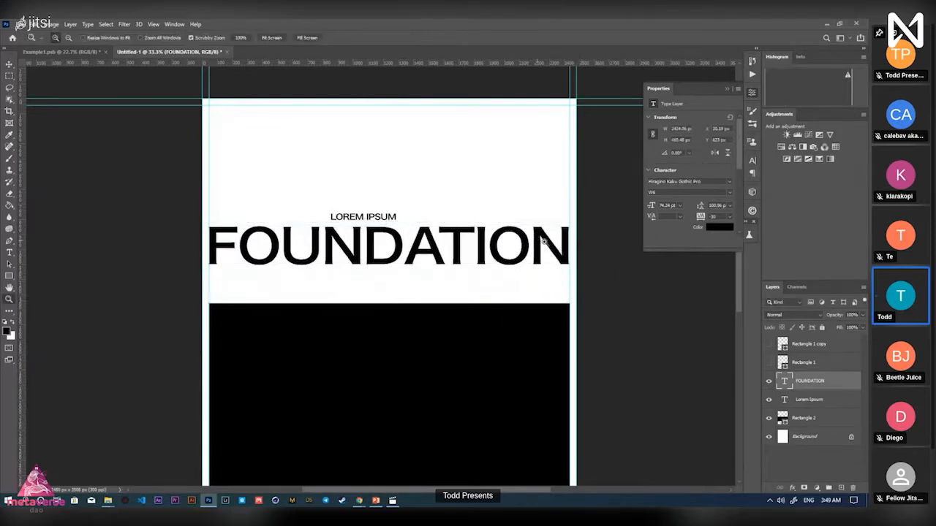
scroll(550, 267, up, 3)
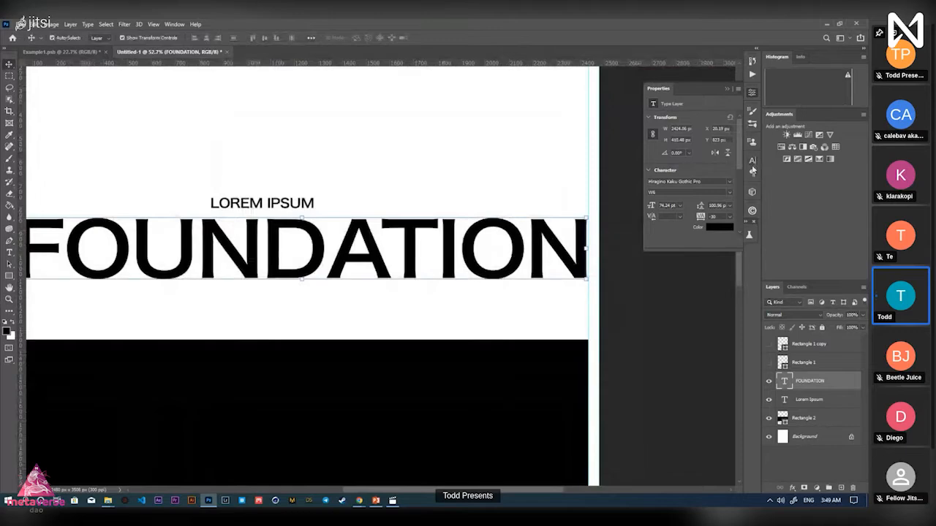
Set the FOUNDATION headline in Coolvetica Condensed Regular
click(752, 160)
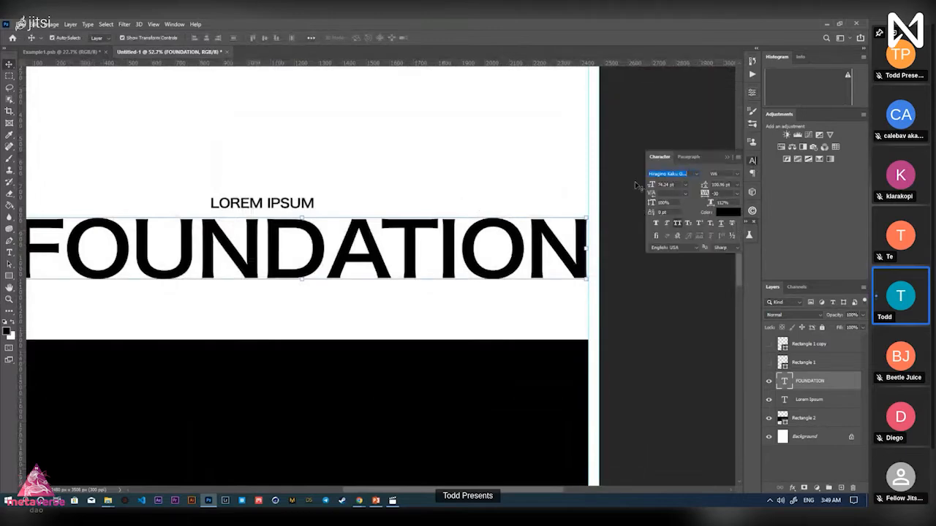
click(696, 175)
text(cool)
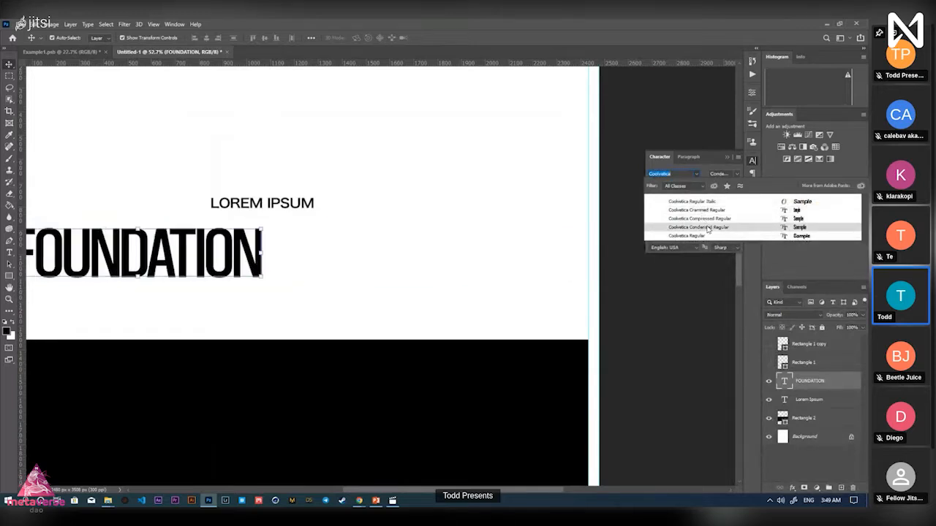
click(708, 227)
Scale FOUNDATION to about 170.53 pt so it spans the page width above the band
key(ctrl+0)
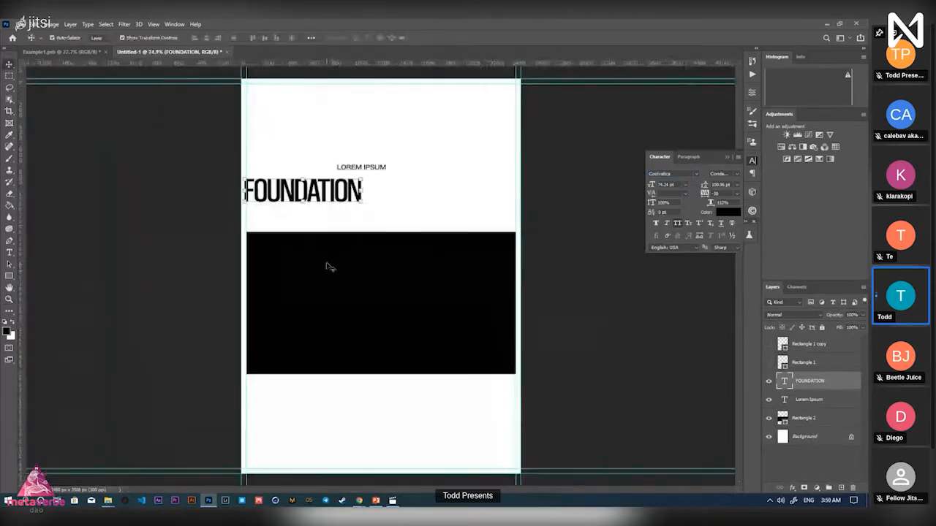
drag(357, 198, 517, 193)
key(ctrl+t)
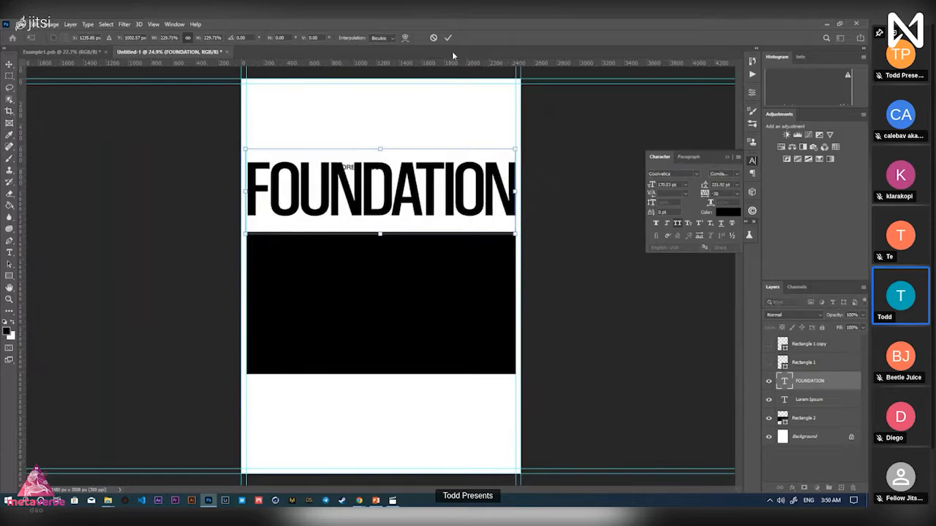
click(449, 38)
key(z)
drag(444, 188, 469, 203)
key(v)
key(z)
drag(96, 212, 251, 200)
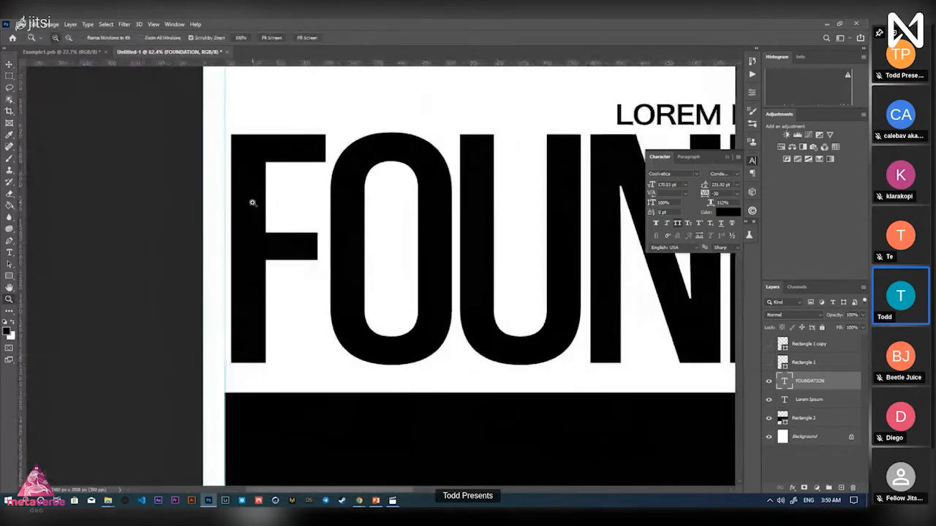
Enlarge the FOUNDATION headline slightly toward the left page edge
key(ctrl+t)
drag(220, 77, 215, 75)
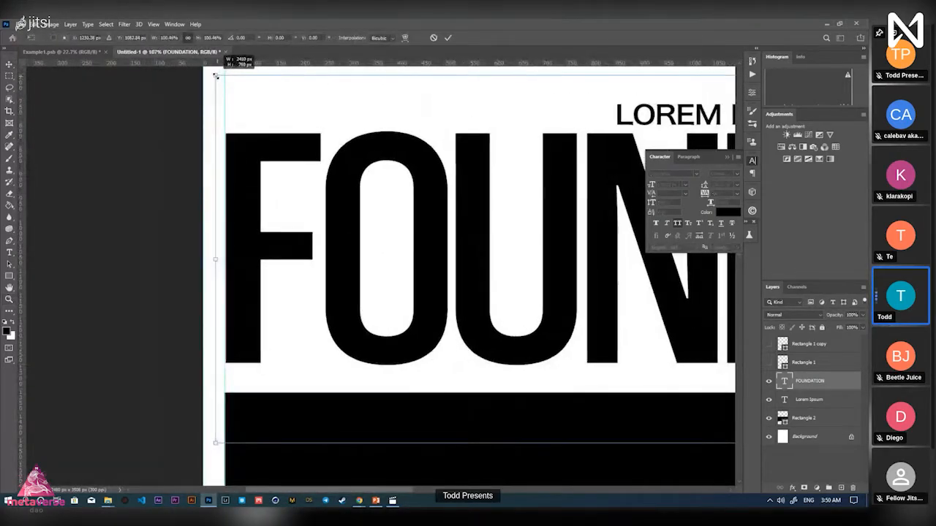
click(450, 38)
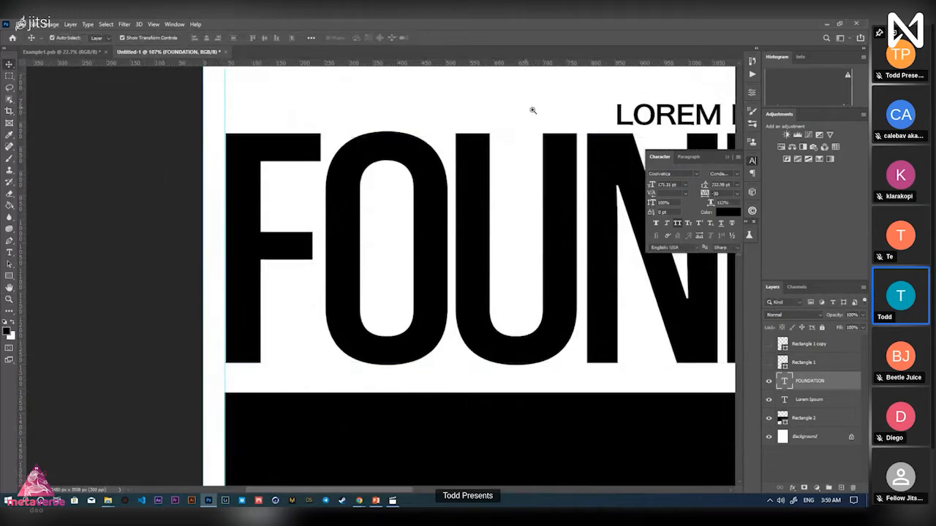
Hide the LOREM IPSUM text layer in the Layers panel
scroll(531, 109, down, 3)
click(810, 399)
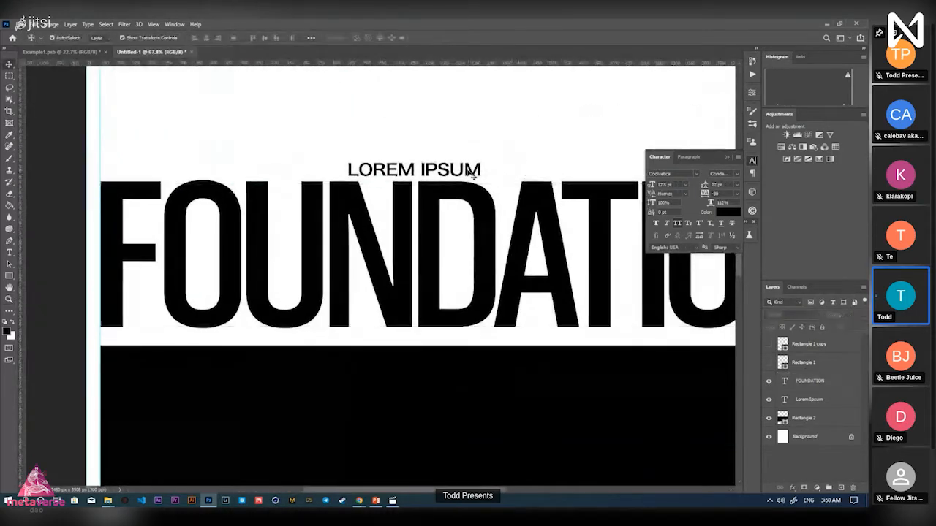
click(769, 399)
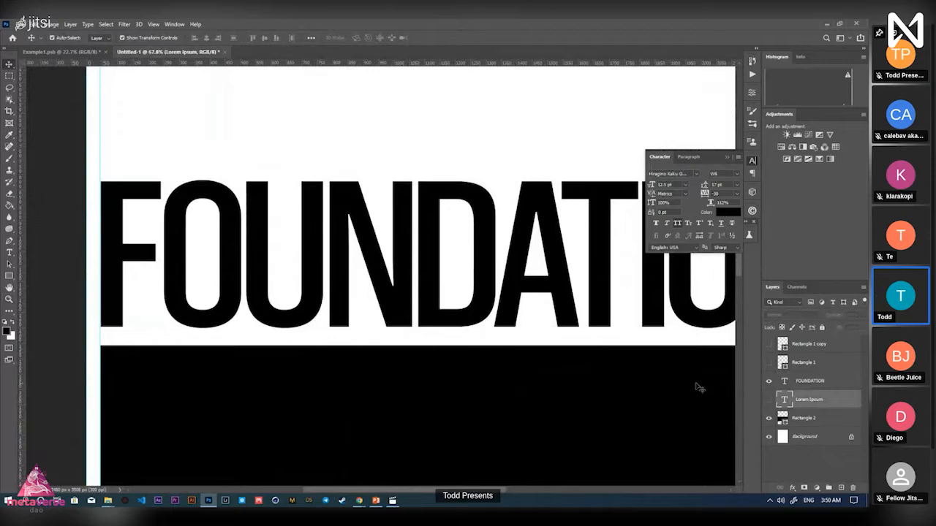
Compare with the finished reference poster, then zoom in around the FOUNDATION headline
click(61, 53)
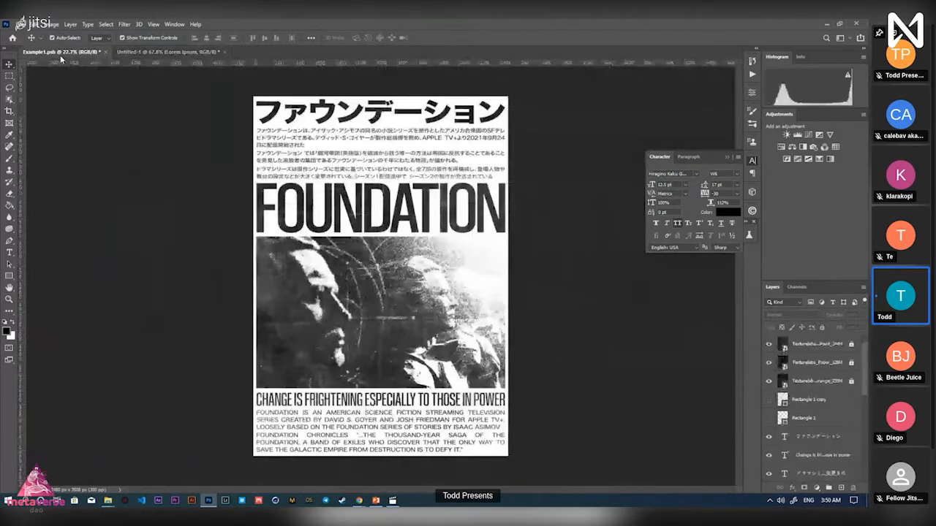
click(167, 52)
key(z)
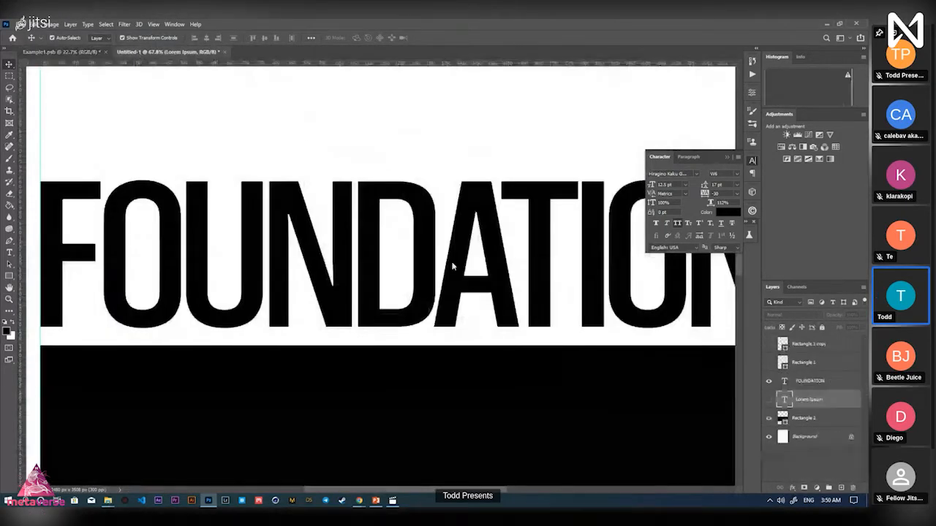
drag(451, 269, 424, 271)
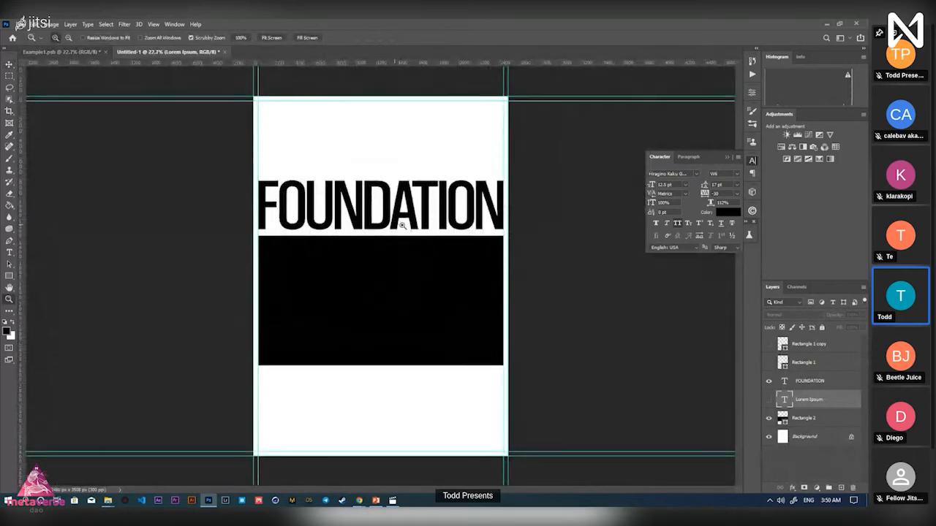
drag(400, 225, 444, 205)
key(v)
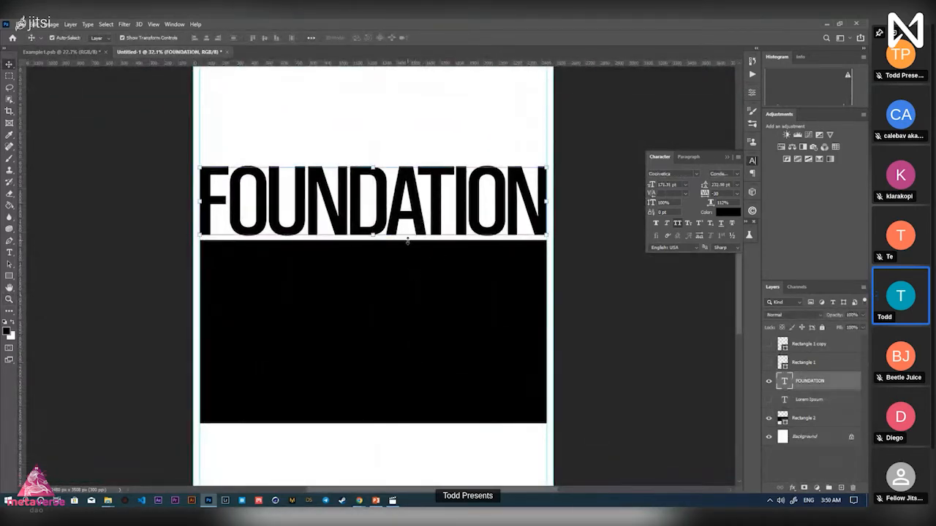
Open the Foundation document in Chrome, with a new tab beside it starting 'tran'
mouse_move(358, 501)
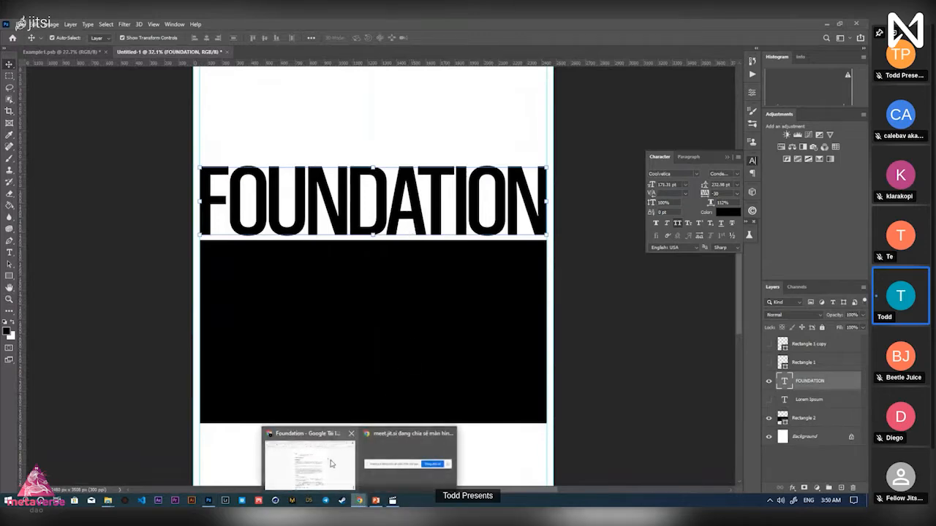
click(309, 449)
scroll(382, 305, down, 2)
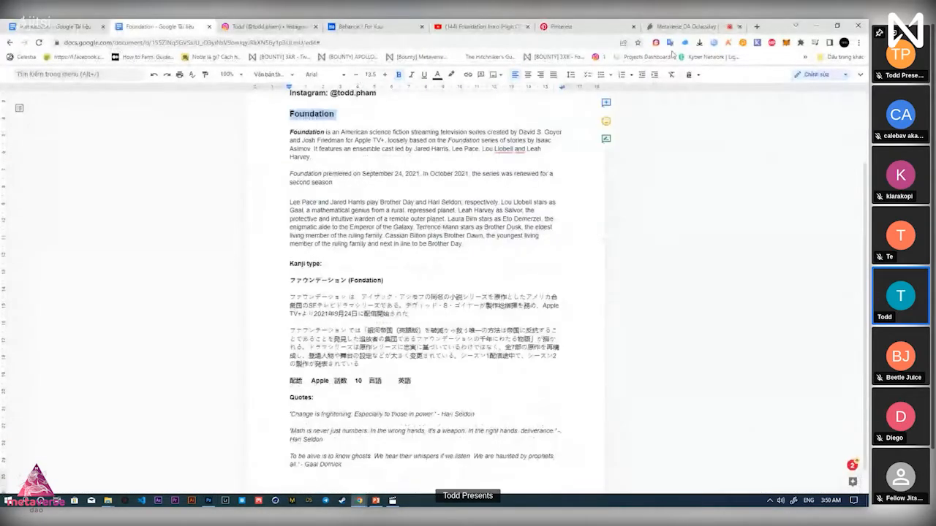
click(756, 26)
drag(702, 27, 234, 26)
text(tran)
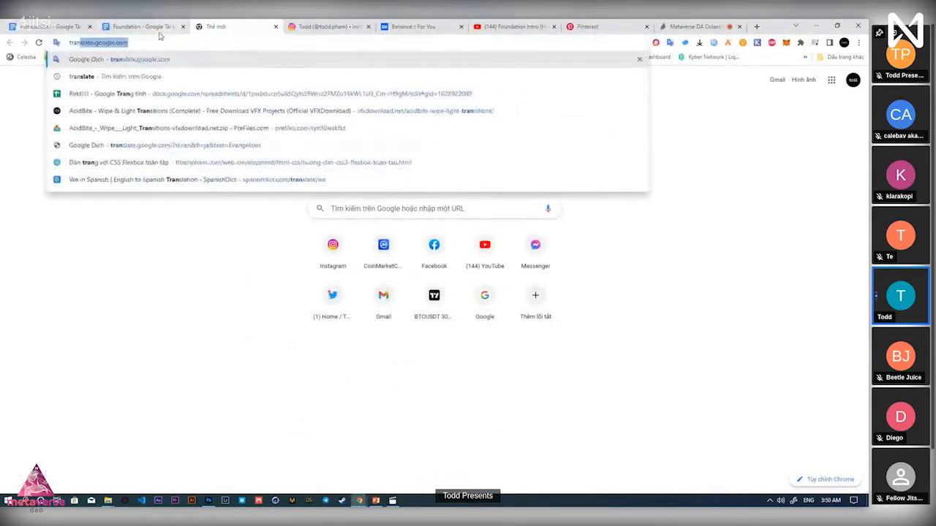
Select the katakana title ファウンデーション under Kanji type in the Foundation doc
click(156, 29)
drag(334, 281, 347, 281)
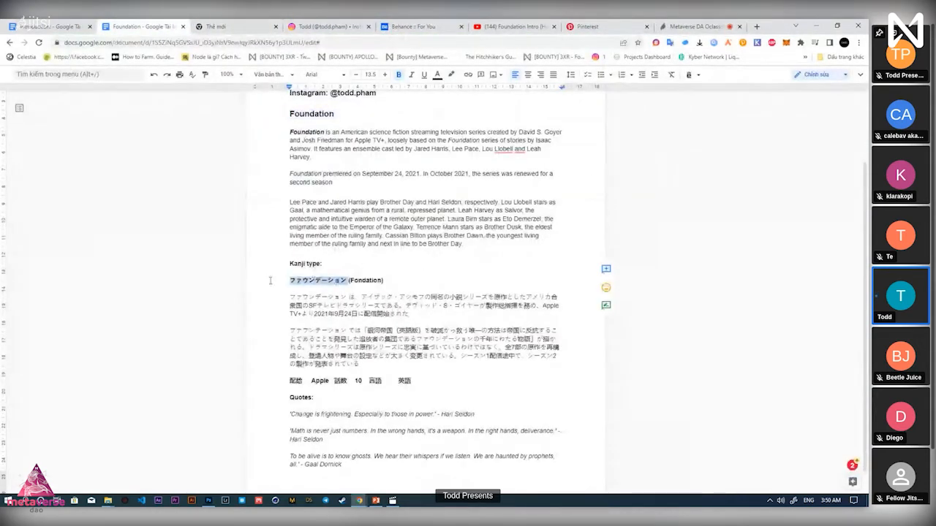
click(424, 318)
drag(419, 318, 241, 285)
click(379, 367)
drag(380, 367, 285, 324)
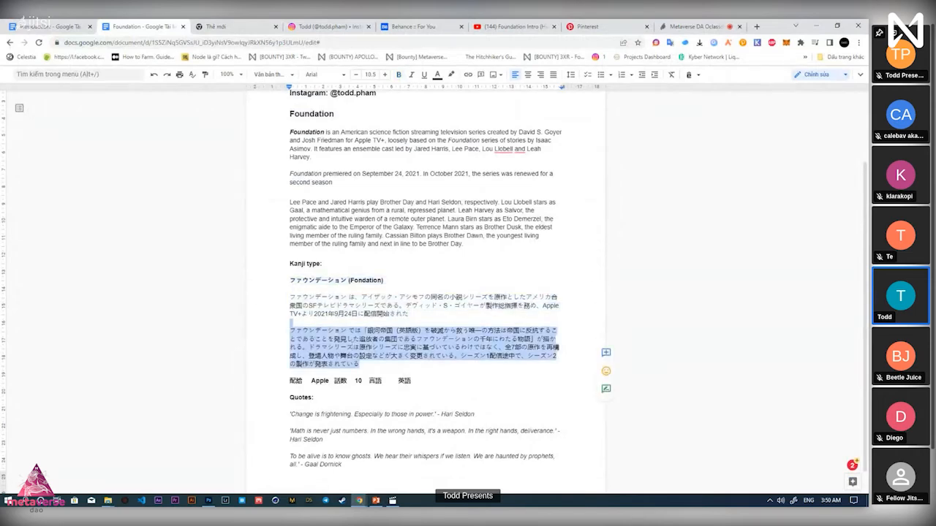
drag(347, 281, 262, 283)
Check the poster, reselect the whole ファウンデーション title, and return to Photoshop
key(alt+Tab)
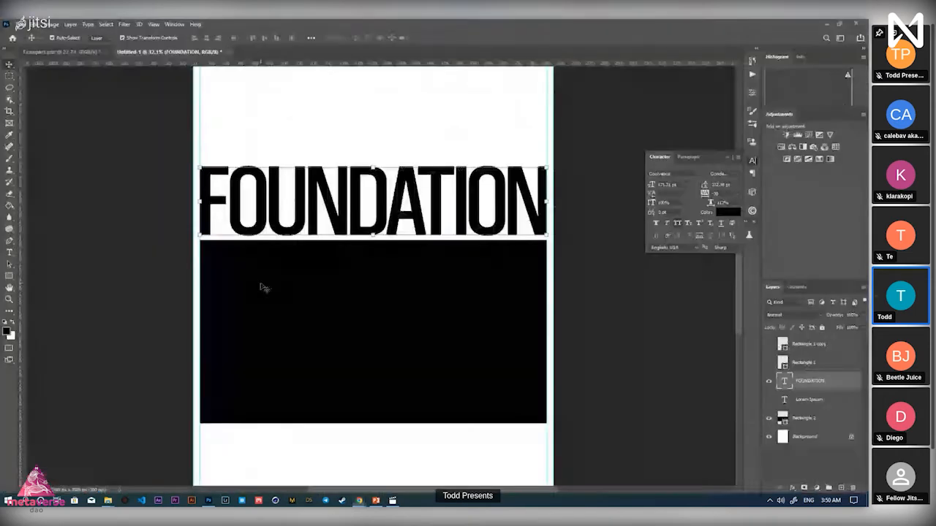
drag(390, 149, 380, 217)
key(alt+Tab)
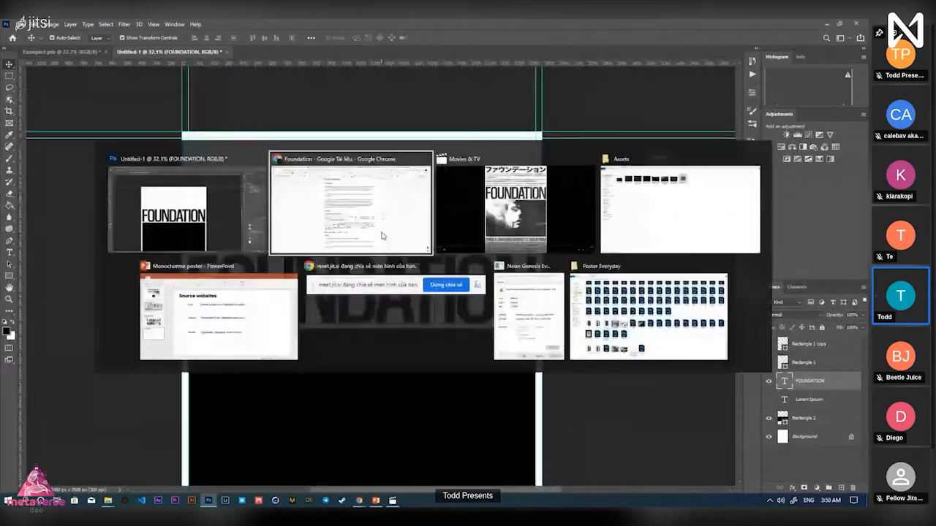
drag(329, 282, 291, 282)
key(ctrl+c)
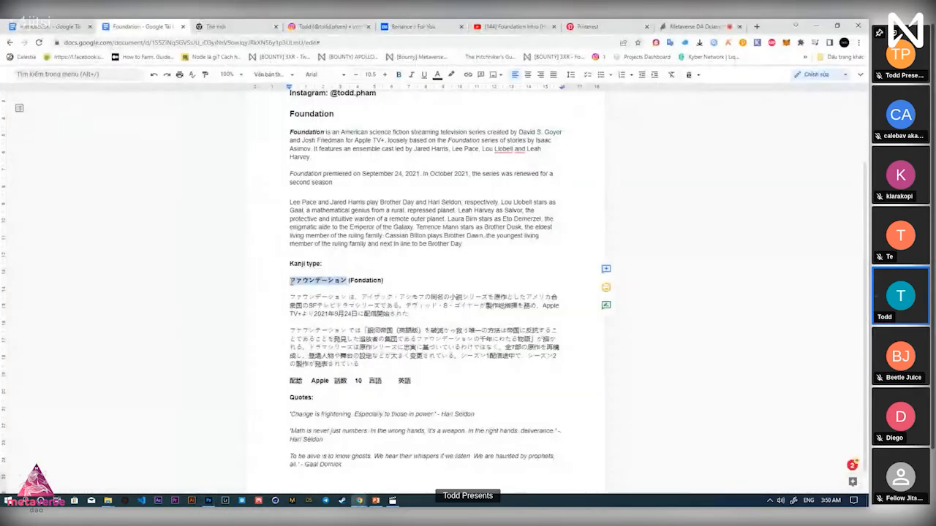
key(alt+Tab)
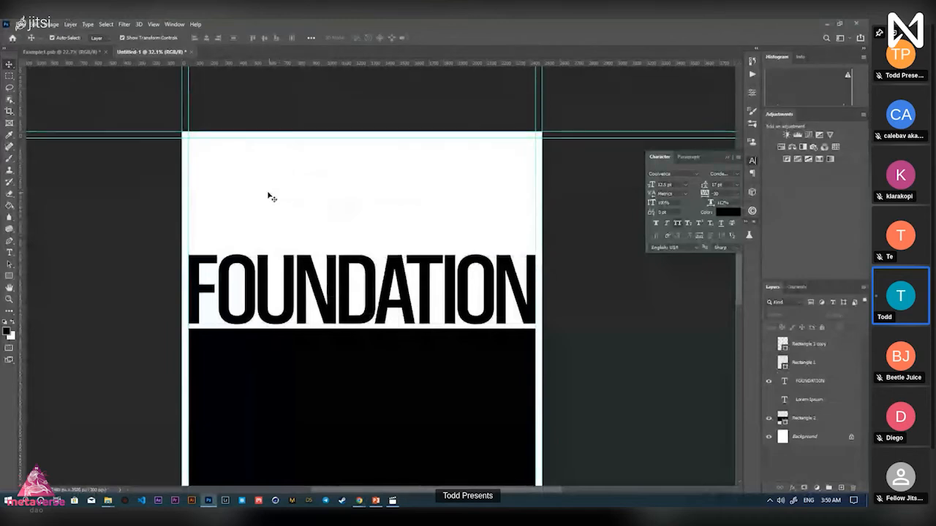
Paste ファウンデーション as a new text layer and stretch it across the page top
click(9, 253)
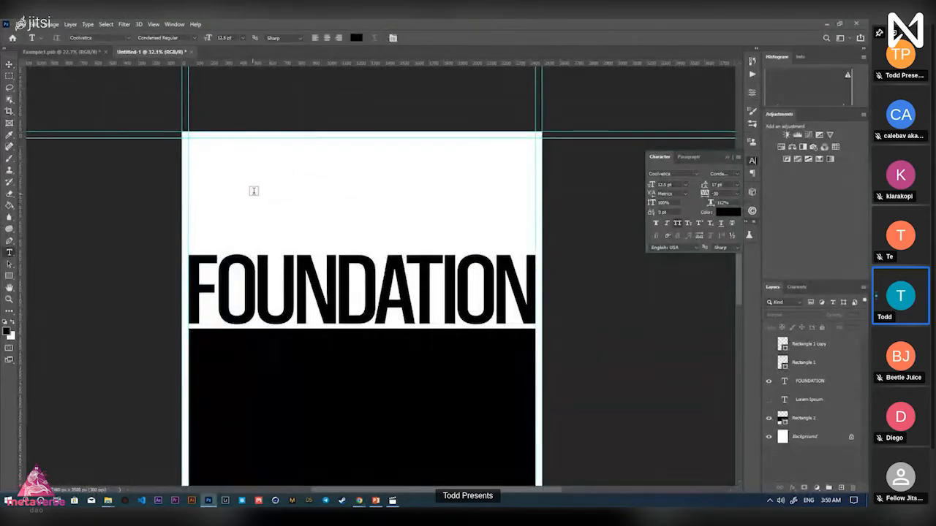
click(263, 185)
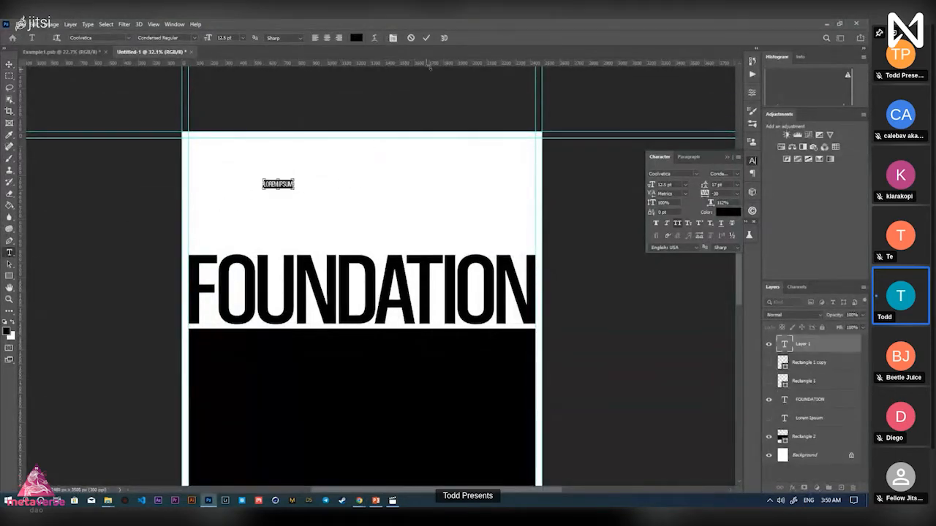
key(ctrl+v)
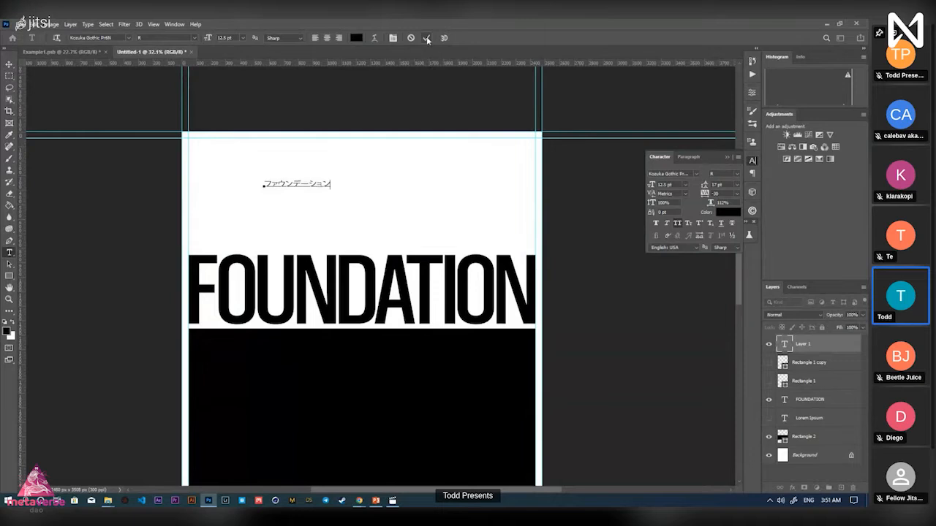
click(428, 38)
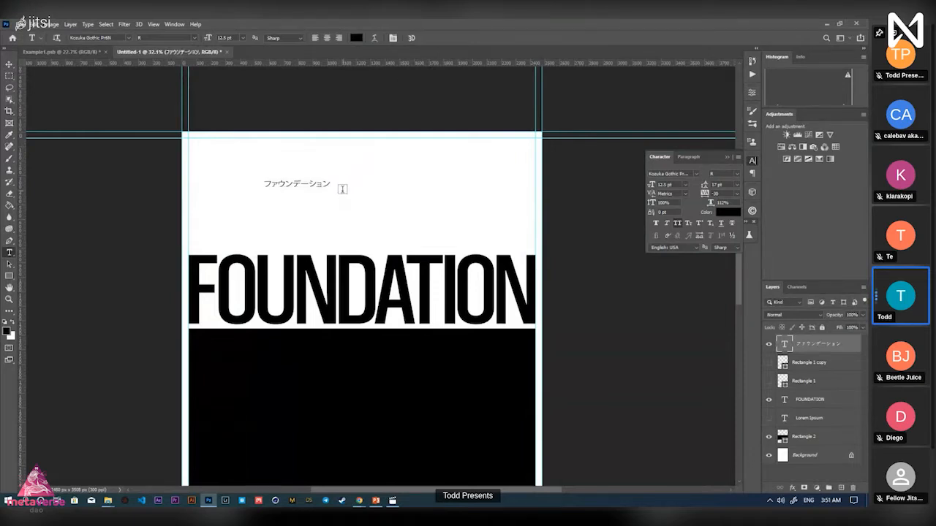
key(ctrl+t)
drag(331, 190, 533, 218)
drag(269, 179, 190, 172)
key(Return)
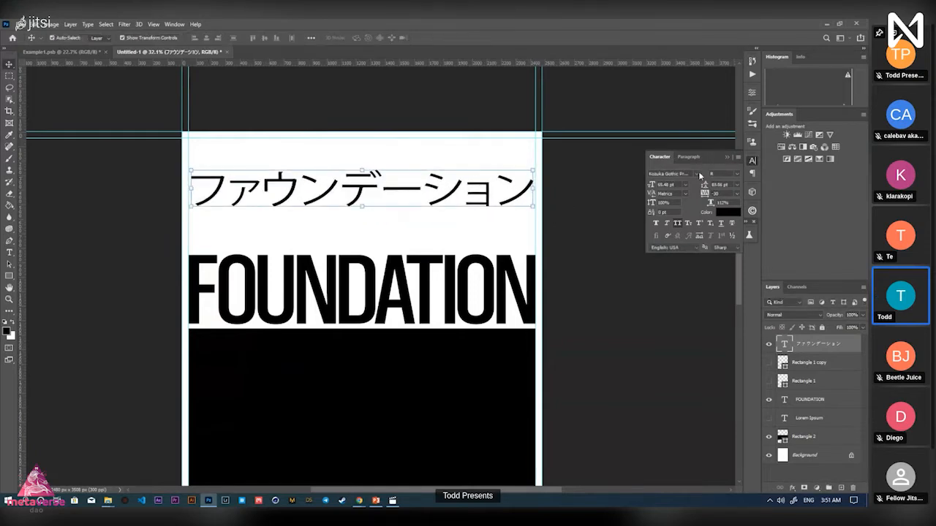
Set the katakana title font to Hiragino Kaku Gothic Std, weight W6
click(698, 176)
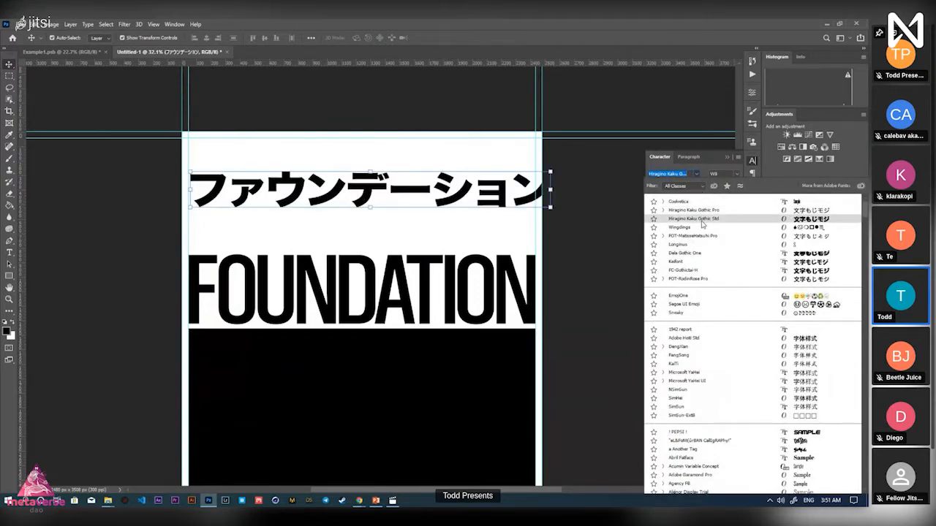
click(702, 219)
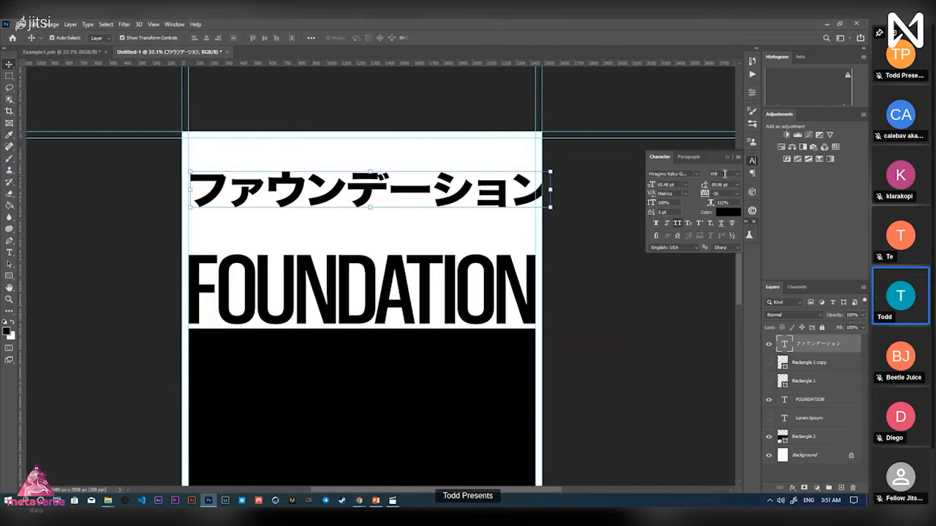
double_click(484, 196)
click(427, 38)
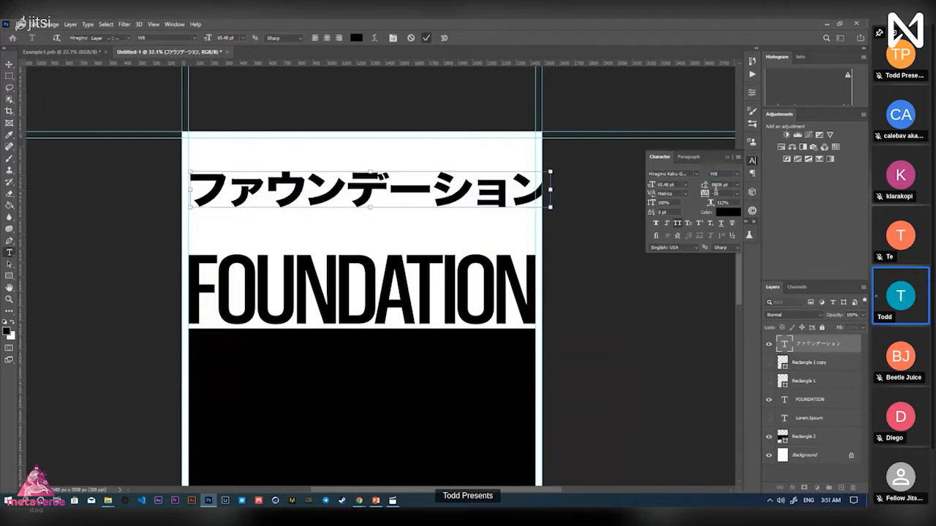
click(706, 177)
click(708, 210)
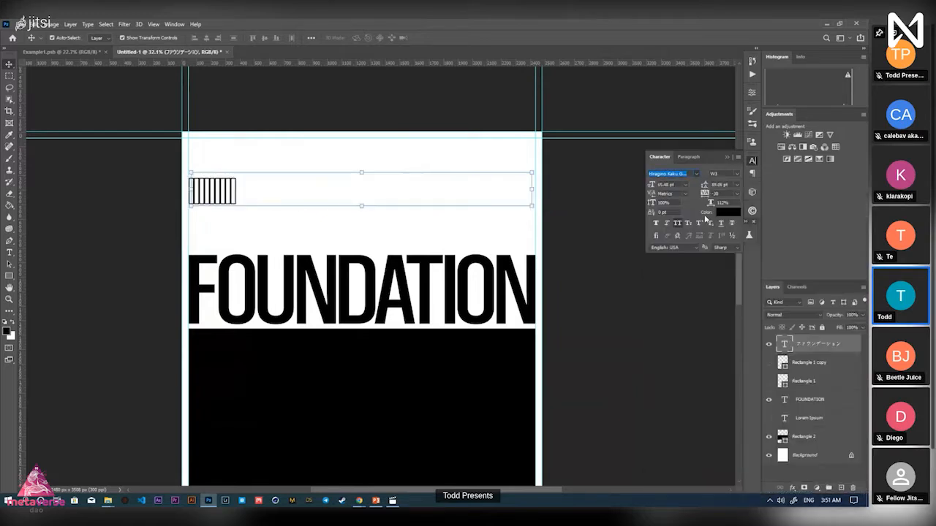
click(735, 175)
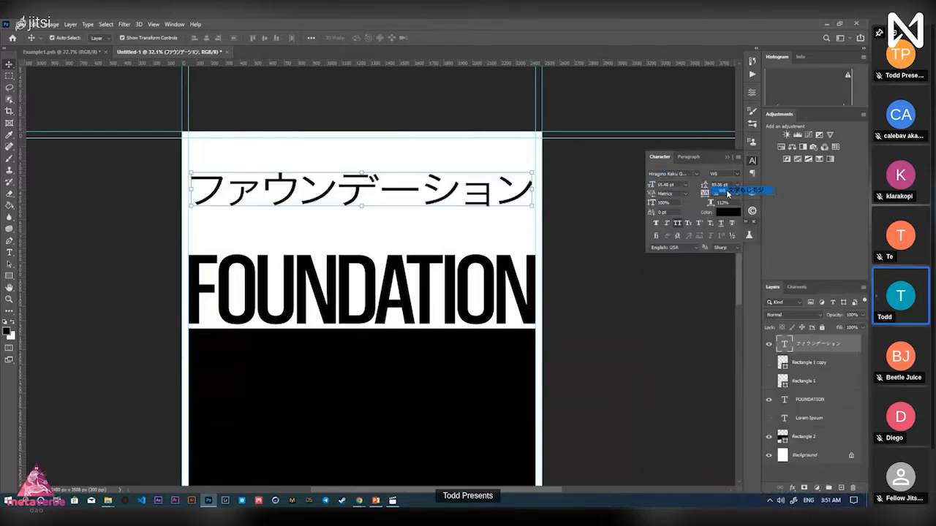
click(727, 194)
click(697, 175)
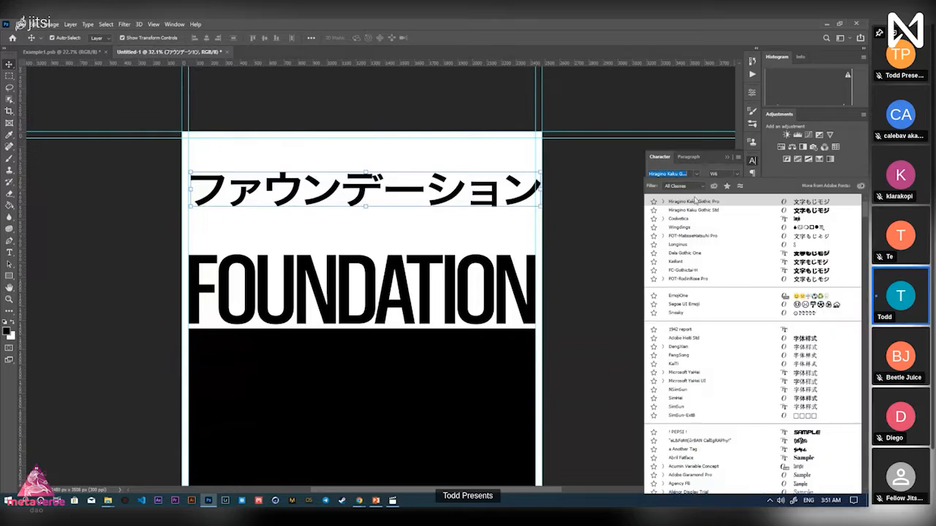
click(698, 212)
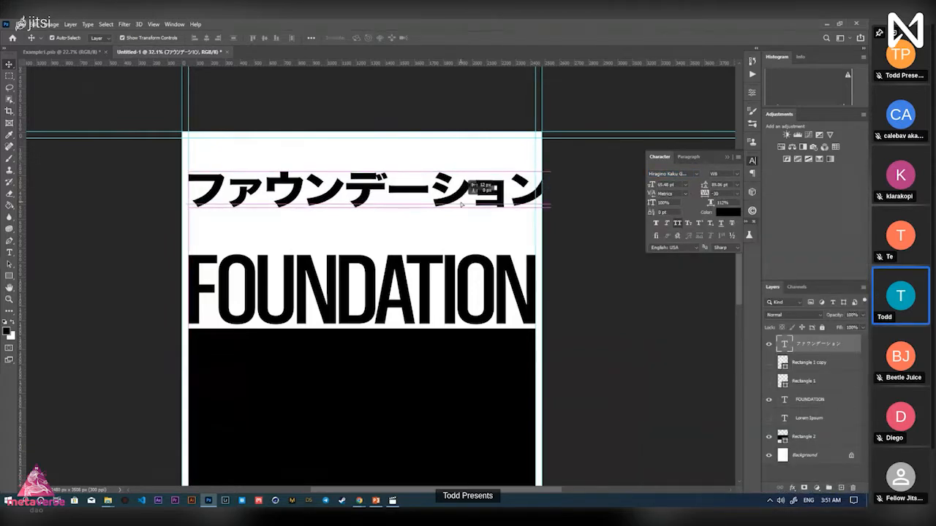
Shrink the katakana title slightly and raise it to the top guide
key(ctrl+t)
drag(551, 192, 495, 168)
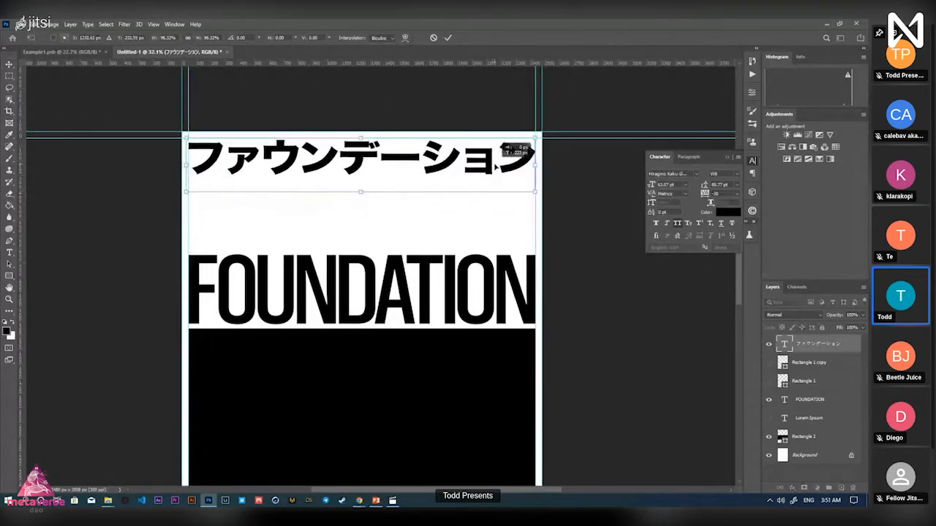
click(445, 39)
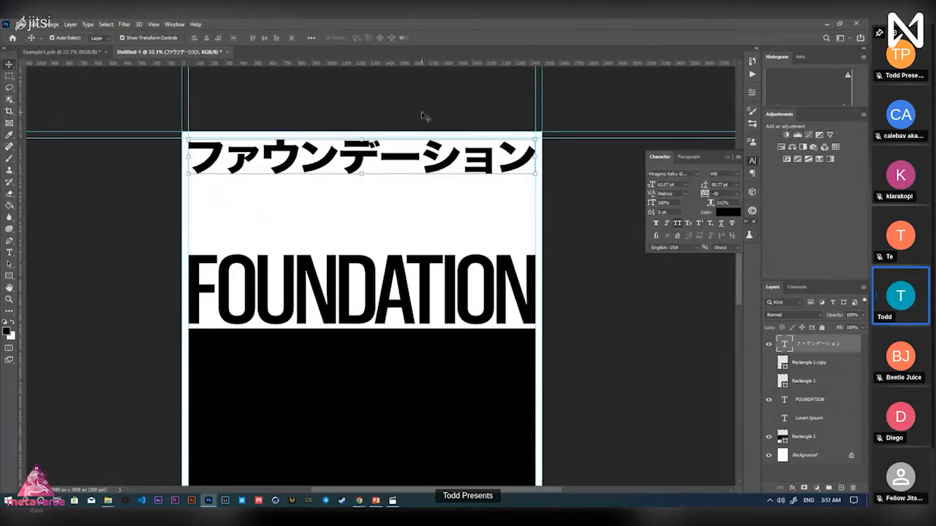
Compare the Untitled-1 poster with the Example1 reference, zooming in on each
click(63, 53)
click(149, 54)
key(z)
drag(326, 280, 368, 281)
key(v)
key(z)
key(v)
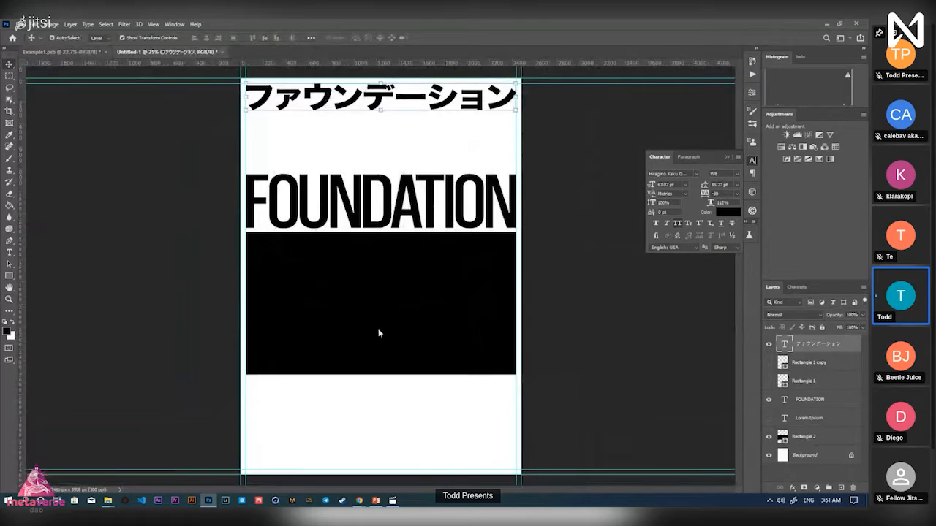
key(ctrl+Tab)
key(z)
drag(382, 310, 430, 311)
key(v)
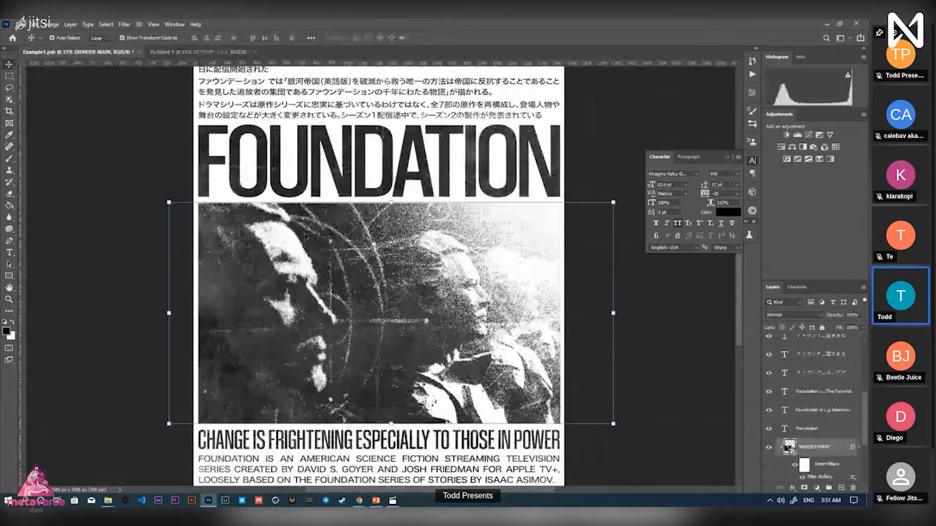
Back in Untitled-1, deselect the katakana title and start saving with Ctrl+S
click(189, 55)
click(291, 140)
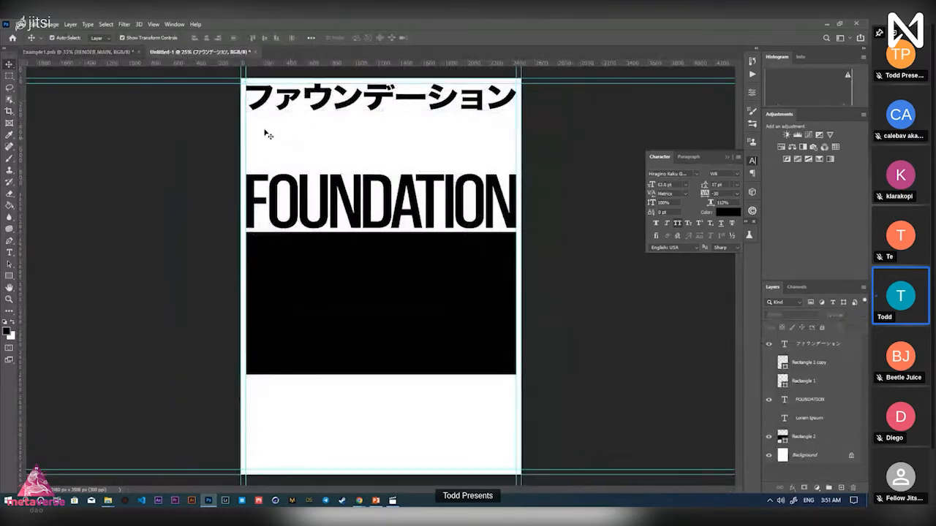
key(ctrl+s)
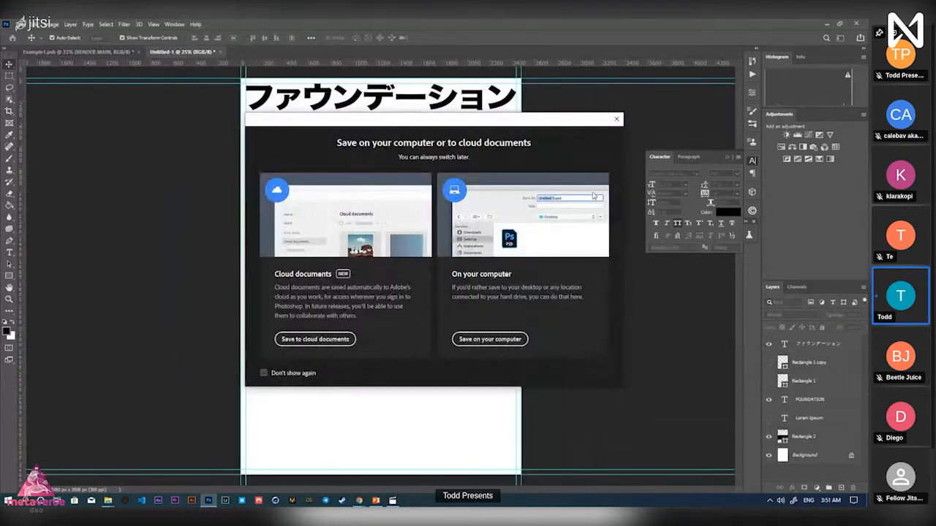
Dismiss the cloud prompt and save the poster locally as Foundation.psb in Teach
click(616, 118)
key(z)
mouse_move(427, 152)
mouse_down()
mouse_move(435, 152)
mouse_move(418, 152)
mouse_up()
drag(424, 232, 445, 266)
key(ctrl+s)
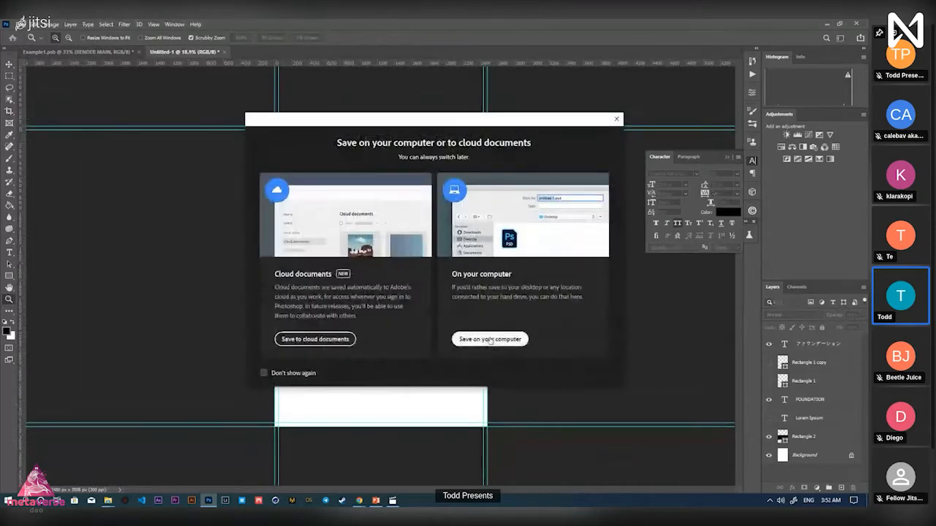
click(493, 339)
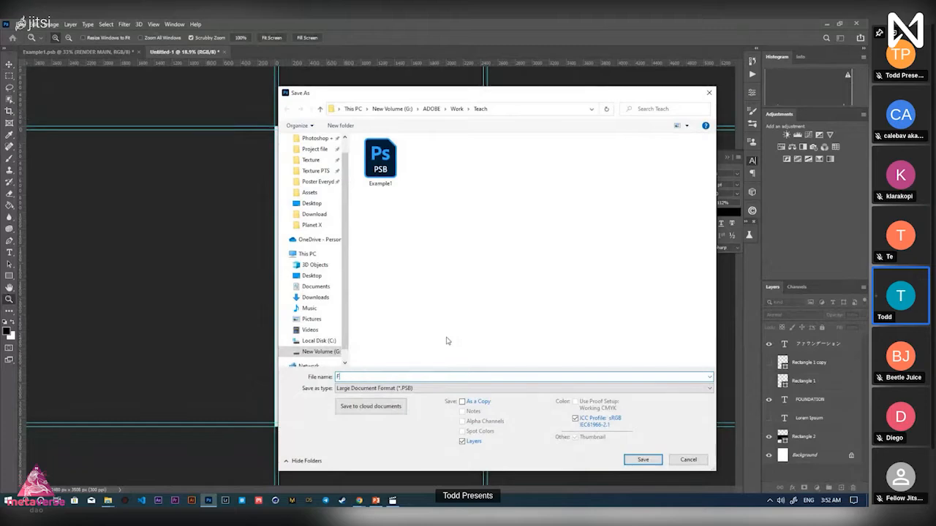
key(Return)
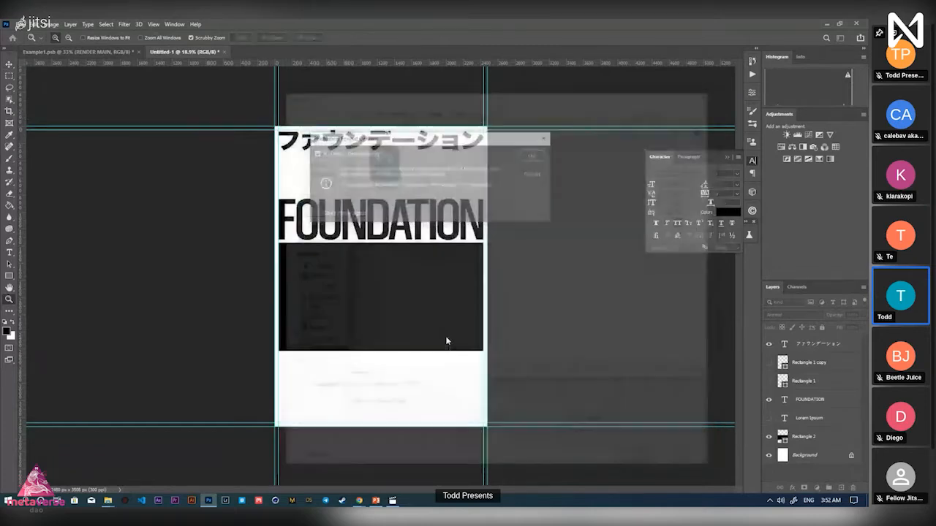
click(536, 158)
drag(372, 159, 395, 157)
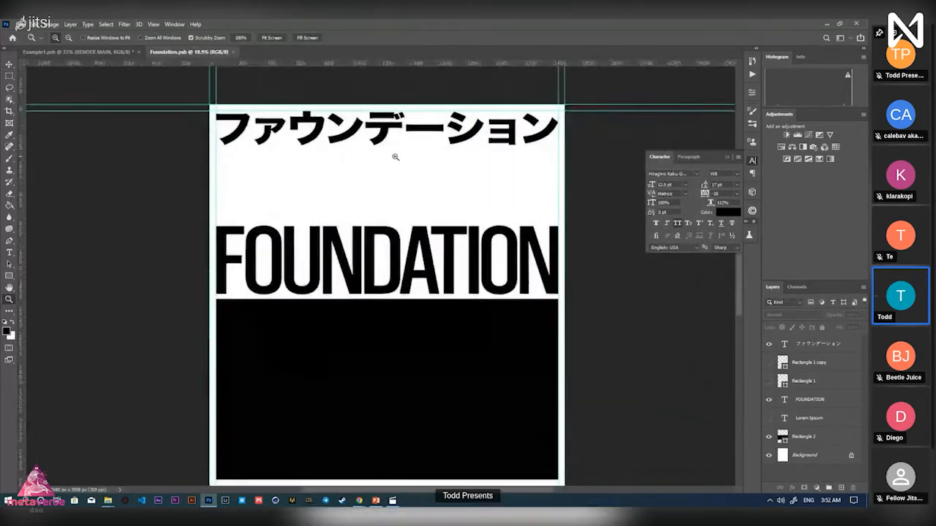
Fit the poster in view and draw a paragraph text box below the katakana title
key(alt+Tab)
key(alt+Tab)
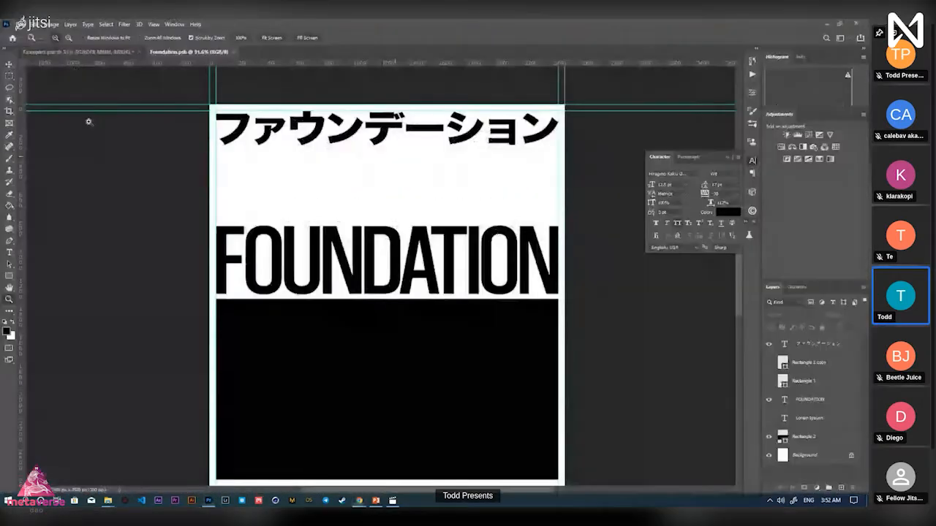
drag(340, 160, 322, 175)
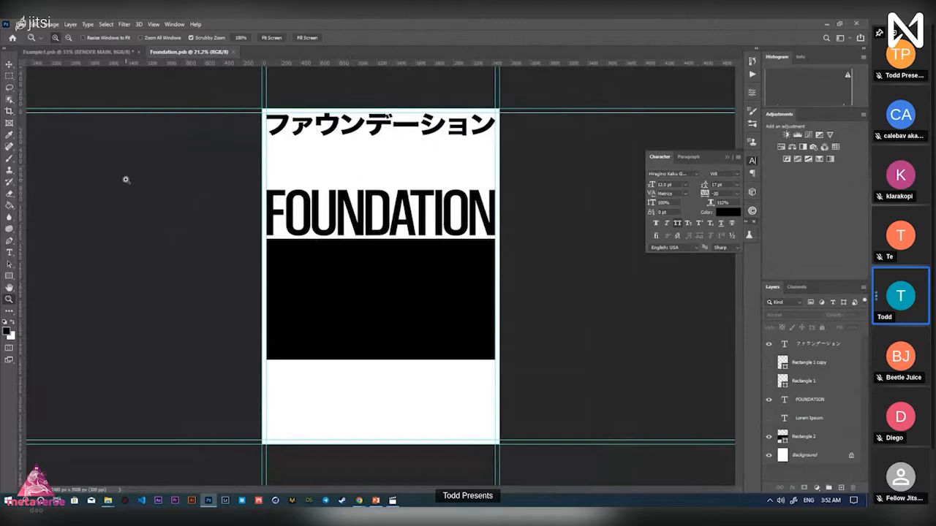
click(10, 254)
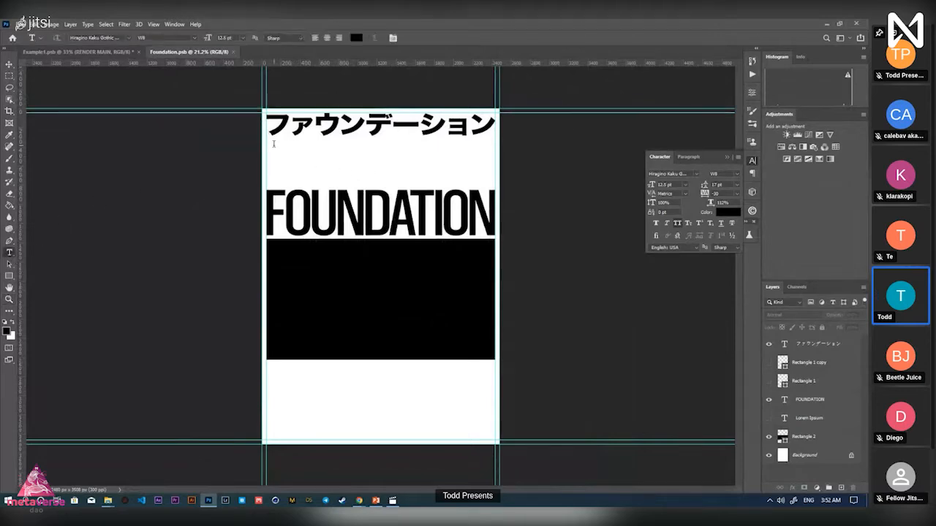
drag(267, 148, 495, 171)
Copy the first Japanese paragraph from the Google Doc
key(alt+Tab)
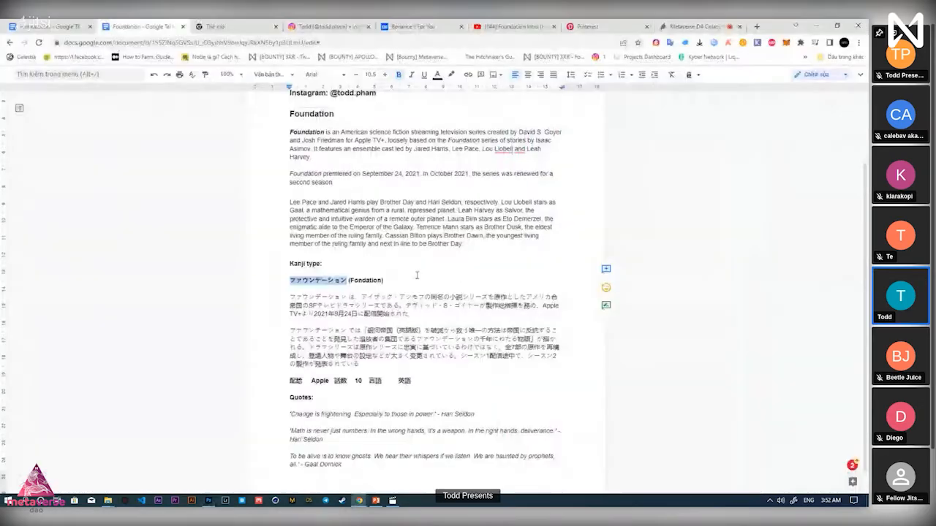
click(315, 313)
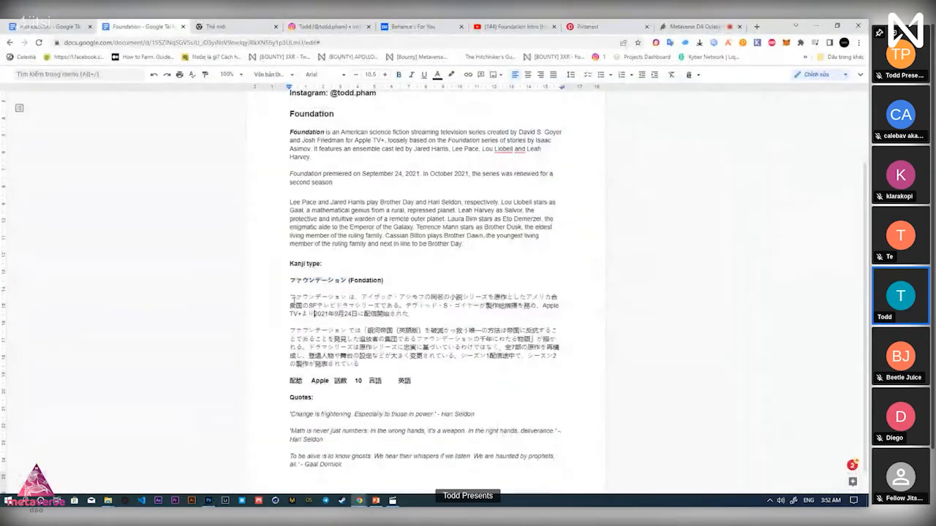
drag(291, 300, 411, 313)
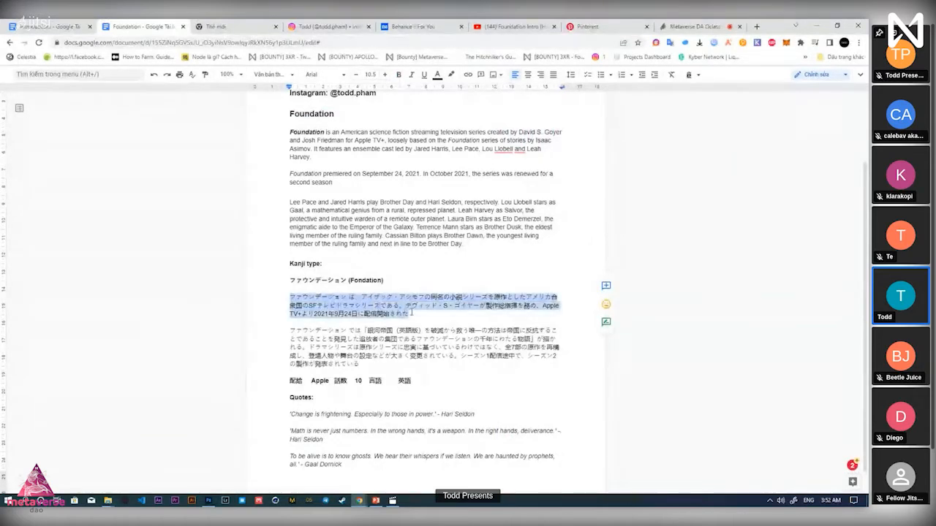
key(ctrl+c)
key(alt+Tab)
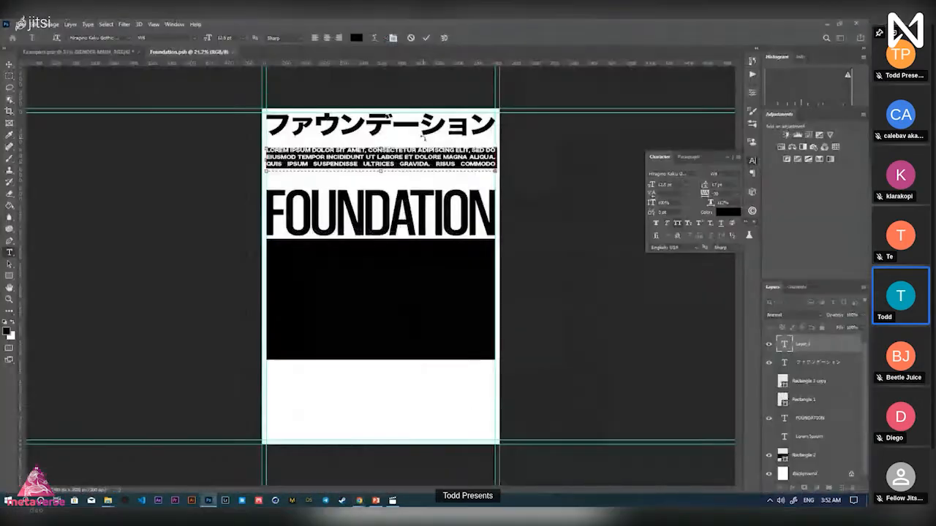
Paste and commit the first Japanese paragraph in the text box, then shift it upward
key(ctrl+v)
click(426, 38)
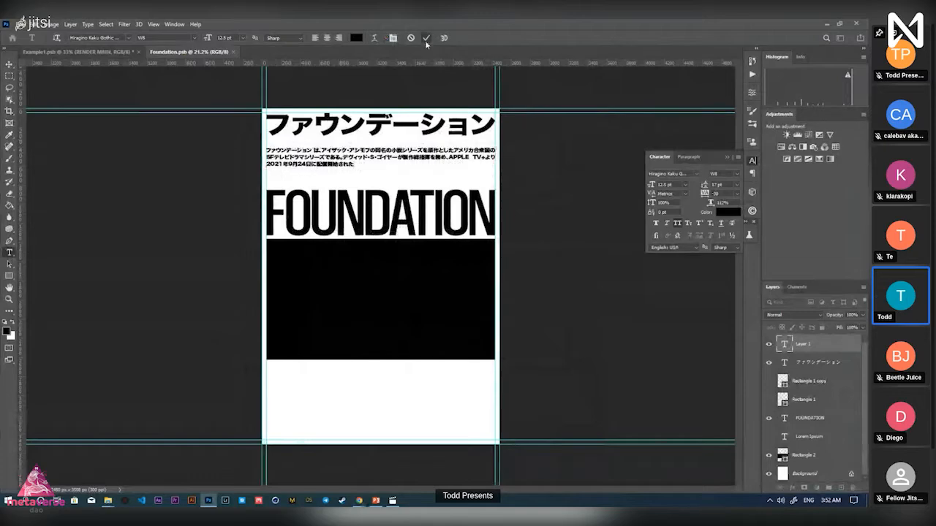
key(z)
drag(418, 148, 458, 202)
key(v)
key(alt+Tab)
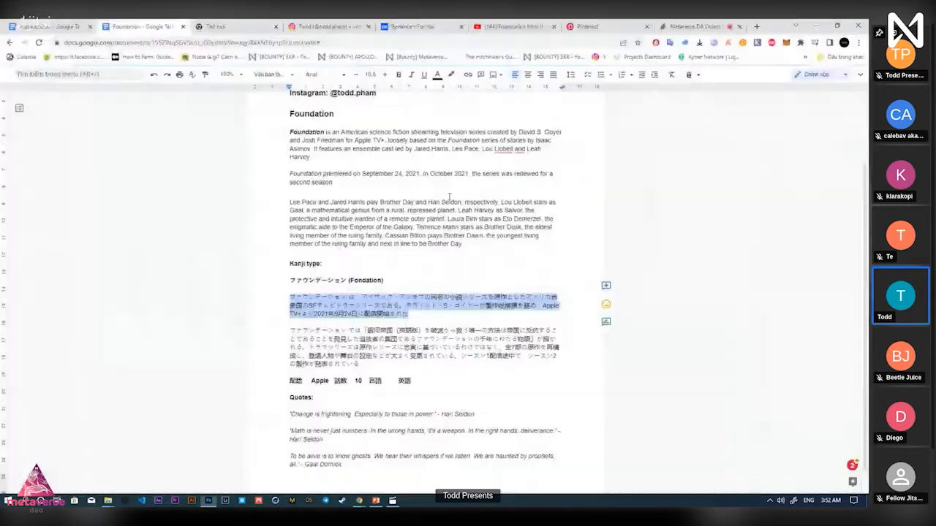
Highlight the second Japanese paragraph, narrowing the selection to end at 描かれる
drag(290, 330, 393, 348)
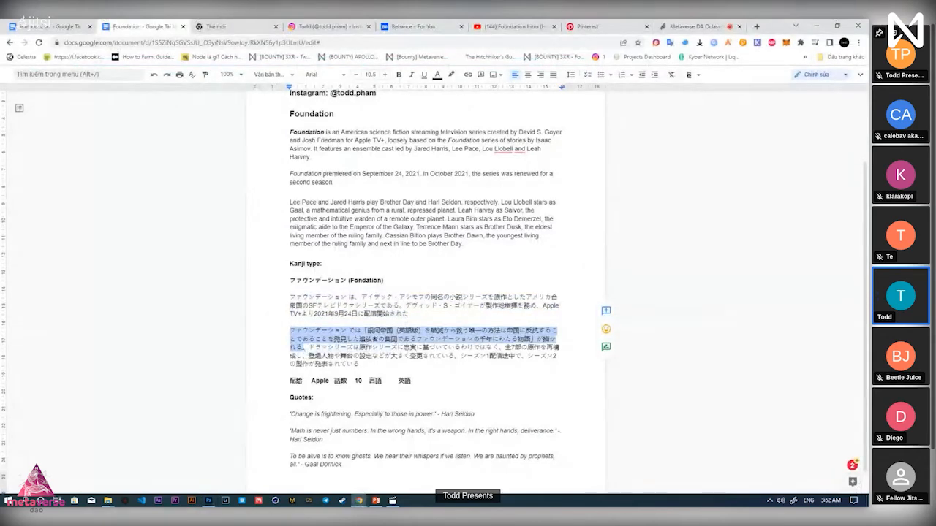
drag(290, 330, 306, 348)
Replace the duplicate paragraph's text with the second Japanese paragraph ending 描かれる
key(alt+Tab)
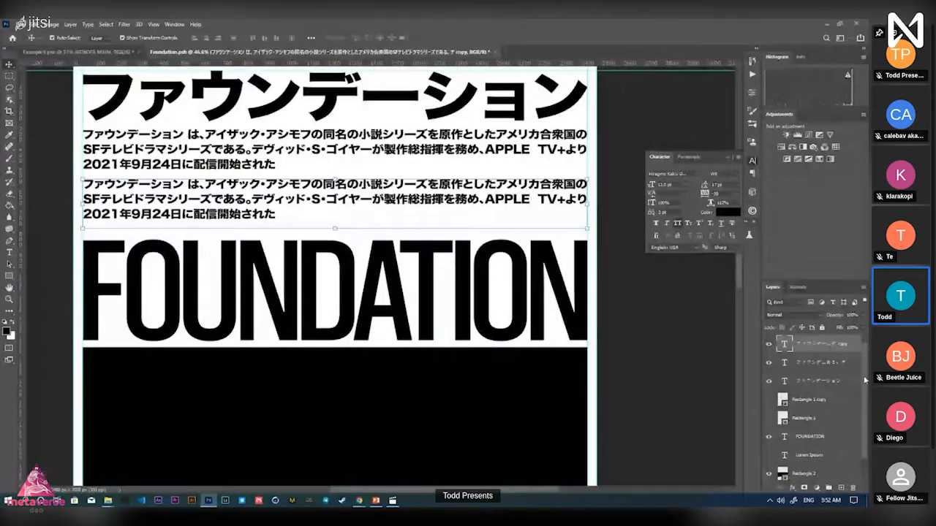
double_click(463, 218)
key(ctrl+v)
key(ctrl+a)
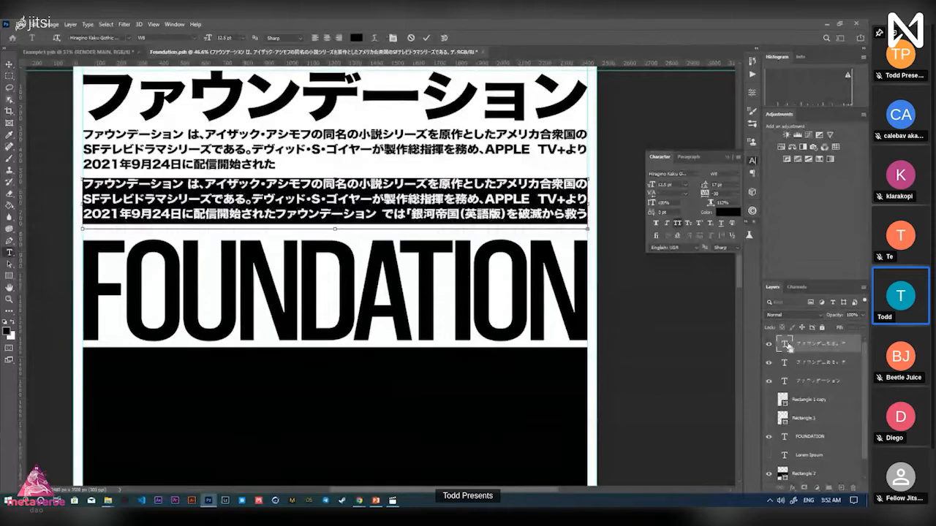
key(ctrl+v)
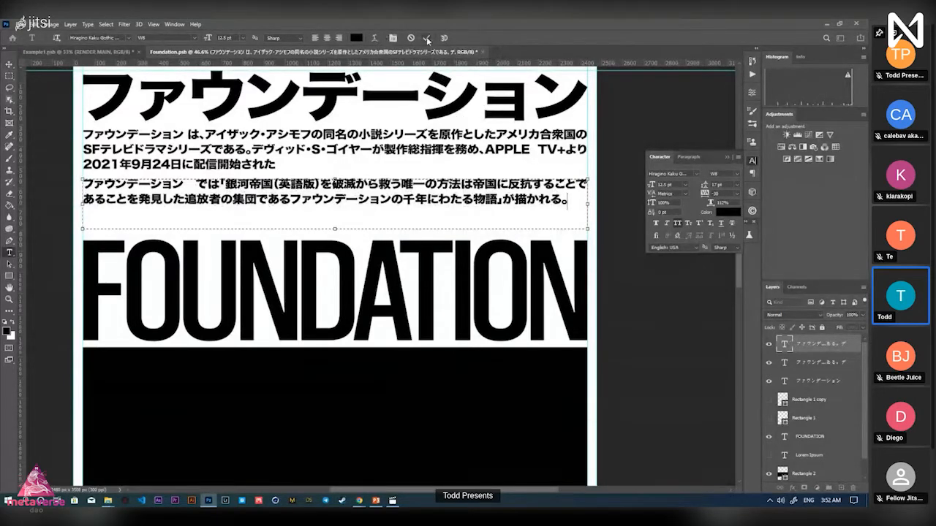
click(427, 38)
Move the FOUNDATION headline and black band up together
key(z)
drag(463, 265, 417, 253)
key(v)
drag(536, 306, 427, 225)
click(557, 227)
key(Up)
key(Up)
key(Up)
key(Up)
key(Up)
key(Up)
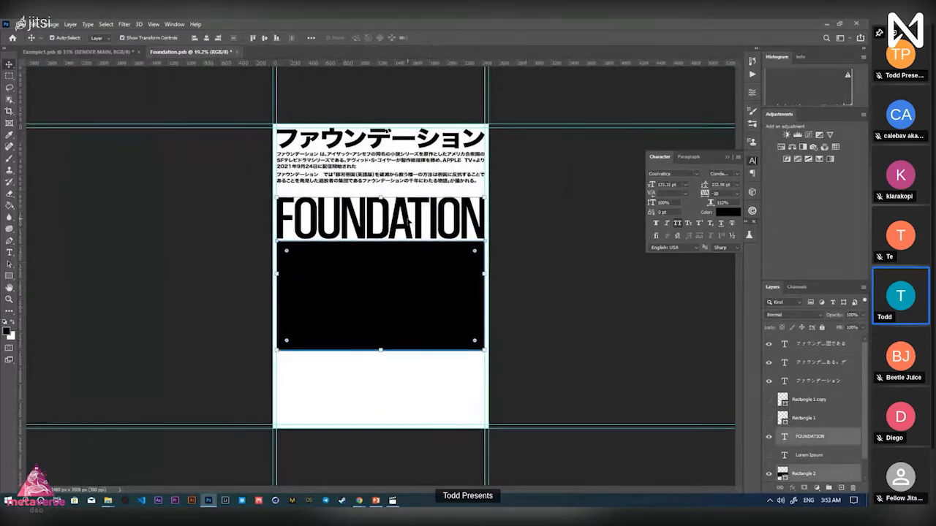
key(shift+Up)
key(shift+Up)
key(shift+Up)
key(shift+Up)
key(shift+Up)
key(shift+Up)
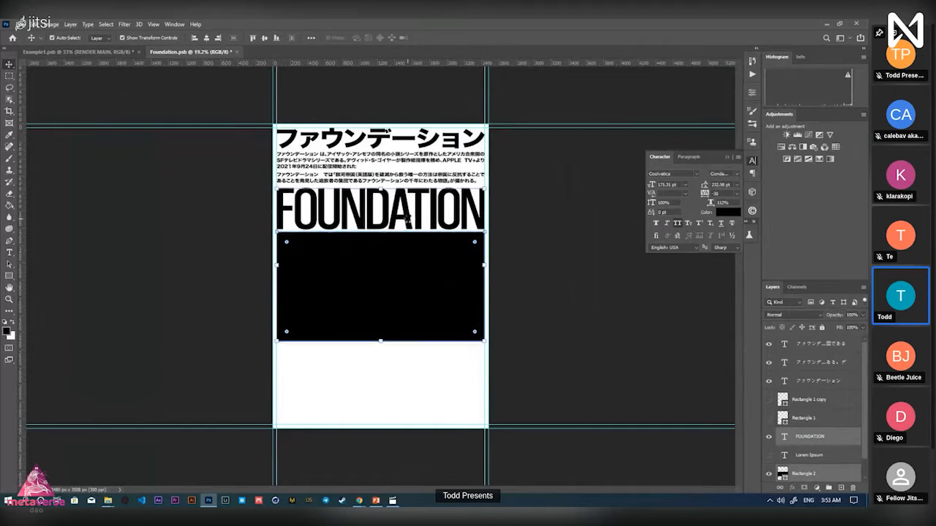
key(shift+Up)
key(shift+Up)
key(shift+Up)
key(shift+Up)
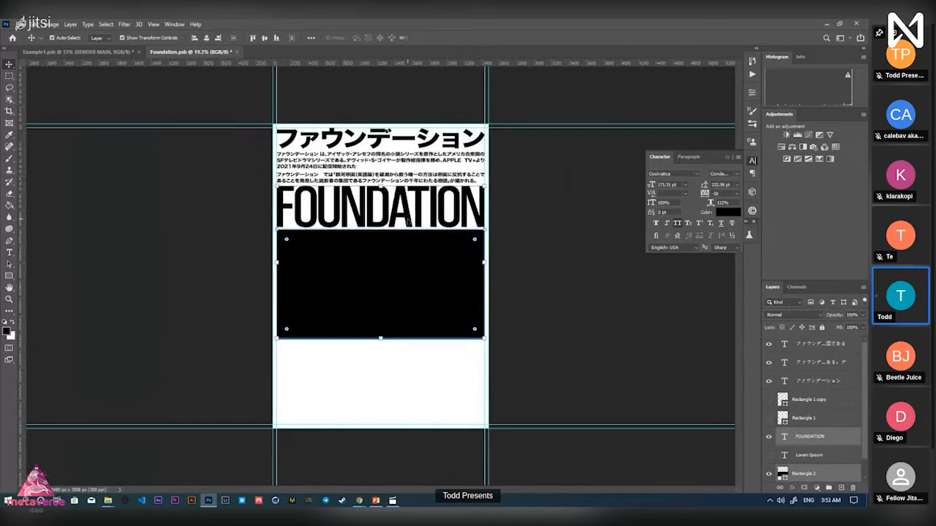
Deselect the headline and band, save the poster, and zoom in on its top
click(560, 267)
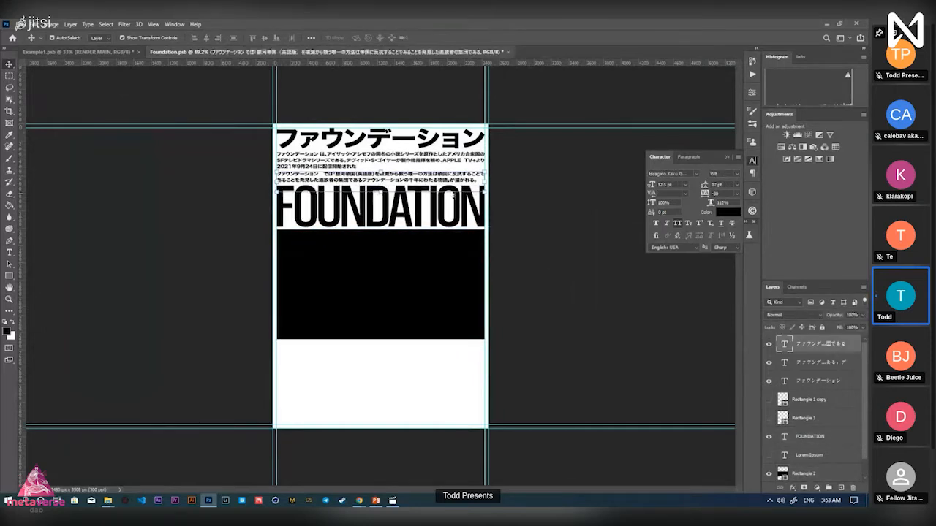
drag(524, 310, 414, 192)
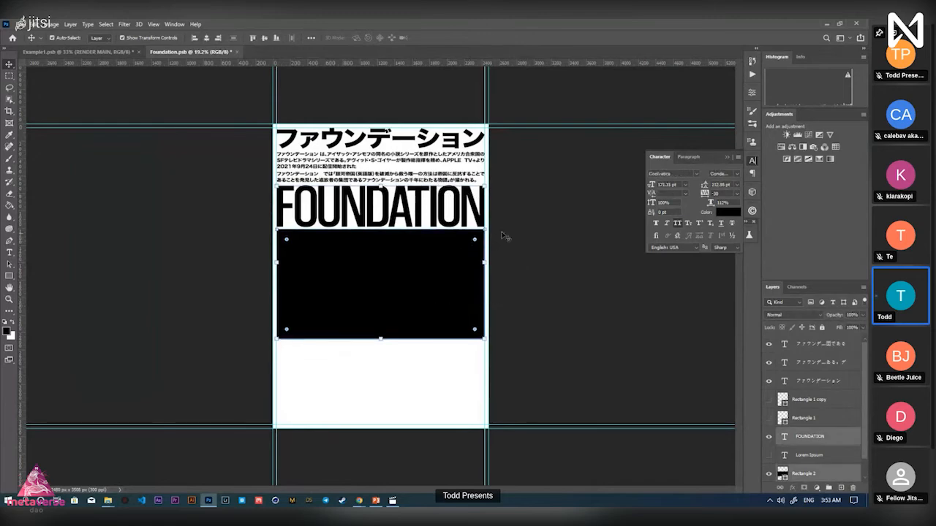
click(550, 236)
key(z)
drag(439, 231, 409, 220)
key(ctrl+s)
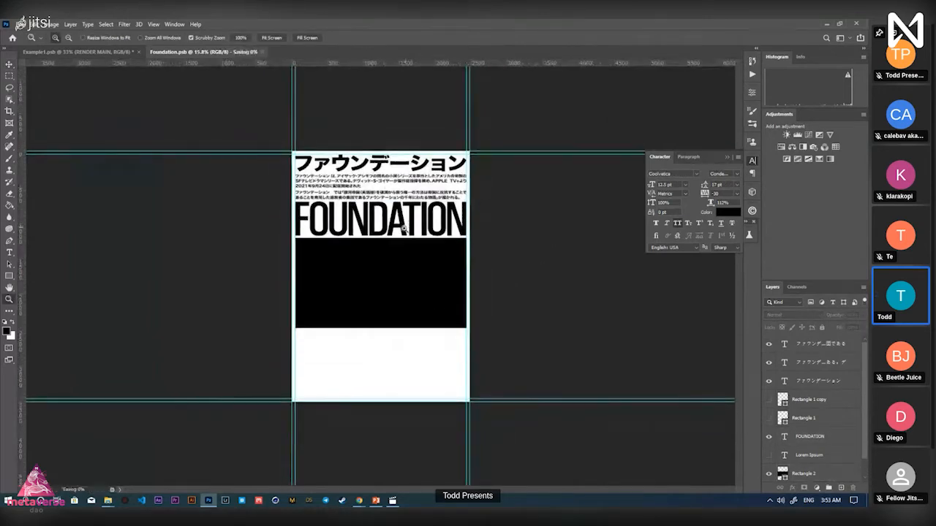
drag(354, 209, 390, 201)
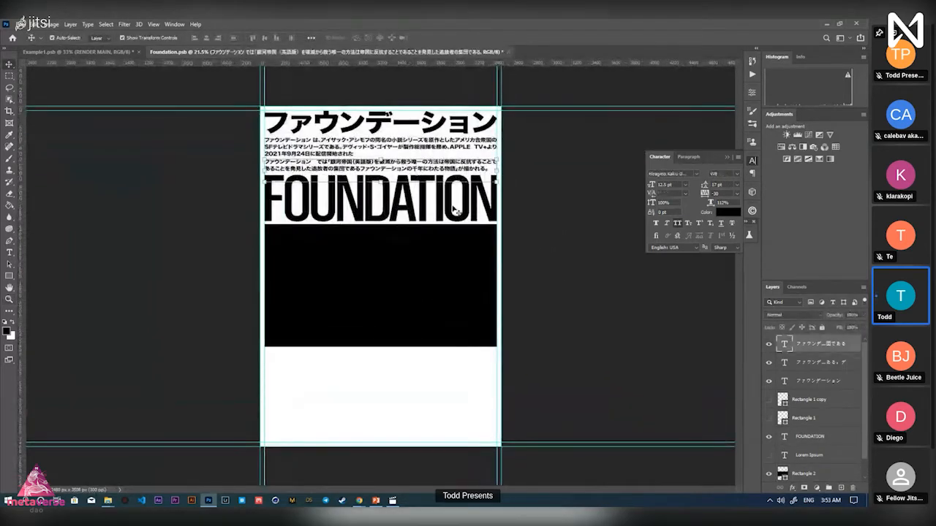
mouse_move(382, 155)
mouse_down()
mouse_move(396, 153)
mouse_move(379, 148)
mouse_up()
Copy the 'Foundation is an American science fiction streaming series…' paragraph from Google Docs
key(alt+Tab)
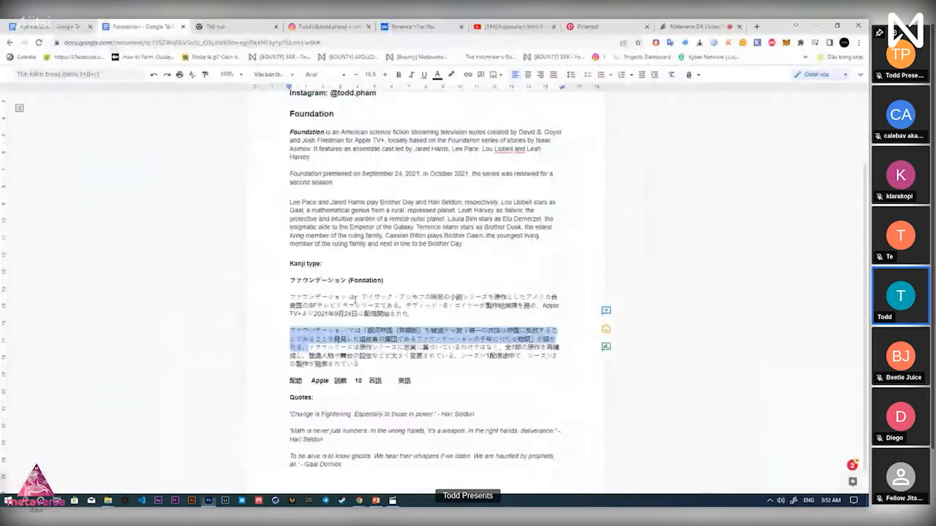
scroll(355, 300, up, 2)
drag(324, 249, 280, 216)
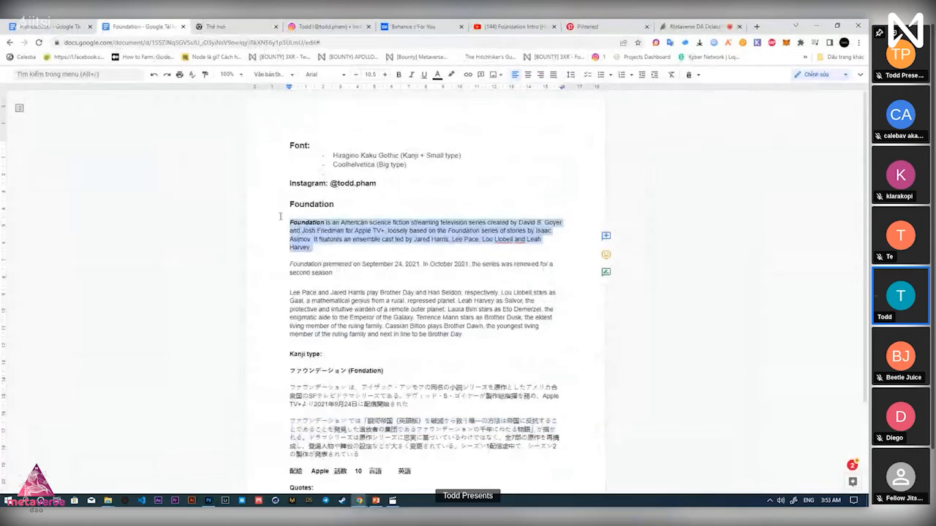
key(alt+Tab)
key(alt+Tab)
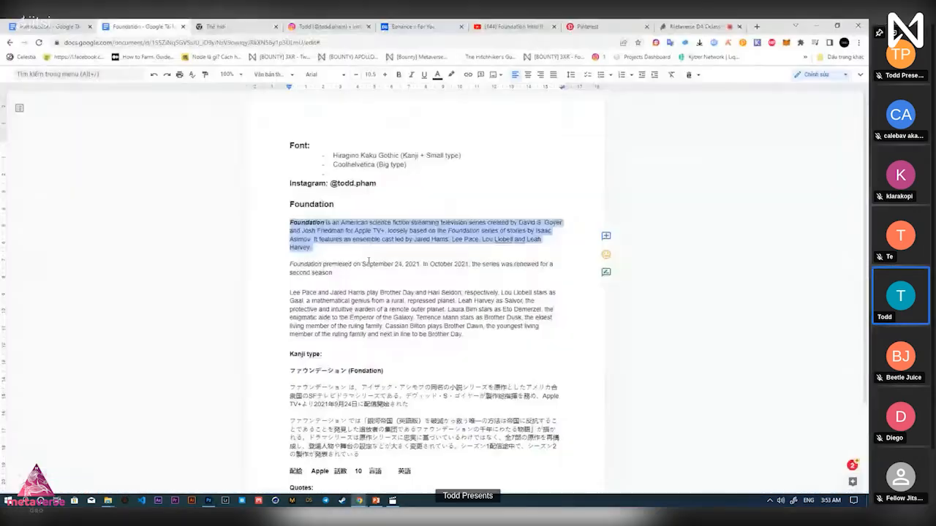
click(370, 264)
drag(315, 248, 282, 226)
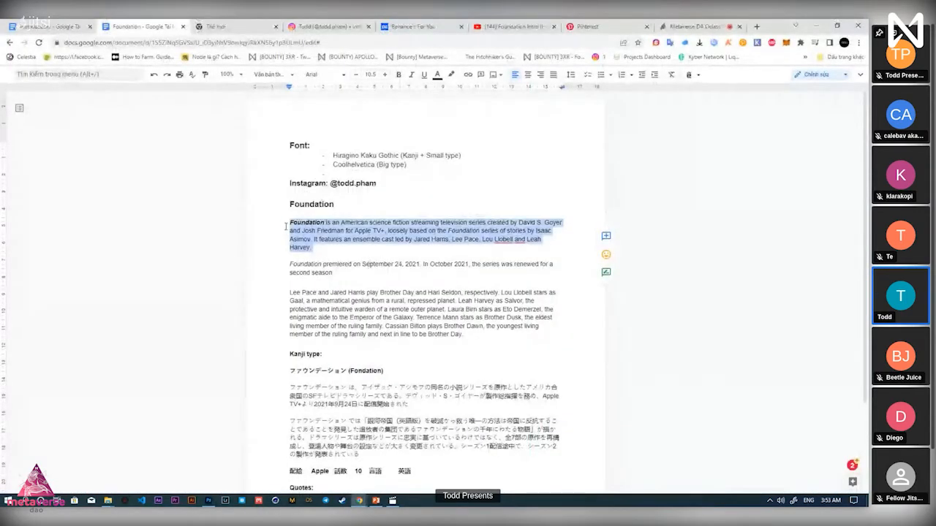
key(alt+Tab)
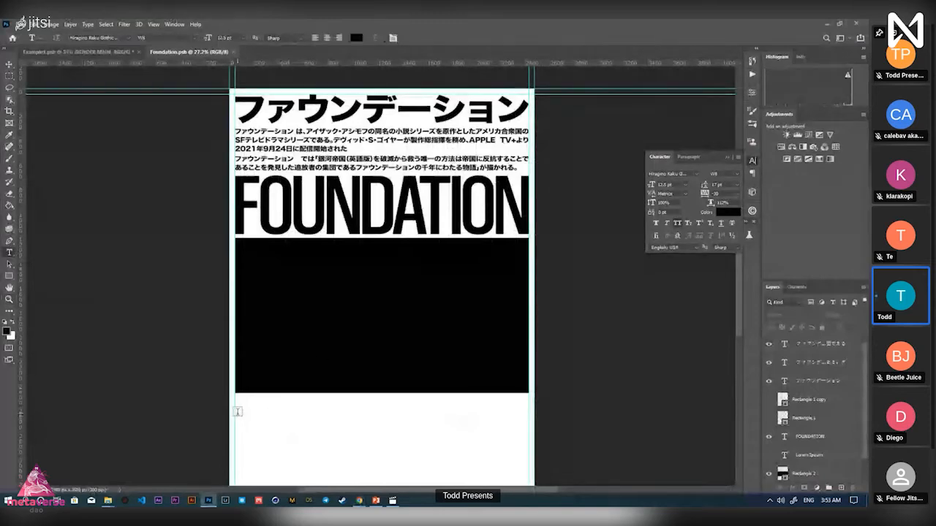
Paste the English Foundation synopsis into a paragraph box below the black band and nudge it down
drag(237, 412, 527, 457)
key(ctrl+v)
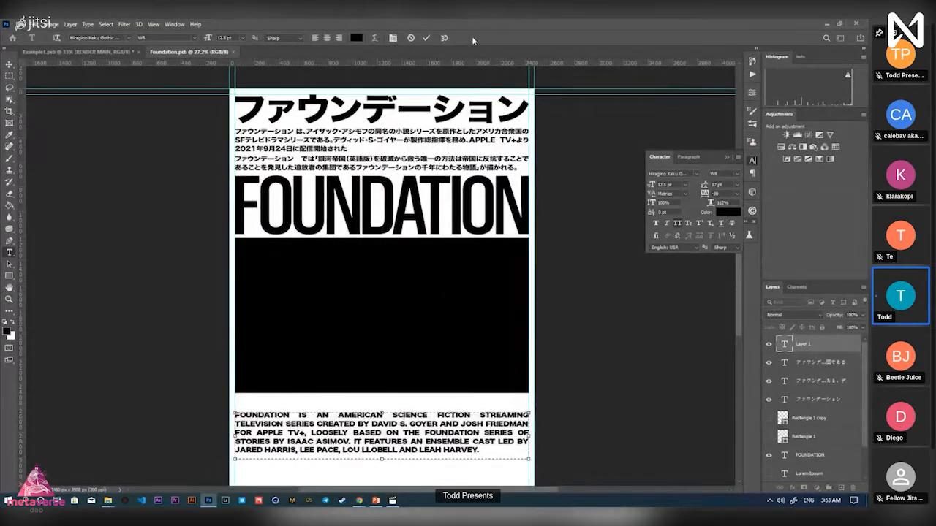
click(428, 39)
key(z)
drag(437, 427, 438, 405)
key(v)
drag(448, 349, 447, 381)
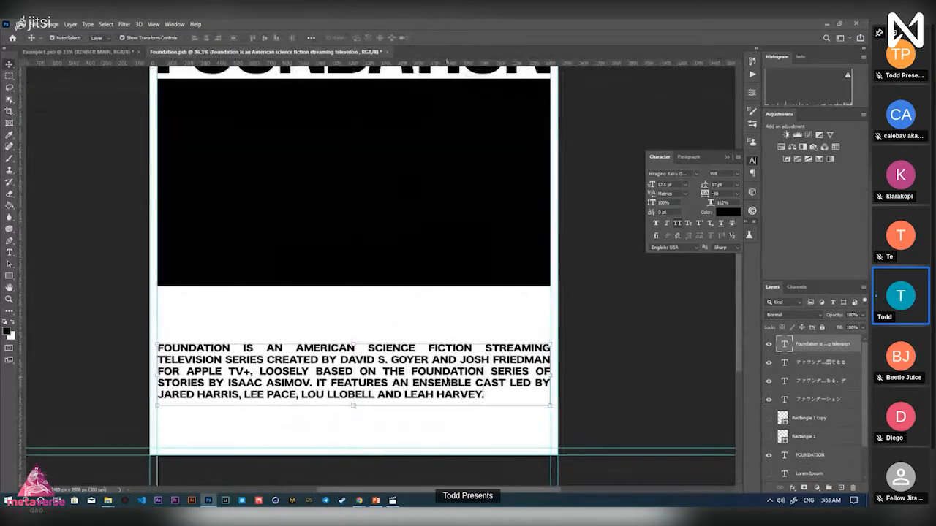
Zoom and pan around the poster to check the English paragraph's placement
key(z)
drag(468, 327, 429, 331)
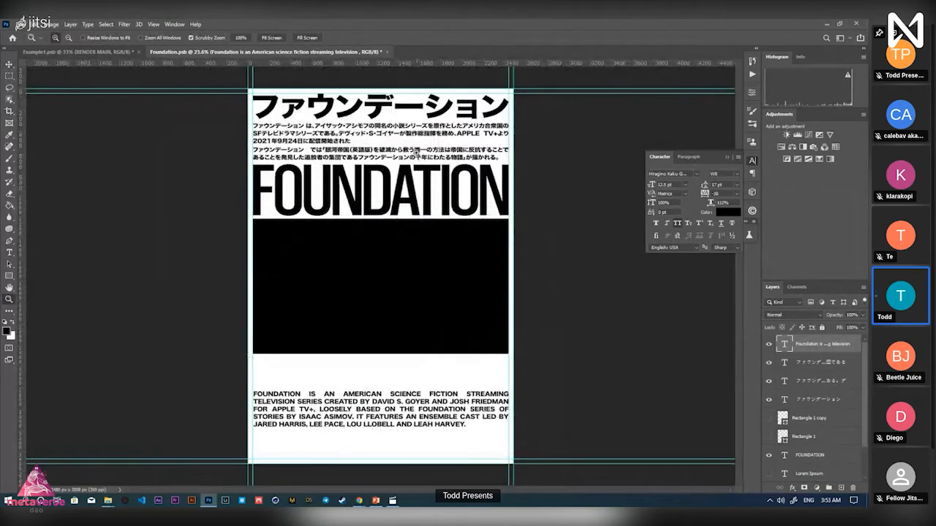
mouse_move(423, 141)
mouse_down()
mouse_move(472, 140)
mouse_move(412, 141)
mouse_up()
drag(406, 388, 440, 391)
key(alt+Tab)
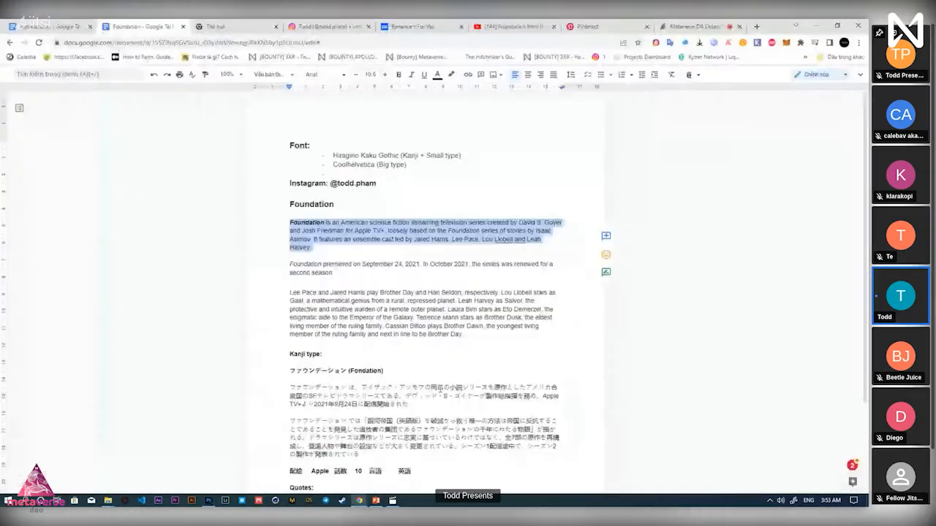
key(alt+Tab)
drag(157, 255, 325, 284)
scroll(402, 311, down, 3)
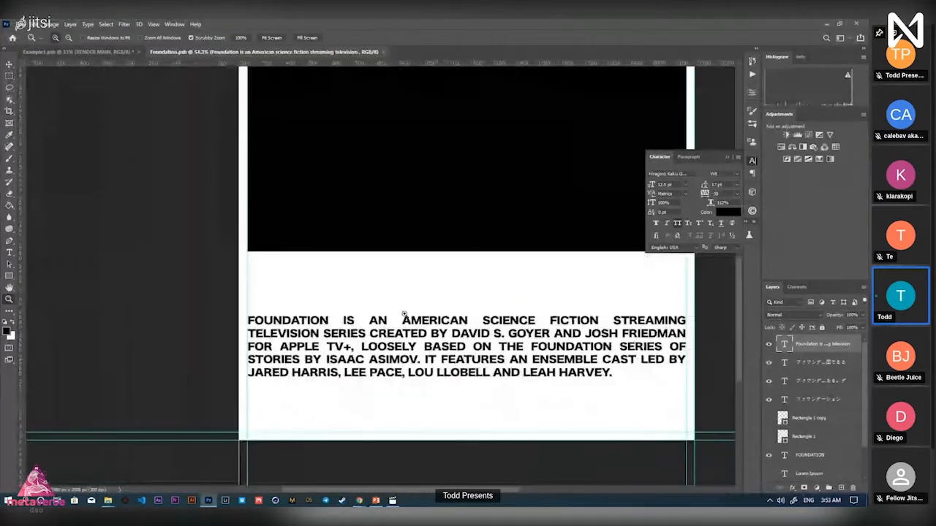
drag(407, 317, 357, 322)
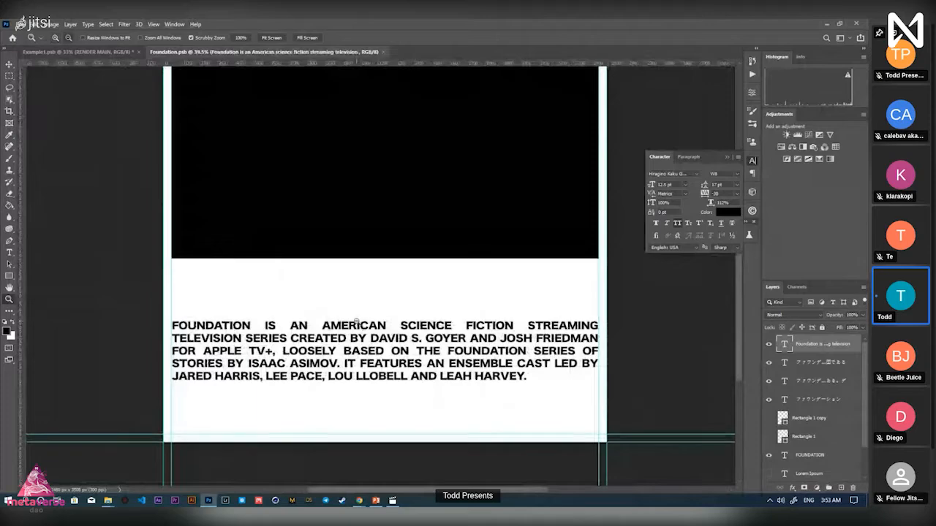
key(alt+Tab)
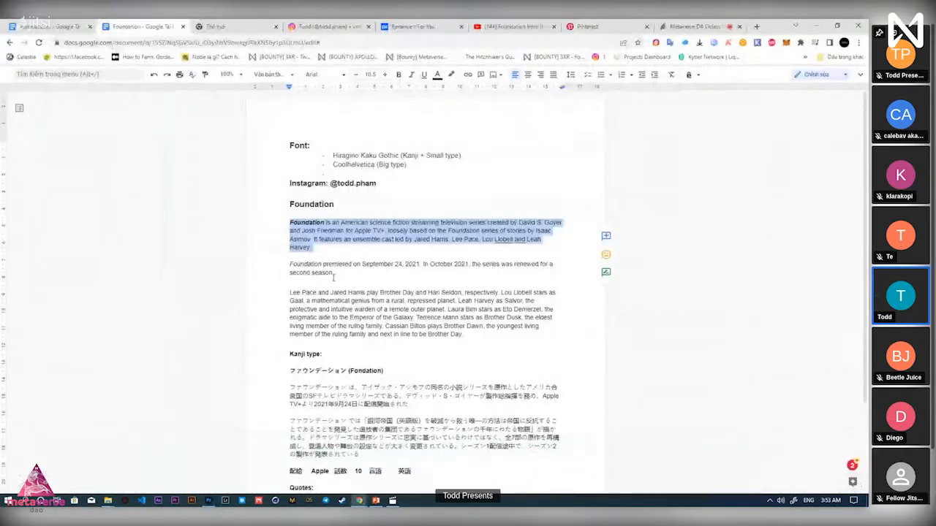
Copy the premiere-and-renewal paragraph from Docs and duplicate the English text layer
drag(334, 276, 299, 265)
key(alt+Tab)
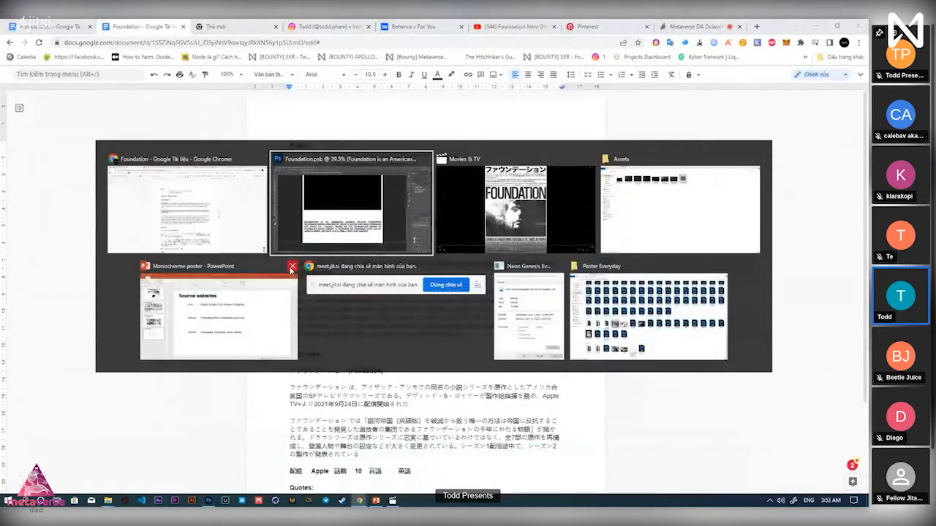
drag(334, 363, 335, 321)
double_click(784, 345)
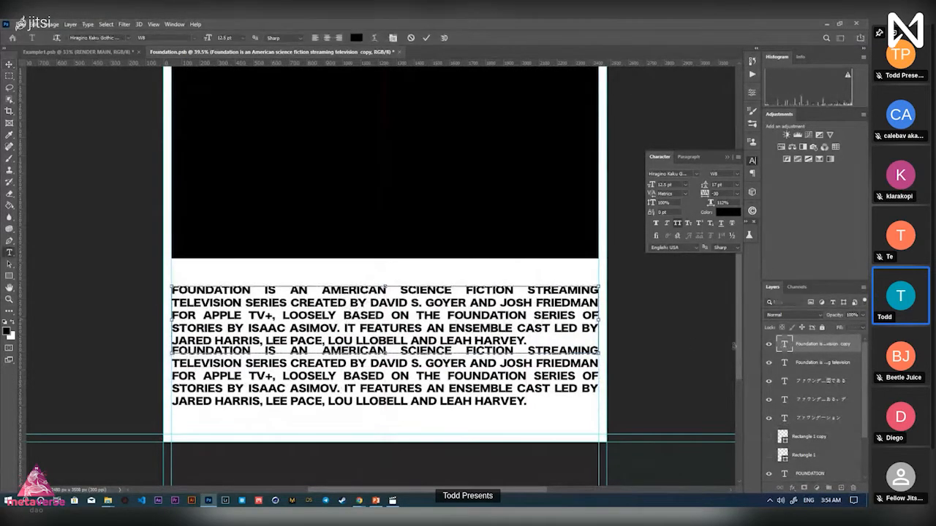
key(alt+Tab)
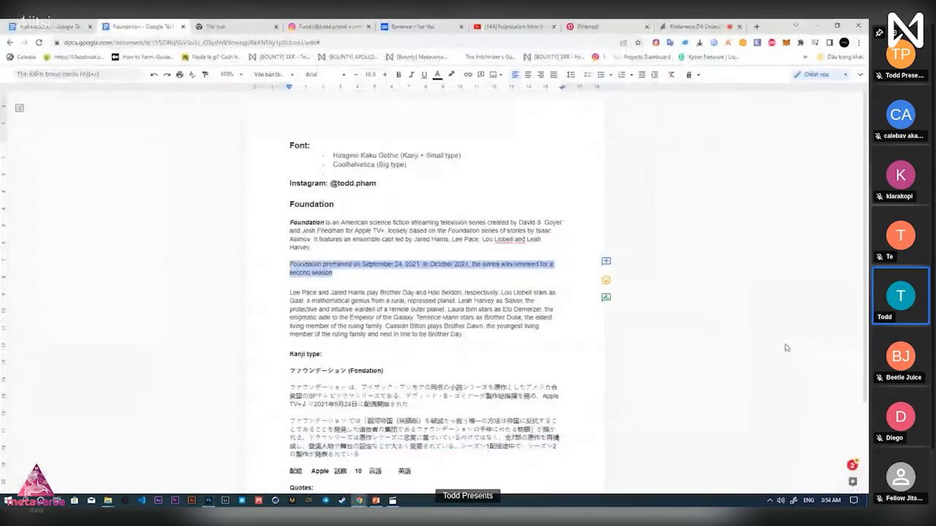
key(alt+Tab)
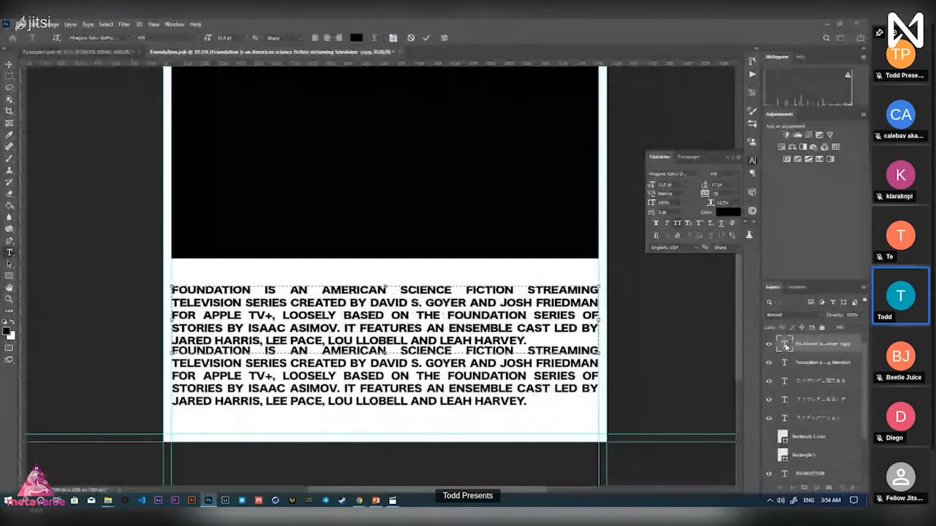
Replace the duplicate's text with the September 24, 2021 premiere paragraph and place it below the synopsis
text(FOUNDATION PREMIERED ON SEPTEMBER 24, 2021. IN OCTOBER 2021, THE SERIES WAS RENEWED FOR A SECOND SEASON)
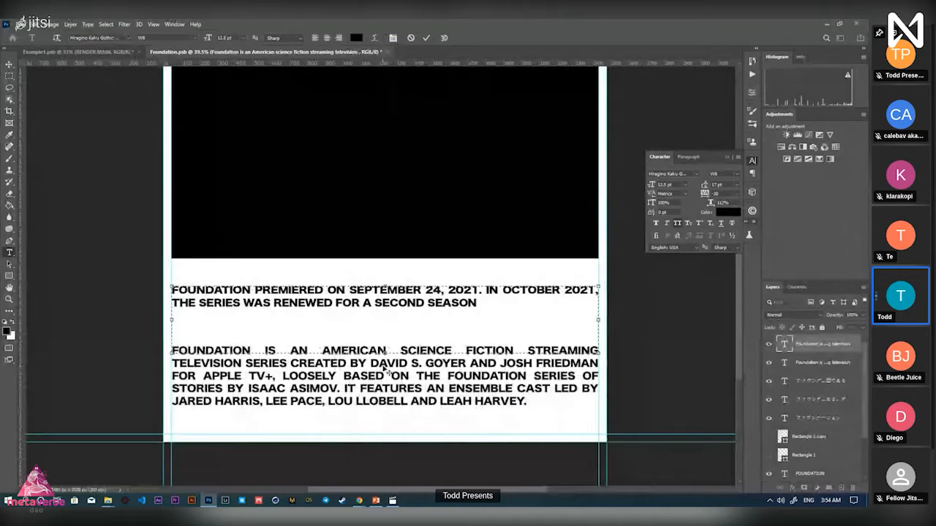
drag(386, 319, 386, 315)
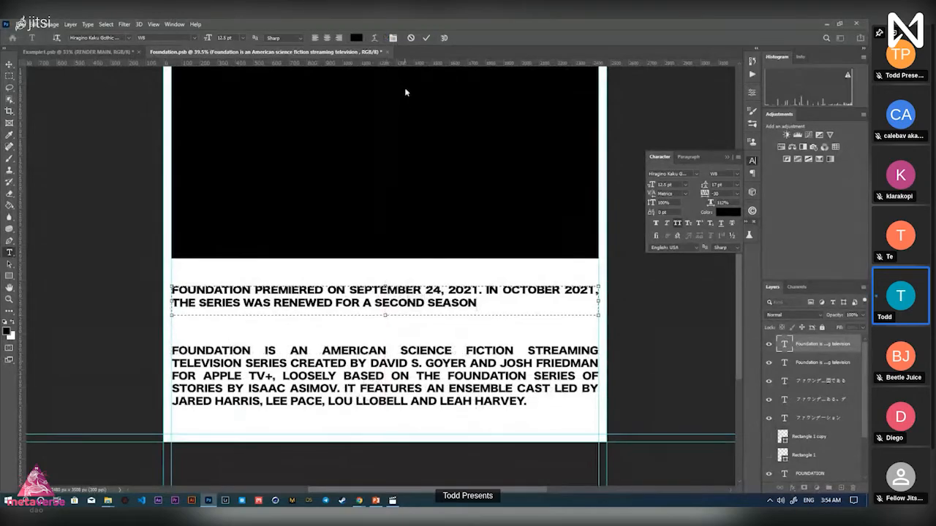
click(427, 38)
key(v)
drag(436, 296, 436, 399)
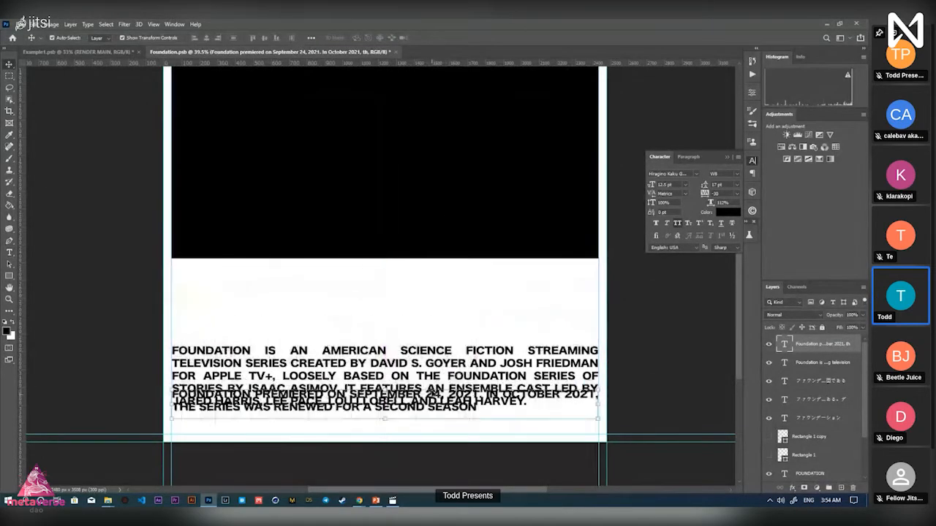
drag(431, 362, 432, 327)
key(alt+Tab)
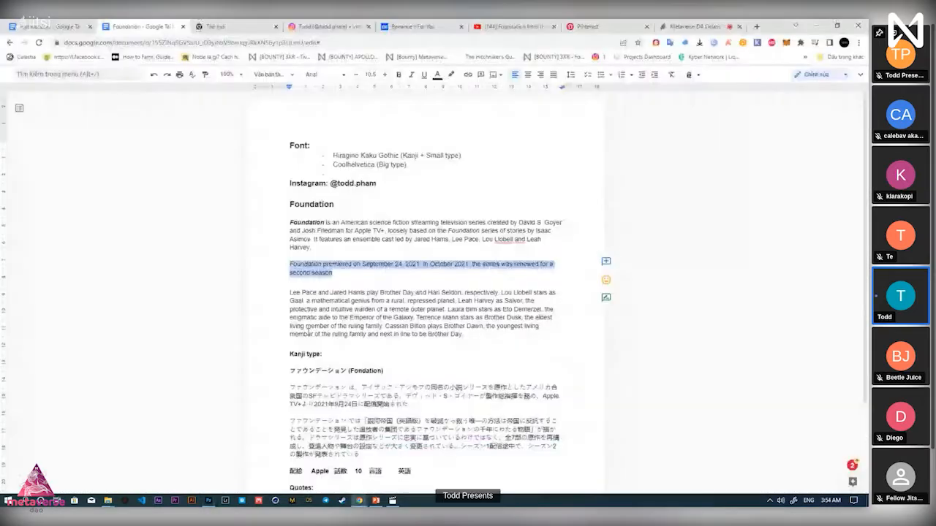
Paste the 'Math is never just numbers' quote from Docs into a new text box below the band
scroll(307, 327, down, 3)
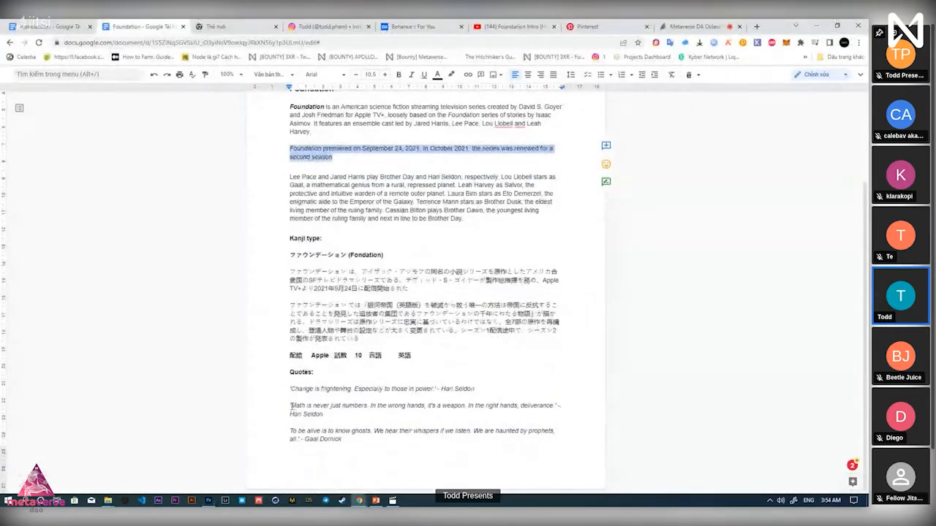
drag(291, 406, 553, 408)
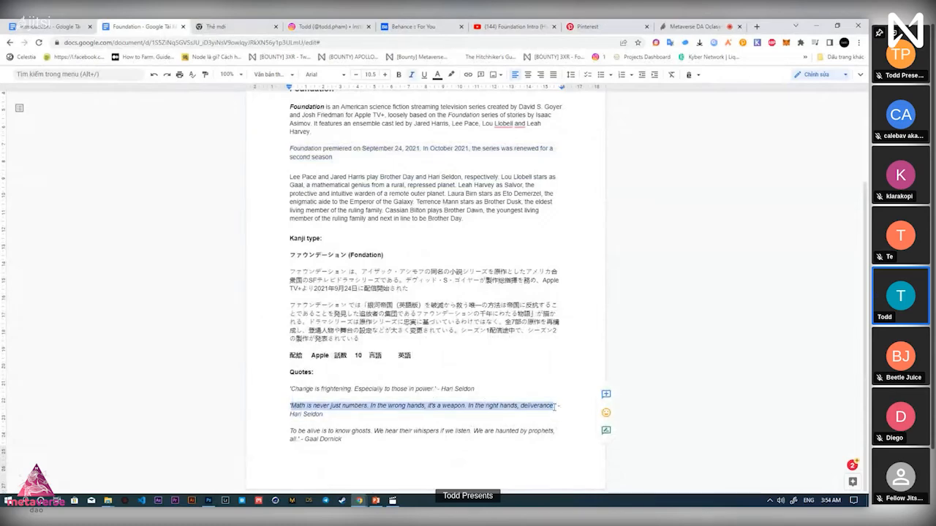
key(alt+Tab)
click(194, 280)
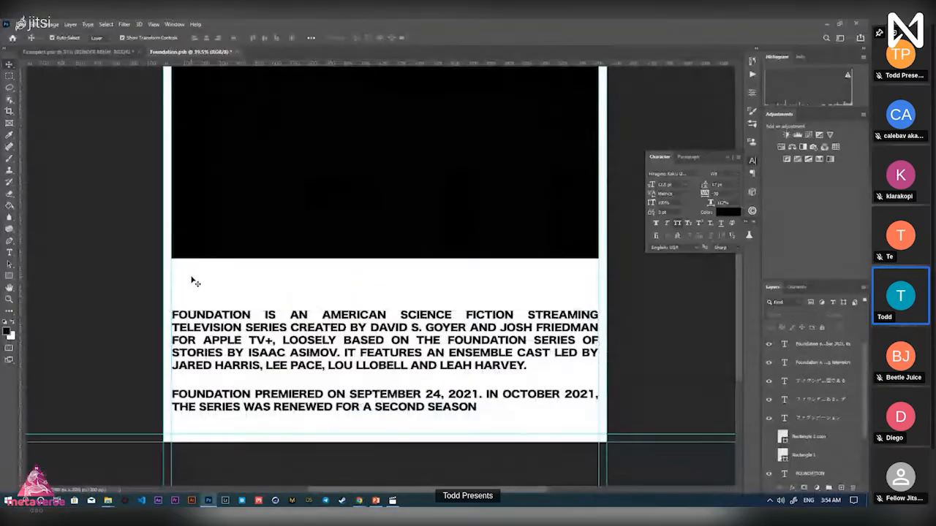
key(alt+Tab)
drag(290, 406, 423, 406)
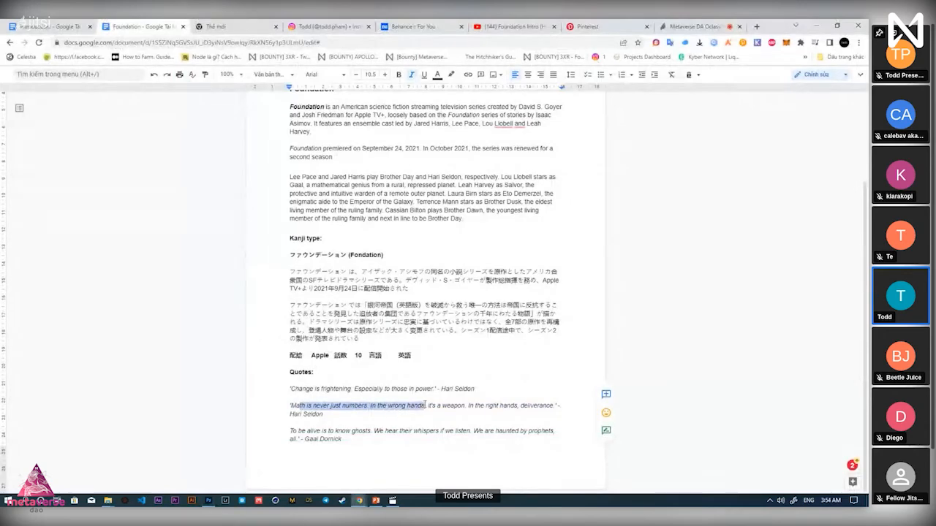
key(alt+Tab)
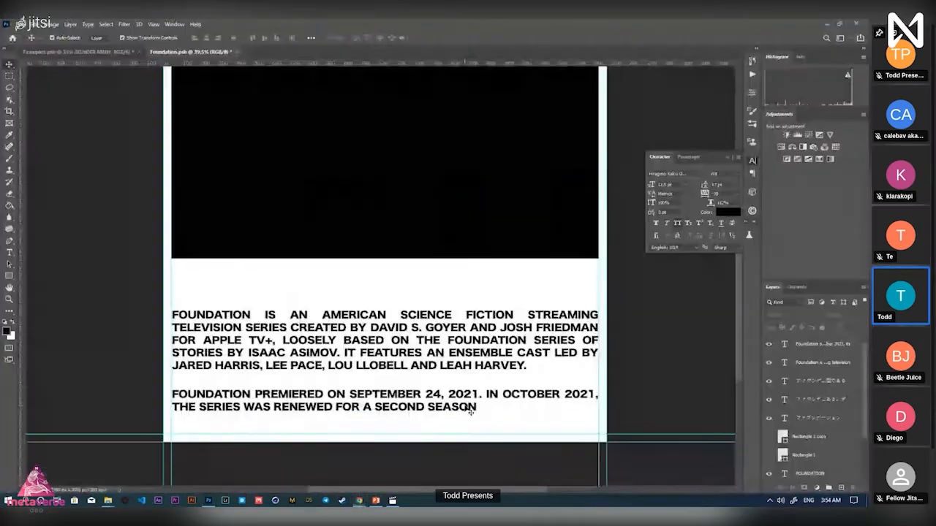
drag(171, 271, 599, 299)
text(MATH IS NEVER JUST NUMBERS. IN THE WRONG HANDS, IT'S A WEAPON. IN THE RIGHT HANDS, DELIVERANCE)
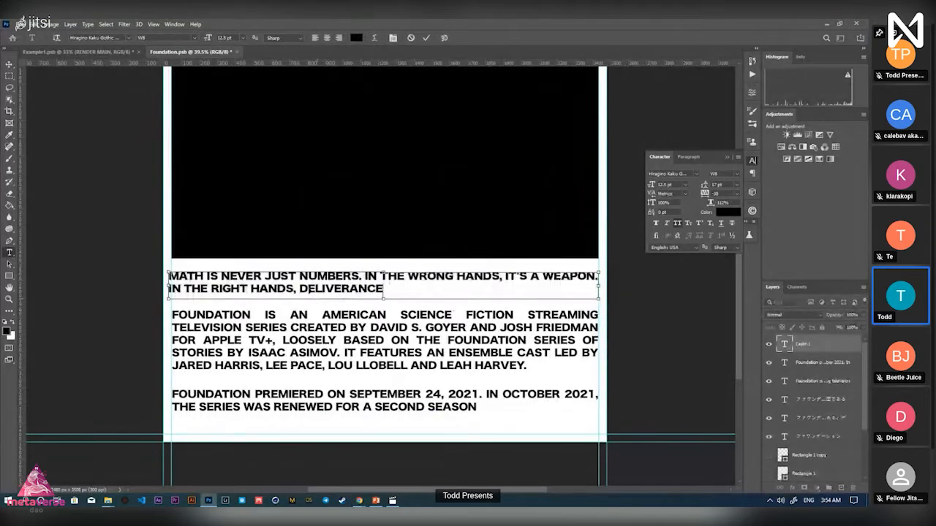
click(426, 37)
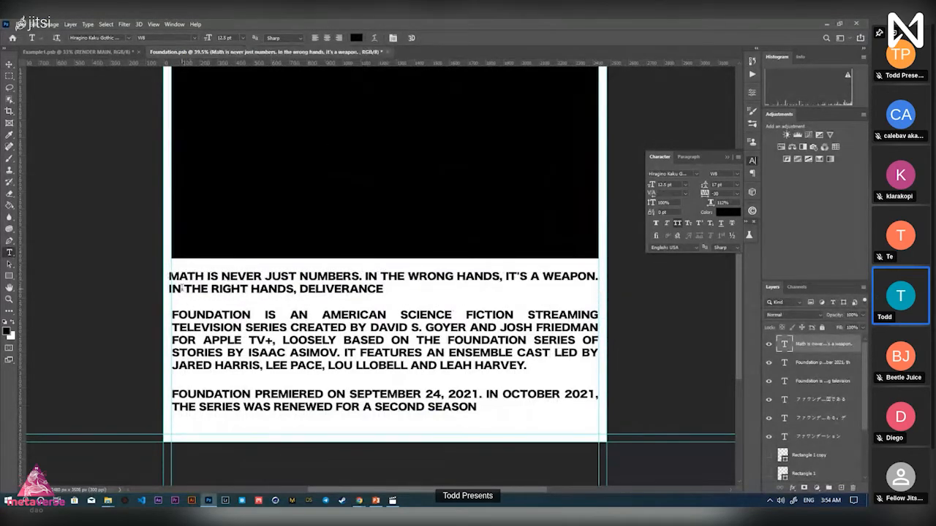
Align the quote's left edge with the English paragraphs and bring up the font list
key(v)
key(t)
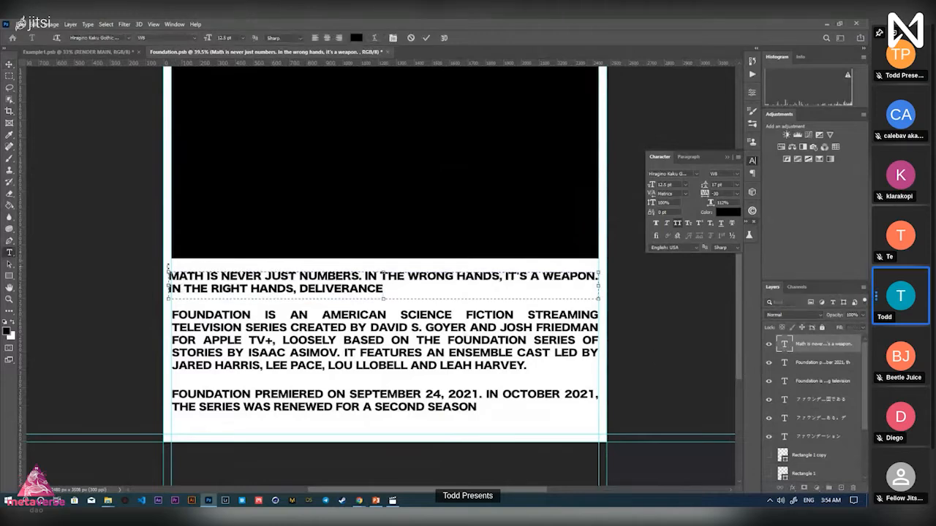
drag(167, 287, 172, 286)
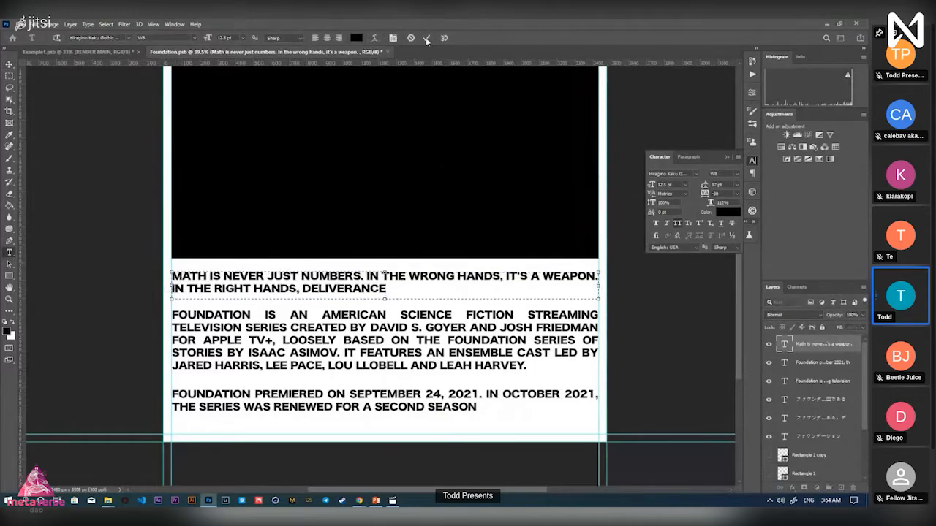
click(427, 38)
key(v)
click(696, 174)
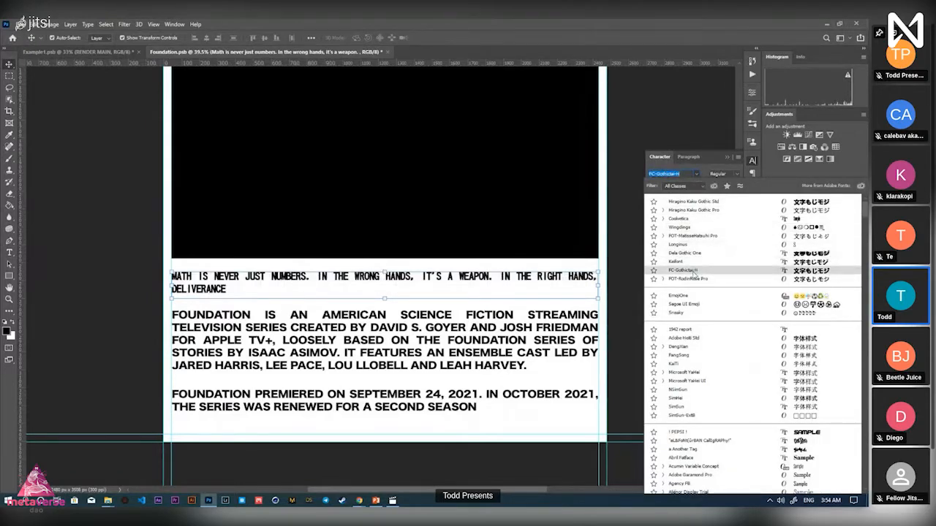
Set the quote in Coolvetica Condensed Regular and scrub its size up so it fills one line
click(694, 220)
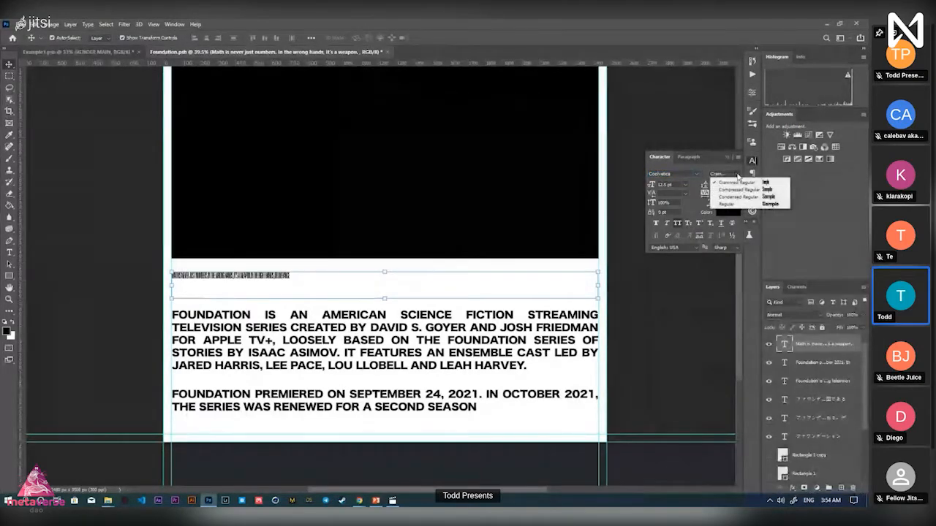
click(697, 175)
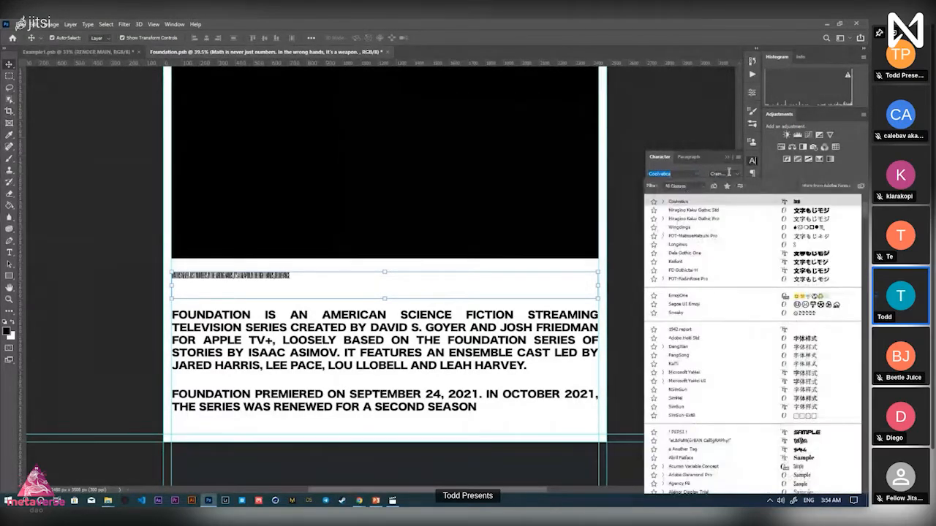
click(729, 173)
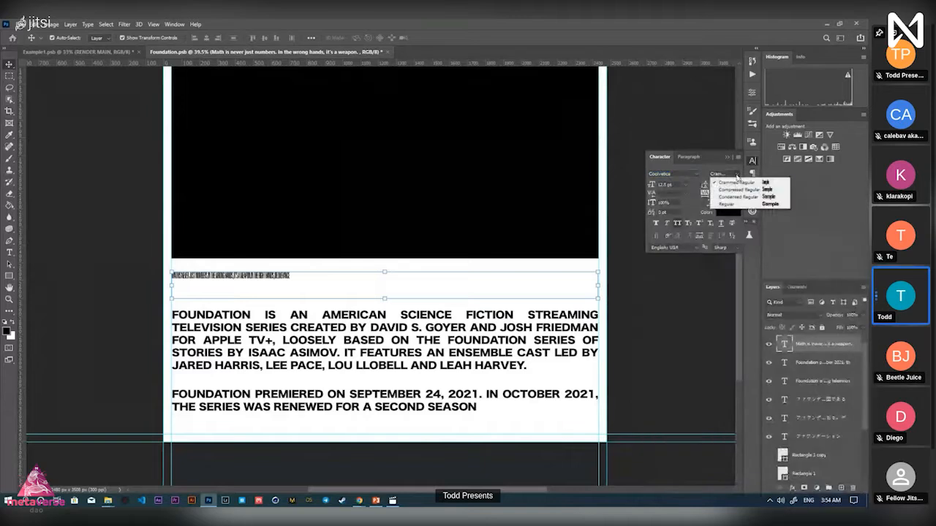
click(736, 199)
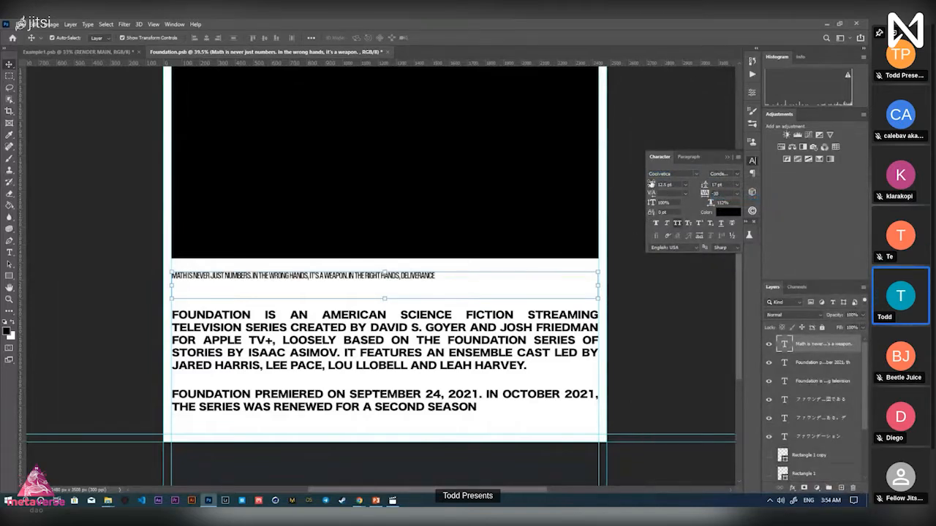
mouse_move(652, 183)
mouse_down()
mouse_move(663, 177)
mouse_move(651, 184)
mouse_up()
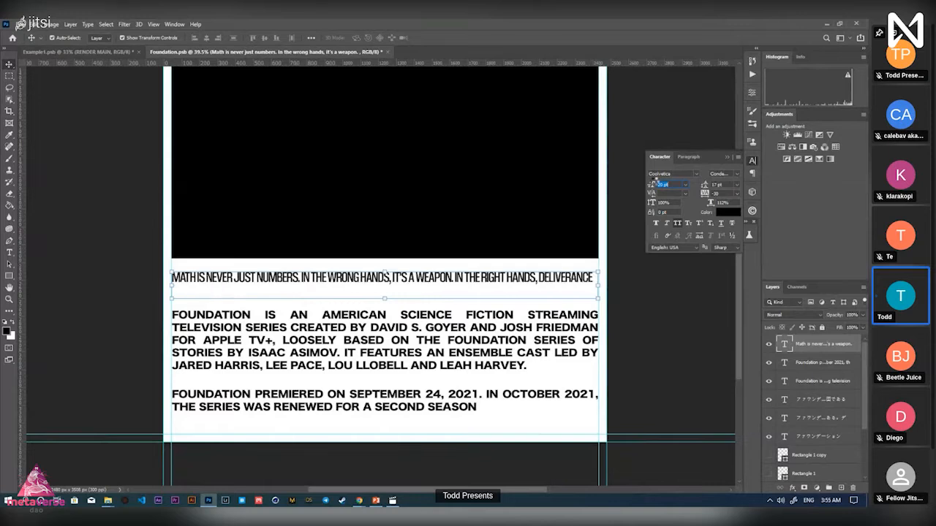
Set the quote's font size to 28 pt, then enter 2 in another Character field and dismiss the numeric warning
click(675, 184)
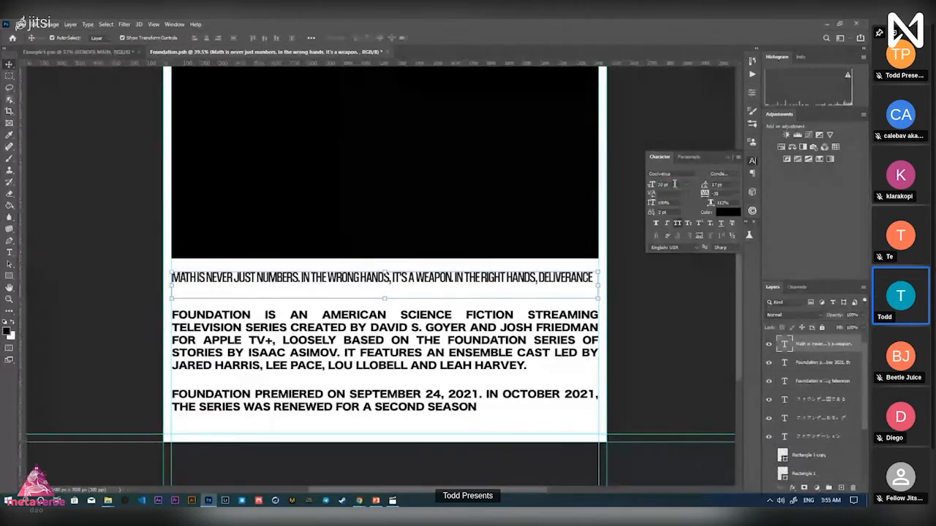
double_click(784, 344)
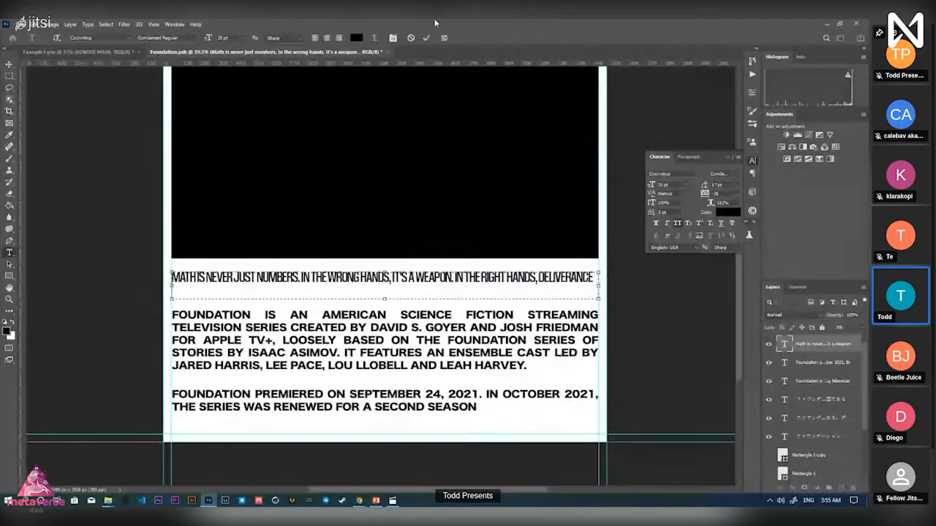
click(427, 38)
click(753, 173)
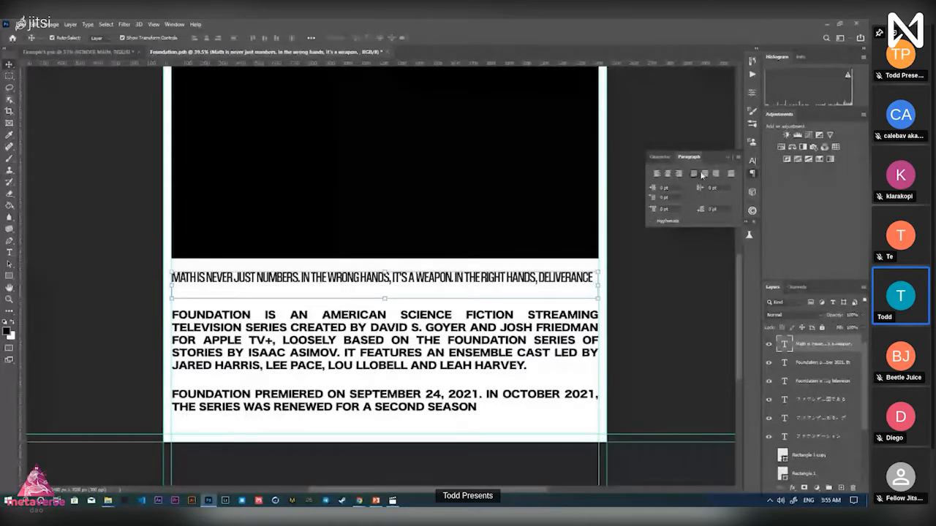
click(752, 163)
text(28)
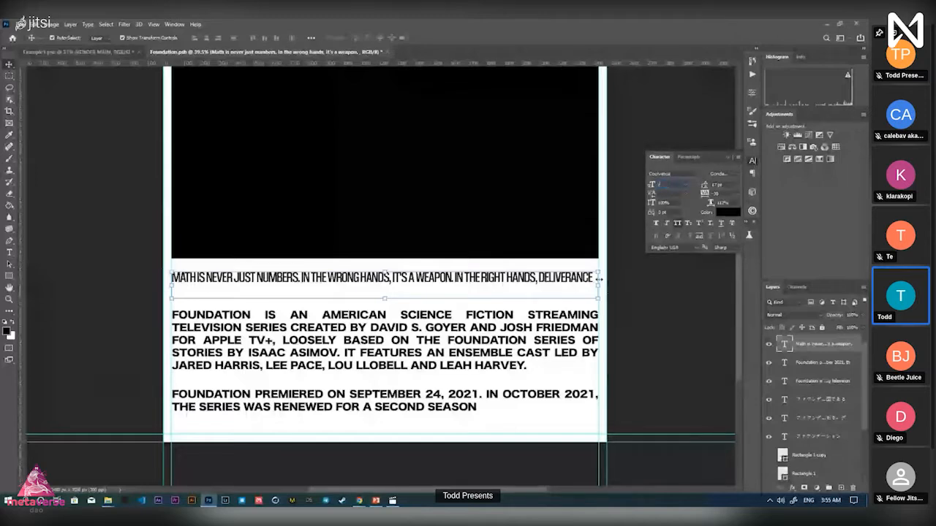
key(Return)
key(Return)
text(20)
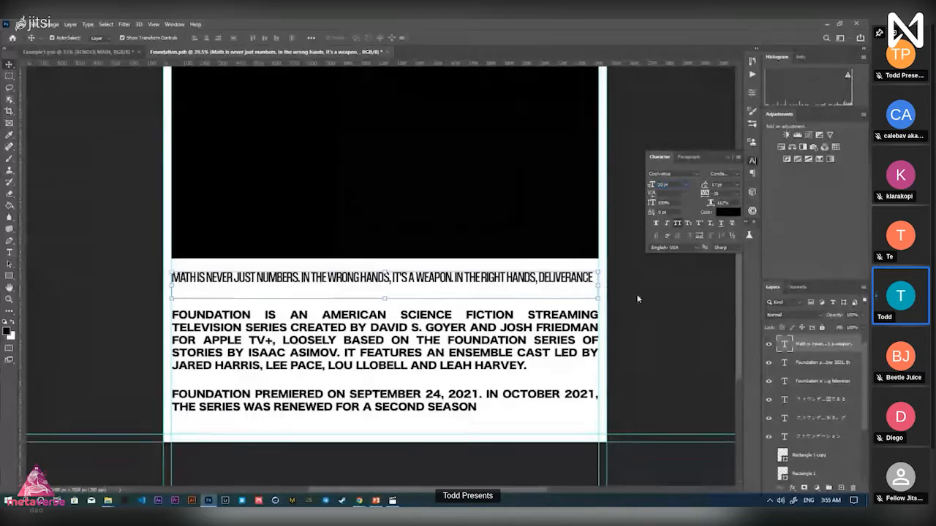
key(Return)
click(431, 204)
click(717, 350)
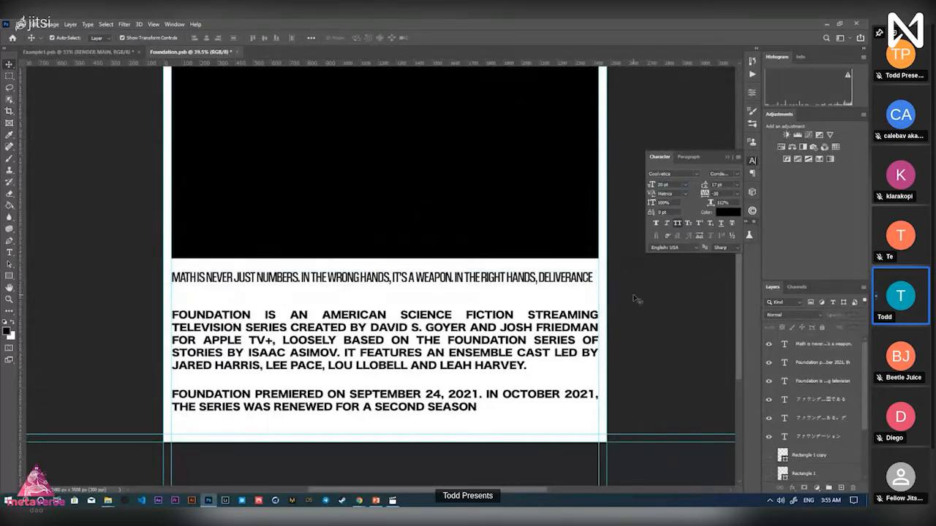
Zoom in on the quote's right end, undoing an accidental shift of the quote
key(z)
click(608, 283)
drag(646, 283, 673, 283)
key(v)
mouse_move(543, 268)
mouse_down()
mouse_move(564, 267)
mouse_move(558, 264)
mouse_up()
key(ctrl+z)
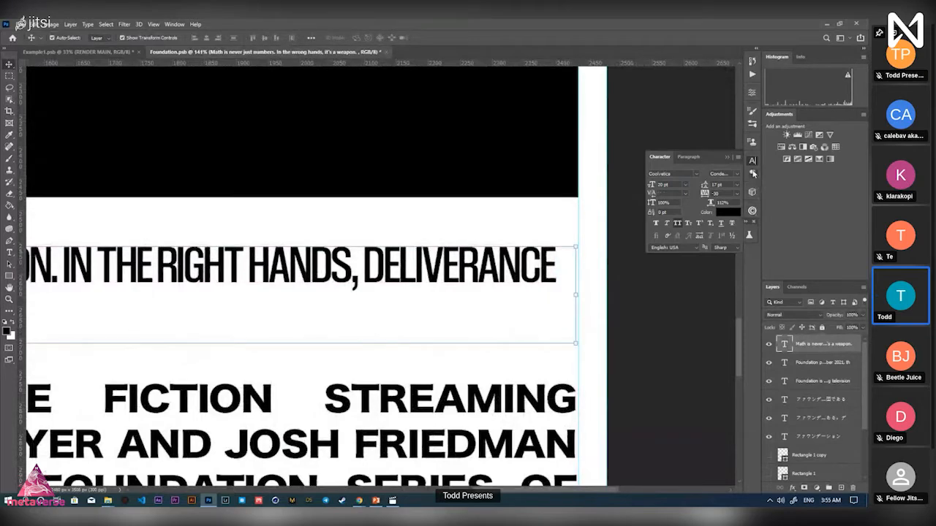
Apply Justify All to the quote so it spans the full text-box width
click(753, 174)
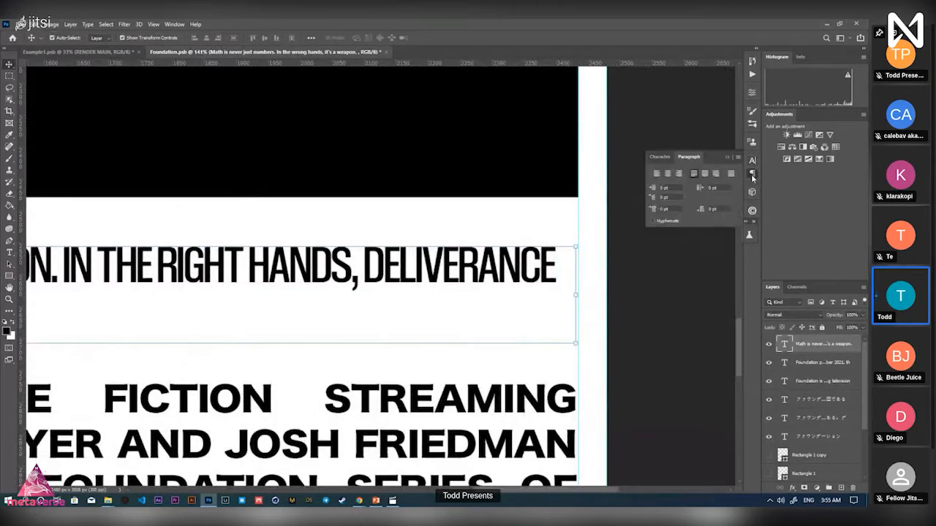
double_click(785, 344)
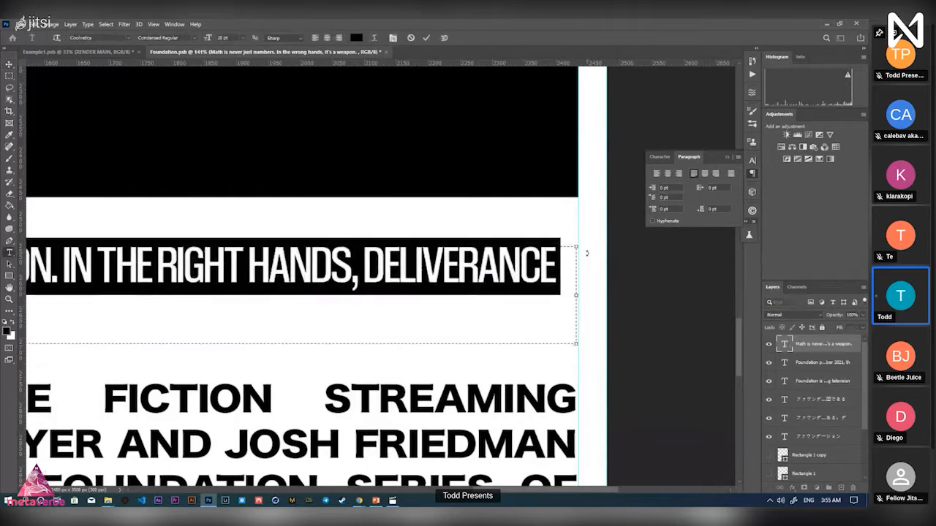
click(732, 177)
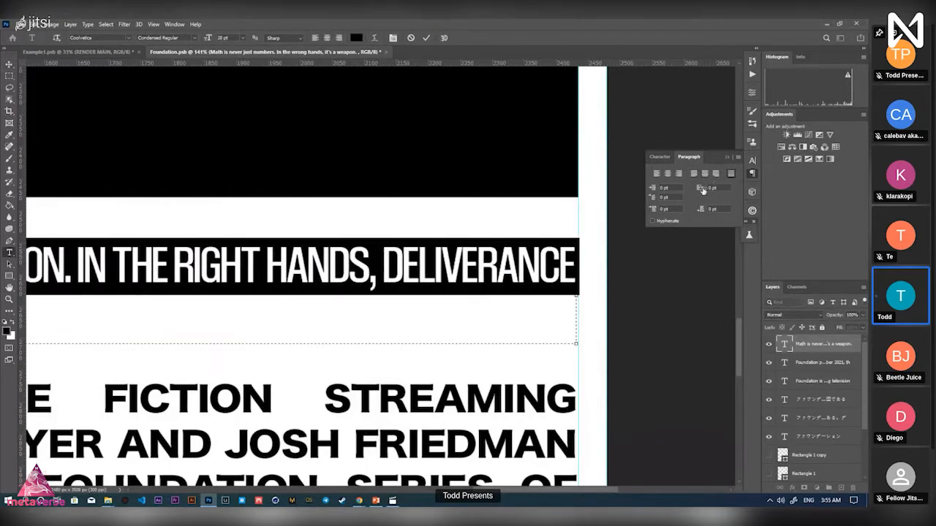
click(427, 38)
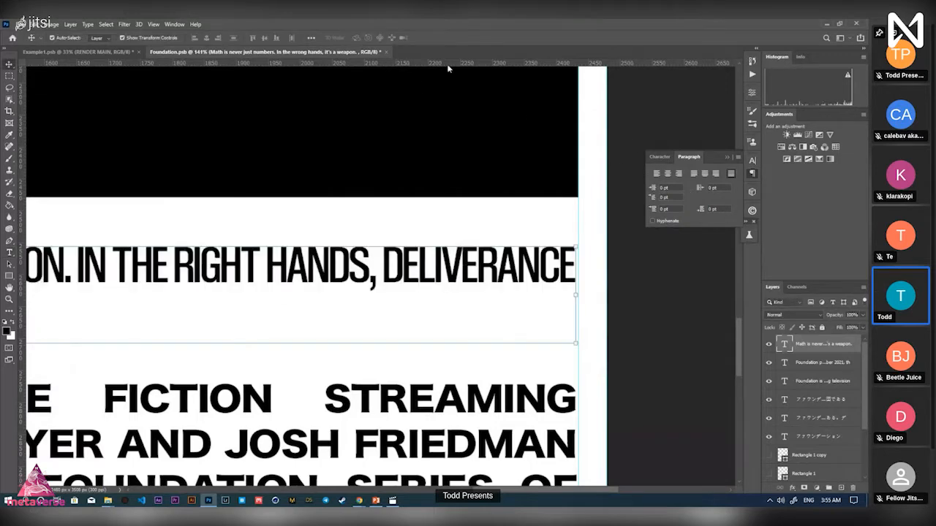
double_click(784, 347)
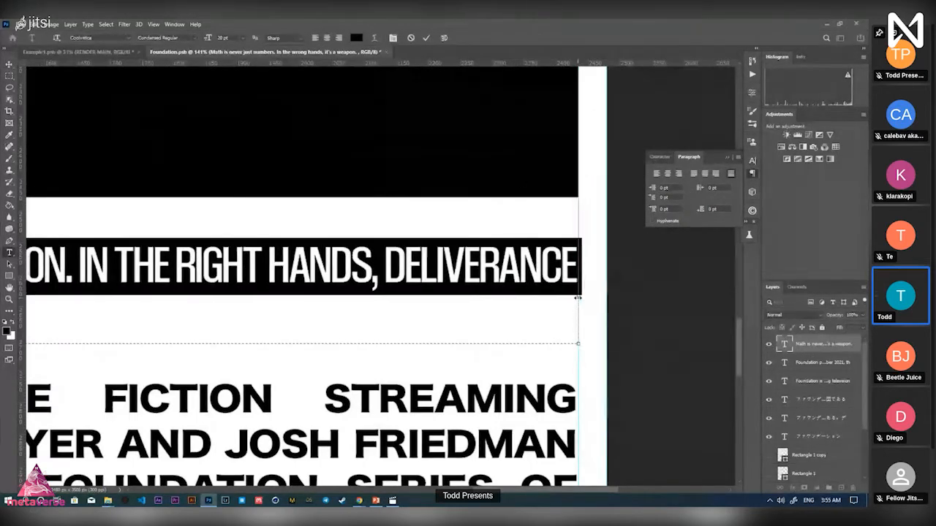
click(427, 38)
key(z)
drag(585, 268, 539, 261)
Scale the quote with Free Transform so both ends sit exactly on the margins
key(v)
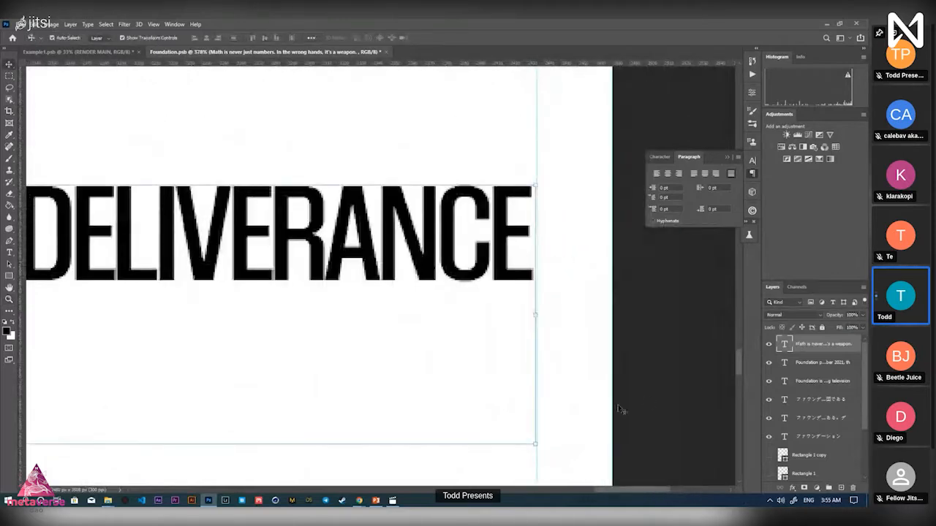
drag(538, 443, 538, 444)
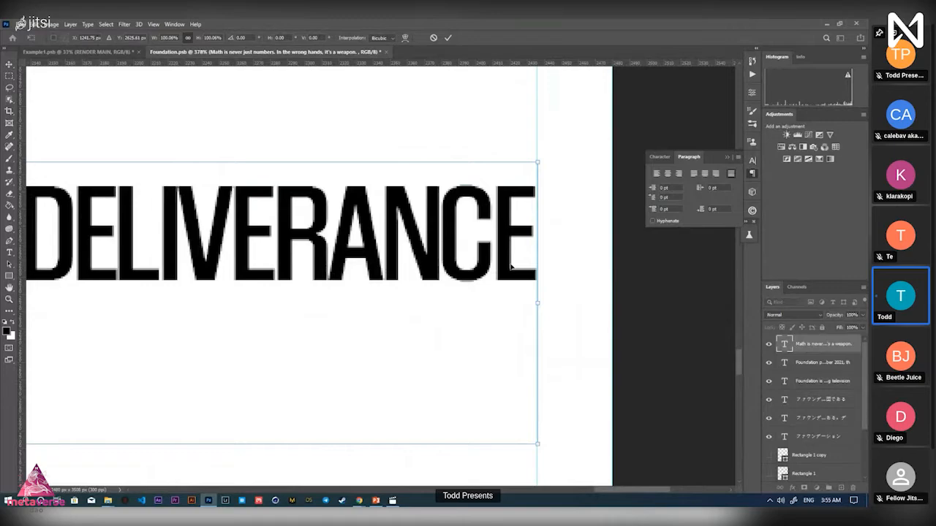
click(447, 38)
key(z)
drag(568, 274, 668, 266)
drag(146, 275, 409, 279)
drag(137, 247, 179, 246)
key(ctrl+t)
drag(161, 168, 157, 166)
click(447, 38)
Nudge the first English Foundation paragraph slightly lower on the poster
drag(478, 222, 189, 256)
drag(467, 259, 489, 258)
key(v)
drag(443, 309, 452, 327)
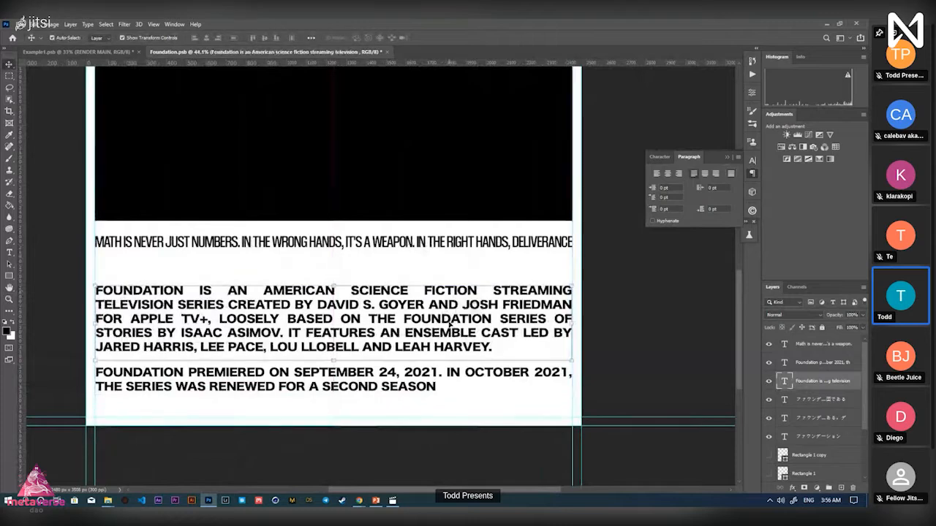
key(z)
drag(465, 254, 420, 261)
Hide the guides and save the poster with Ctrl+S
key(v)
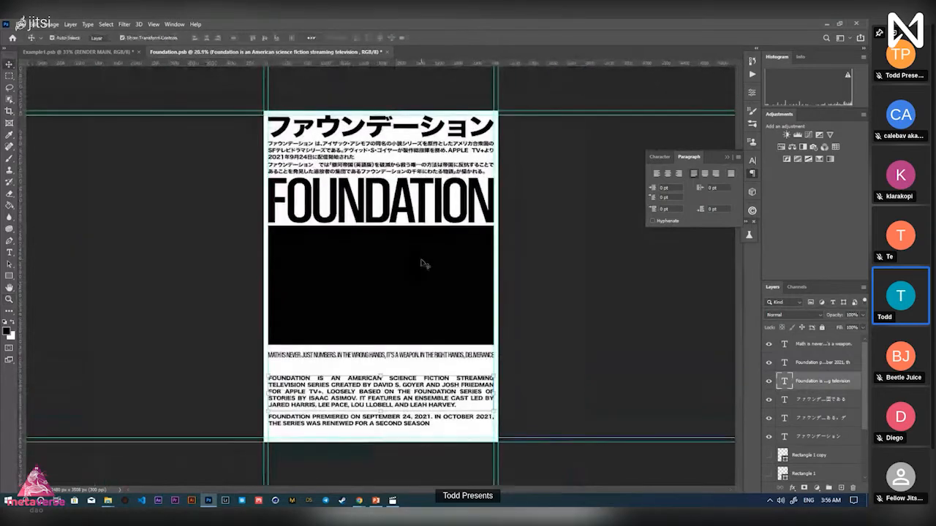
key(ctrl+semicolon)
key(z)
drag(429, 365, 460, 369)
key(v)
key(ctrl+s)
click(462, 351)
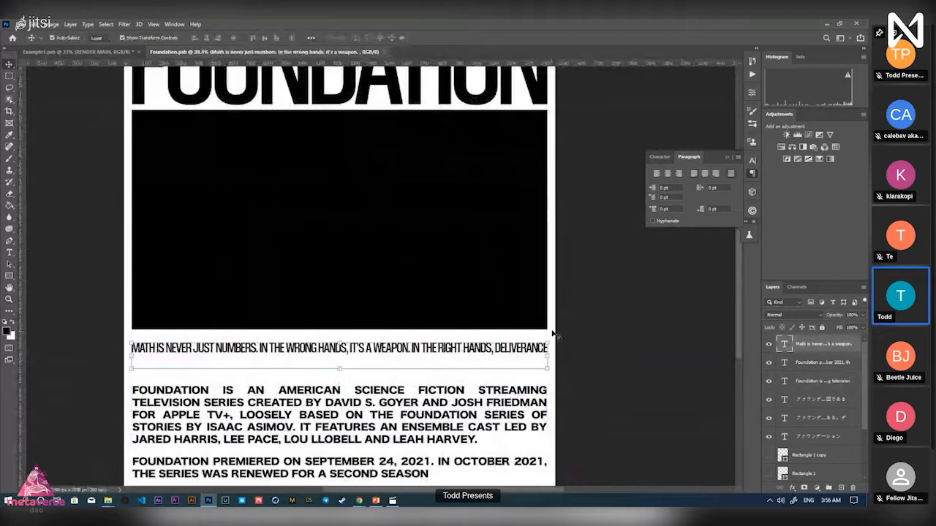
Reset the quote's tracking to 0 and raise its font size to 29 pt
click(751, 161)
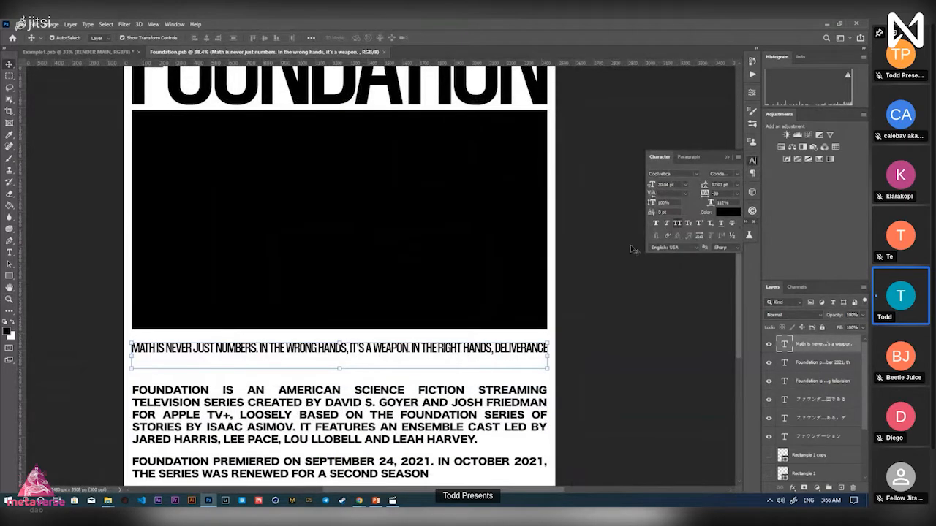
key(z)
mouse_move(440, 372)
mouse_down()
mouse_move(373, 364)
mouse_move(439, 363)
mouse_up()
key(v)
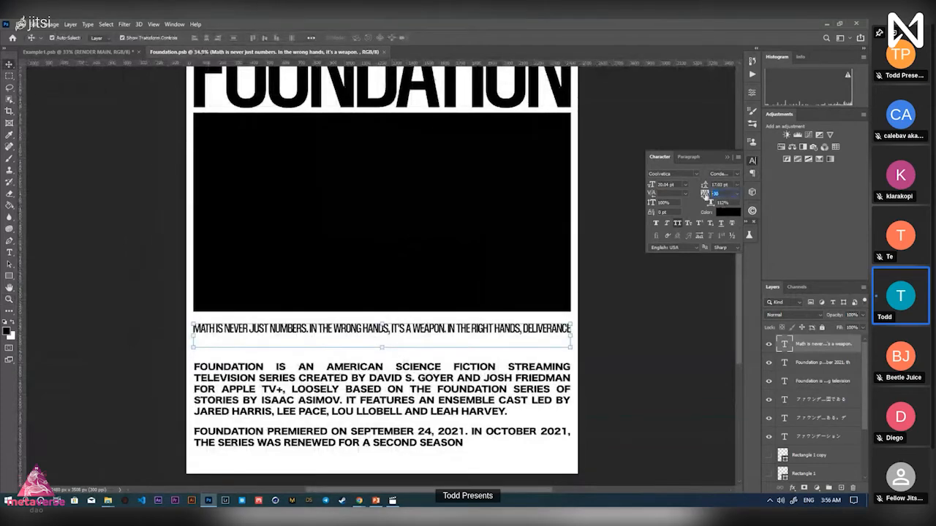
key(Return)
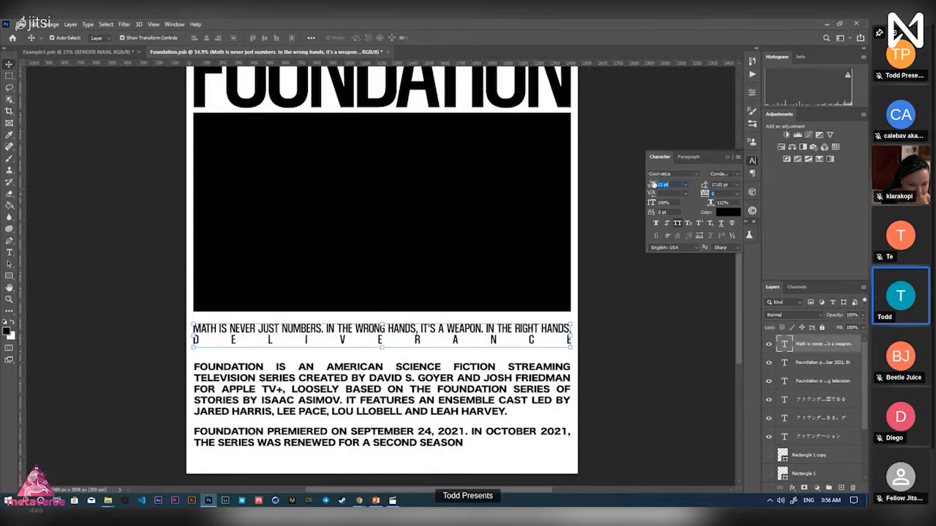
drag(650, 184, 659, 179)
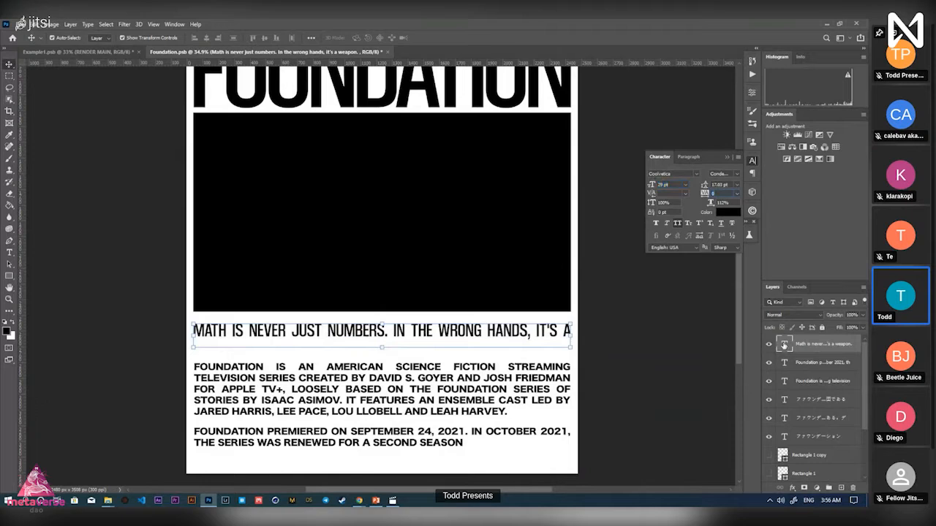
Reshape the quote into two justified lines with 26 pt leading and move it up slightly
double_click(784, 344)
drag(382, 359, 383, 357)
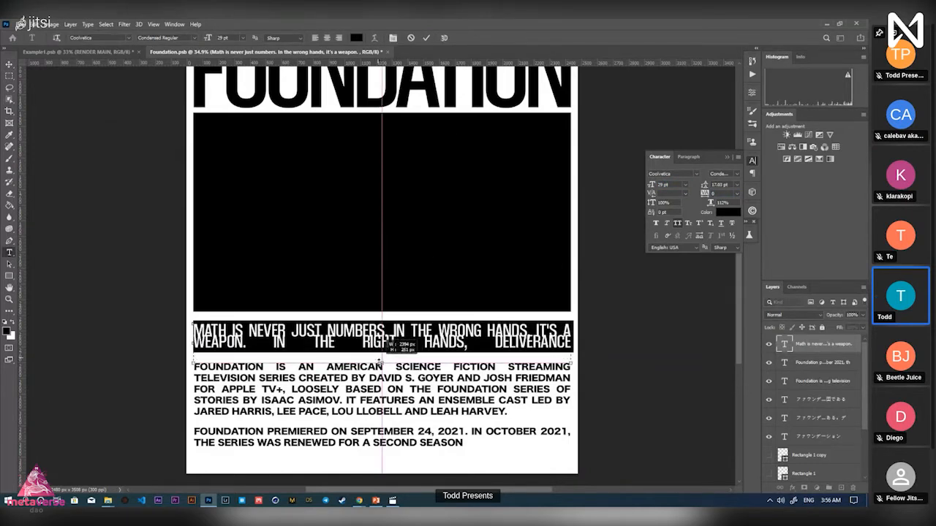
click(426, 37)
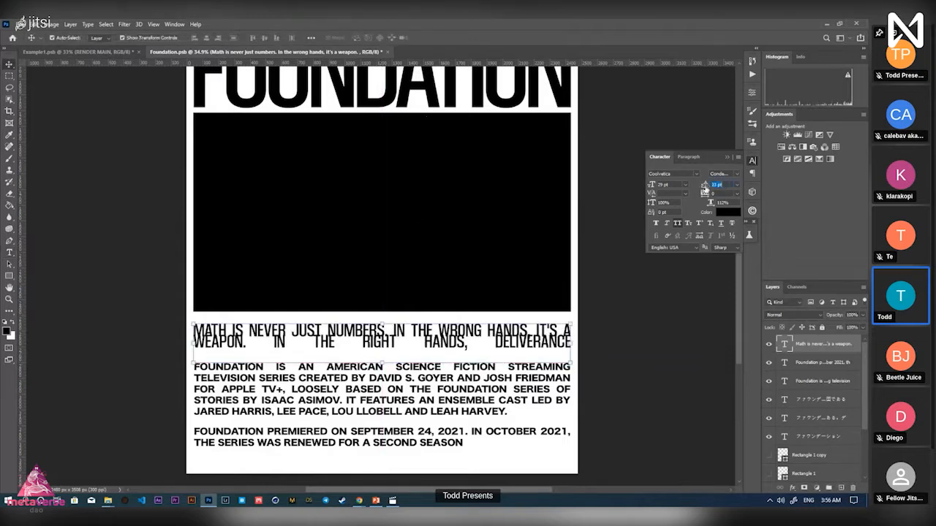
drag(705, 189, 706, 189)
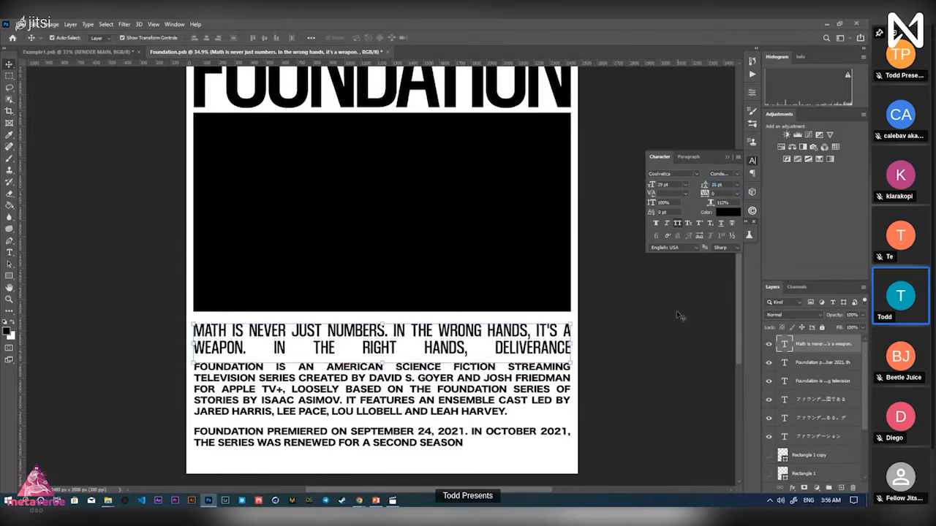
drag(528, 347, 505, 338)
key(z)
drag(447, 369, 453, 370)
key(v)
click(405, 398)
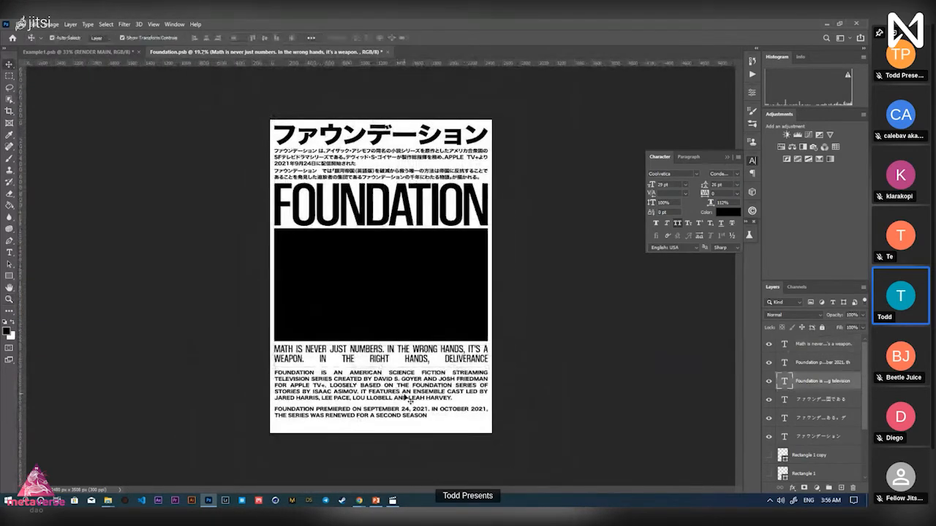
Drag the two English caps paragraphs up slightly, one after the other
drag(405, 398, 405, 395)
click(561, 429)
drag(471, 413, 470, 406)
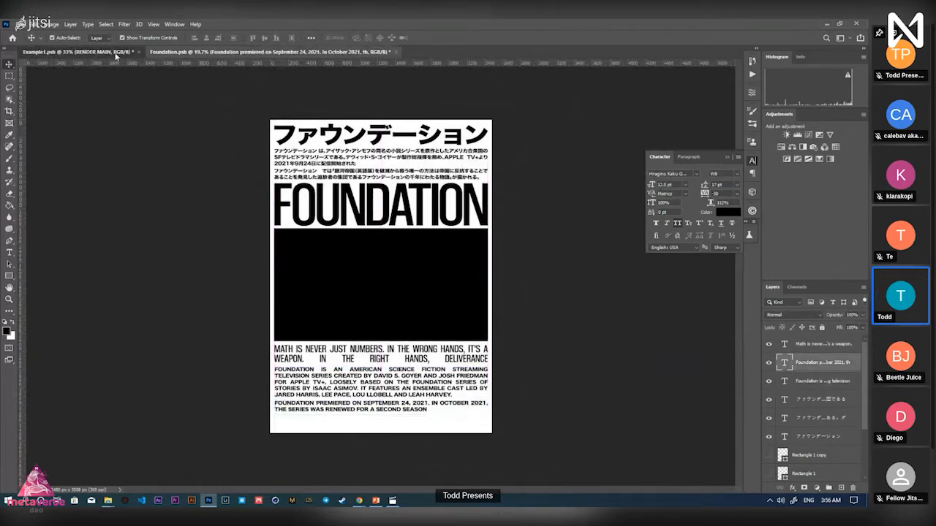
Compare the layout with the whole Example1 reference poster, then zoom back in on the Foundation poster
click(115, 55)
key(z)
drag(271, 176, 219, 175)
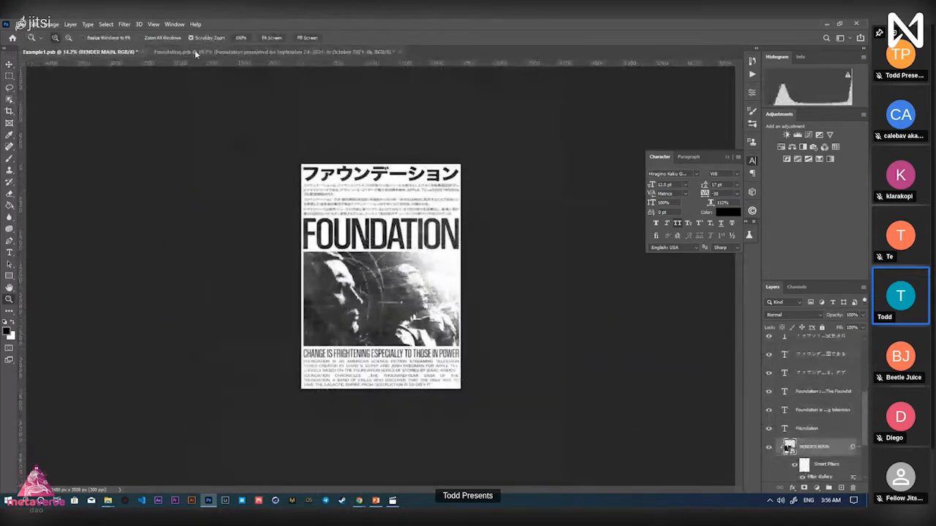
click(196, 54)
drag(369, 393, 401, 394)
Select both English paragraphs and nudge them upward together with Shift+Up
key(v)
click(411, 387)
shift+click(434, 420)
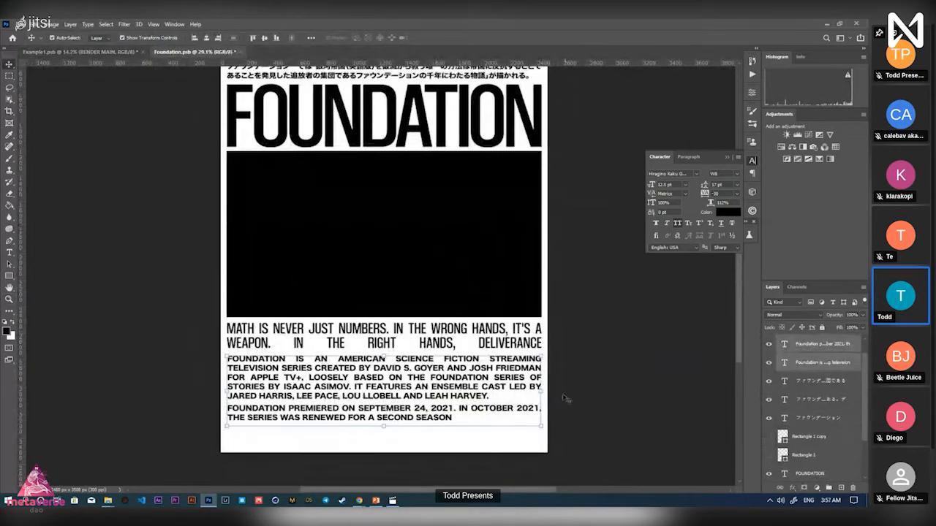
key(z)
drag(474, 400, 459, 400)
key(v)
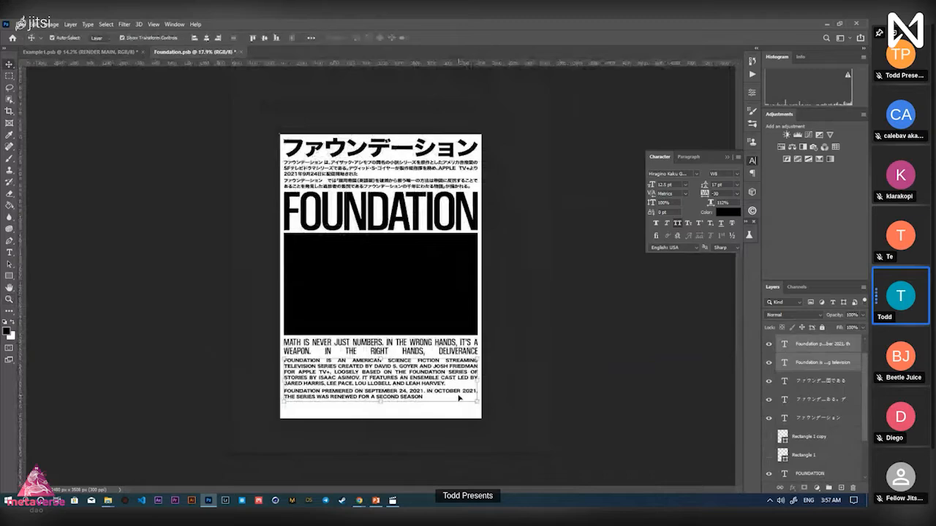
key(shift+Up)
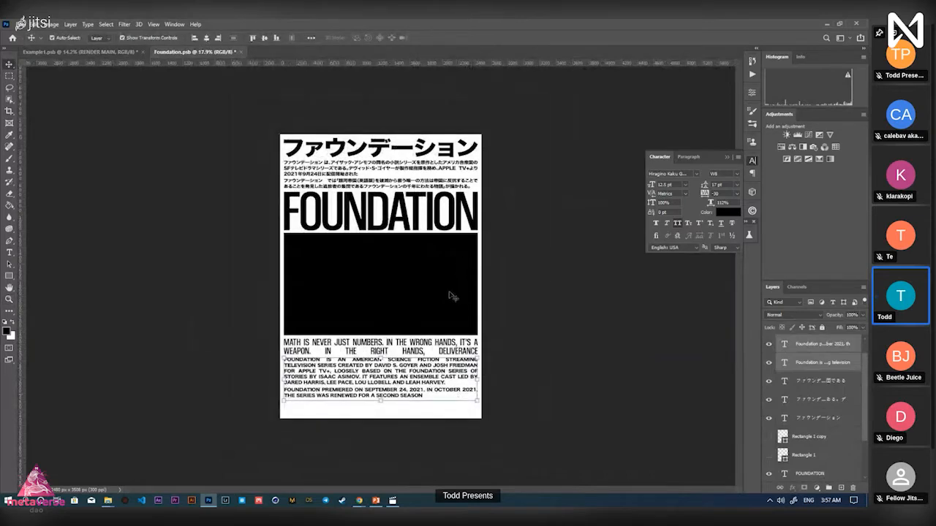
Reframe the poster and inspect the justified quote and FOUNDATION headline layers
key(z)
drag(512, 347, 472, 344)
key(v)
click(476, 350)
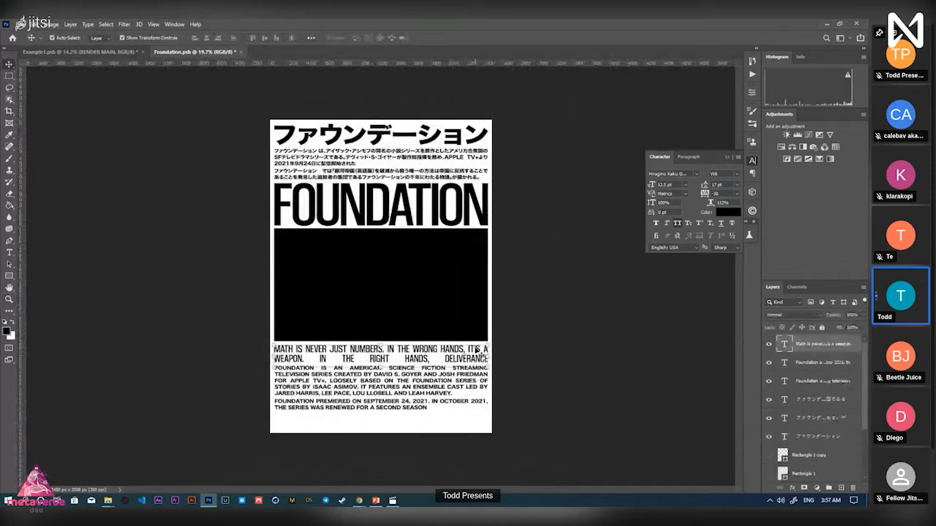
click(448, 204)
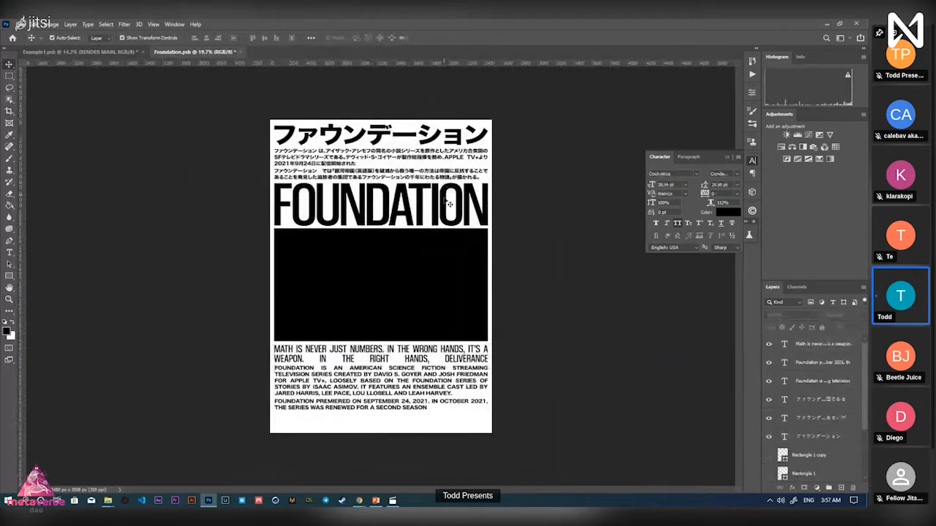
click(448, 359)
Check the quote's spacing by toggling its selection, then select the first English paragraph
click(495, 379)
click(476, 359)
click(505, 377)
click(480, 359)
click(500, 383)
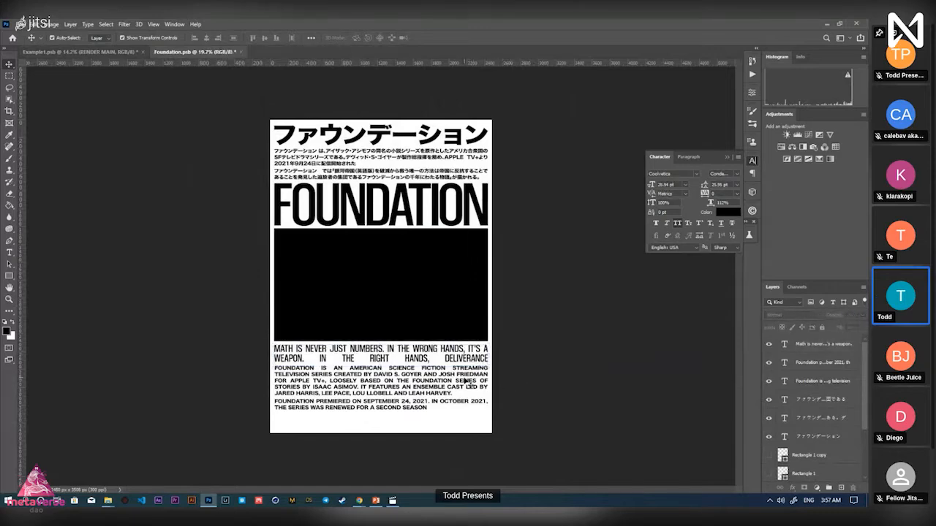
click(465, 381)
scroll(402, 418, up, 3)
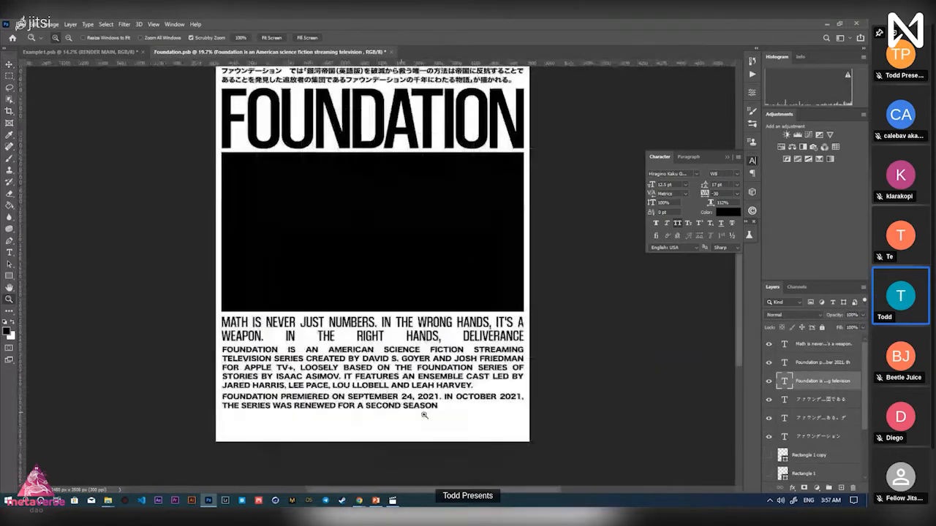
Set the English paragraphs' font to Hiragino Kaku Gothic Pro W6
click(698, 175)
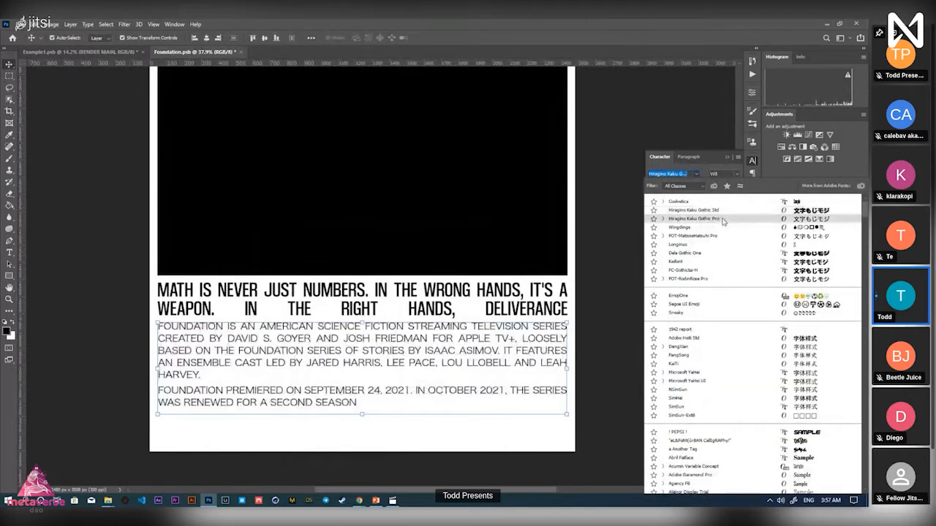
click(723, 220)
click(735, 174)
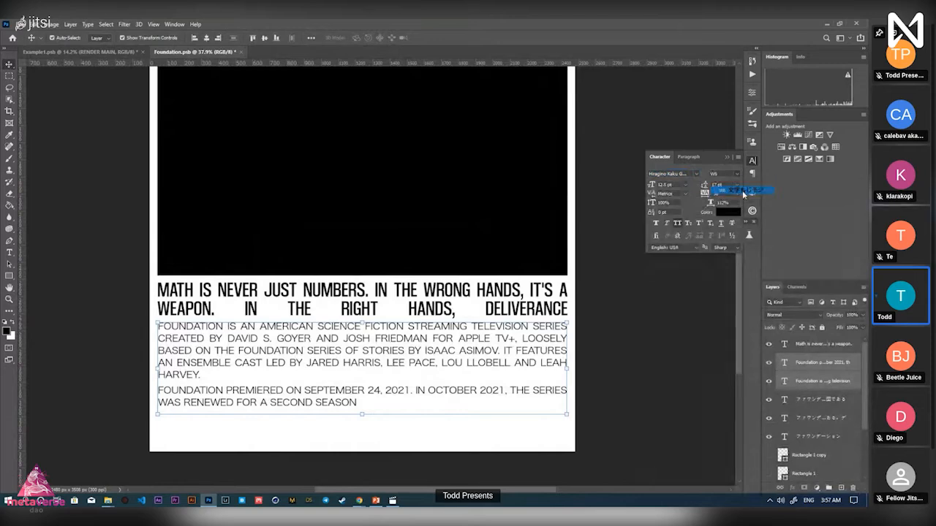
click(744, 191)
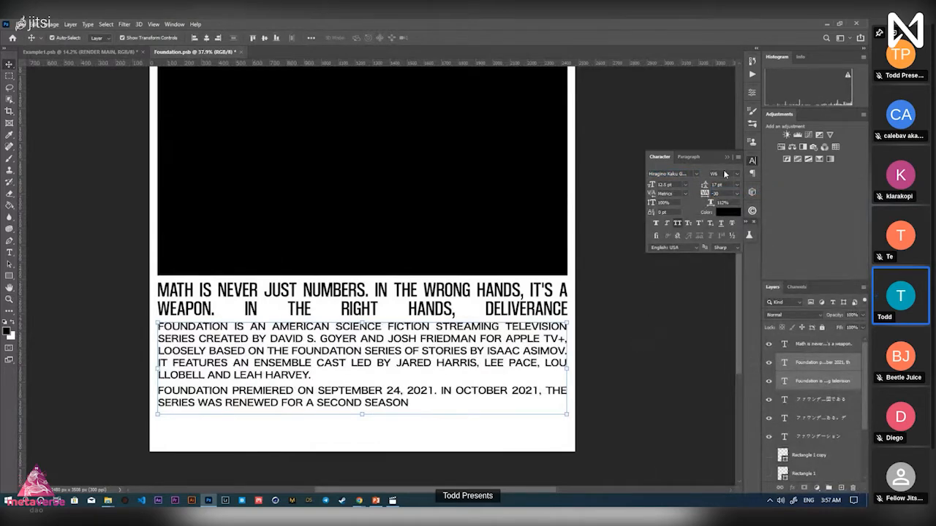
Review the reflowed poster at full view and select the FOUNDATION headline
click(626, 374)
key(z)
drag(367, 395, 329, 398)
mouse_move(315, 347)
mouse_down()
mouse_move(328, 347)
mouse_move(316, 347)
mouse_up()
key(v)
drag(499, 403, 281, 291)
click(506, 286)
click(442, 229)
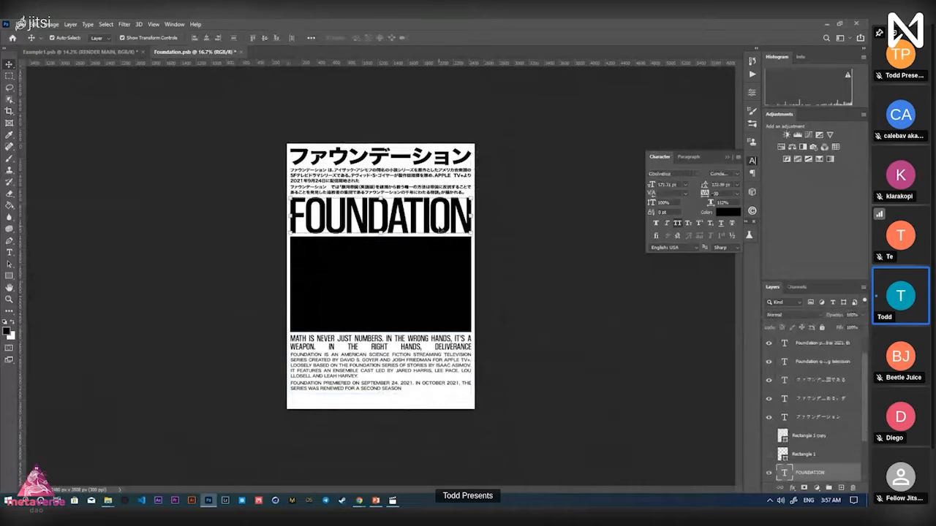
Clear the layer selection and save the poster with Ctrl+S
click(539, 239)
click(417, 193)
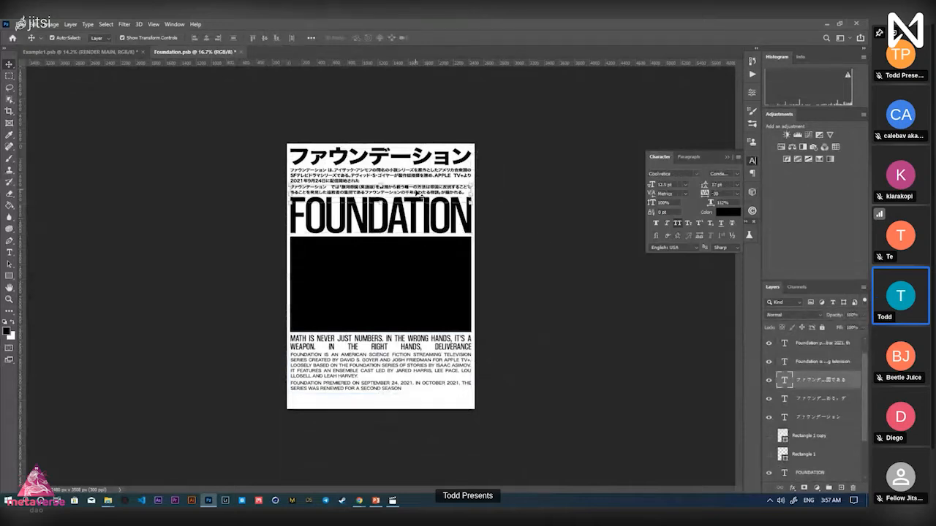
click(522, 221)
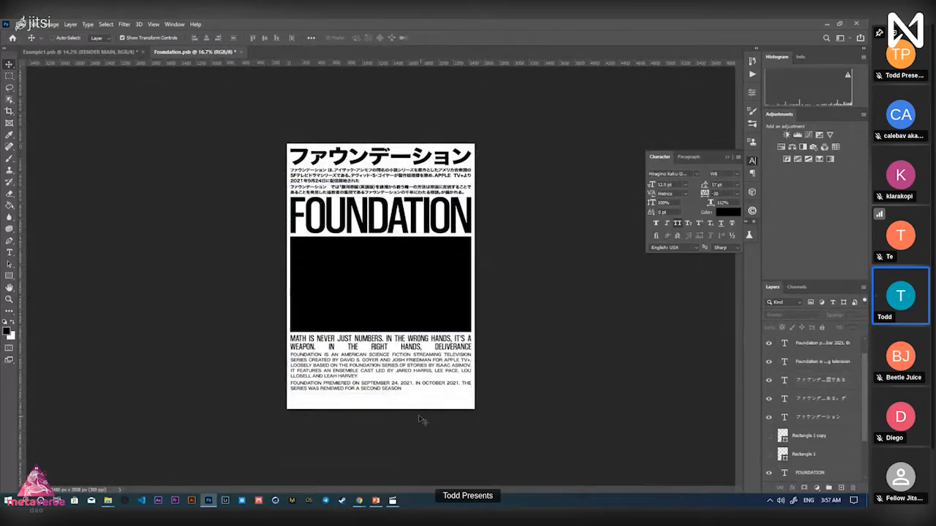
key(ctrl+s)
Inspect the black band and English paragraphs and compare them against the Example1 reference
key(z)
drag(405, 392, 408, 309)
key(v)
click(407, 310)
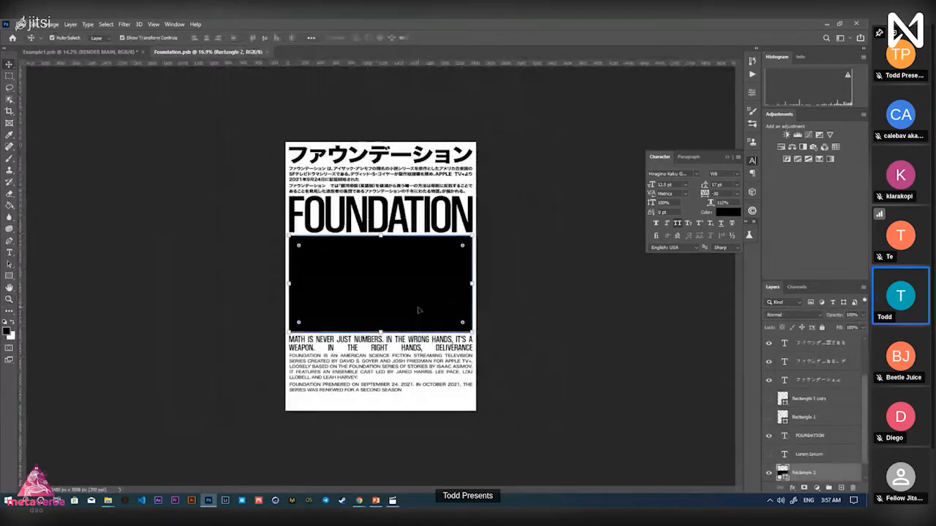
click(511, 333)
key(ctrl+plus)
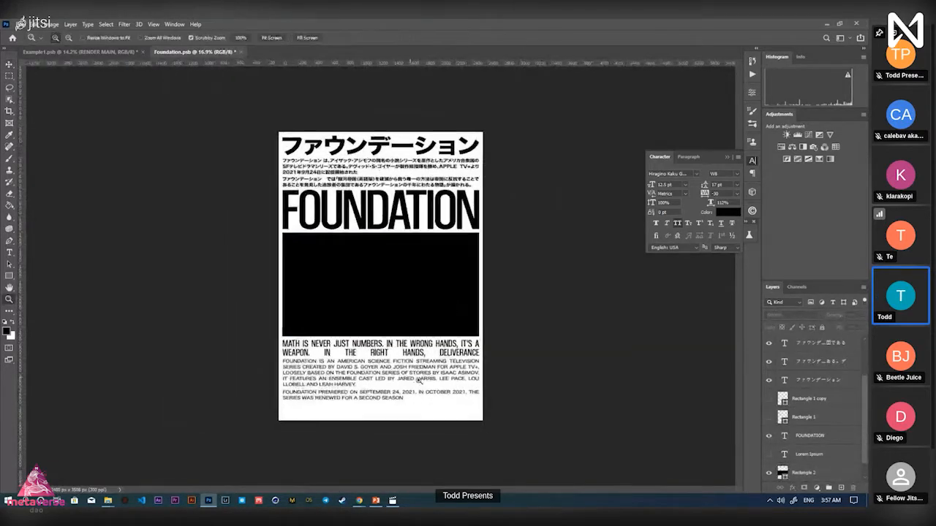
click(371, 449)
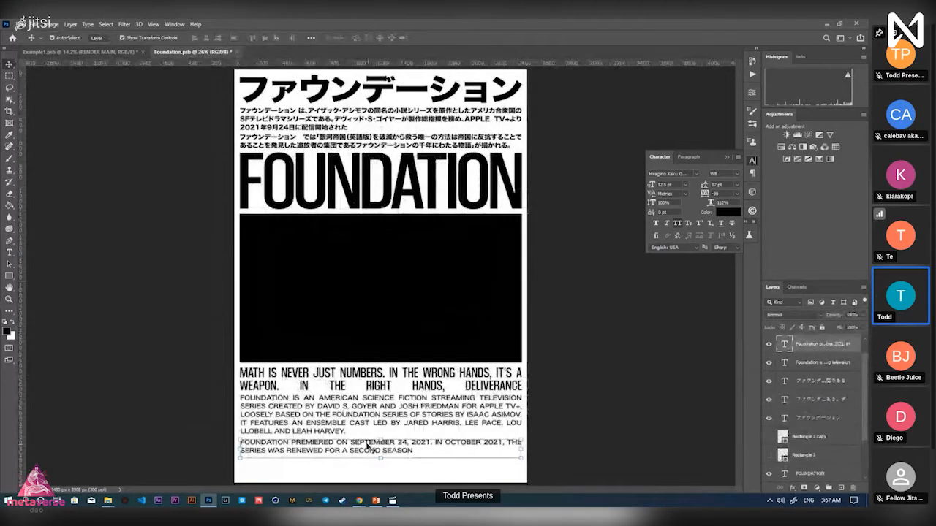
click(369, 420)
click(101, 52)
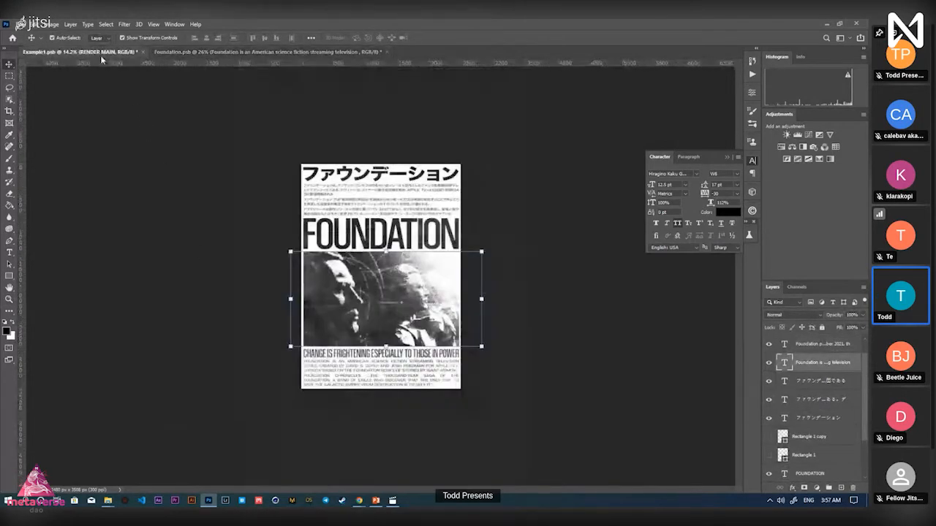
click(222, 53)
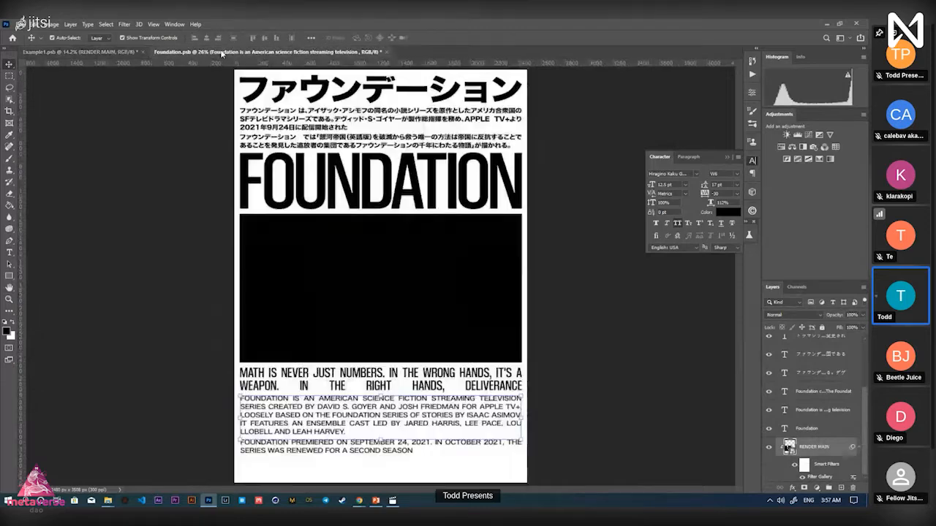
Move the FOUNDATION headline, black band and lower text down about 24 px
key(z)
drag(419, 240, 409, 241)
key(v)
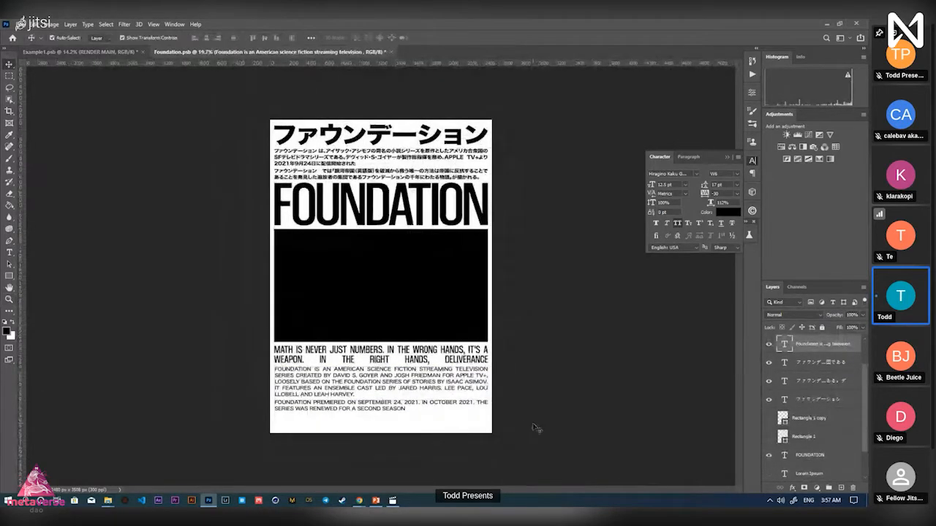
click(343, 211)
drag(349, 216, 350, 233)
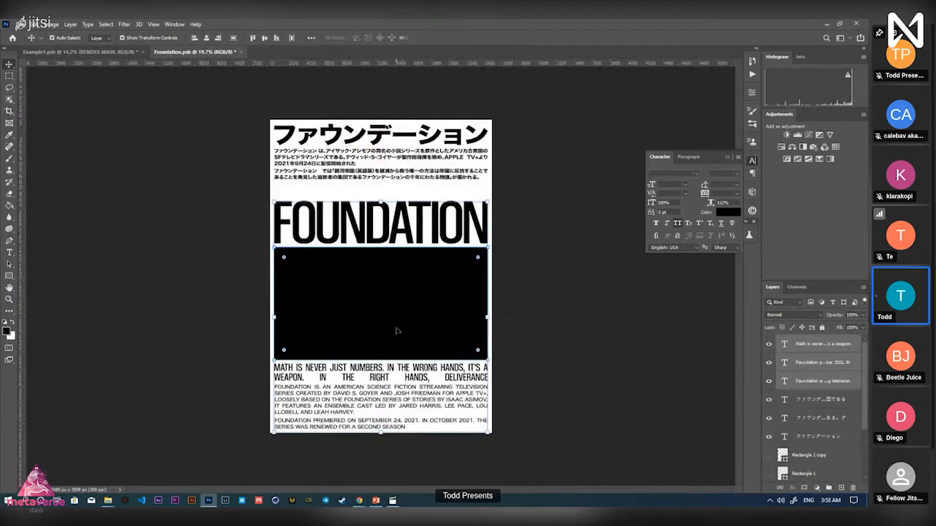
Zoom in on the lower English text, then pan and zoom to check the poster's top-left
key(z)
drag(302, 444, 349, 441)
key(v)
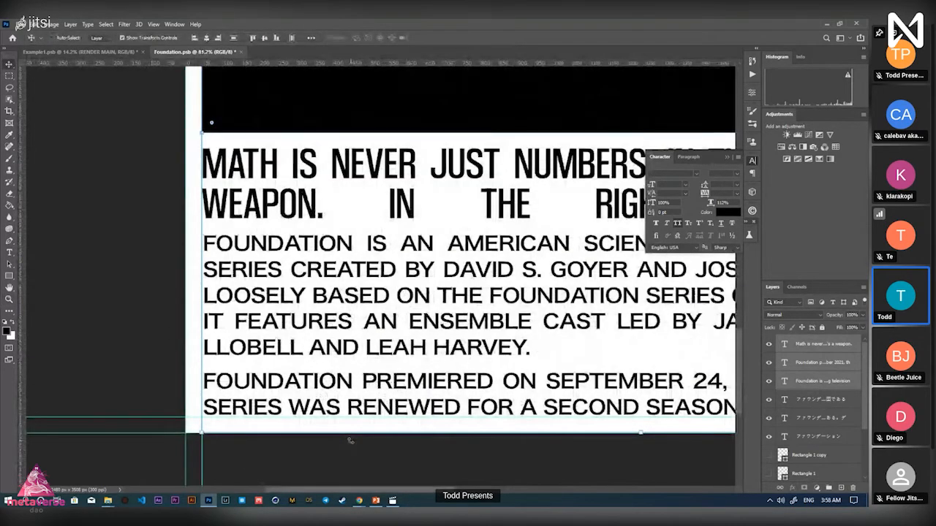
key(z)
drag(289, 409, 267, 409)
drag(264, 81, 250, 443)
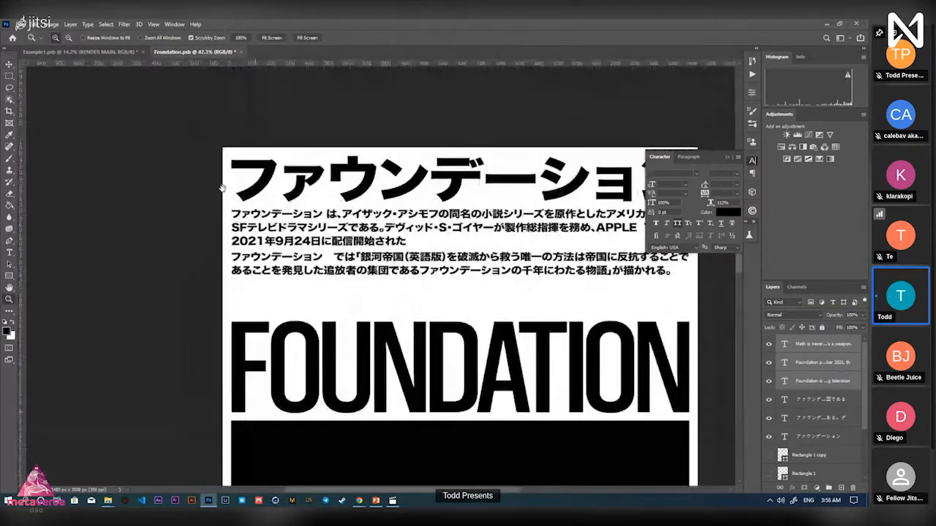
drag(230, 147, 280, 152)
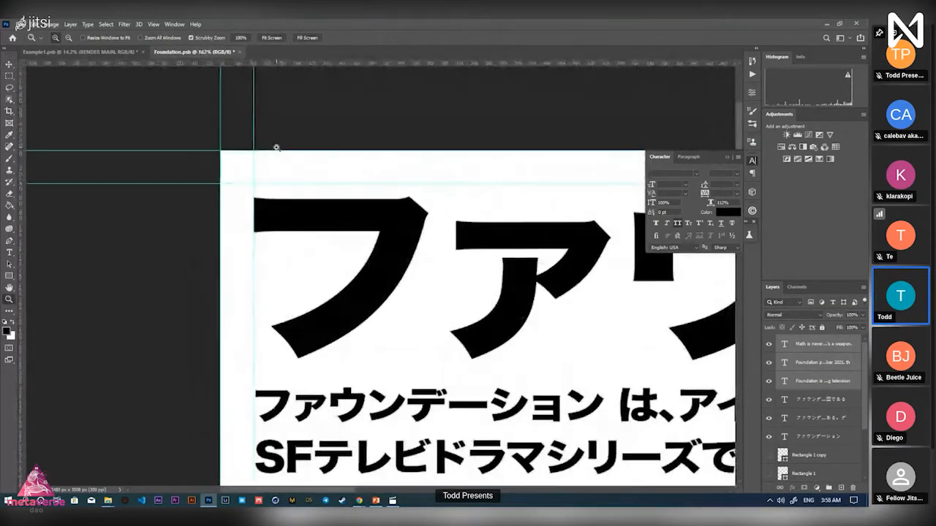
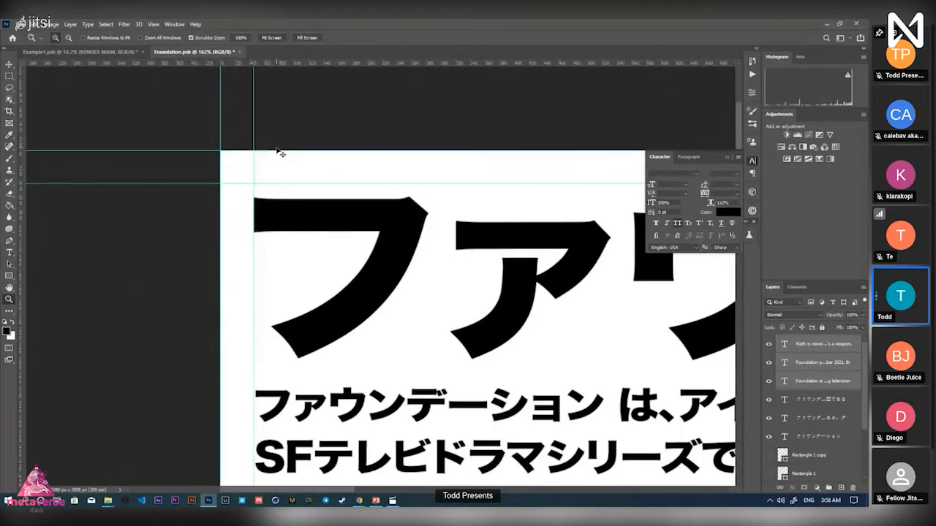
Zoom in on the katakana heading, toggle the guides off and on, then zoom out
click(260, 171)
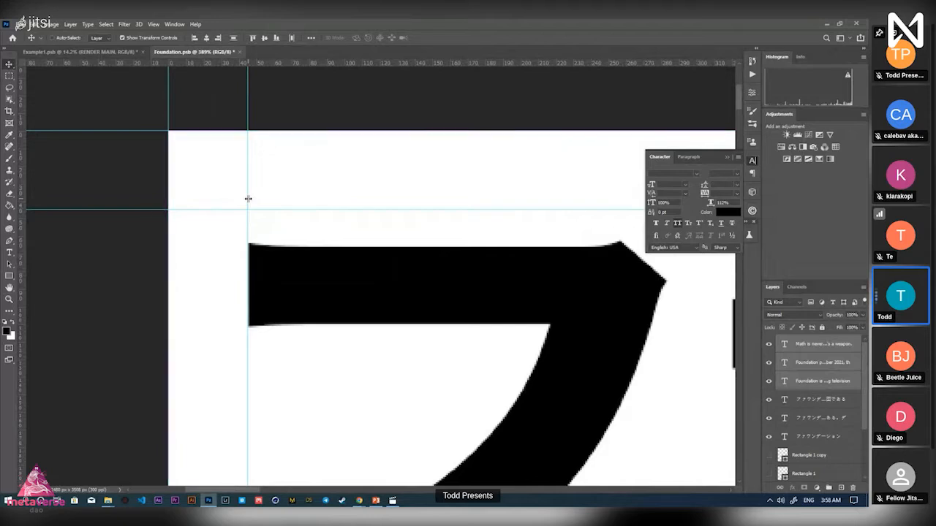
key(ctrl+semicolon)
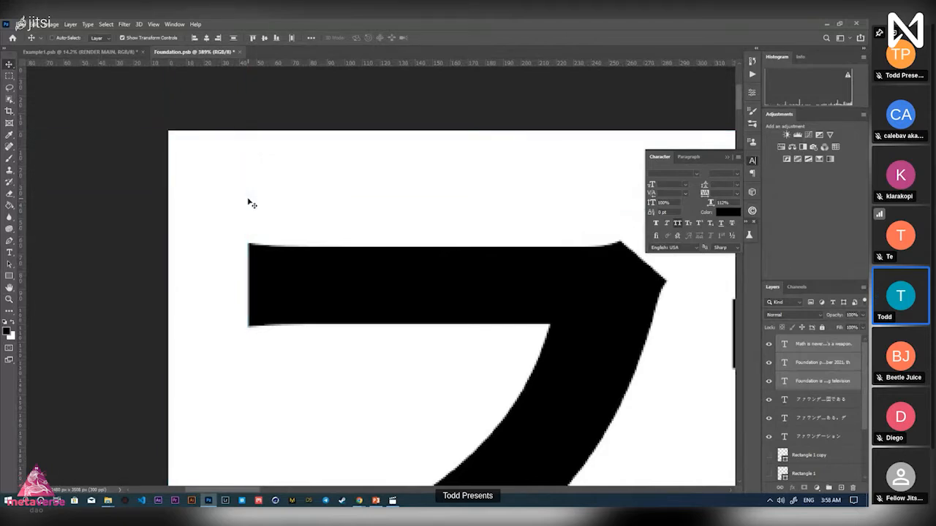
key(ctrl+semicolon)
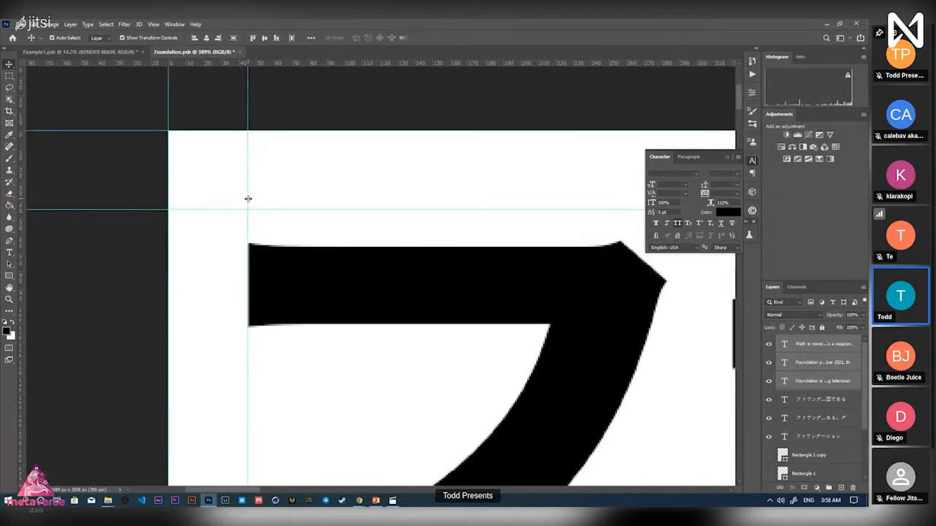
key(z)
drag(344, 299, 275, 306)
drag(349, 276, 350, 128)
drag(336, 271, 303, 271)
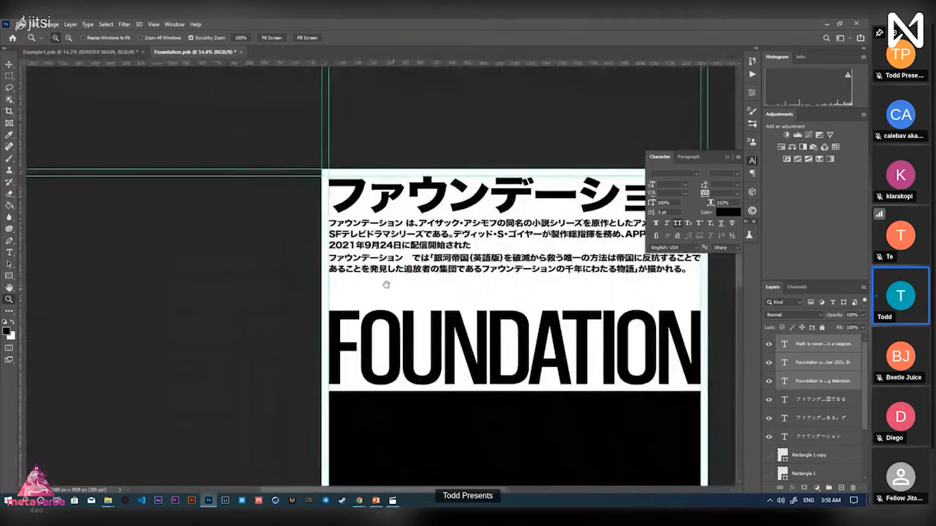
drag(386, 284, 326, 148)
drag(282, 224, 268, 151)
Zoom in on the bottom English paragraphs, then zoom back out to the whole poster
drag(306, 408, 221, 438)
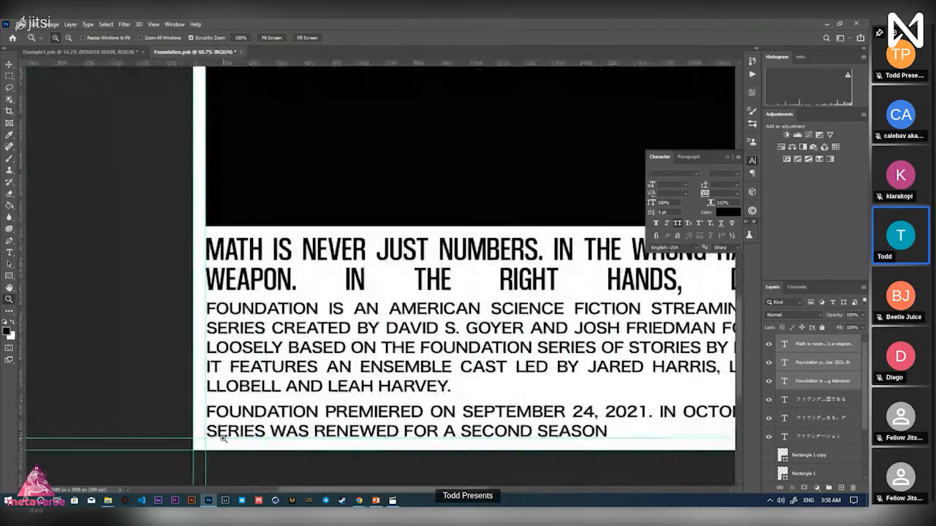
key(v)
key(z)
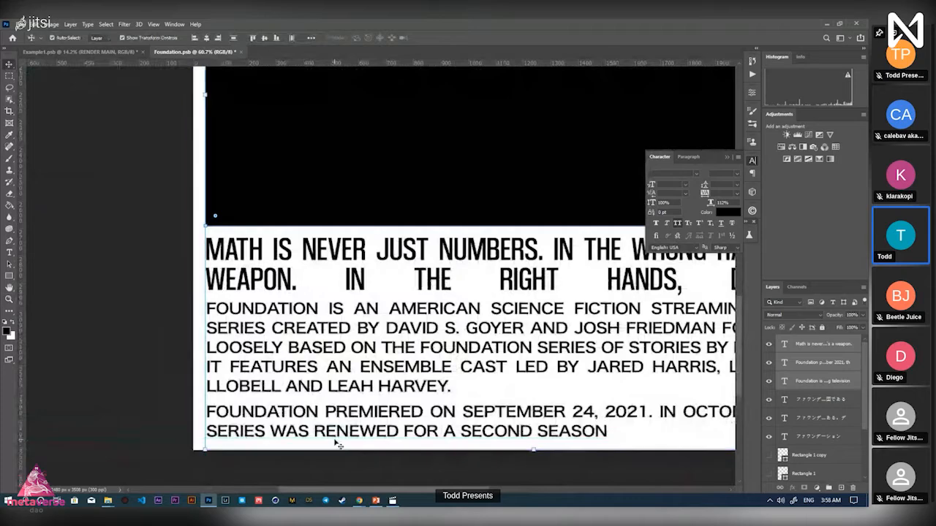
alt+click(358, 417)
drag(359, 420, 303, 419)
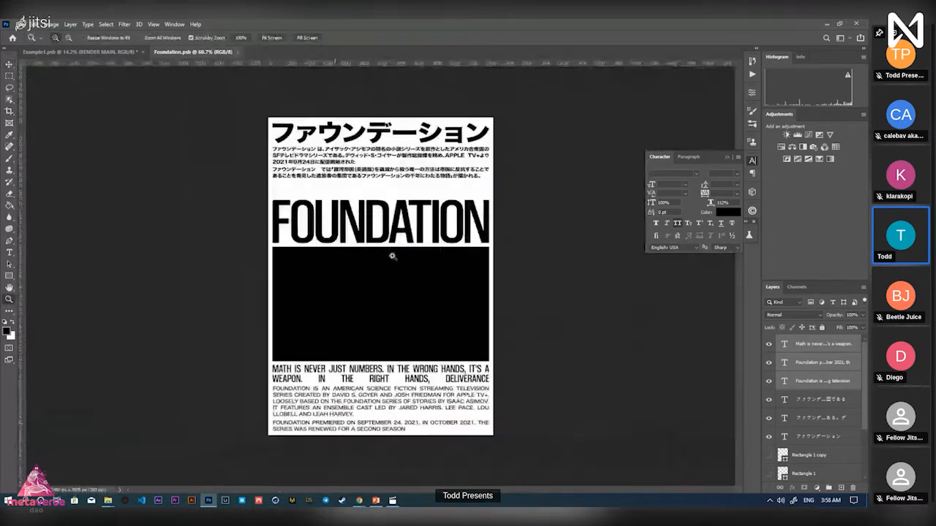
Set both Japanese text layers in Hiragino Kaku Gothic Pro
key(v)
click(374, 172)
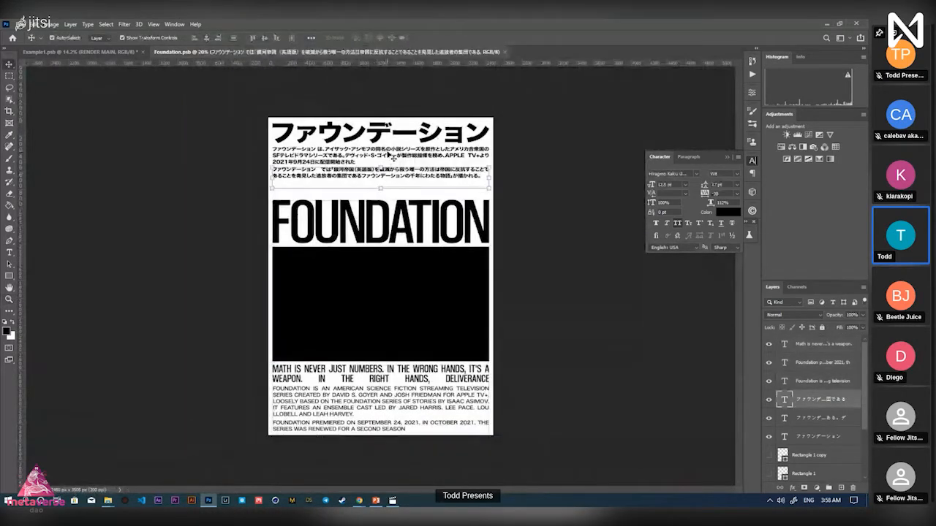
shift+click(390, 155)
key(z)
drag(444, 157, 520, 167)
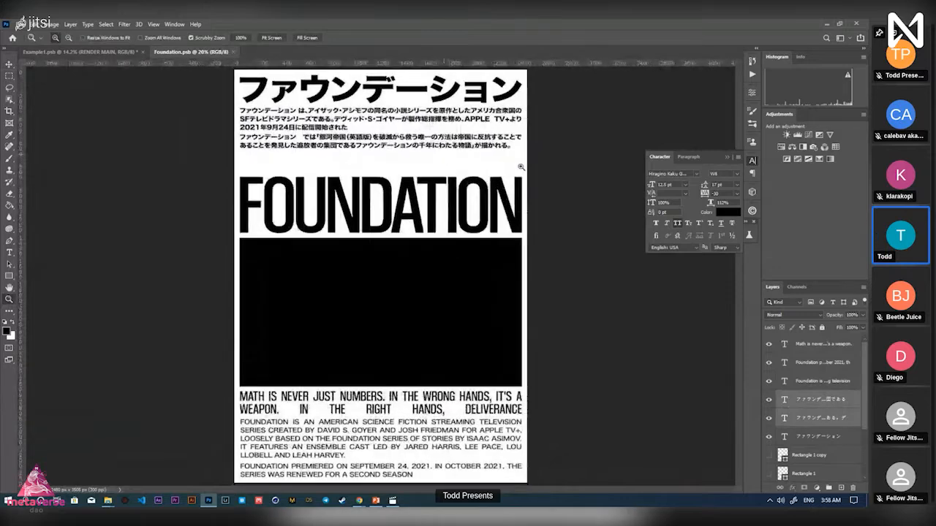
key(v)
click(697, 175)
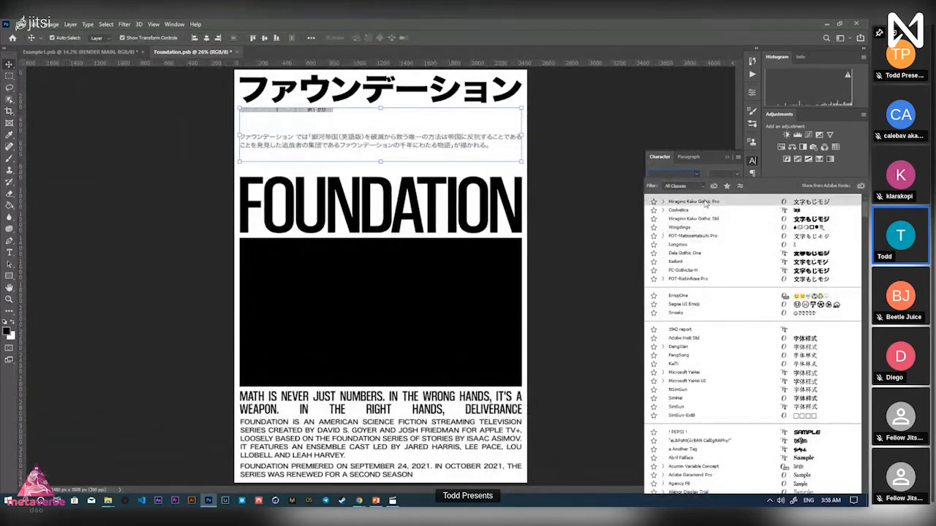
click(706, 203)
click(570, 181)
Reselect both Japanese text layers to check them, then readjust the zoom
click(496, 144)
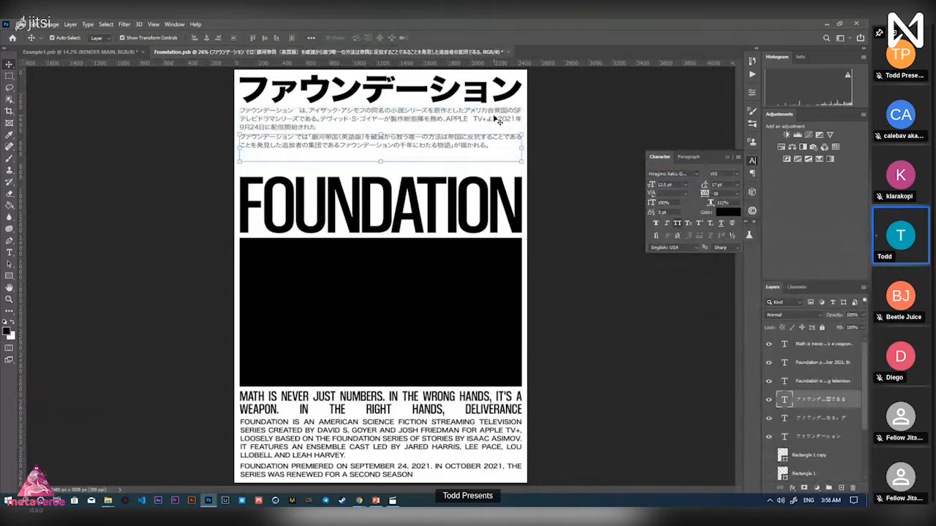
shift+click(500, 121)
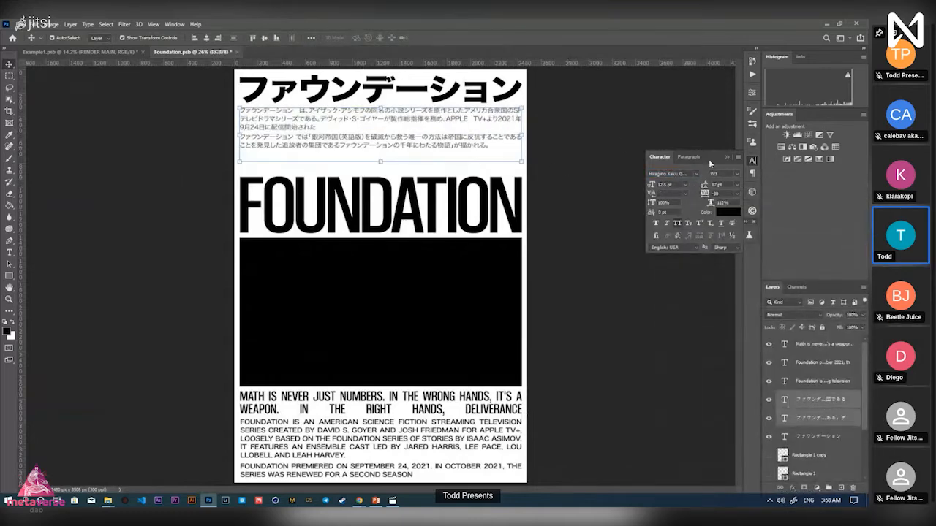
click(586, 231)
key(z)
drag(470, 155, 406, 186)
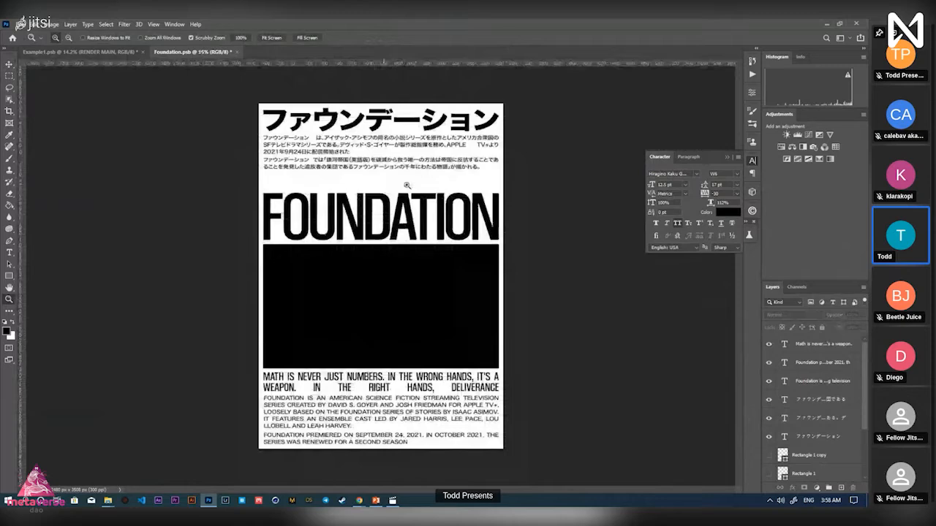
Append the copied Japanese synopsis sentences to the second paragraph and enlarge its text box
key(alt+Tab)
drag(359, 339, 310, 323)
key(alt+Tab)
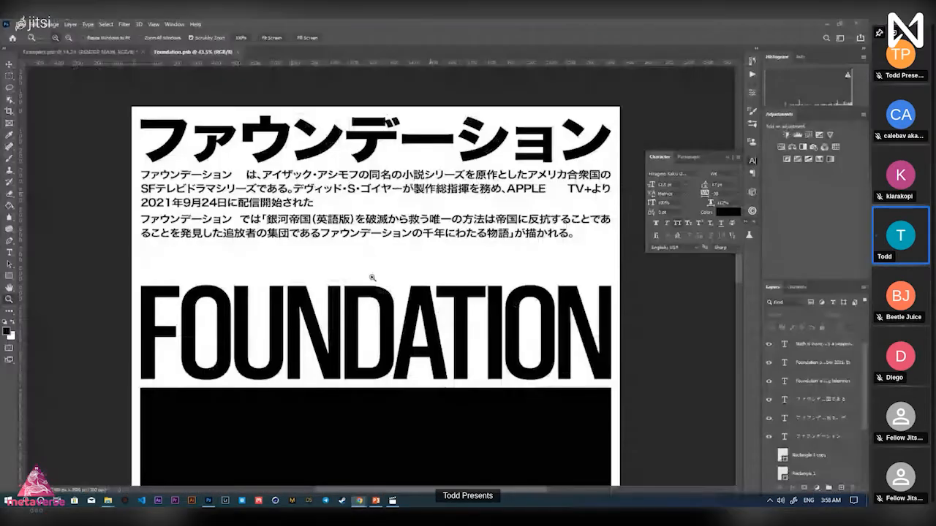
click(825, 401)
double_click(786, 401)
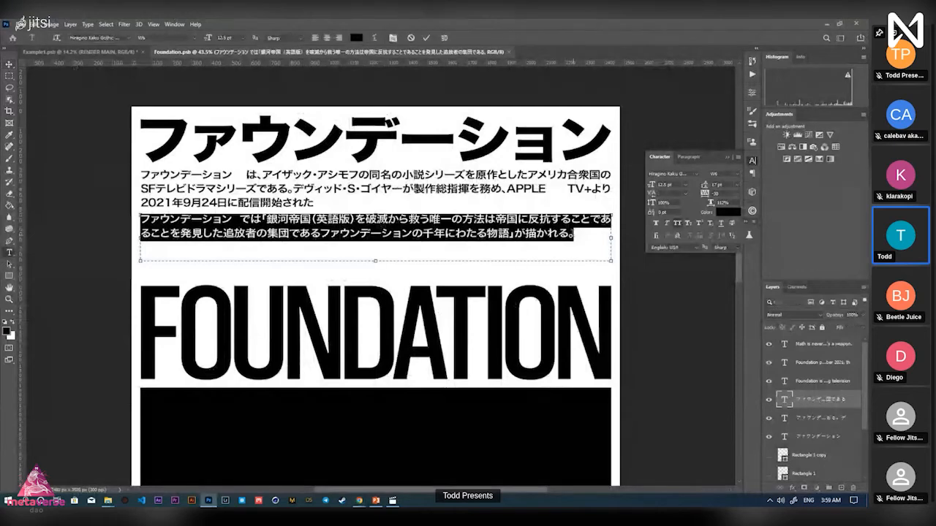
click(579, 235)
key(ctrl+v)
drag(382, 262, 382, 287)
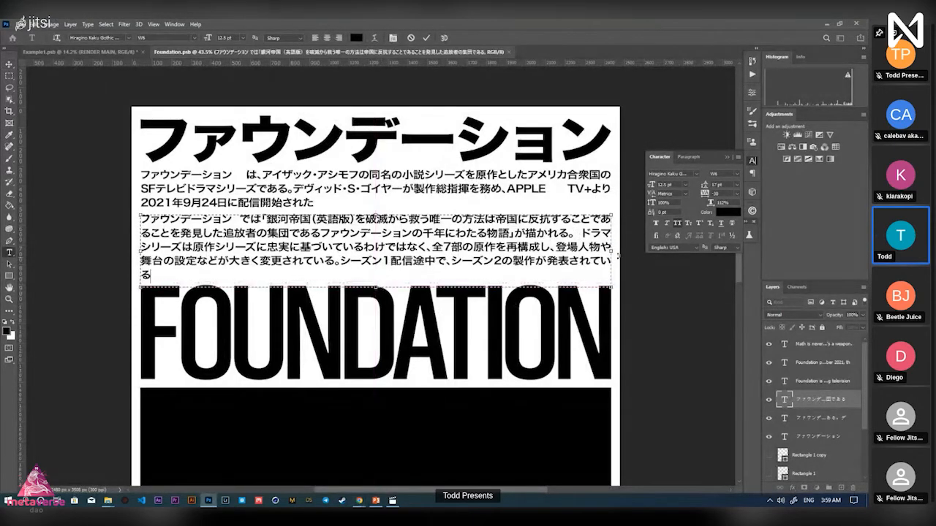
click(428, 39)
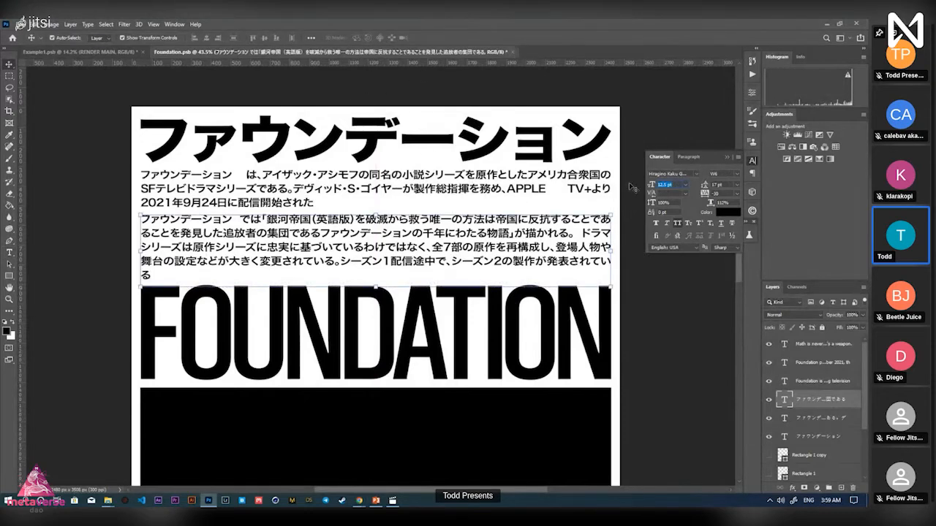
Try a 12.4 pt font size on the second Japanese paragraph, dismissing the invalid-entry warnings
click(521, 267)
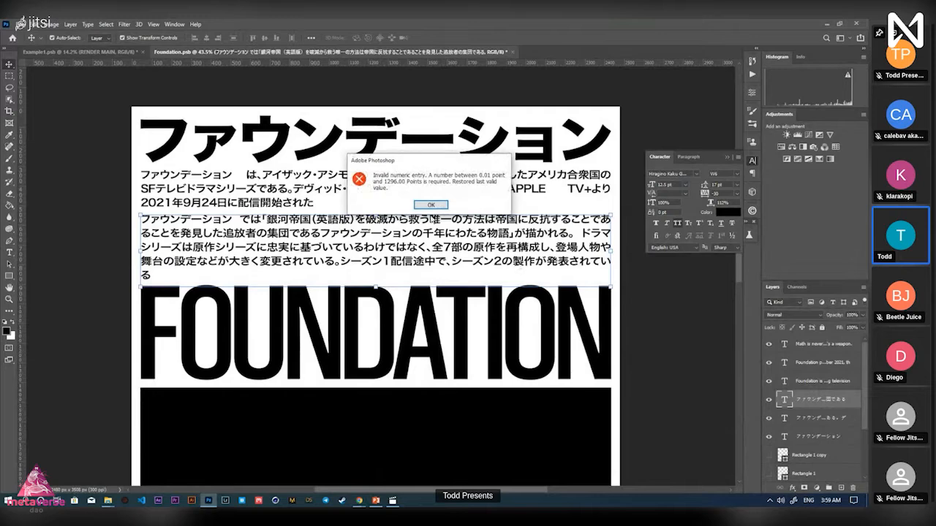
click(431, 206)
click(647, 361)
drag(522, 265, 502, 265)
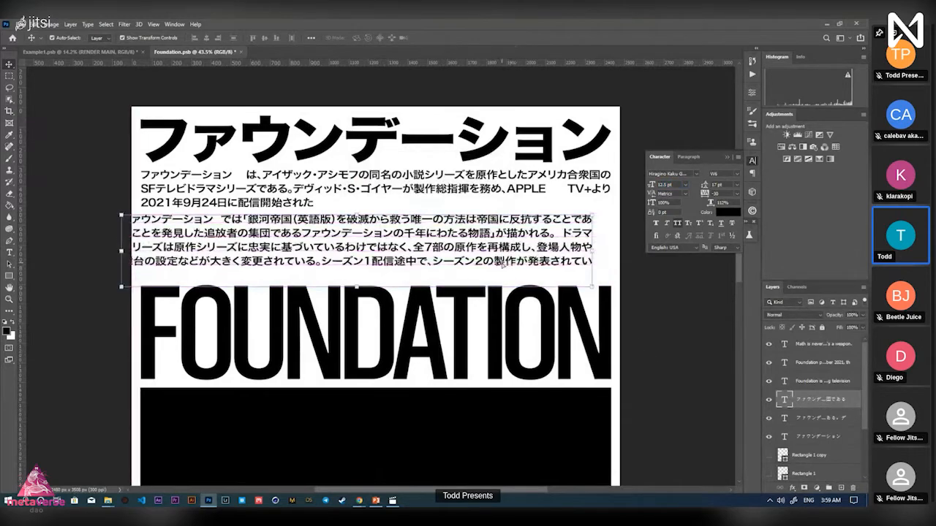
key(ctrl+z)
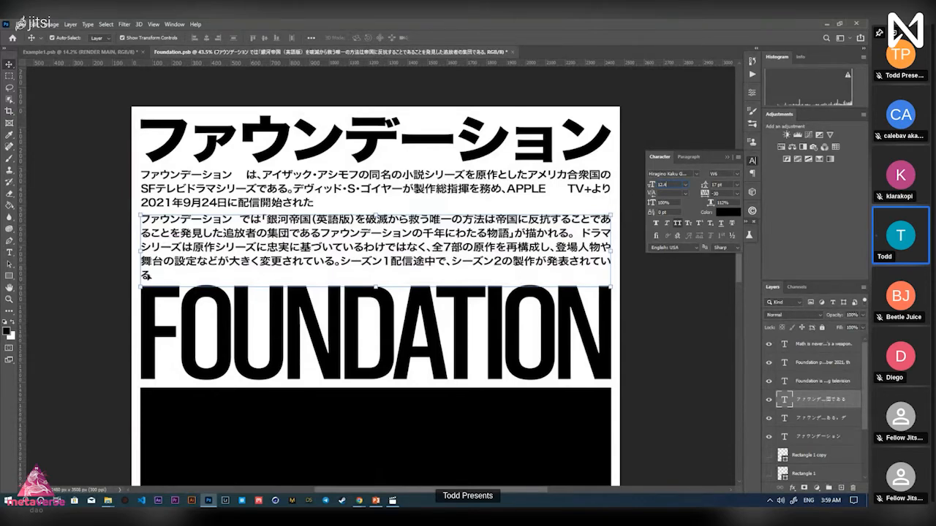
key(Return)
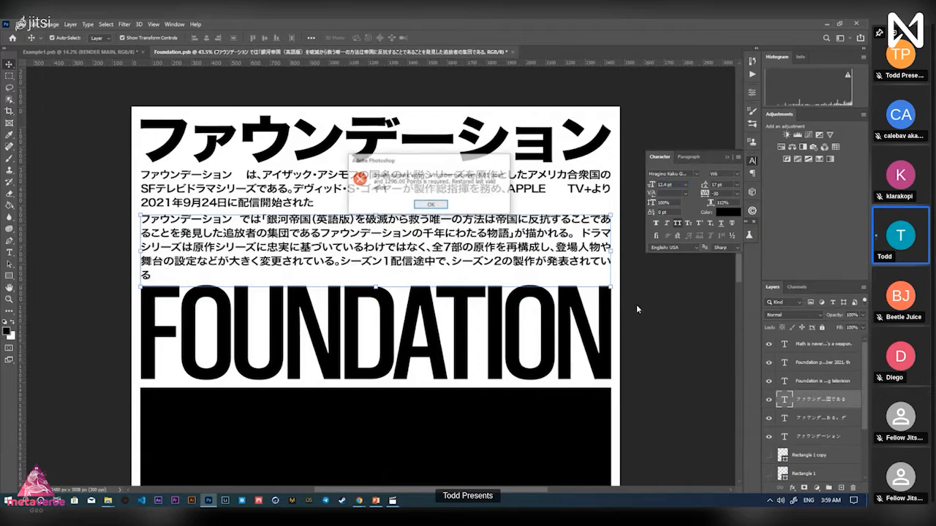
key(Return)
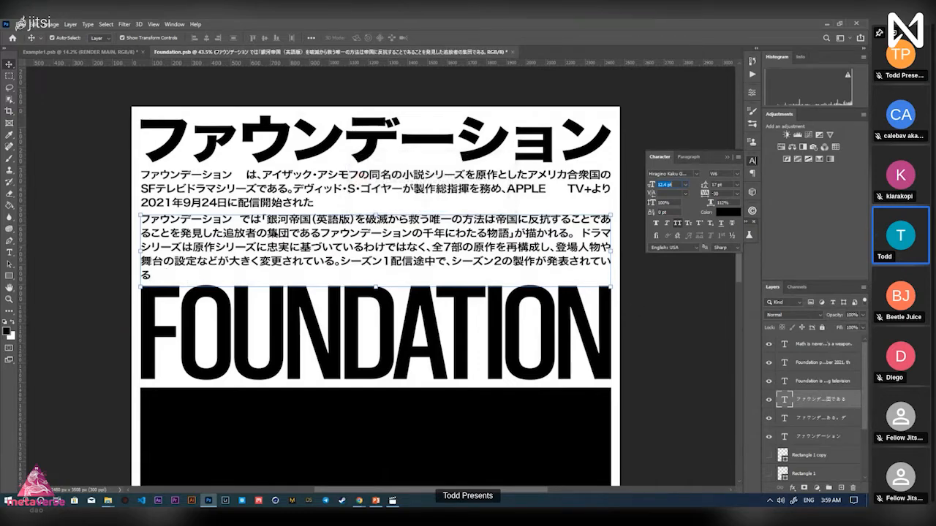
click(686, 337)
click(175, 272)
key(z)
drag(192, 276, 163, 274)
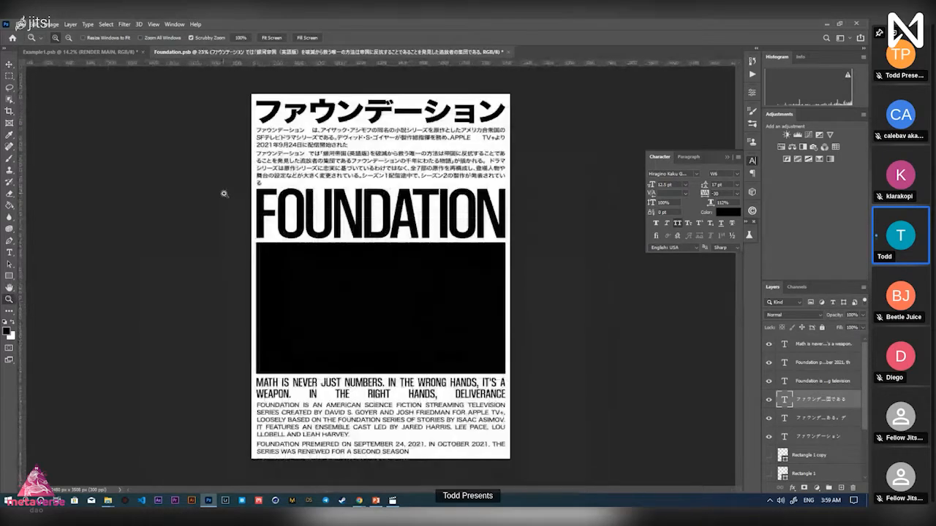
Apply the 12.4 pt size to the second Japanese paragraph and view the whole poster
drag(272, 174, 200, 248)
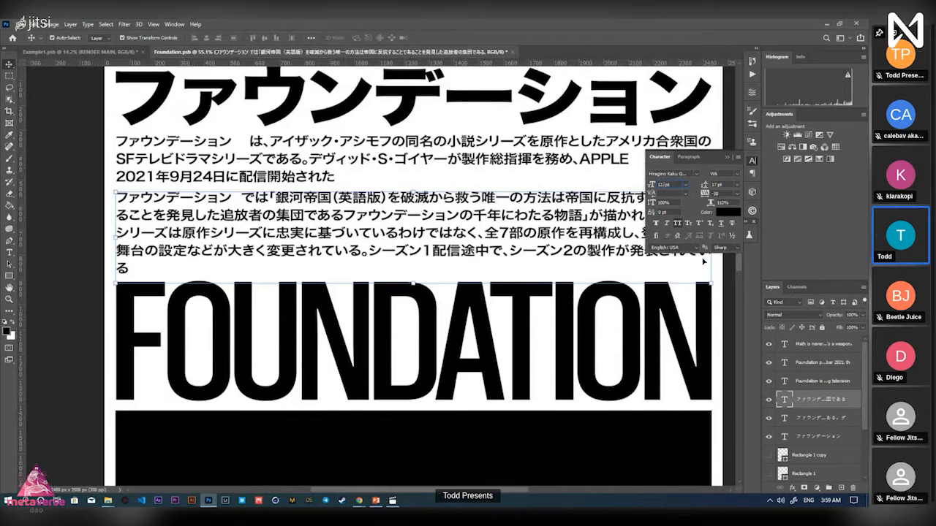
key(Return)
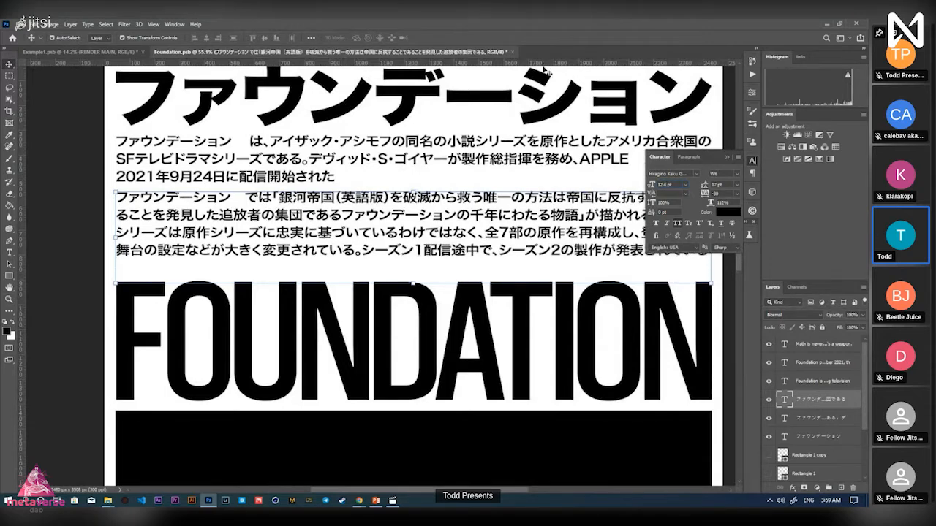
click(718, 310)
drag(716, 267, 499, 259)
key(ctrl+0)
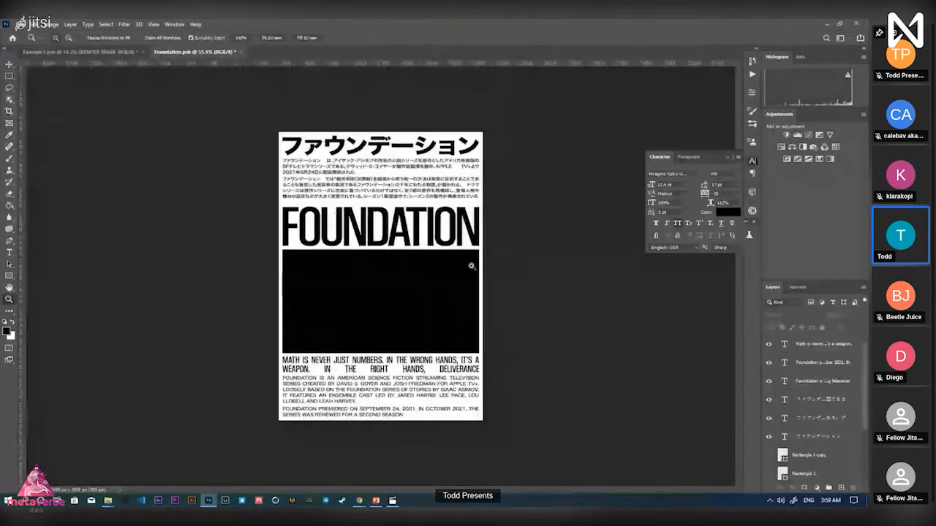
Nudge the FOUNDATION title and compare it against the Example1 reference poster
drag(414, 231, 414, 226)
click(585, 306)
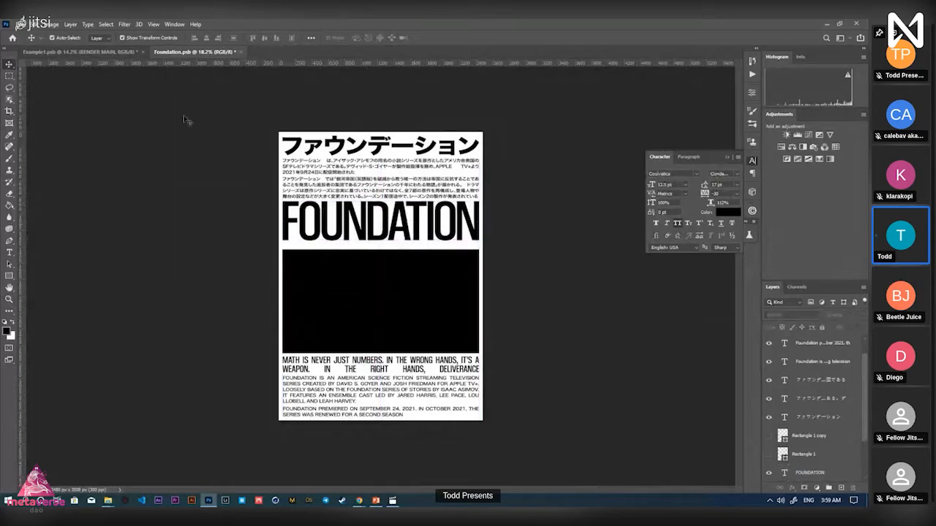
click(114, 52)
click(493, 288)
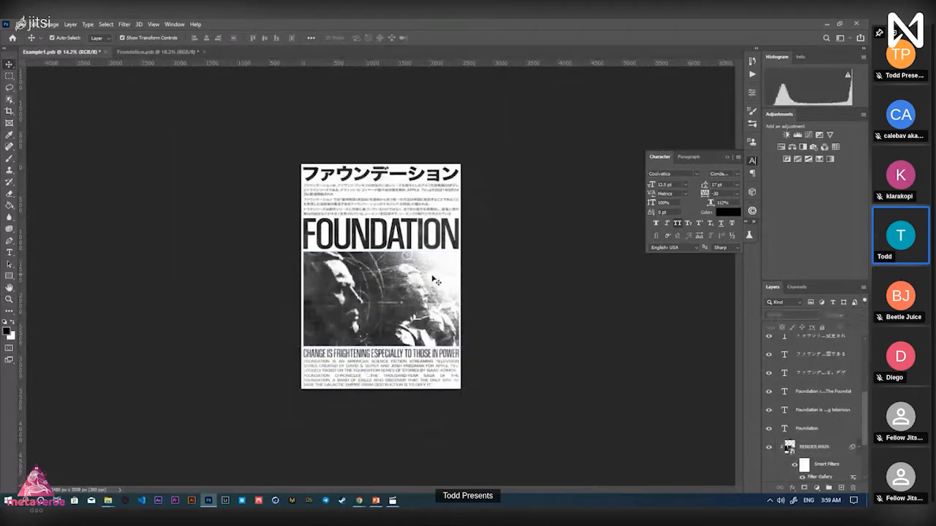
click(165, 52)
Stretch the black rectangle's top edge upward and move FOUNDATION above Rectangle 1 copy
key(z)
click(429, 269)
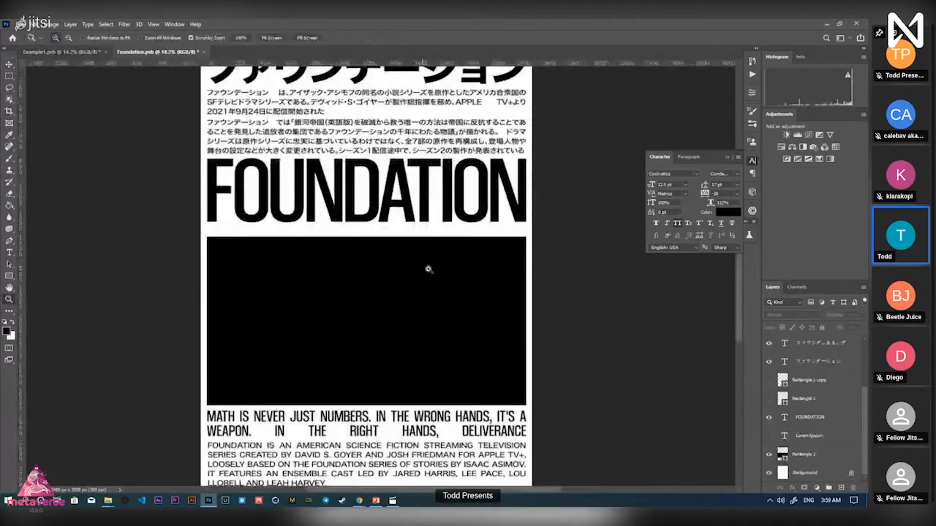
key(v)
click(366, 238)
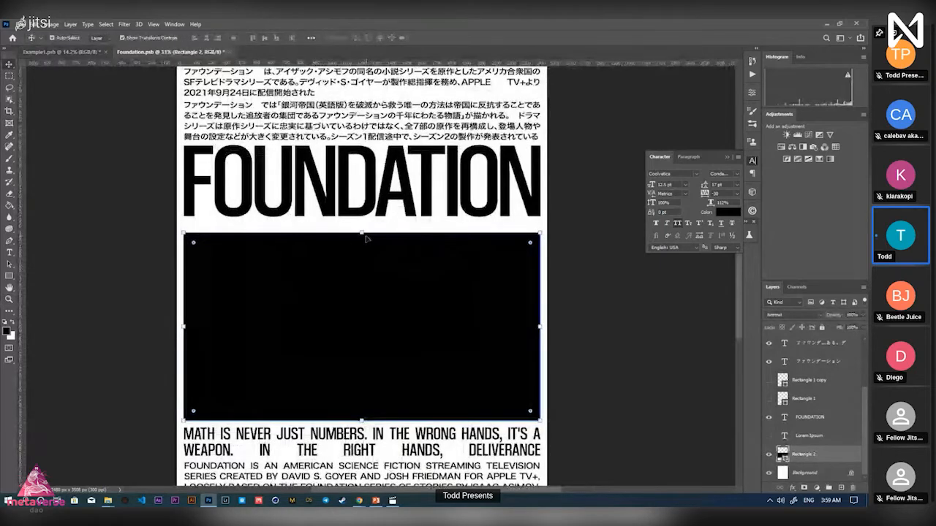
drag(366, 238, 360, 221)
drag(479, 230, 446, 236)
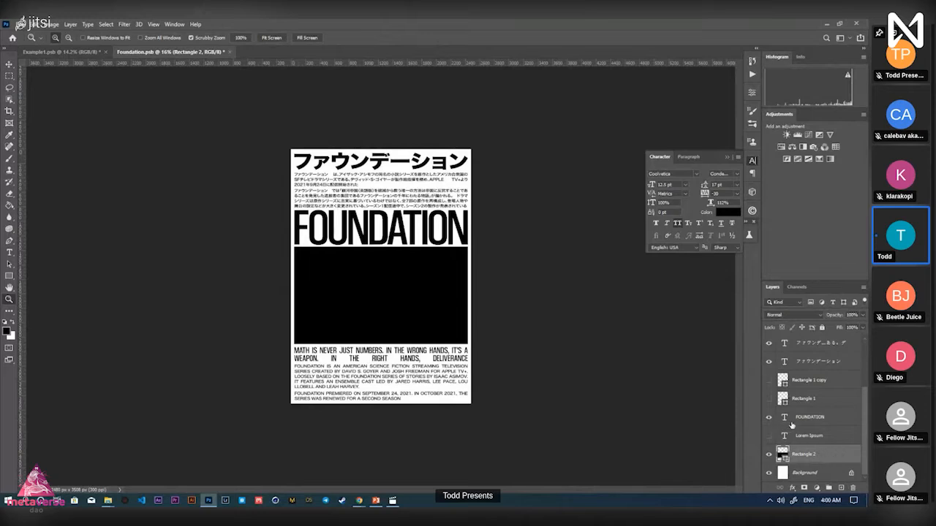
drag(791, 423, 794, 378)
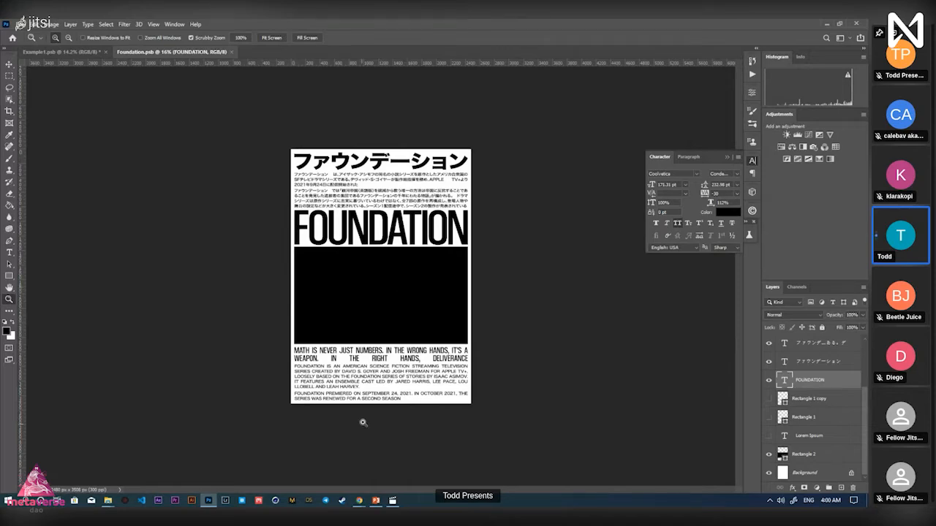
Scrub the Foundation Intro video on YouTube to 0:19, then back to 0:16
mouse_move(359, 501)
click(307, 459)
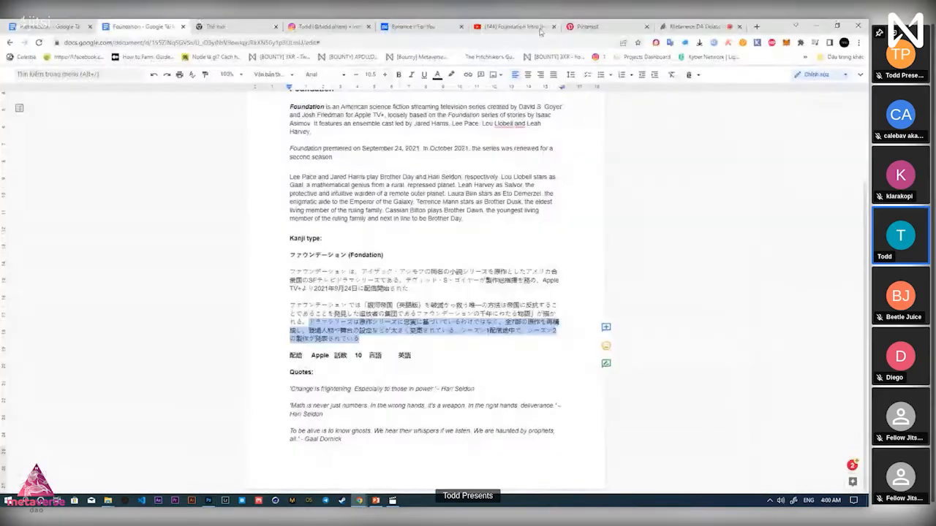
click(540, 30)
click(164, 395)
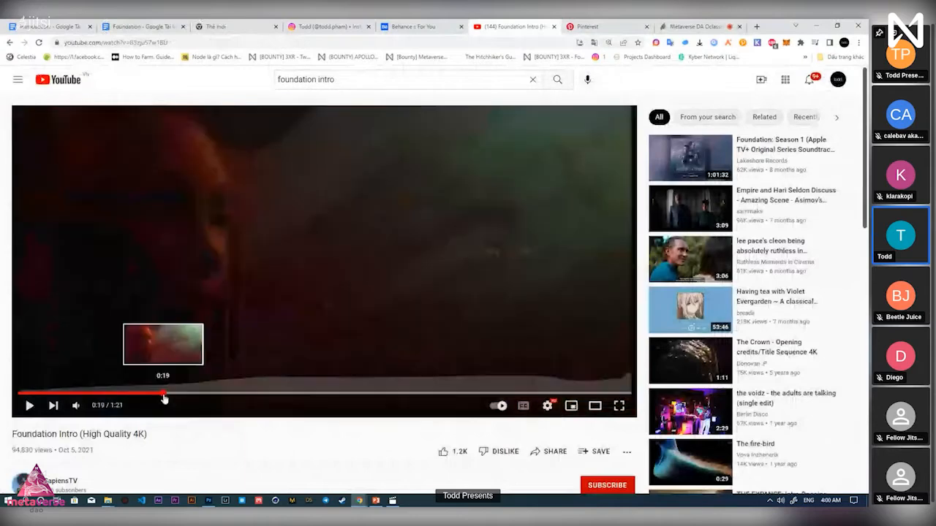
drag(164, 397, 245, 396)
mouse_move(109, 502)
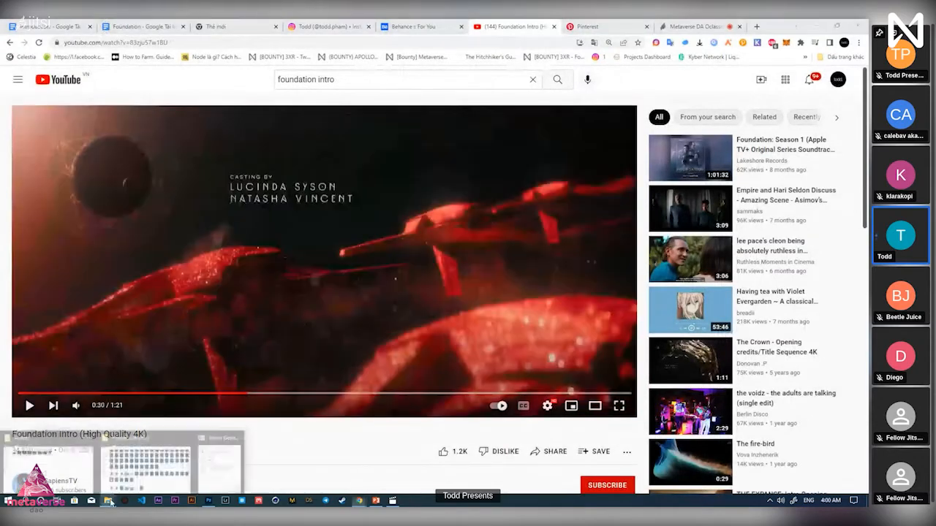
click(66, 461)
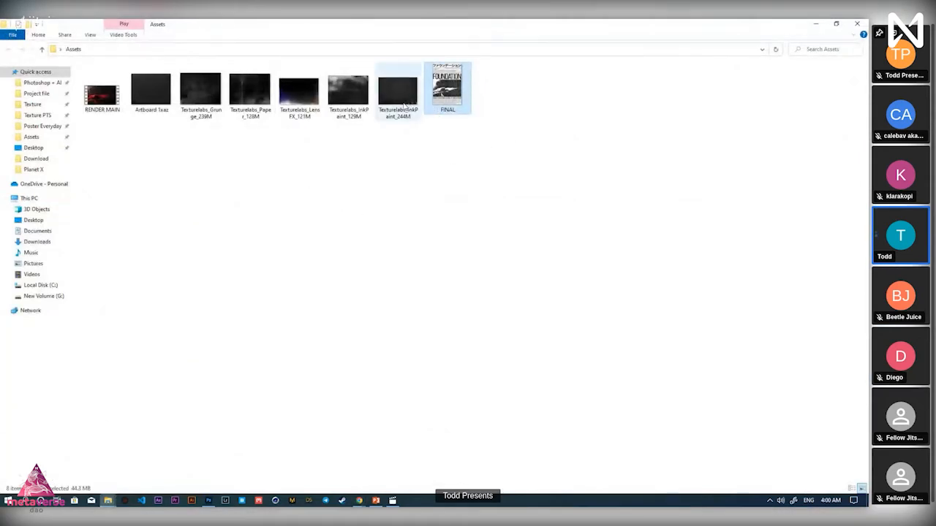
Return to the Assets folder and open the FINAL poster image in the media viewer
click(458, 157)
click(453, 107)
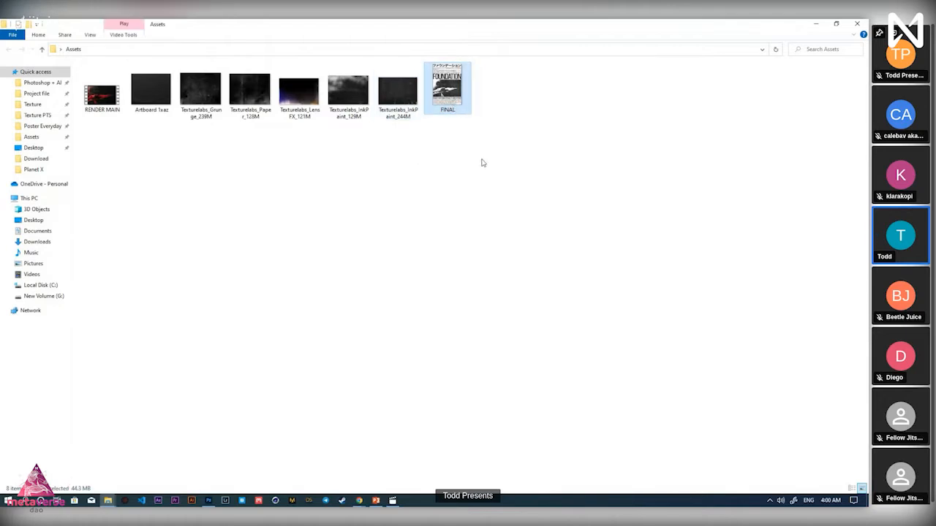
drag(509, 171, 81, 66)
click(211, 500)
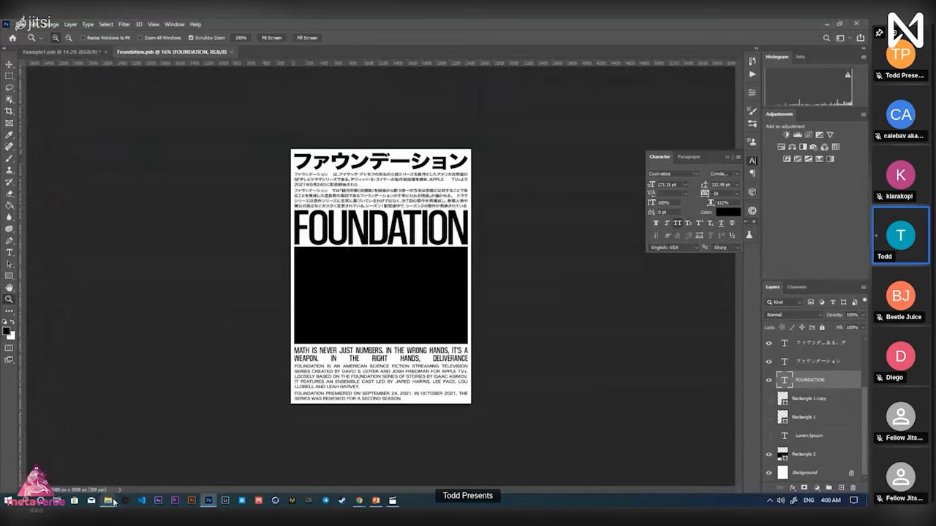
mouse_move(110, 501)
click(76, 453)
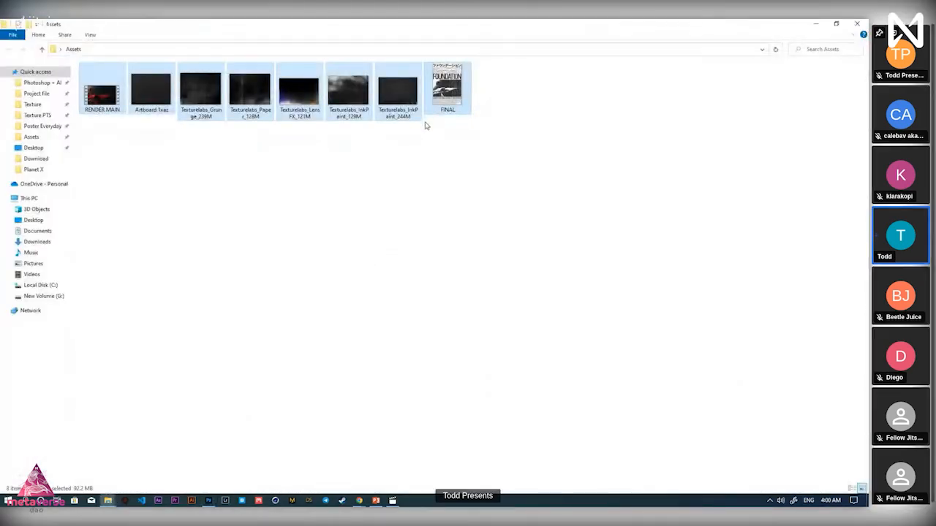
click(489, 198)
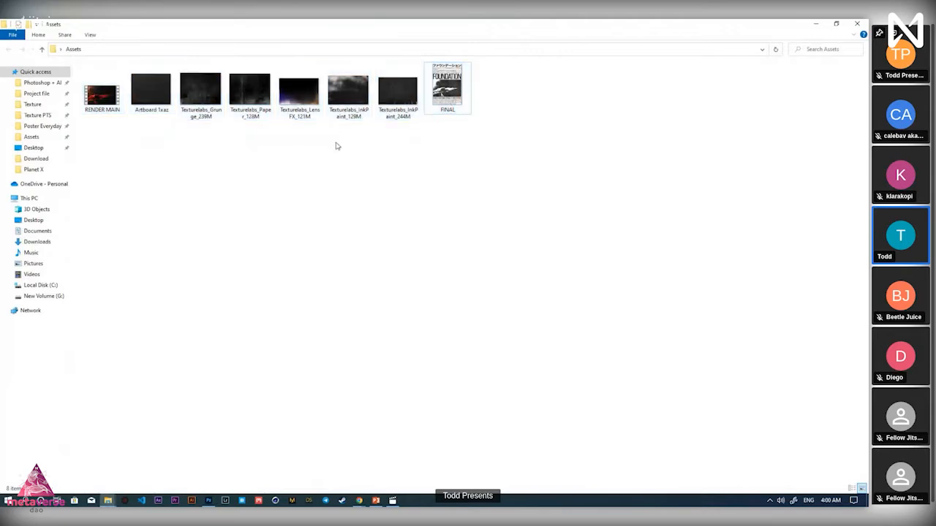
double_click(447, 88)
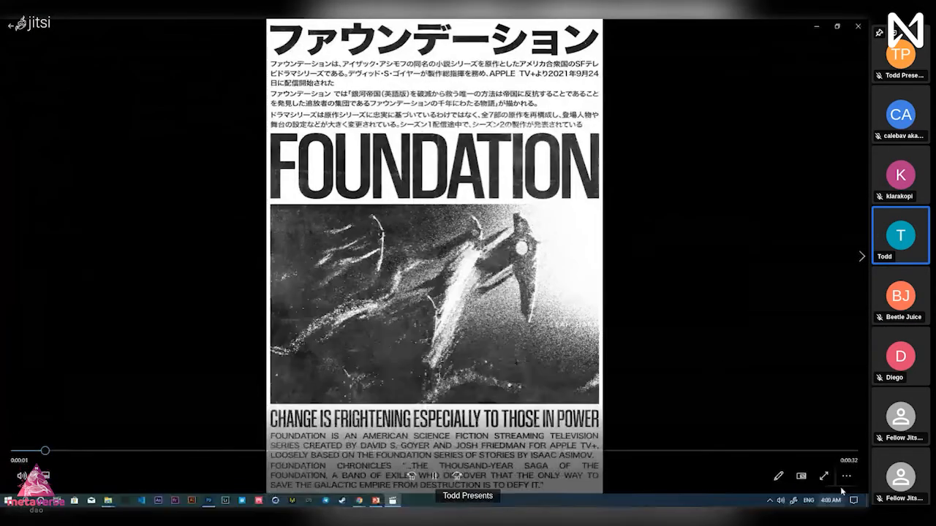
Close the FINAL viewer and drag the RENDER MAIN video from Assets onto the Photoshop canvas
click(856, 27)
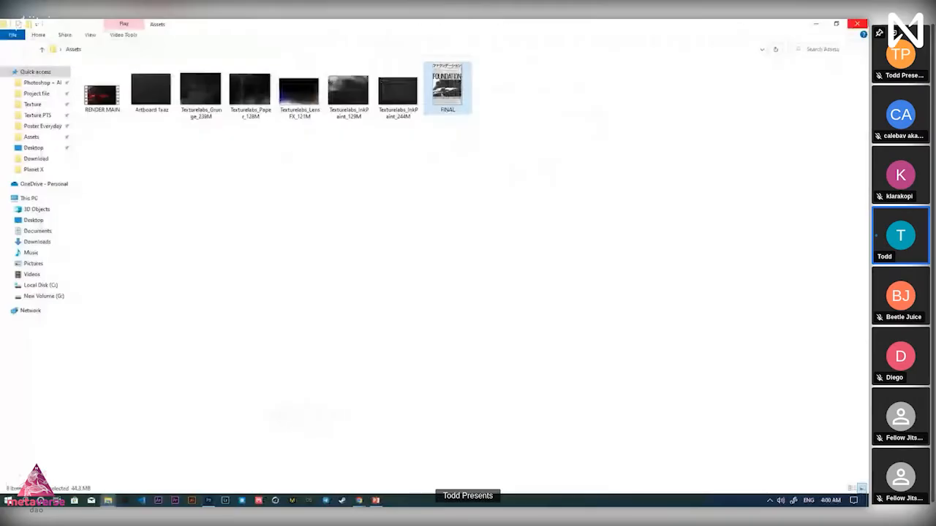
key(alt+Tab)
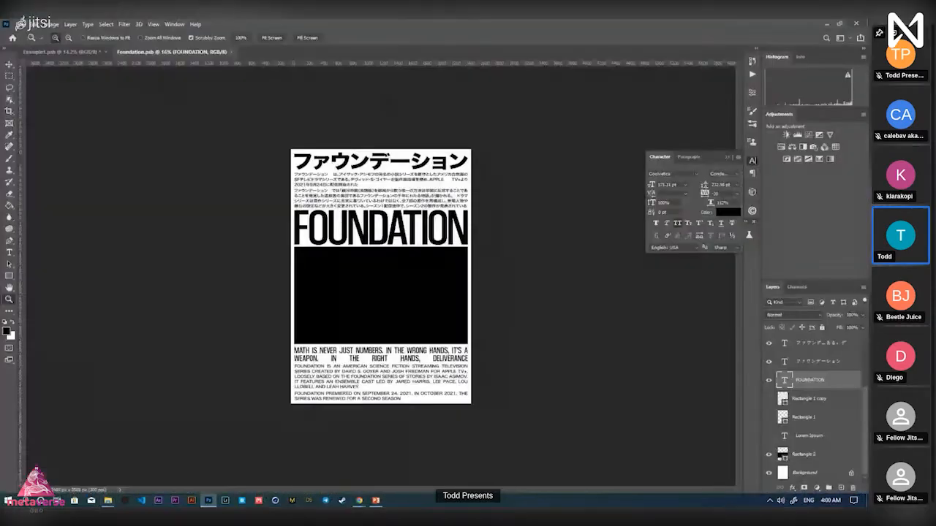
key(alt+Tab)
key(alt+Tab)
key(alt+Tab)
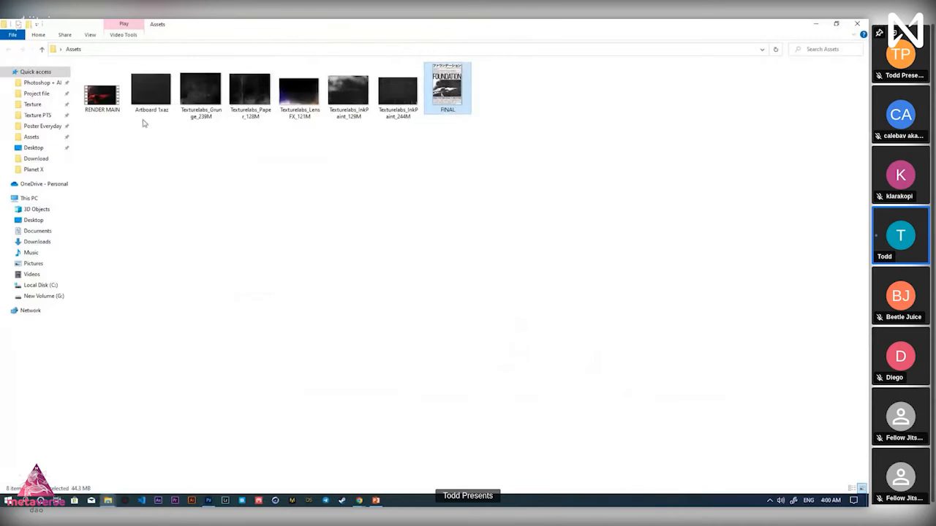
click(106, 112)
click(151, 187)
click(107, 105)
drag(107, 105, 150, 169)
click(126, 136)
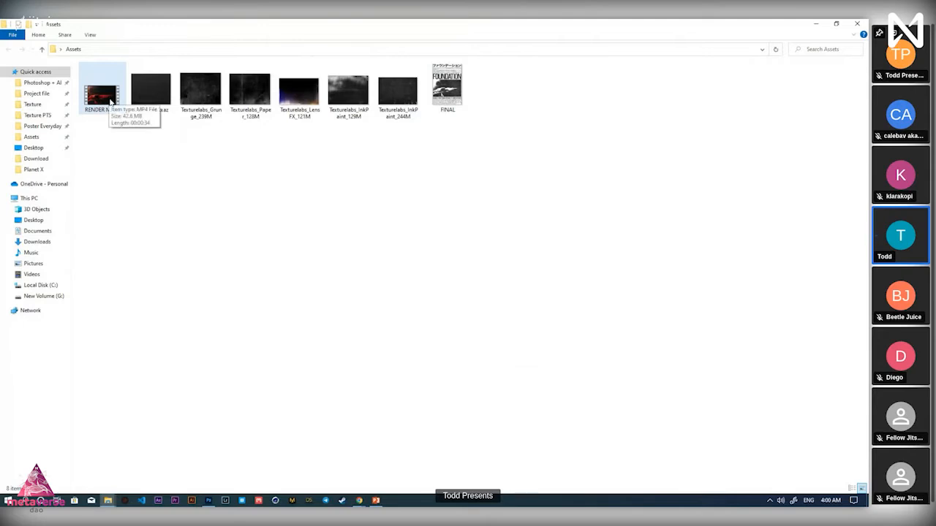
click(107, 112)
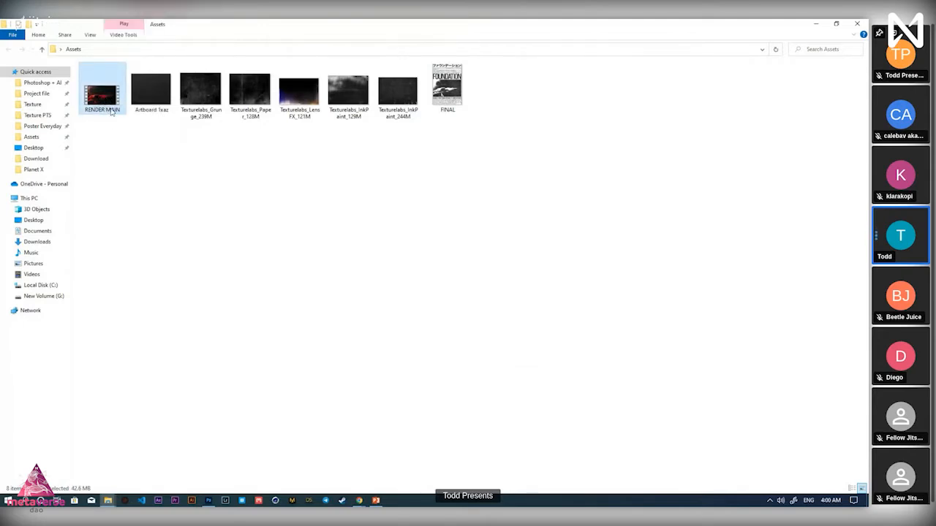
drag(111, 109, 462, 293)
key(alt+Tab)
Commit the RENDER MAIN placement and nudge the footage into position over the black rectangle
click(432, 40)
key(z)
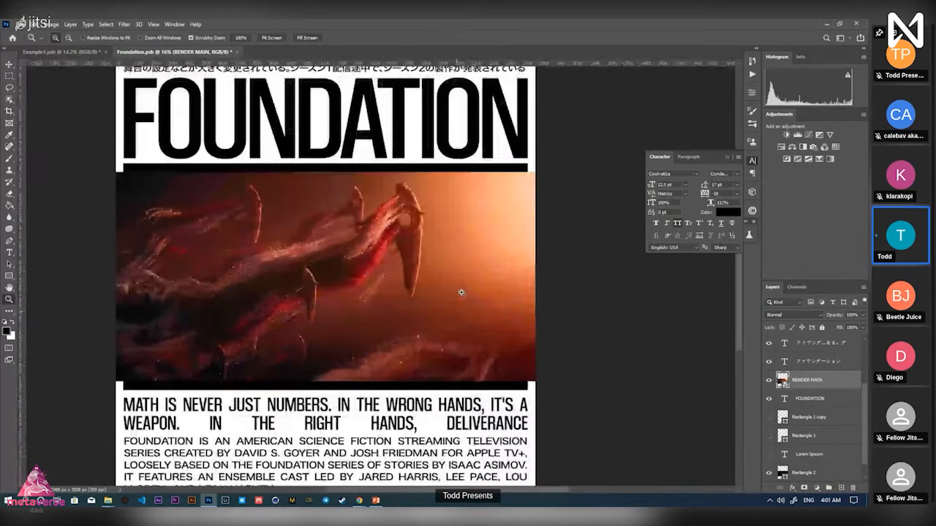
key(v)
drag(503, 244, 505, 261)
click(585, 149)
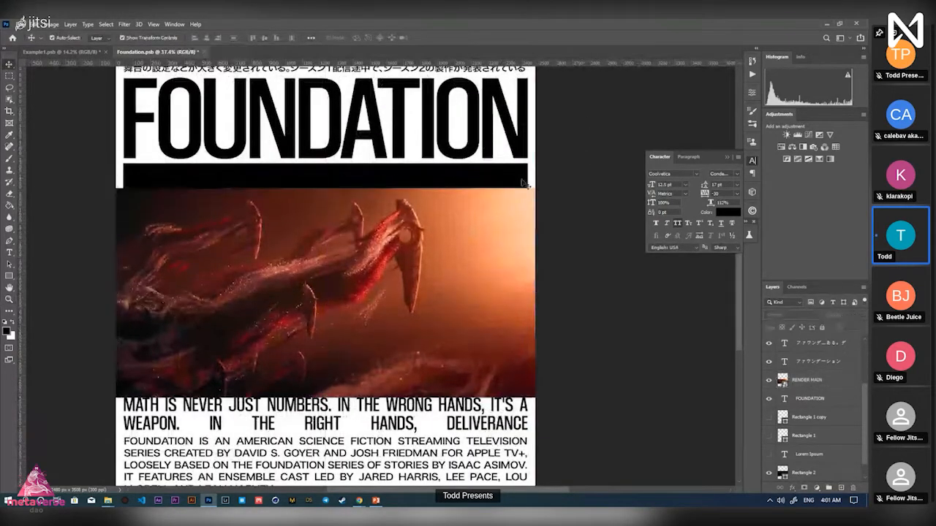
click(525, 183)
click(472, 287)
click(474, 178)
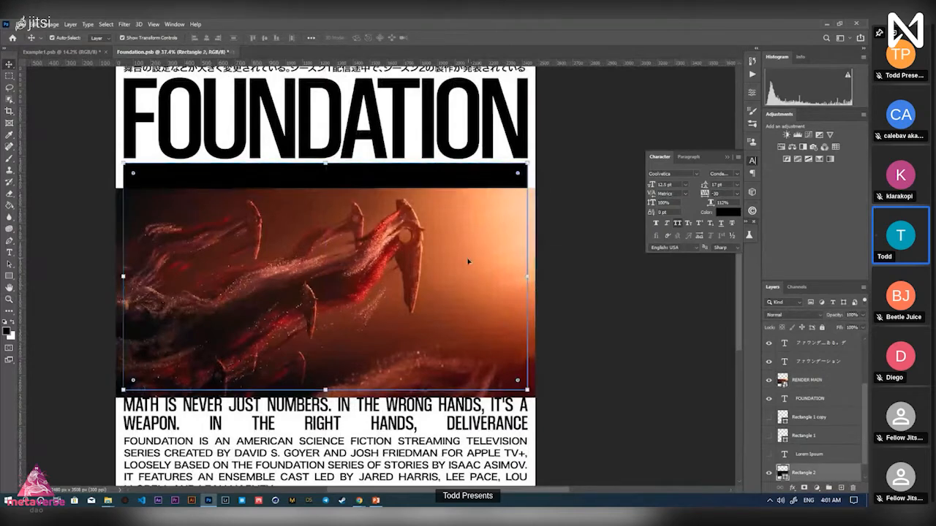
mouse_move(468, 261)
mouse_down()
mouse_move(470, 245)
mouse_move(470, 256)
mouse_up()
Scale the RENDER MAIN footage up to about 51% and shift it up about 12 px
key(ctrl+t)
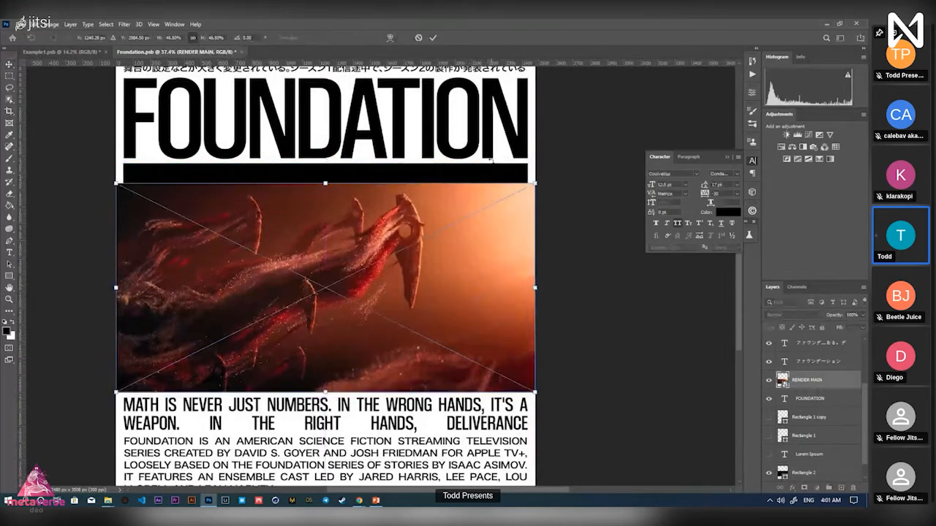
key(Return)
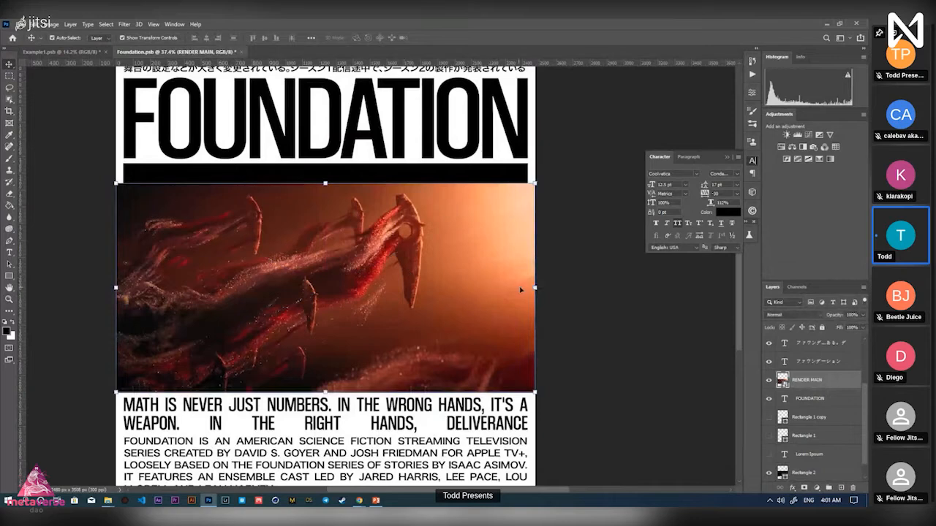
drag(533, 287, 562, 280)
mouse_move(511, 302)
mouse_down()
mouse_move(515, 282)
mouse_move(512, 294)
mouse_up()
click(431, 38)
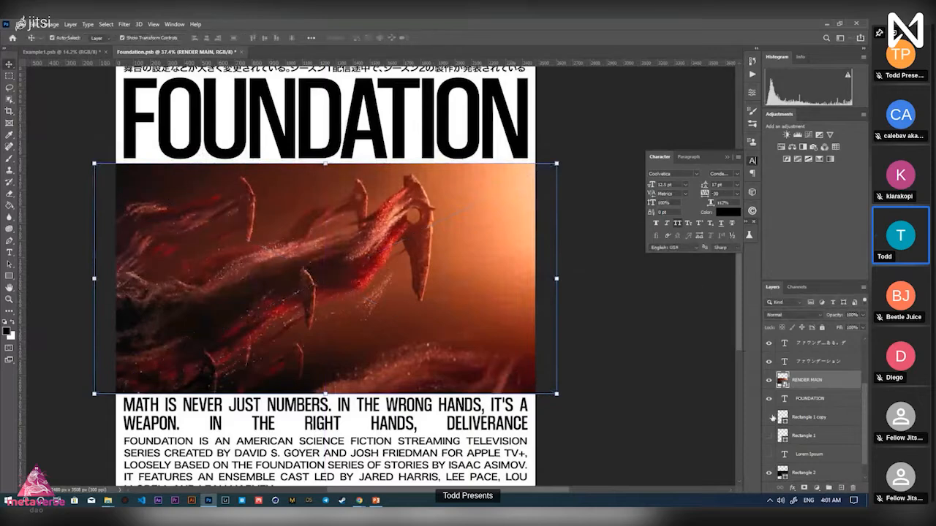
Move the RENDER MAIN layer below Lorem Ipsum and shift the footage down about 84 px
click(771, 386)
drag(789, 386, 801, 466)
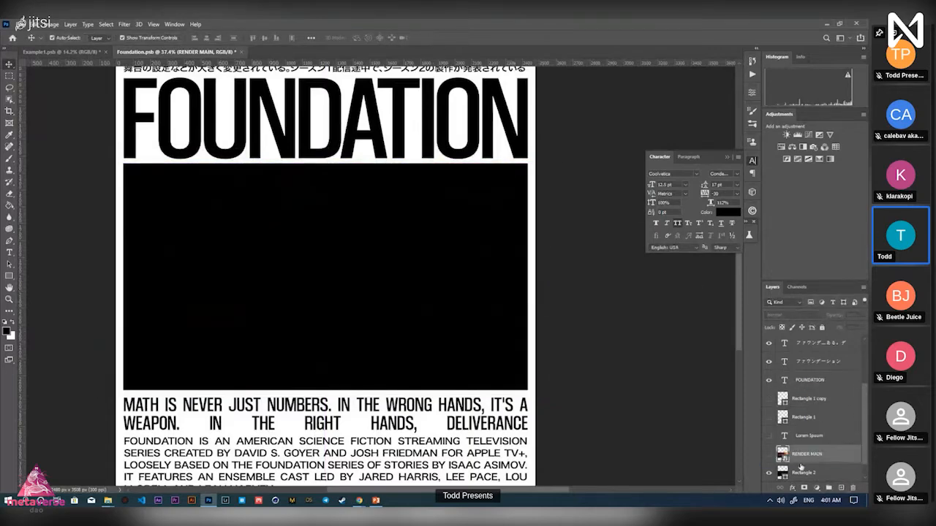
click(769, 455)
key(z)
drag(466, 288, 381, 266)
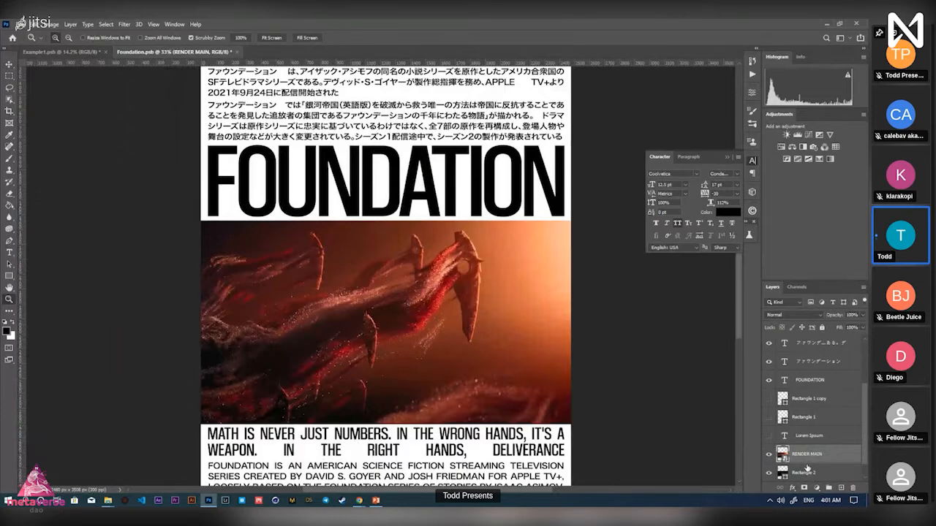
drag(525, 347, 514, 347)
key(v)
mouse_move(470, 306)
mouse_down()
mouse_move(471, 368)
mouse_move(499, 316)
mouse_move(471, 320)
mouse_up()
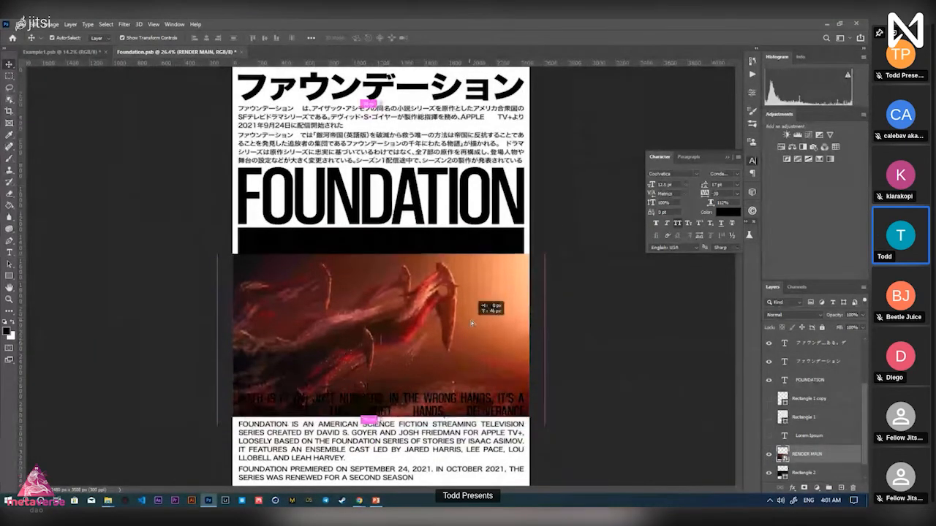
key(z)
click(537, 252)
drag(536, 252, 521, 264)
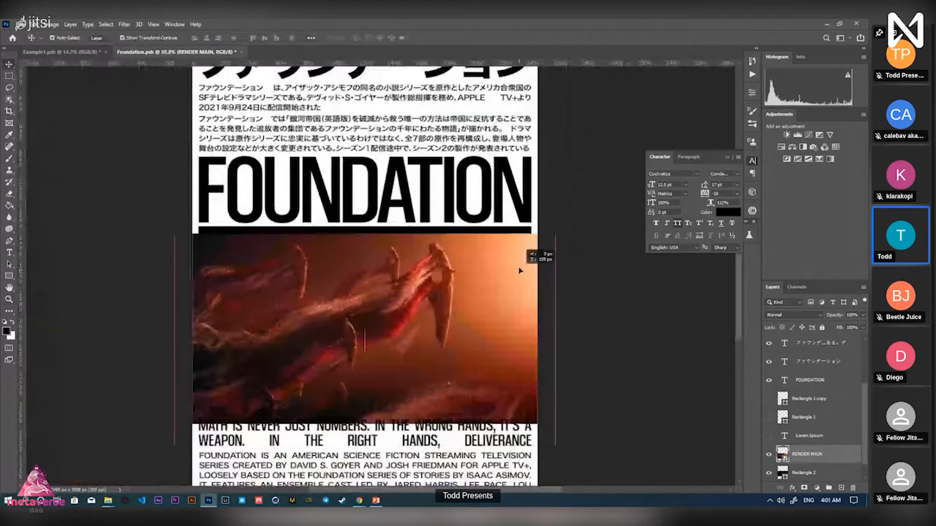
Apply a first clipping mask to the RENDER MAIN footage
key(v)
right_click(827, 444)
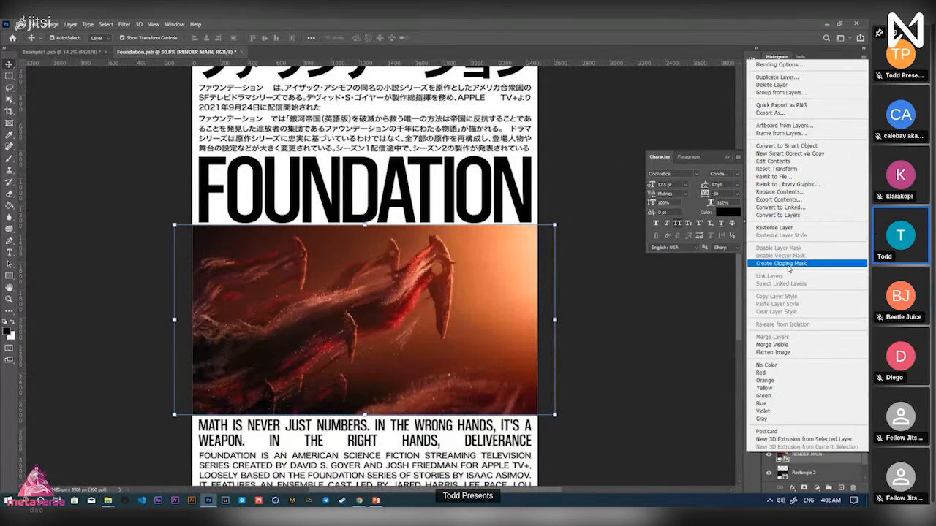
click(787, 265)
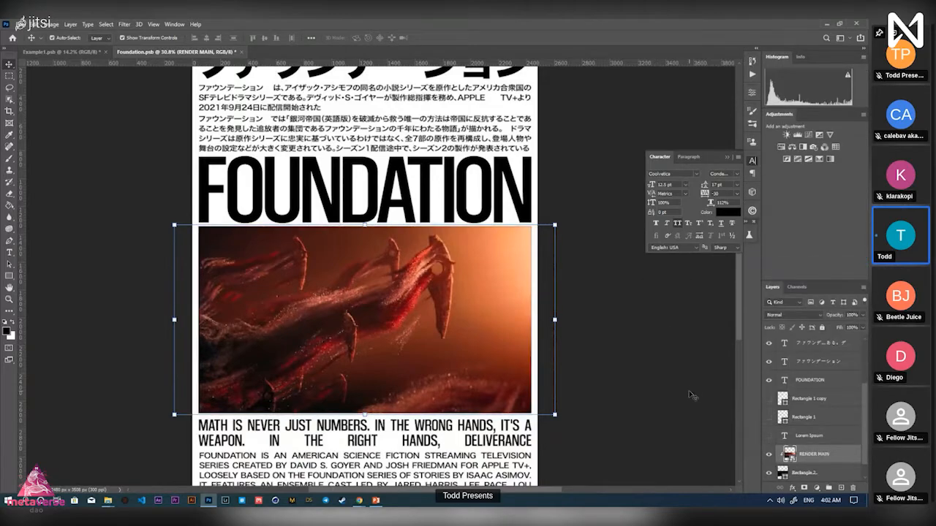
key(z)
mouse_move(497, 245)
mouse_down()
mouse_move(544, 246)
mouse_move(489, 260)
mouse_up()
Move RENDER MAIN above Lorem Ipsum and toggle its visibility to compare with the black rectangle
key(v)
mouse_move(806, 454)
mouse_down()
mouse_move(807, 426)
mouse_move(817, 463)
mouse_up()
click(768, 437)
click(769, 456)
click(769, 456)
click(770, 456)
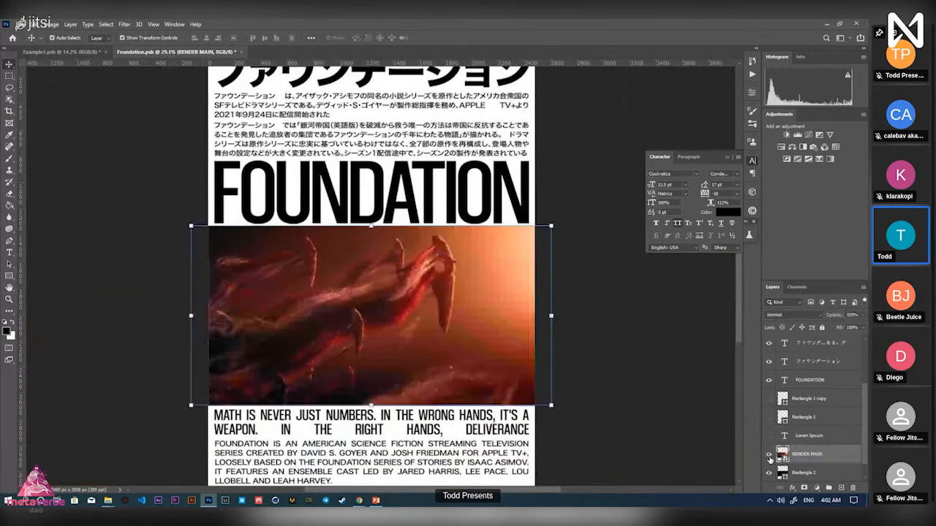
click(771, 457)
click(769, 457)
Clip RENDER MAIN into Rectangle 2 and scale it up slightly to fill the block
right_click(804, 454)
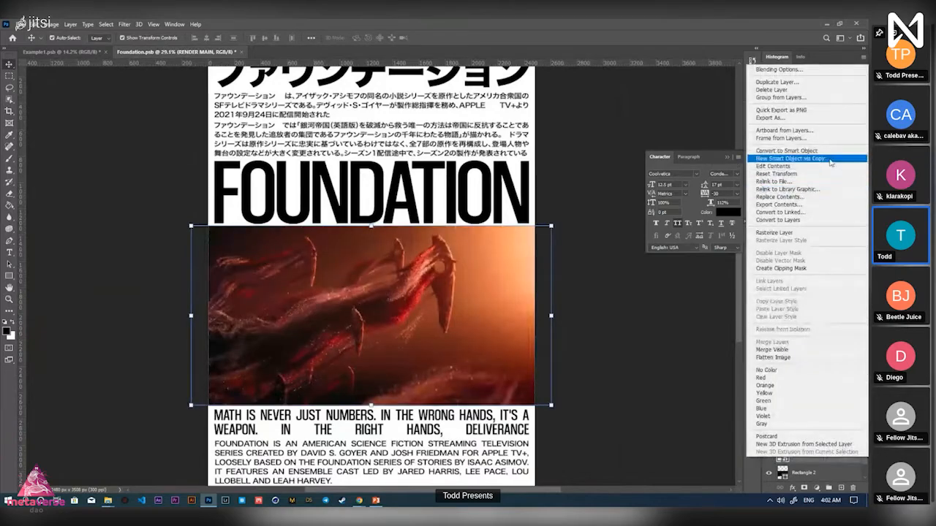
click(807, 269)
scroll(427, 335, up, 2)
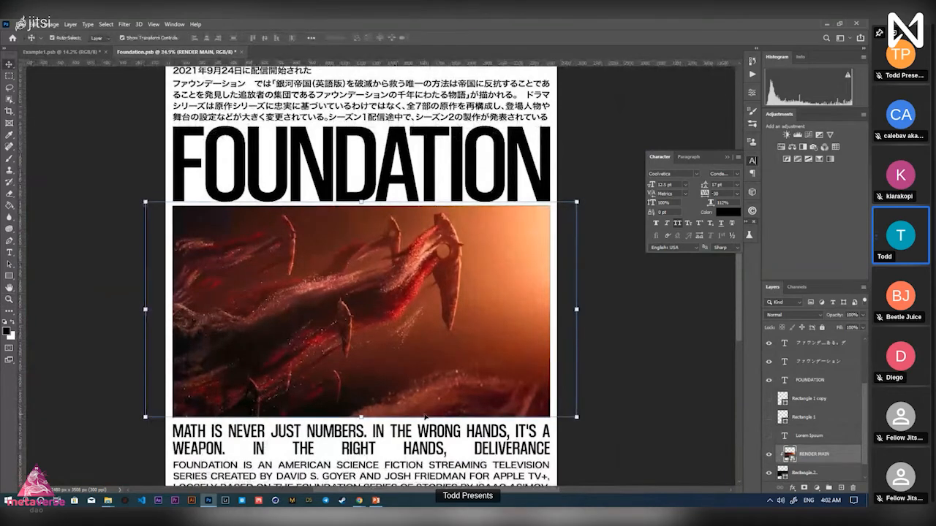
drag(577, 417, 581, 419)
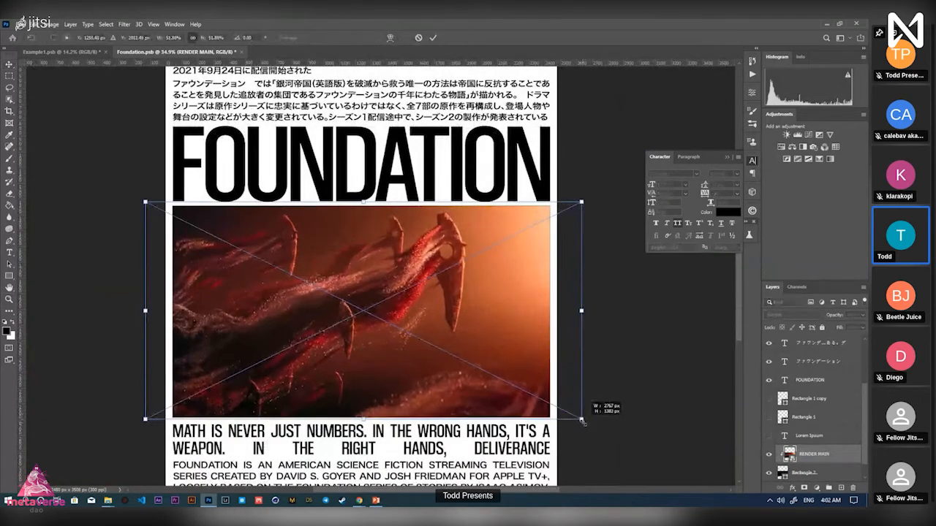
click(432, 37)
With RENDER MAIN as the active layer, open Filter > Filter Gallery
click(126, 24)
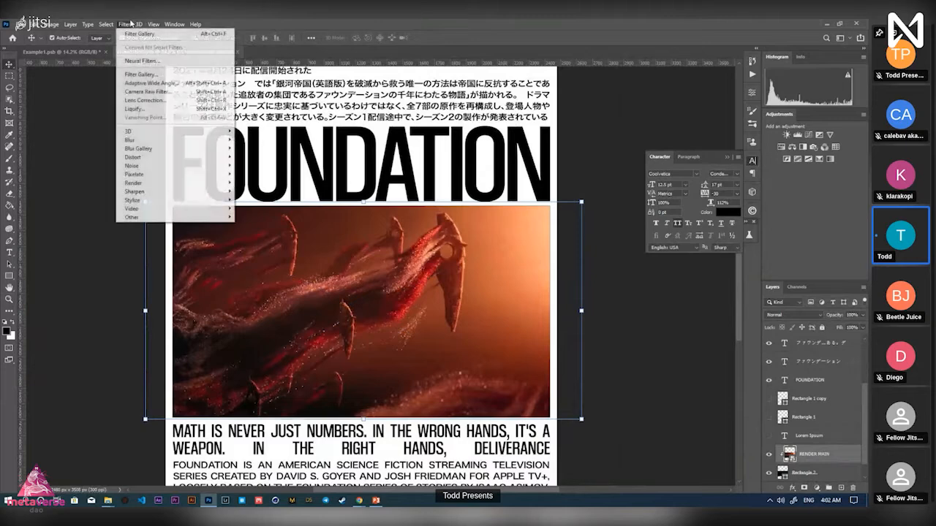
click(50, 210)
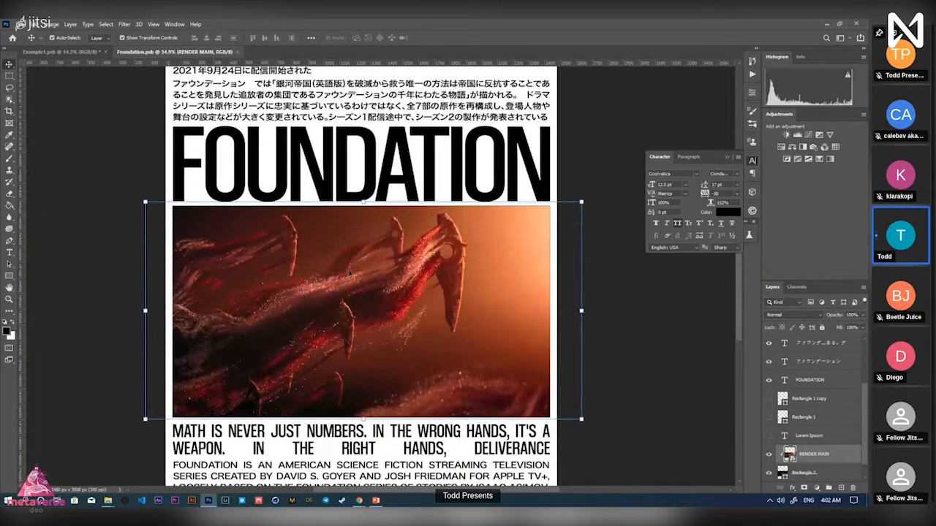
click(627, 327)
click(434, 310)
click(124, 24)
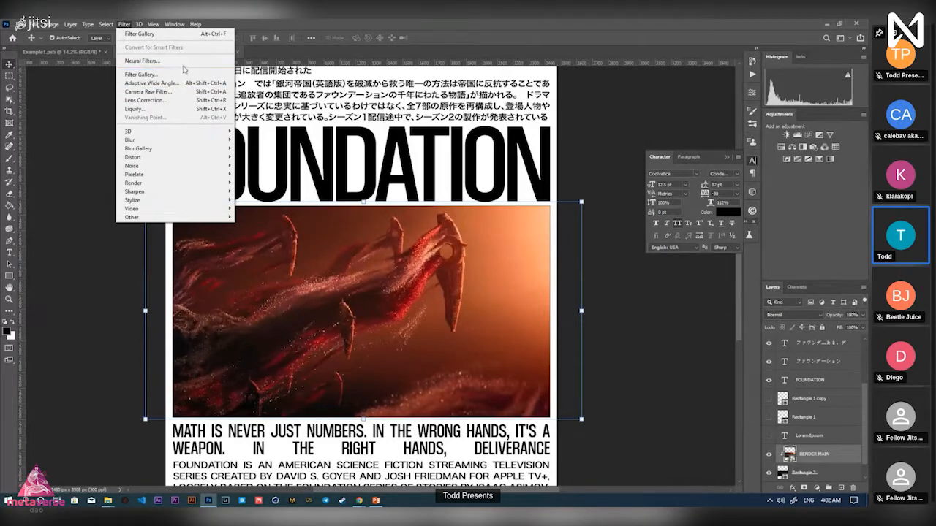
click(835, 457)
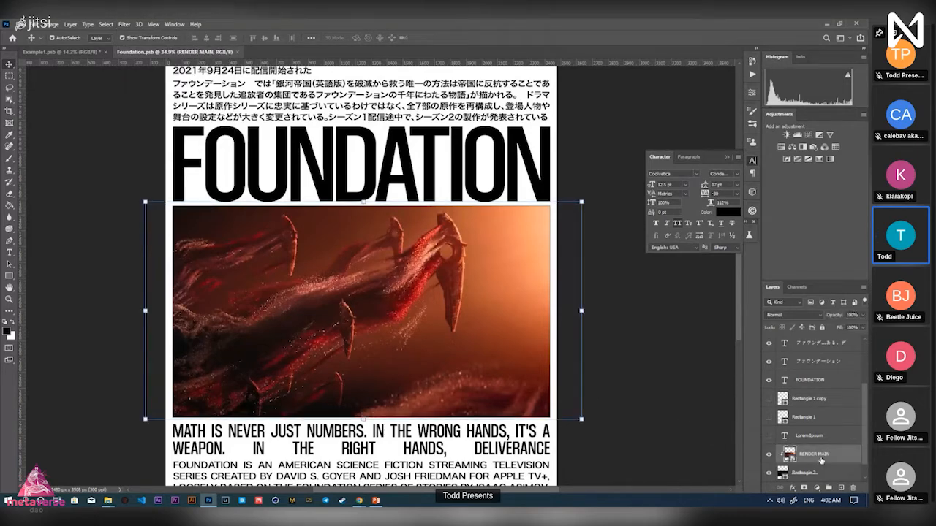
click(124, 25)
click(162, 76)
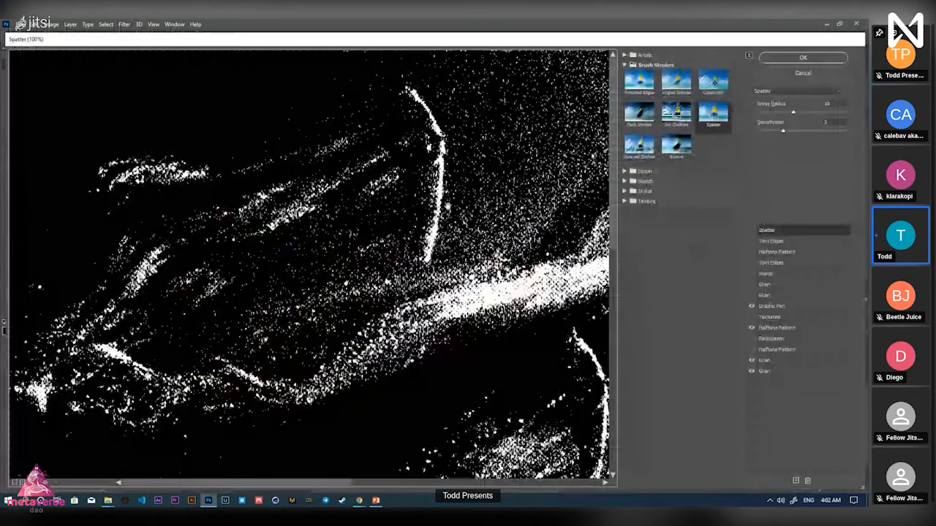
Zoom the preview out and drag the effect rows so Graphic Pen sits below Halftone Pattern
scroll(308, 264, down, 2)
scroll(308, 265, down, 1)
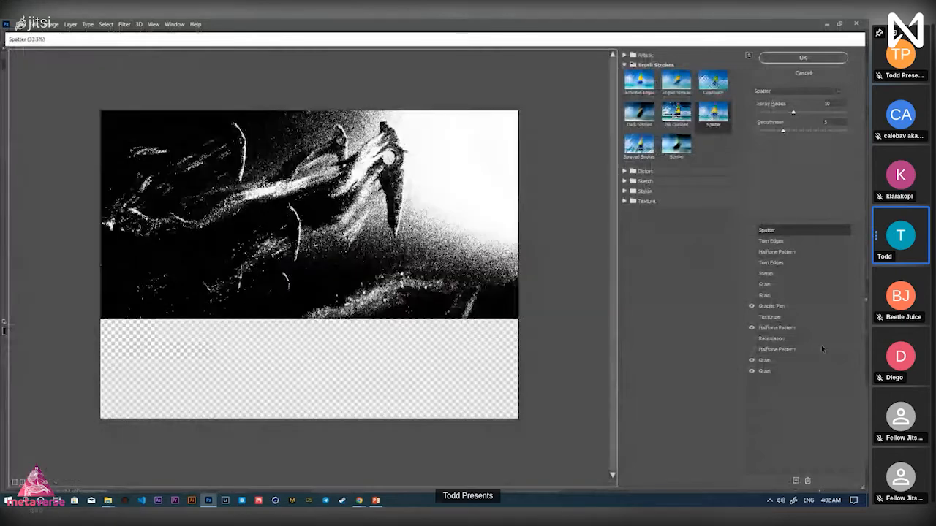
drag(784, 328, 783, 352)
drag(772, 306, 752, 371)
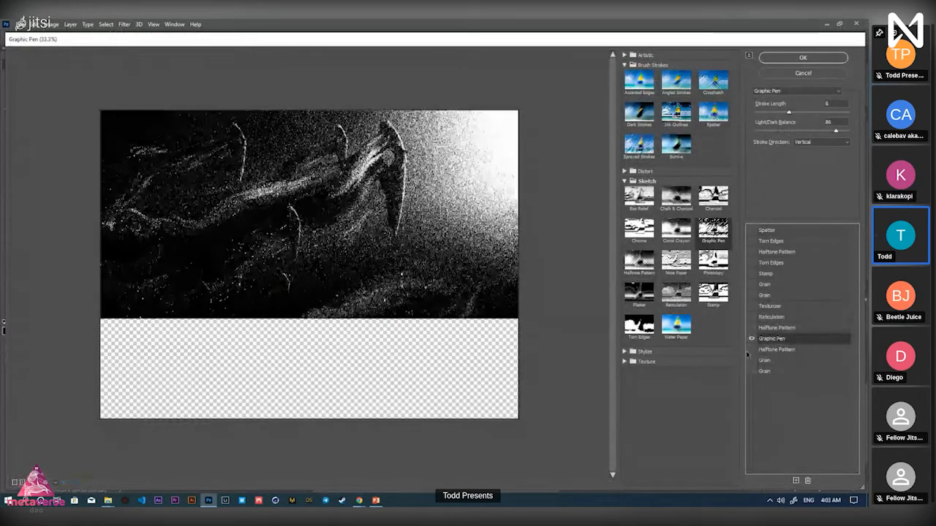
Toggle Graphic Pen off and on to compare, keeping Stroke Length 6 and Light/Dark Balance 86
click(749, 340)
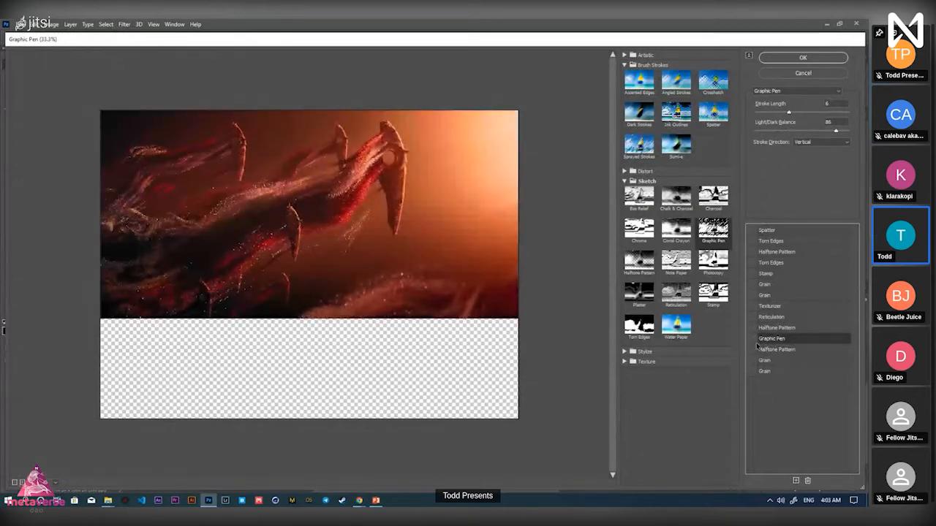
click(752, 339)
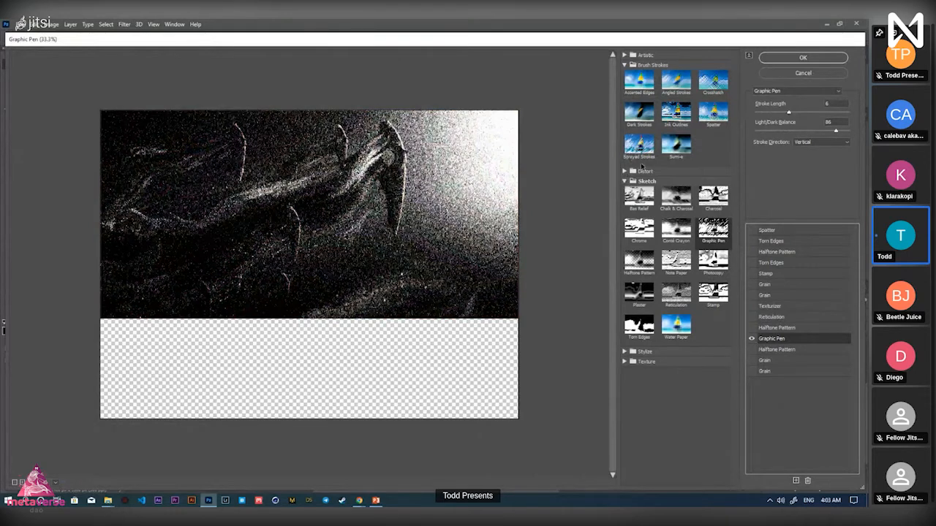
click(625, 182)
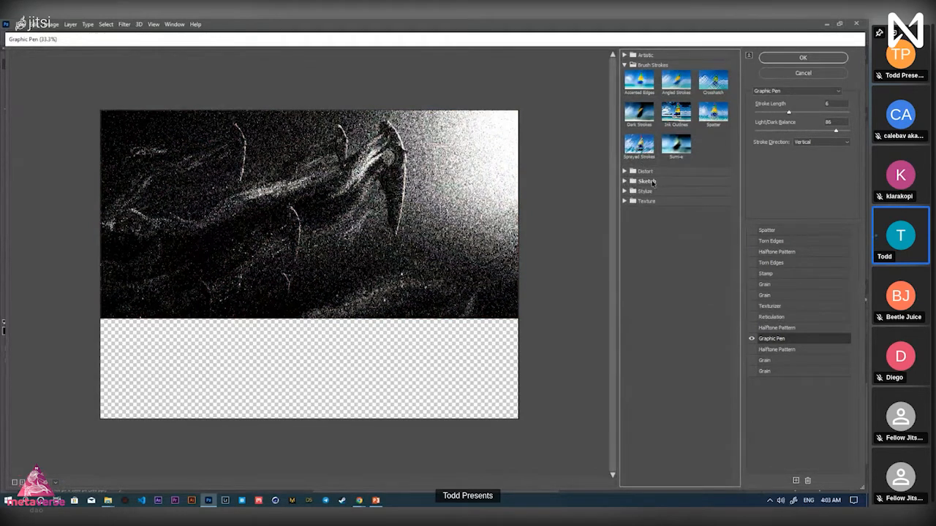
click(632, 183)
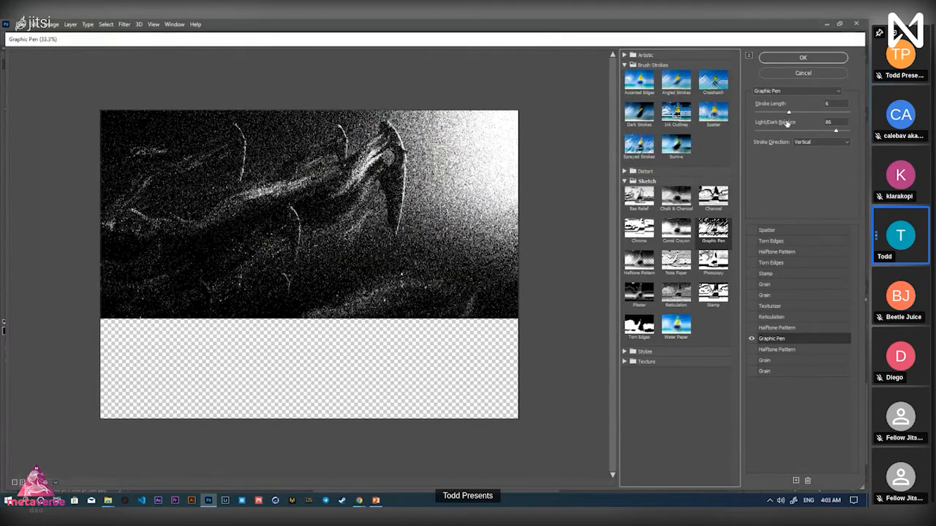
click(817, 124)
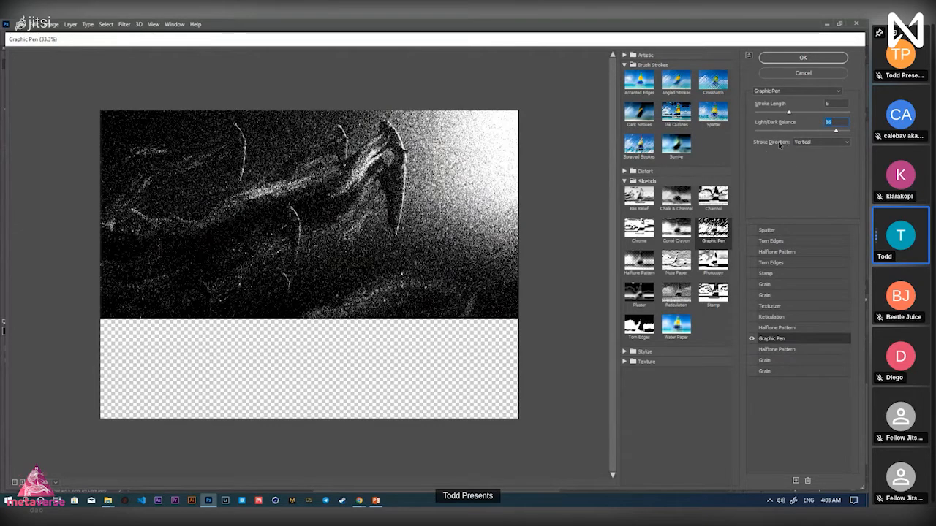
Try each Graphic Pen Stroke Direction, settle on Horizontal, and switch on Halftone Pattern
click(821, 142)
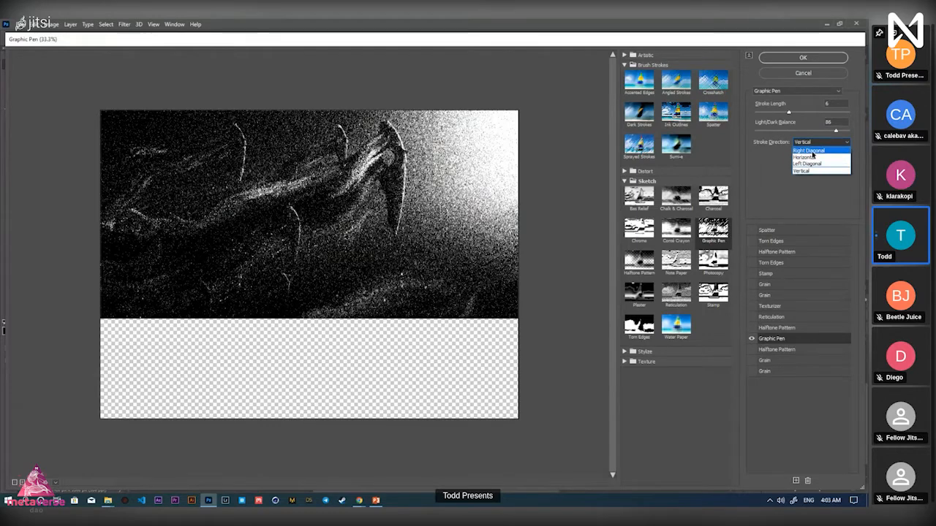
click(811, 151)
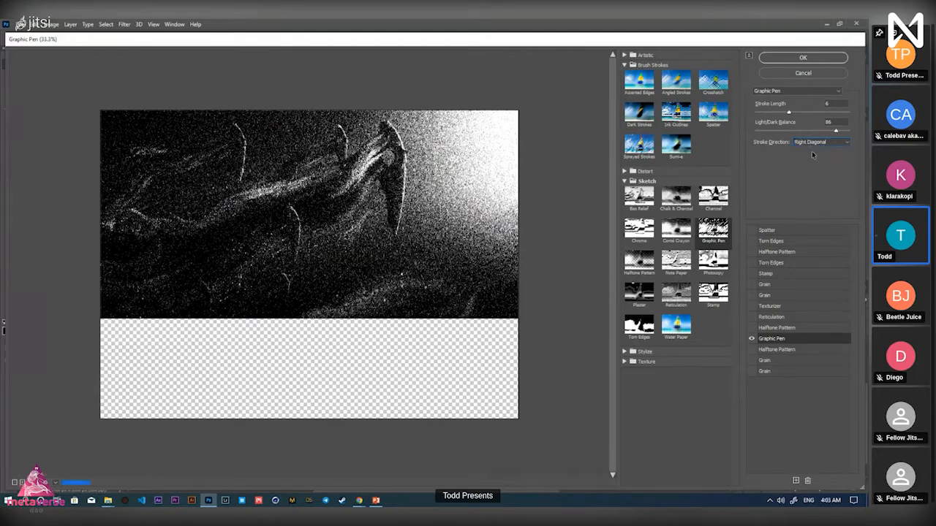
click(813, 143)
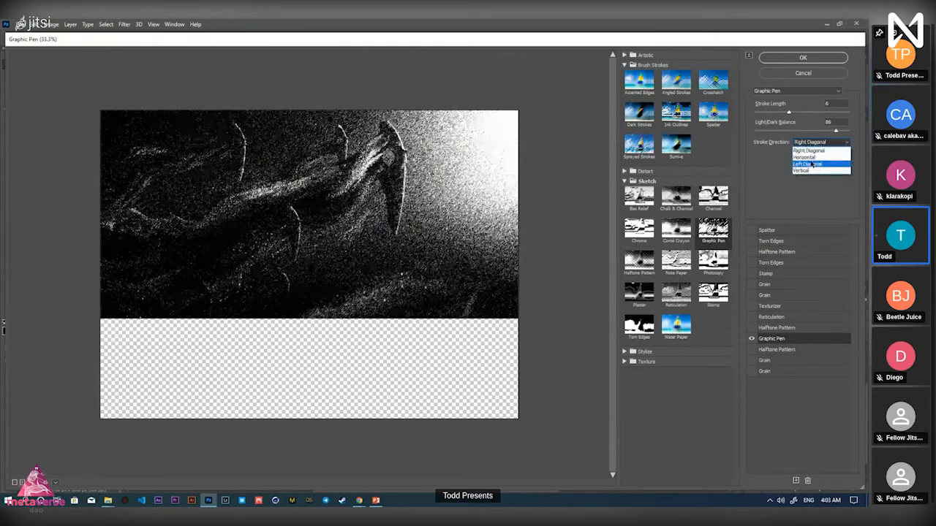
click(807, 157)
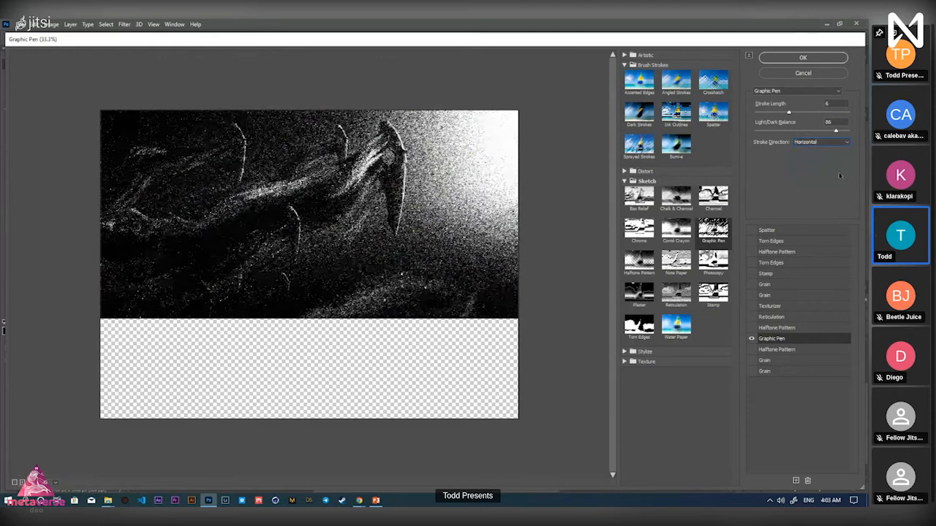
click(823, 144)
click(820, 161)
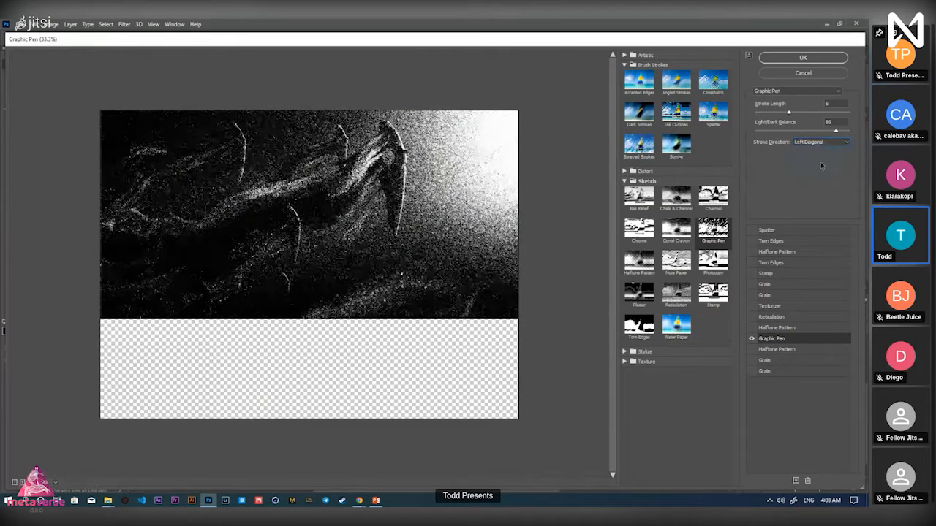
click(823, 142)
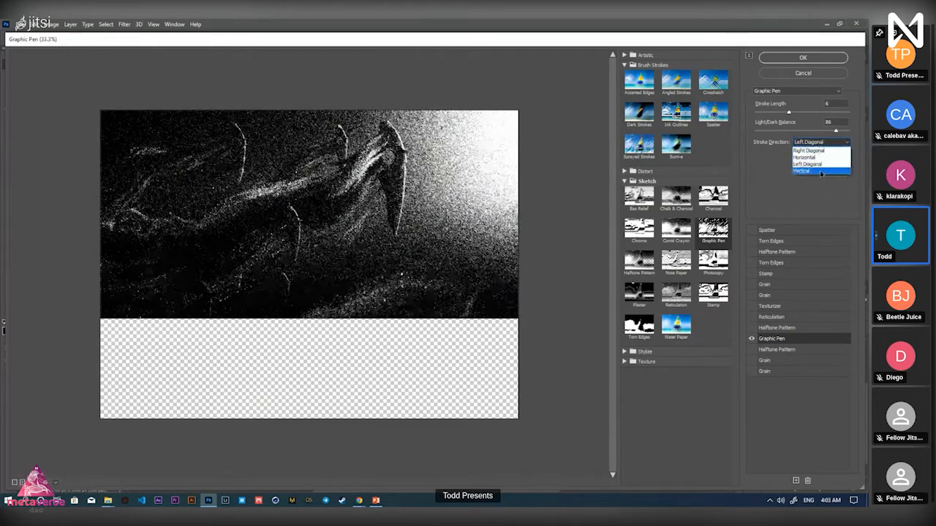
click(820, 171)
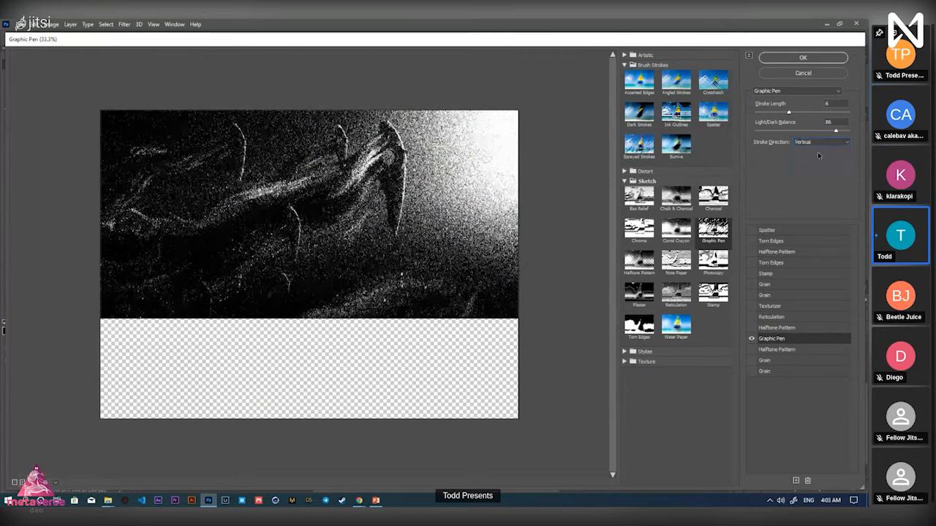
click(819, 143)
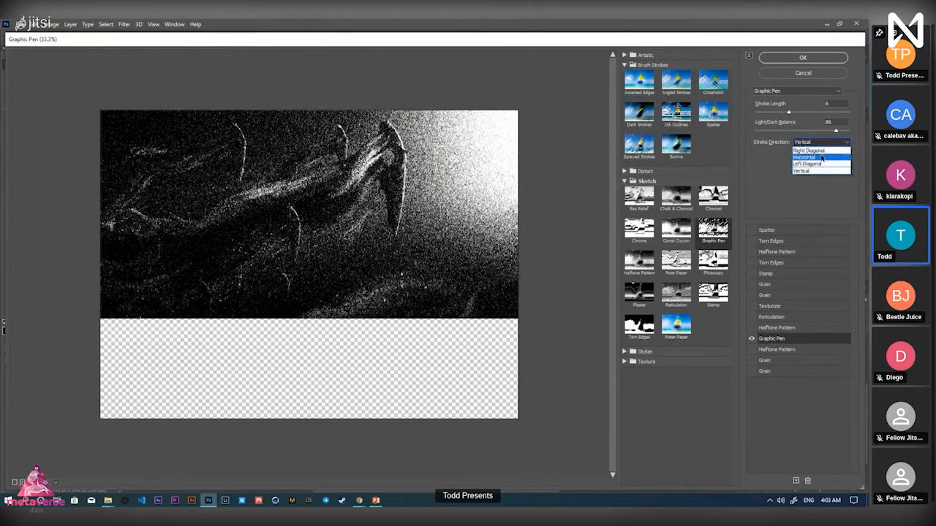
click(820, 158)
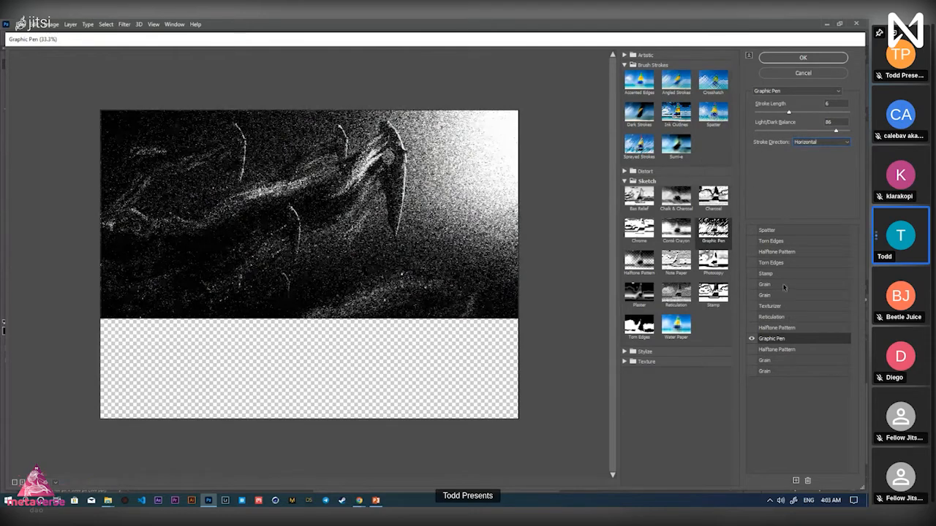
click(752, 350)
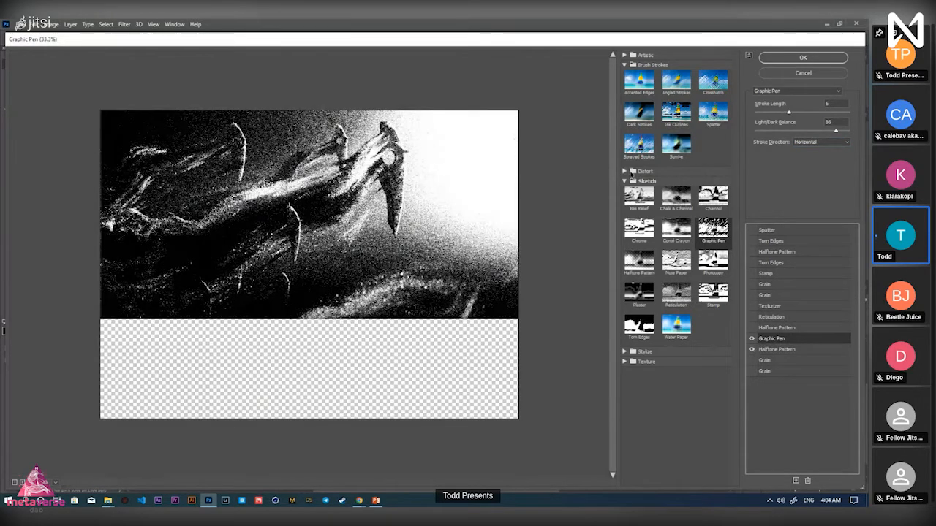
Display the Halftone Pattern settings: Size 2, Contrast 10, Pattern Type Dot
click(625, 181)
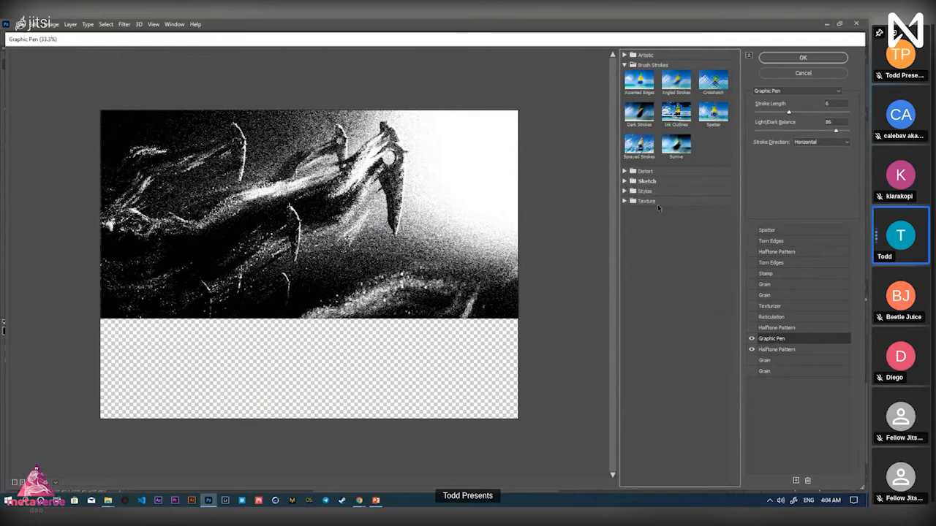
click(625, 181)
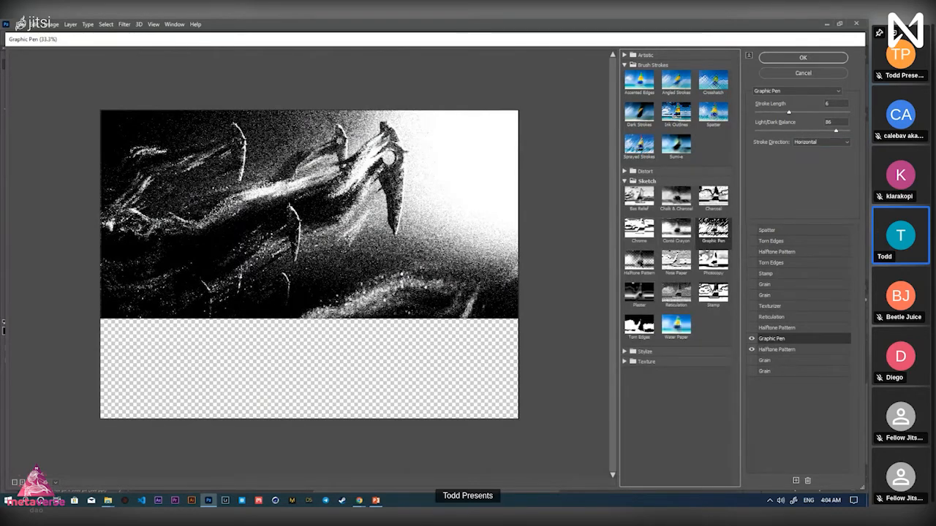
click(642, 264)
key(ctrl+z)
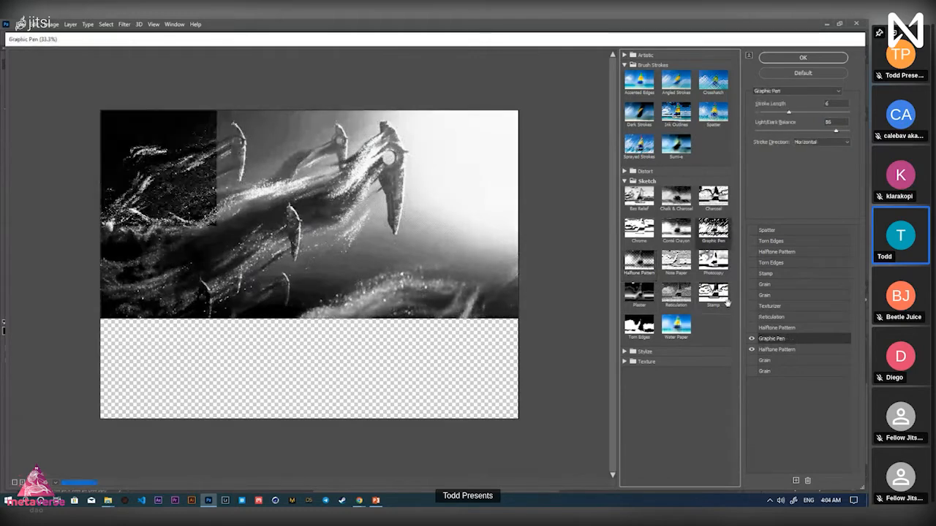
click(797, 350)
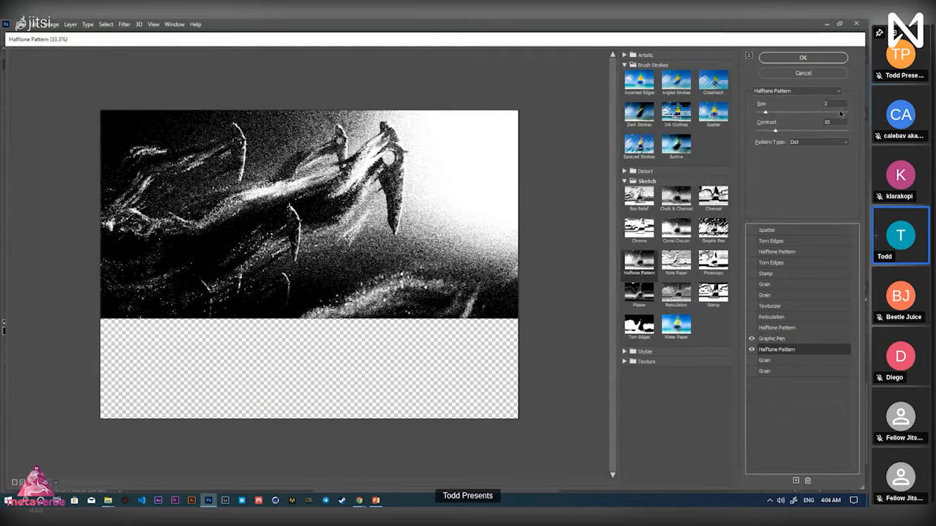
Zoom the preview in and pan around to inspect the halftone dots
drag(832, 104, 816, 125)
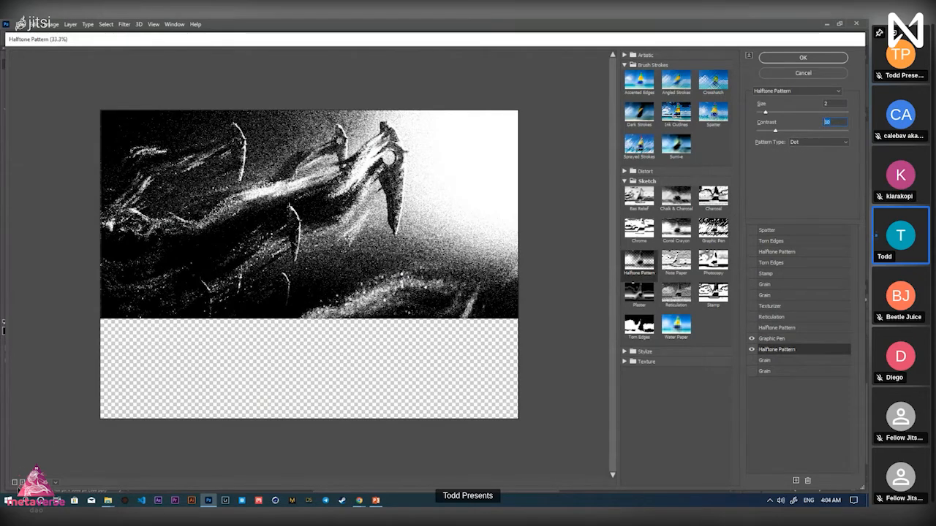
click(22, 482)
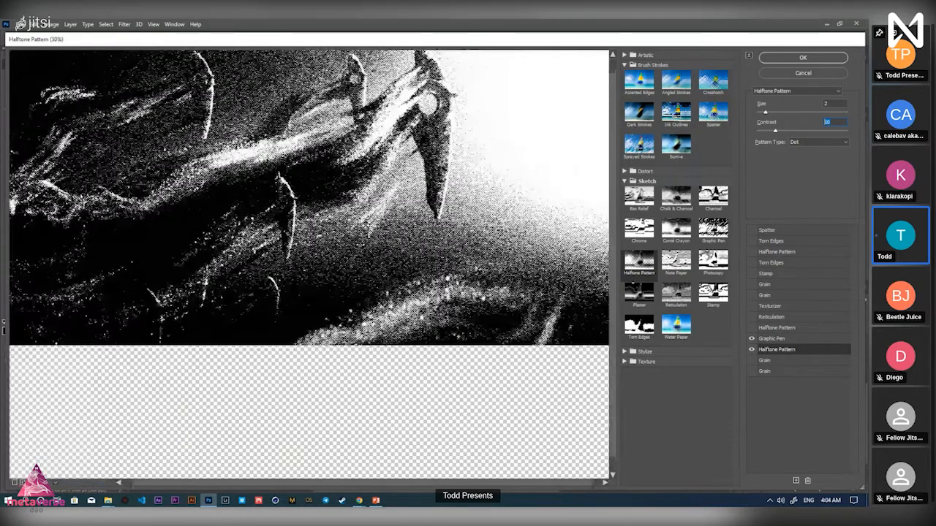
click(21, 483)
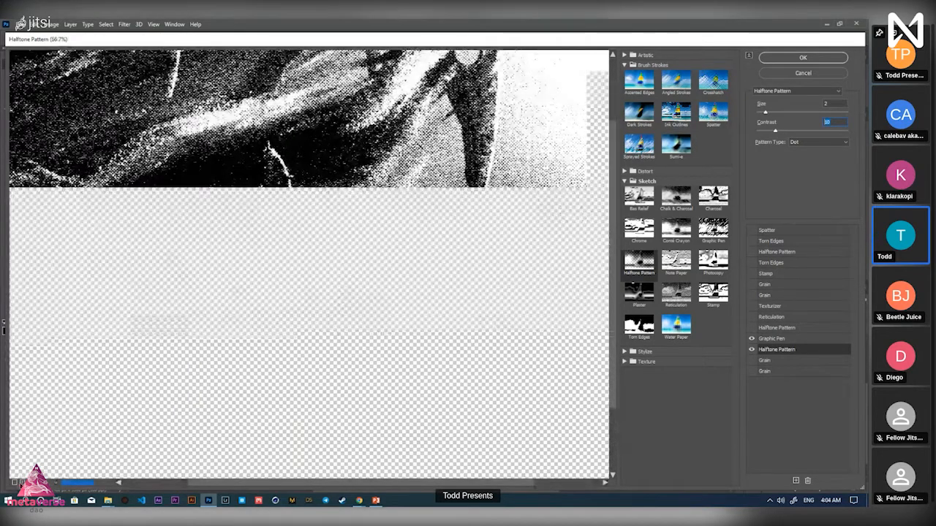
click(22, 483)
click(22, 484)
drag(223, 81, 394, 450)
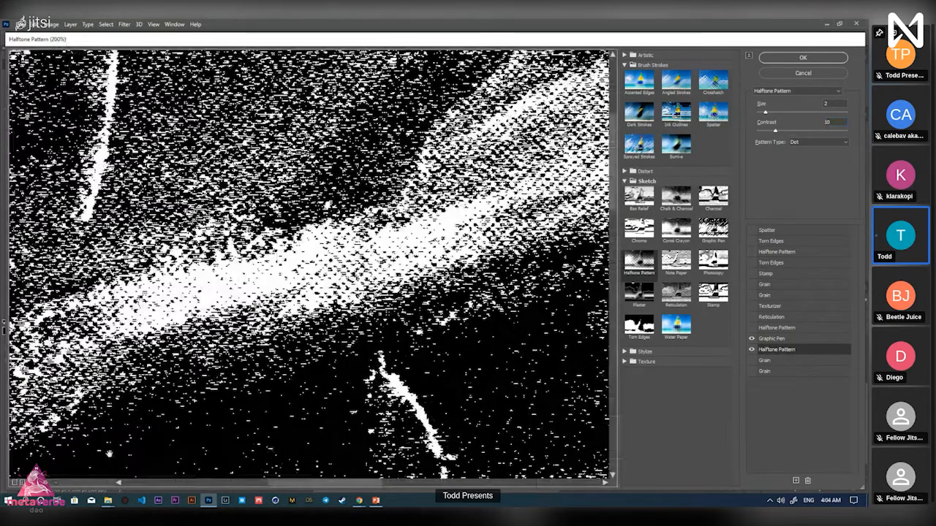
Zoom the preview back out and set Halftone Pattern Type to Circle
click(14, 483)
click(14, 484)
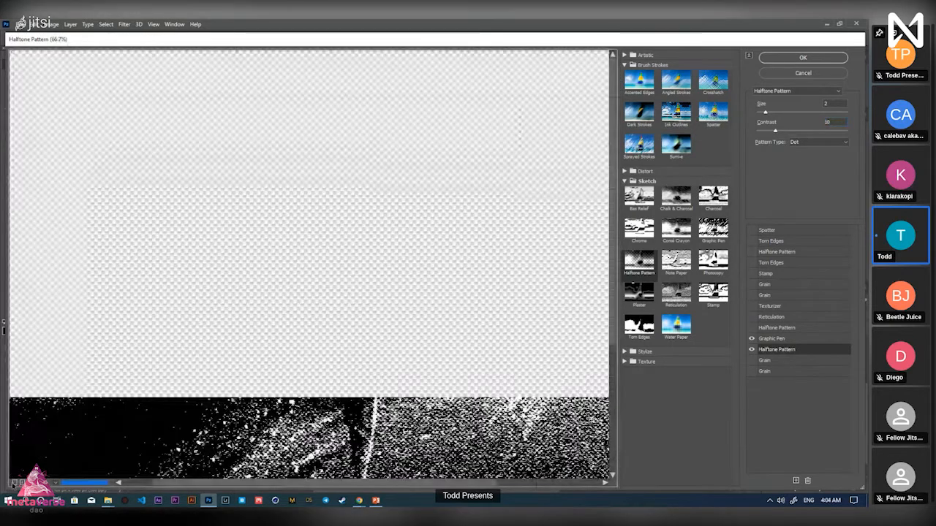
click(13, 483)
click(817, 142)
click(810, 151)
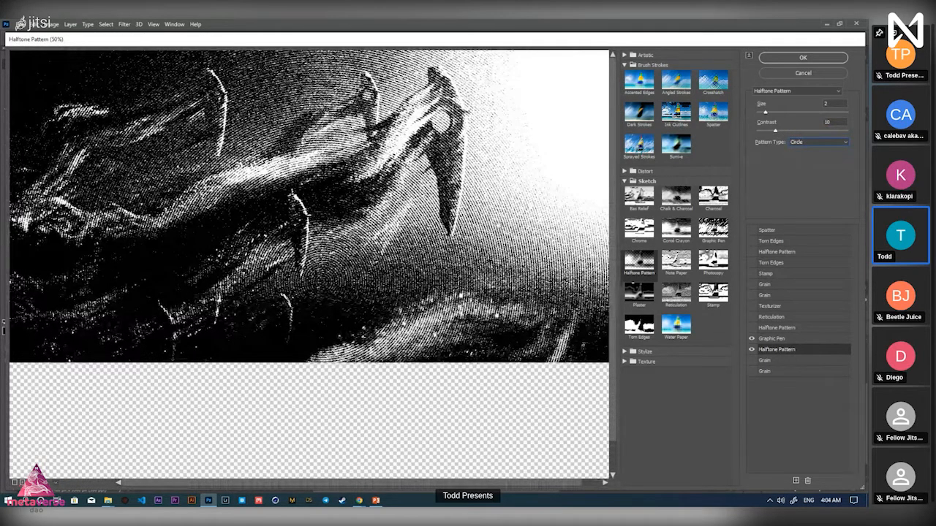
Try a Line halftone pattern with lower contrast and a larger size
click(818, 141)
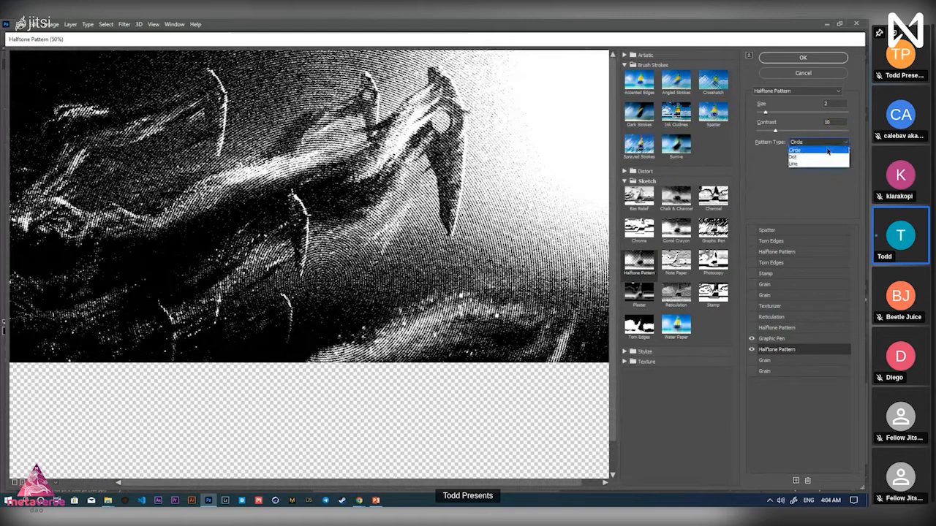
click(821, 165)
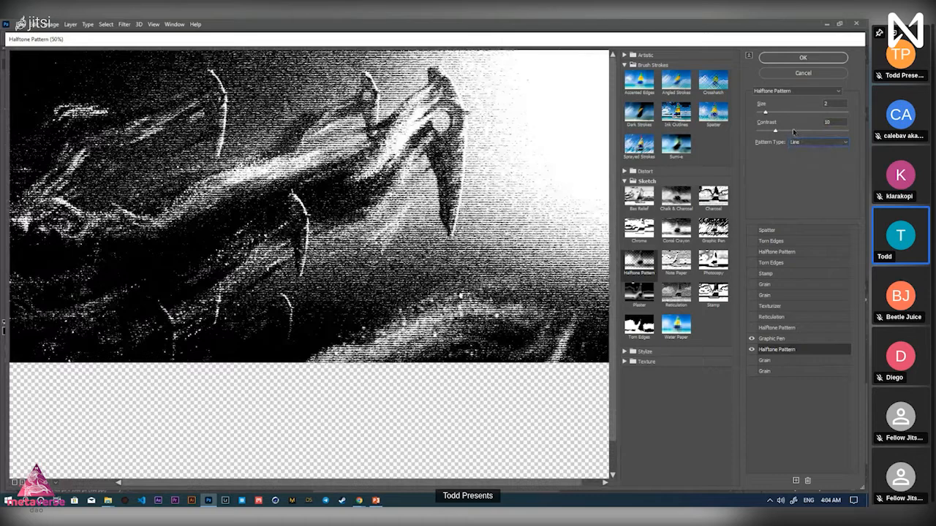
drag(797, 132, 772, 132)
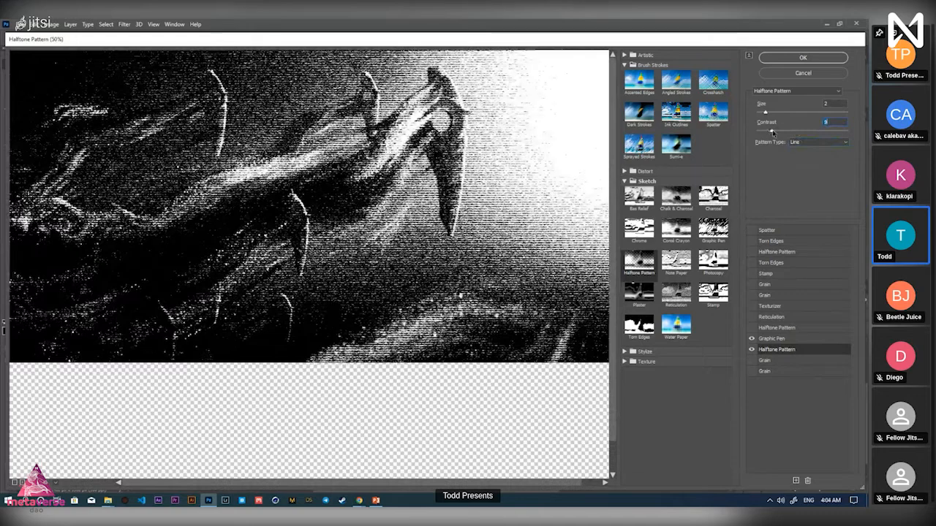
click(790, 112)
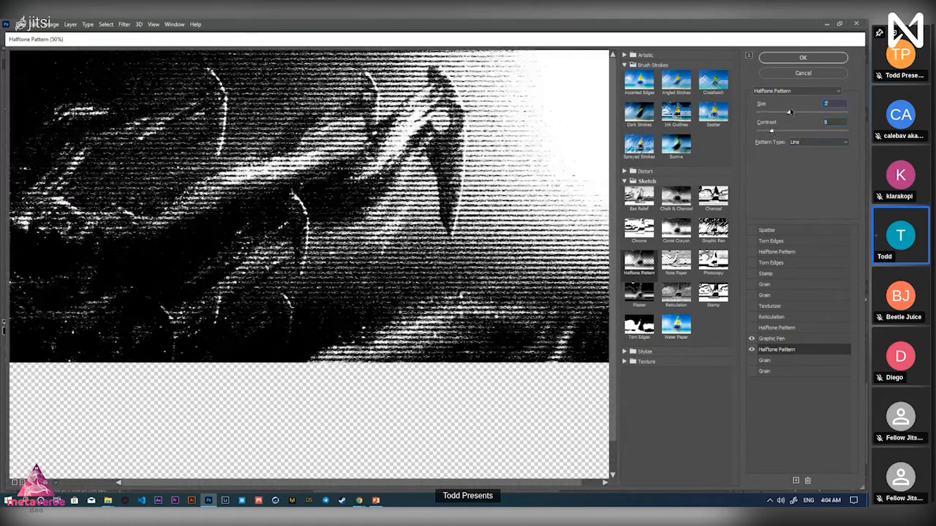
mouse_move(790, 112)
mouse_down()
mouse_move(808, 114)
mouse_move(787, 114)
mouse_up()
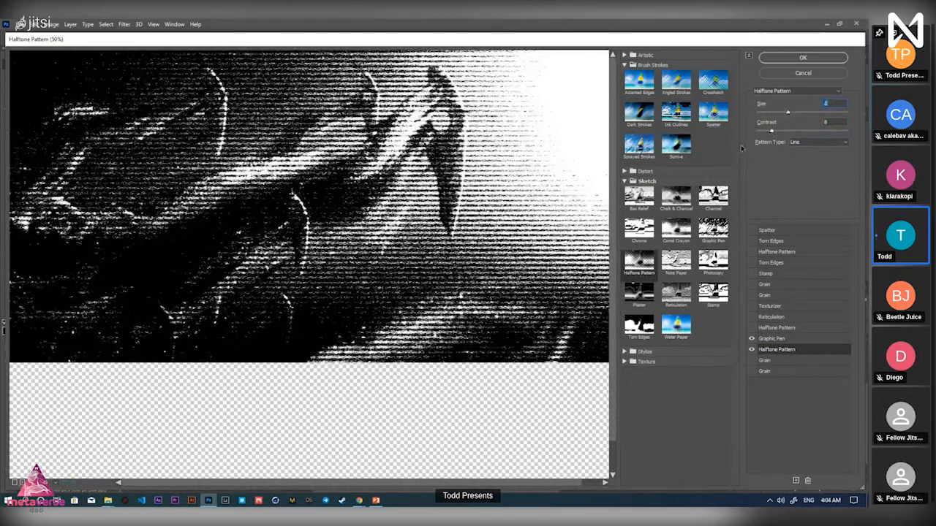
Try Circle, then return the pattern to Dot with Size 2 and Contrast 9
click(817, 142)
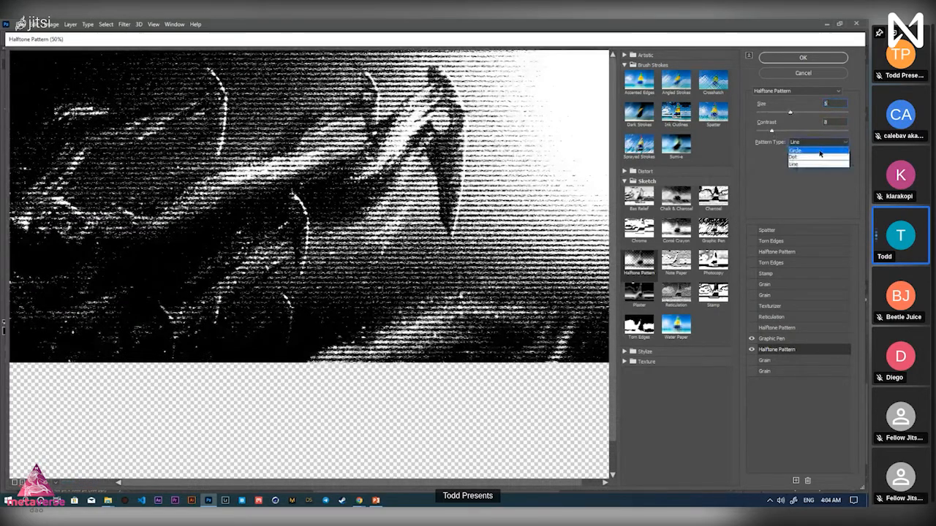
click(819, 151)
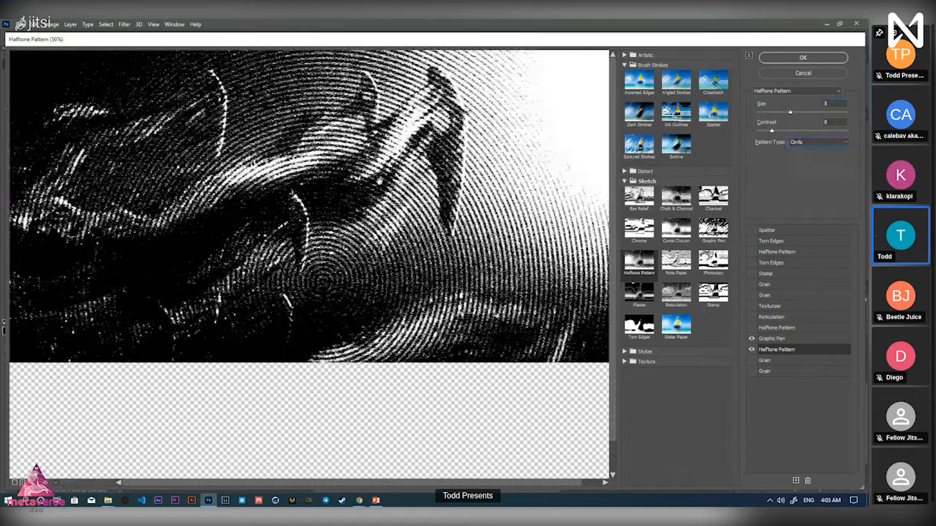
click(811, 142)
click(804, 152)
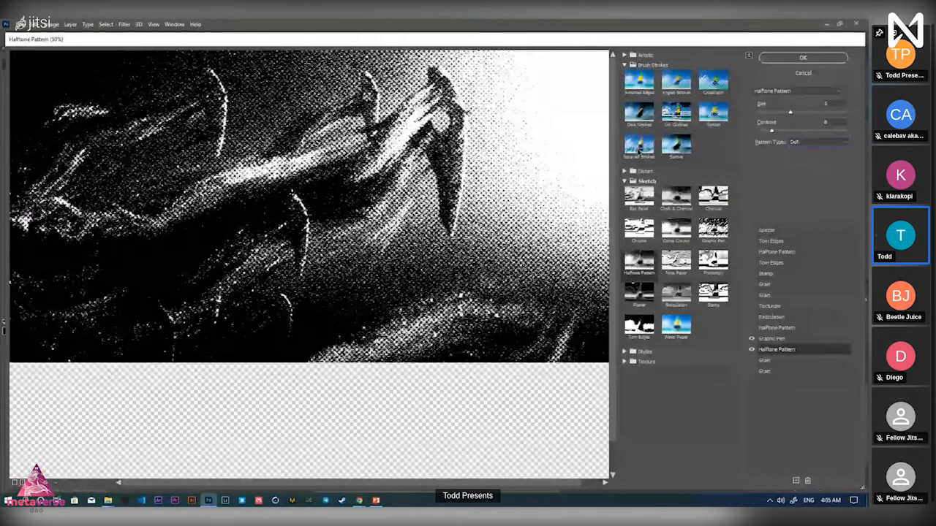
drag(789, 112, 773, 131)
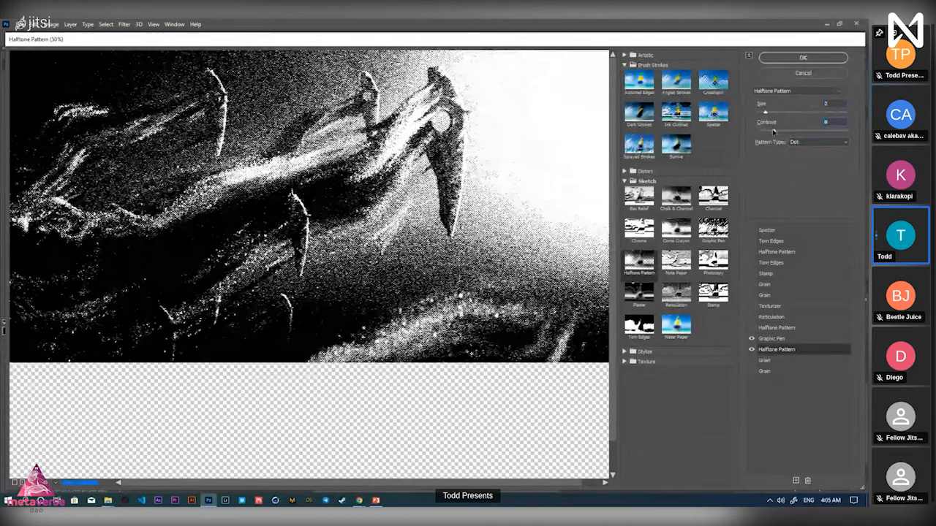
Turn on the Grain effect and show its settings: Intensity 34, Contrast 67, Regular
click(751, 360)
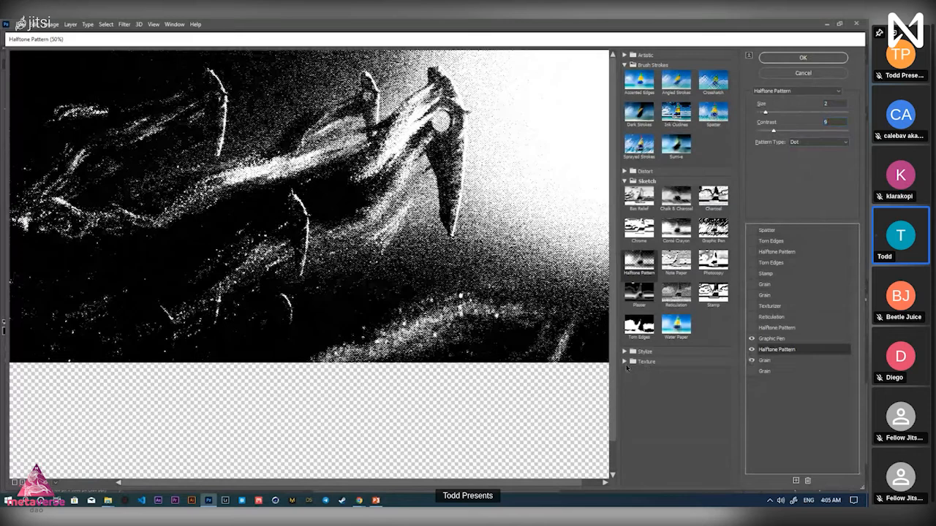
click(625, 363)
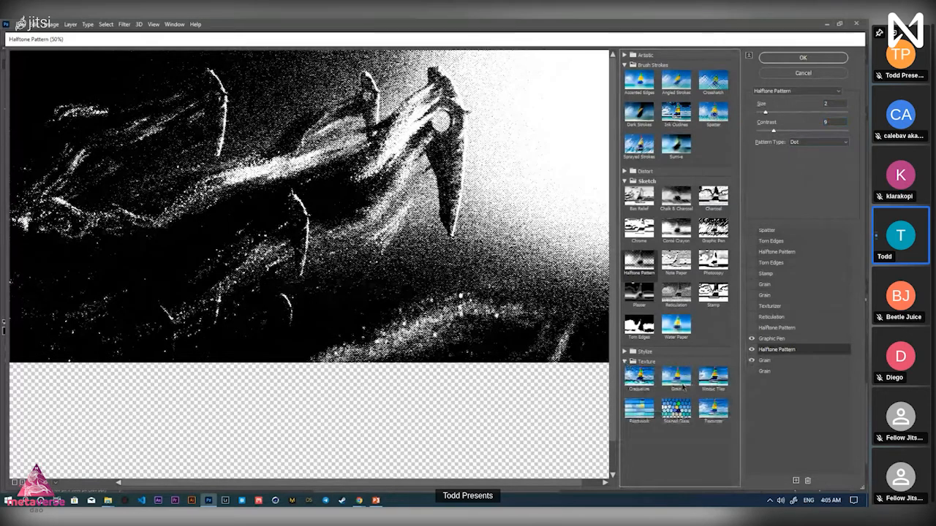
click(765, 361)
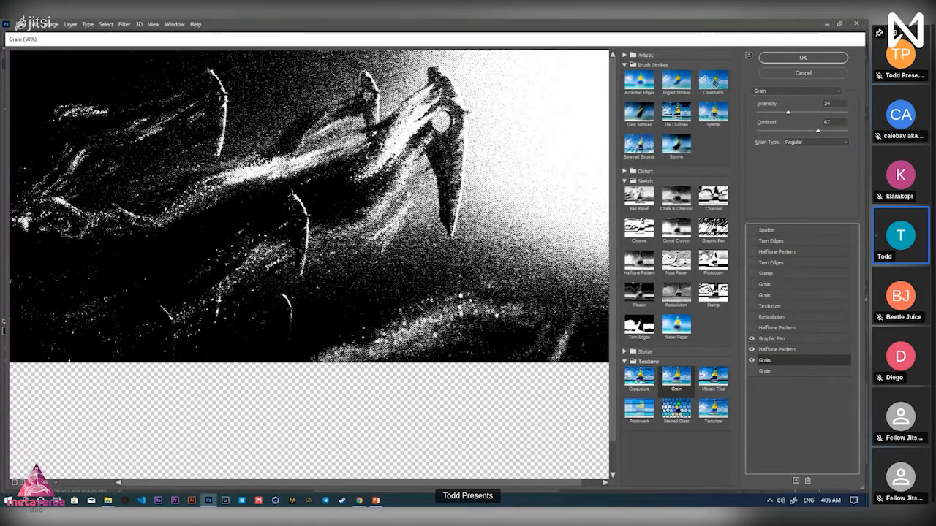
Experiment with lower Grain Contrast values, then set it back to 67
key(ctrl+minus)
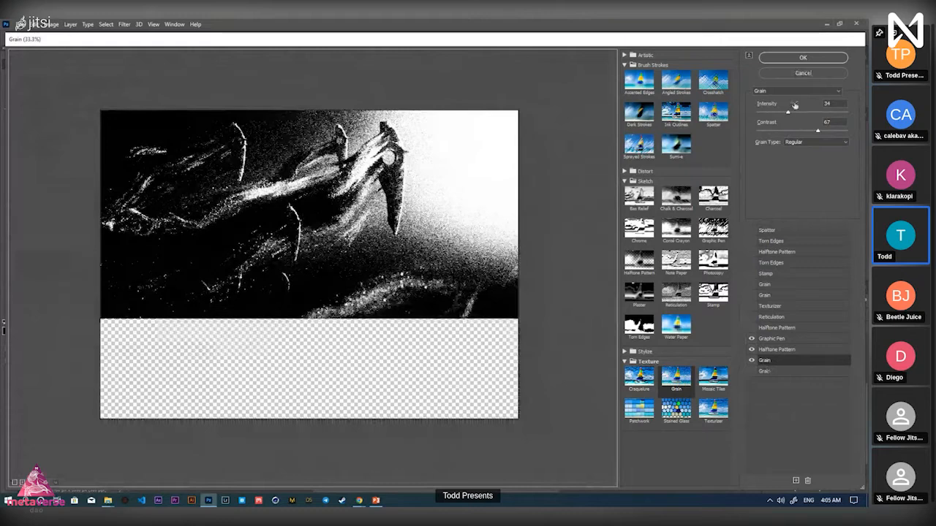
drag(800, 133, 844, 133)
click(777, 133)
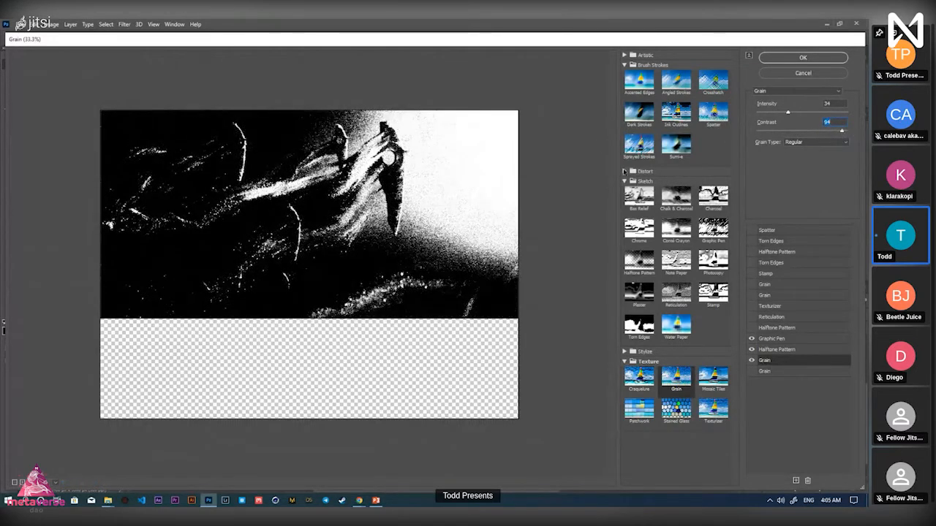
click(785, 132)
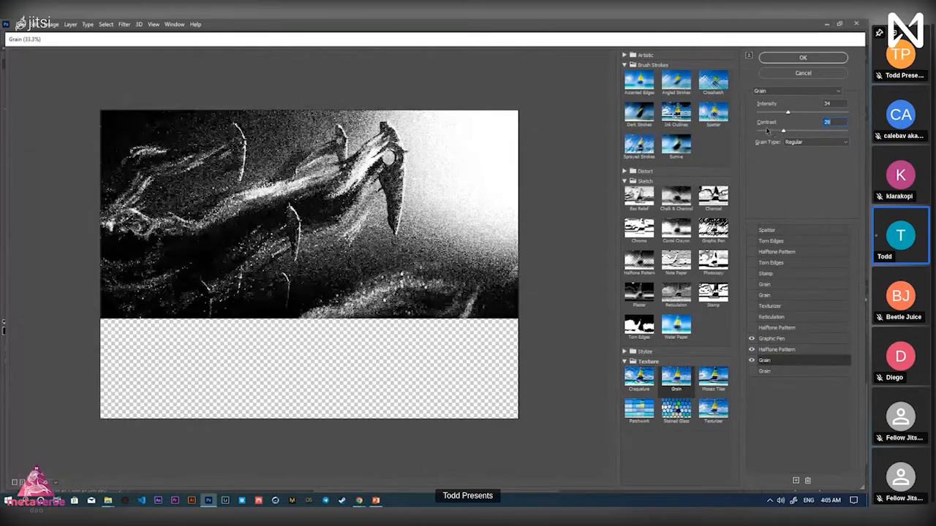
click(805, 132)
click(818, 132)
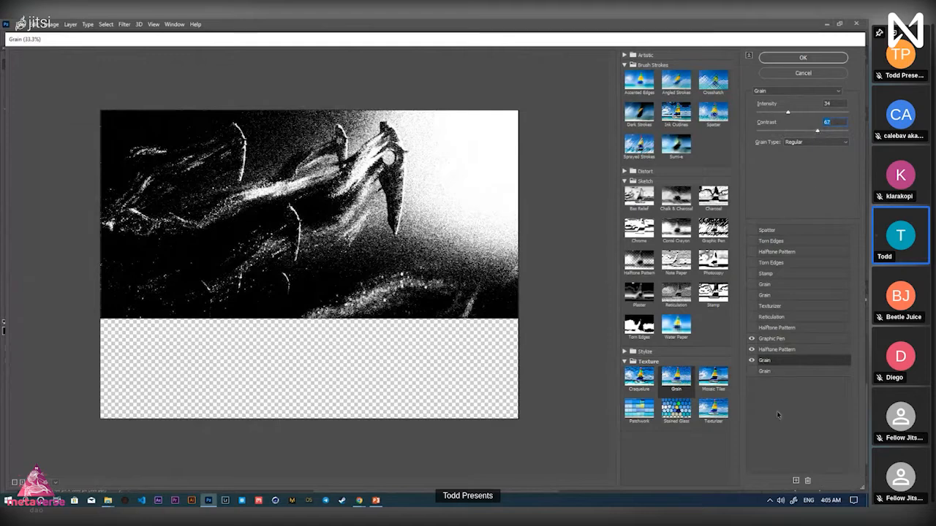
click(754, 375)
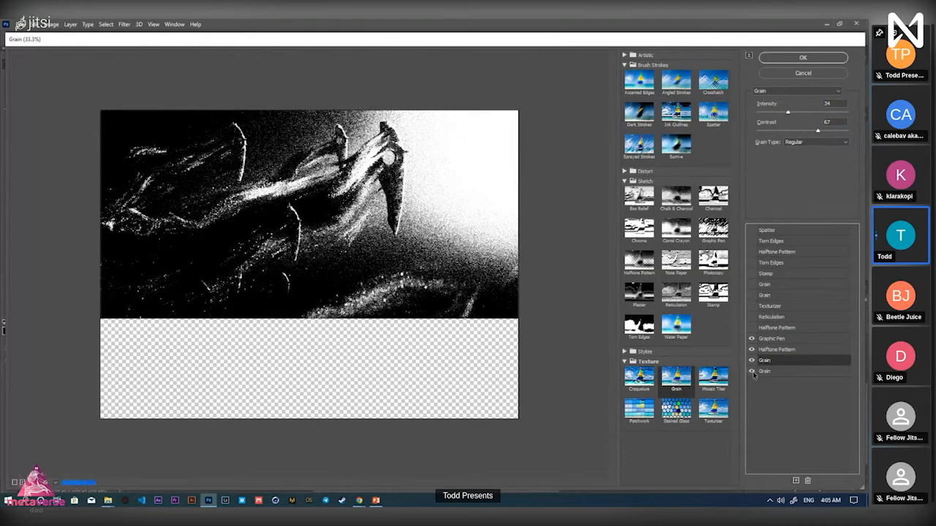
Enable the second Grain layer, checking the preview and keeping grain type Regular
click(752, 373)
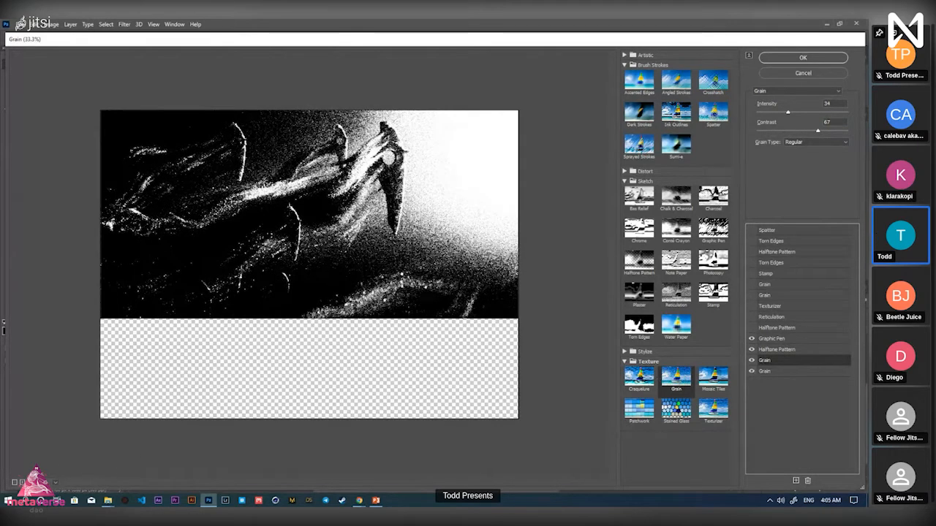
key(ctrl+plus)
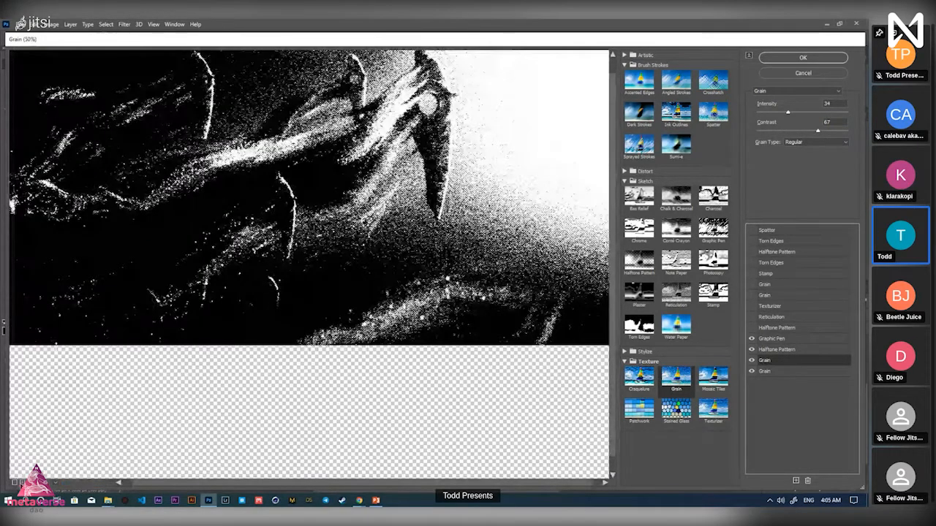
drag(315, 221, 316, 239)
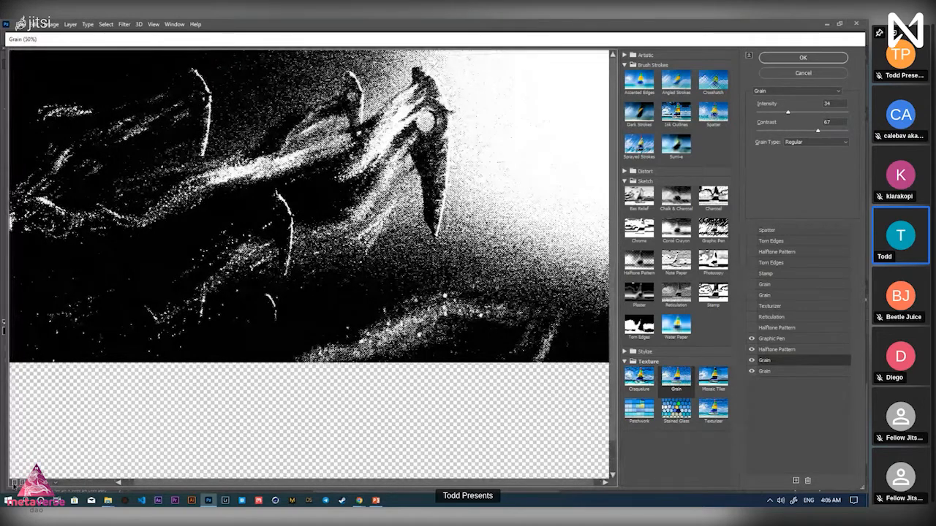
key(ctrl+minus)
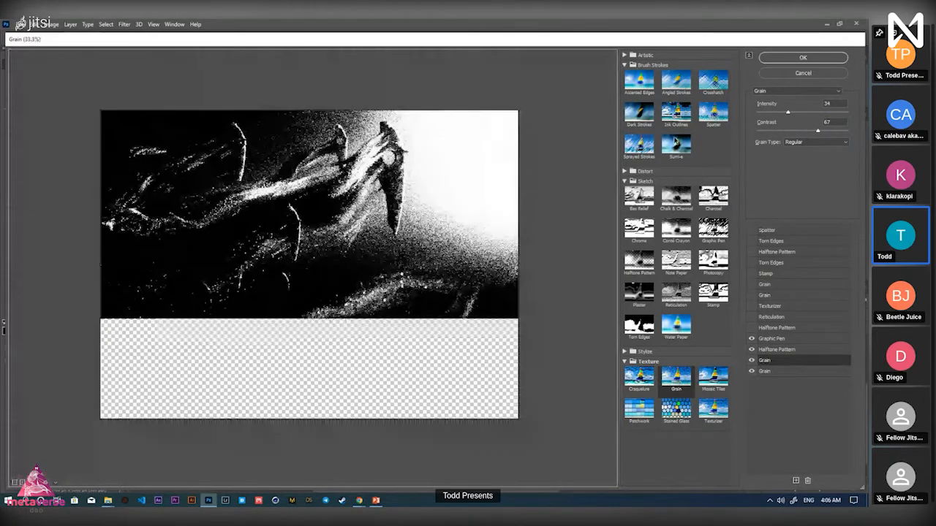
click(810, 143)
click(810, 143)
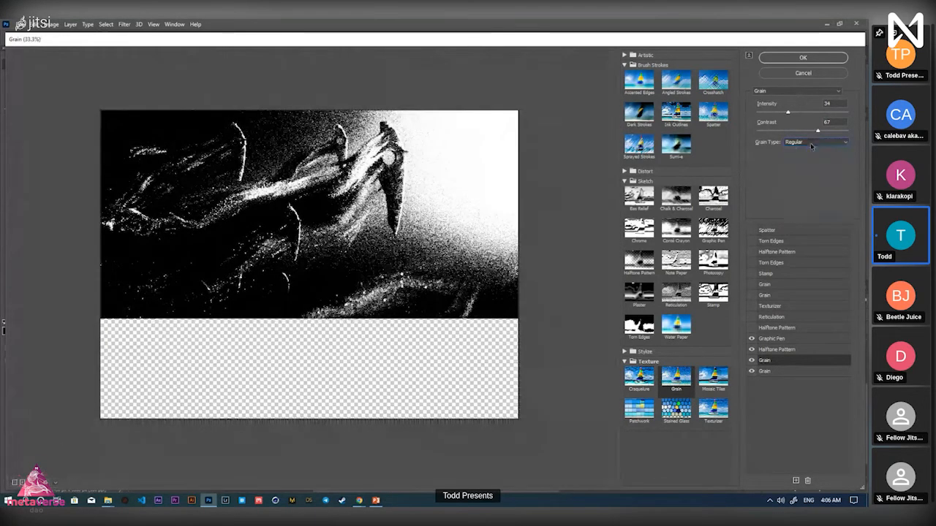
click(786, 371)
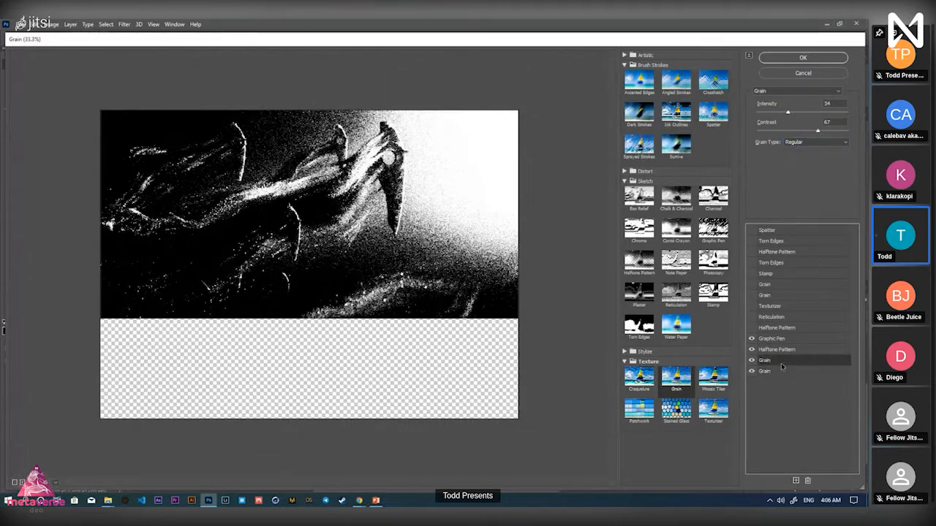
click(840, 144)
click(815, 150)
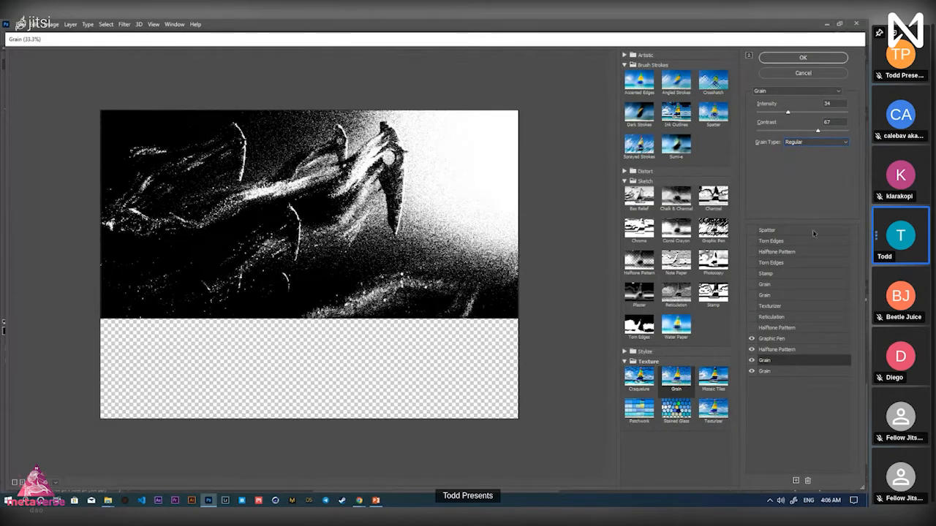
click(769, 350)
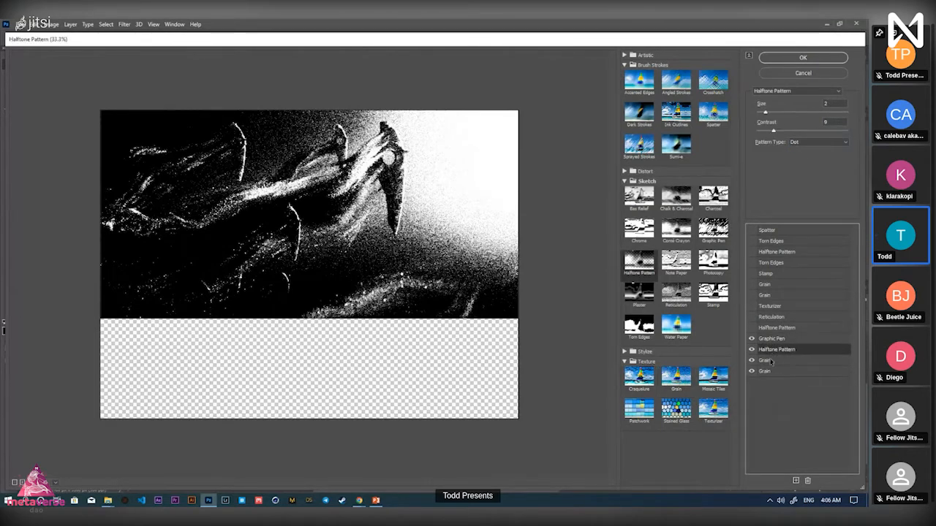
Review the Grain, Halftone Pattern and Graphic Pen settings in the stack
click(771, 362)
click(770, 373)
click(772, 350)
click(773, 340)
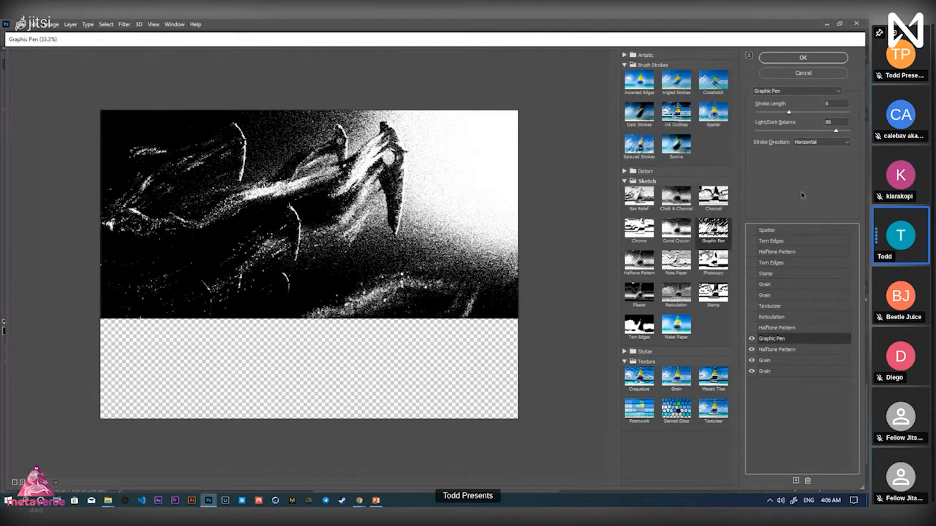
click(829, 122)
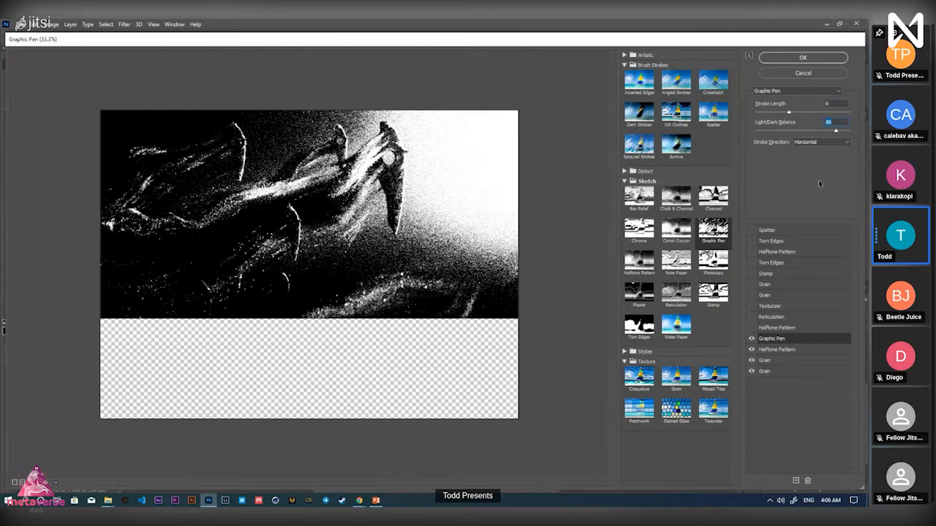
click(771, 351)
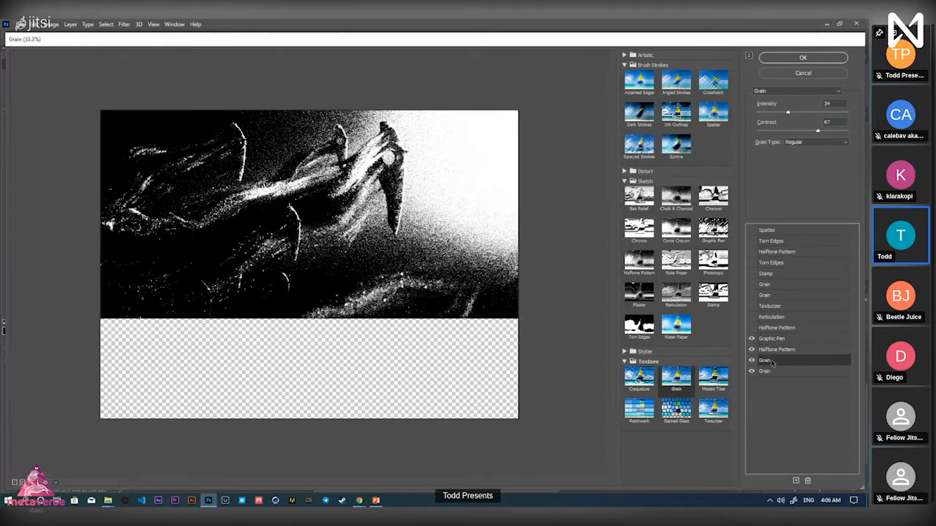
click(769, 341)
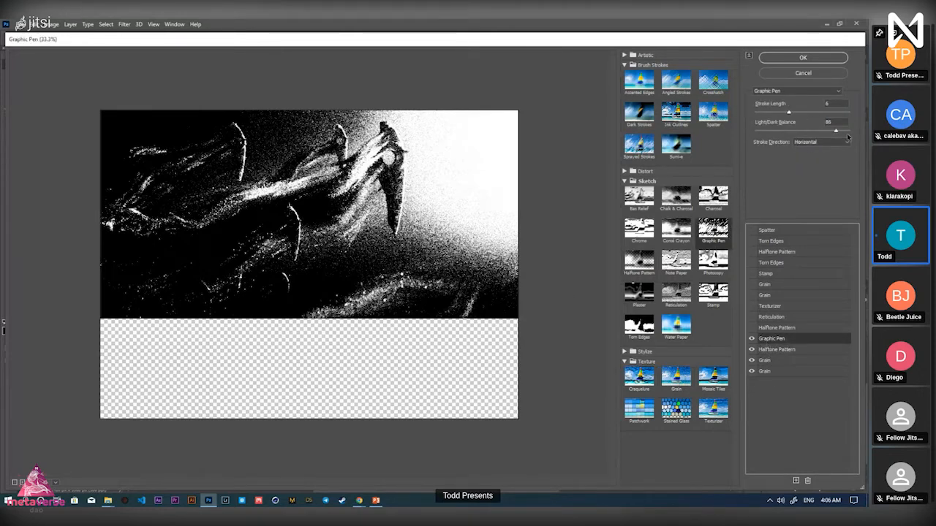
Apply the filter stack and zoom out to show the whole Foundation poster
click(804, 58)
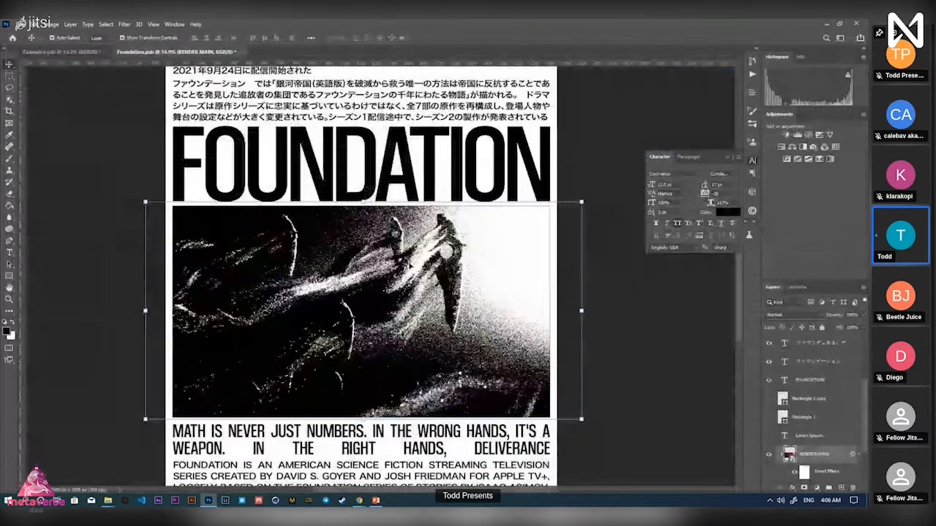
key(z)
drag(477, 281, 462, 280)
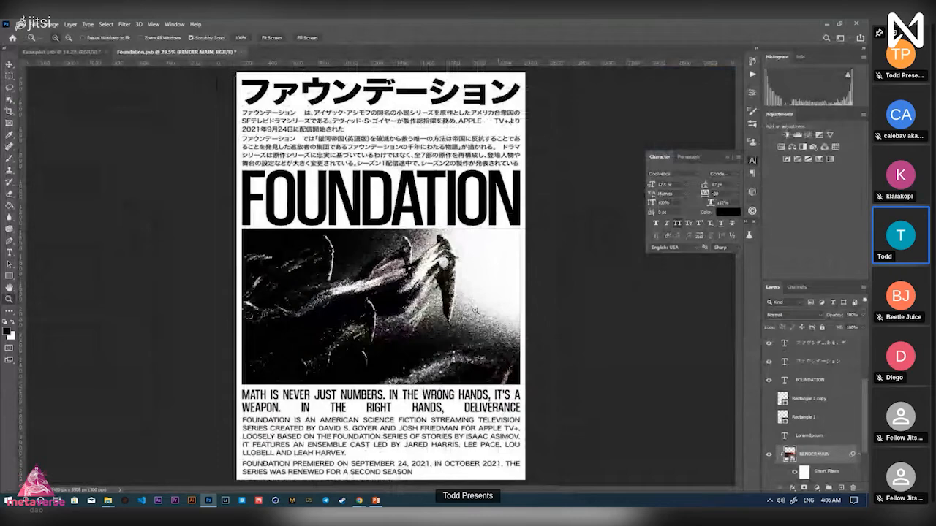
drag(475, 311, 444, 262)
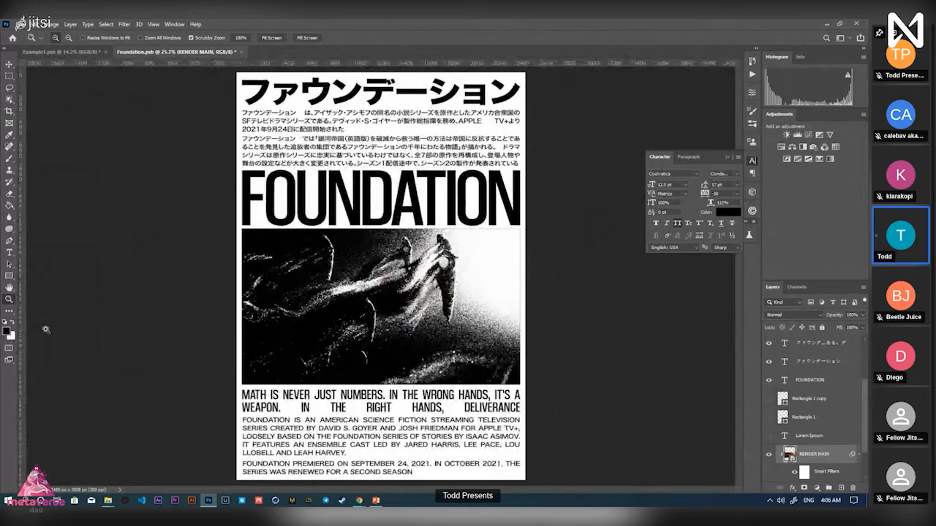
mouse_move(429, 321)
mouse_down()
mouse_move(446, 319)
mouse_move(434, 322)
mouse_up()
key(v)
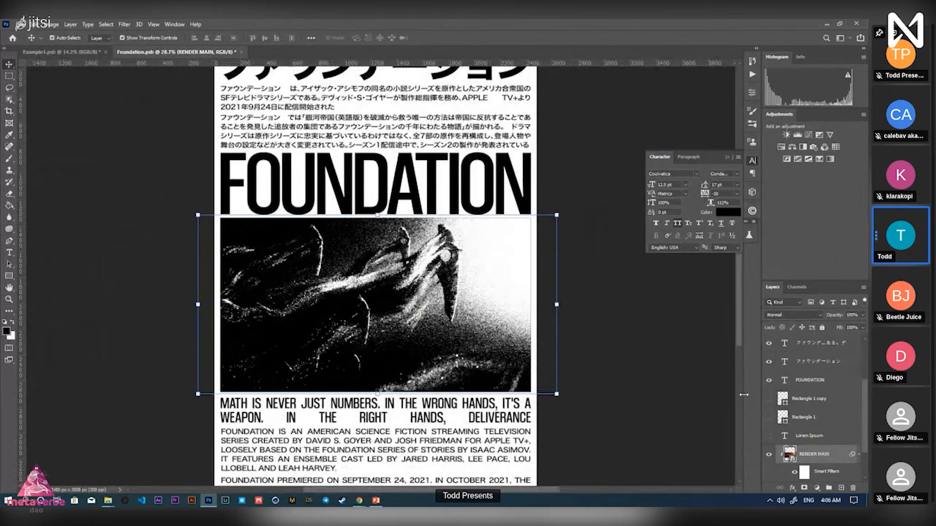
scroll(819, 457, down, 2)
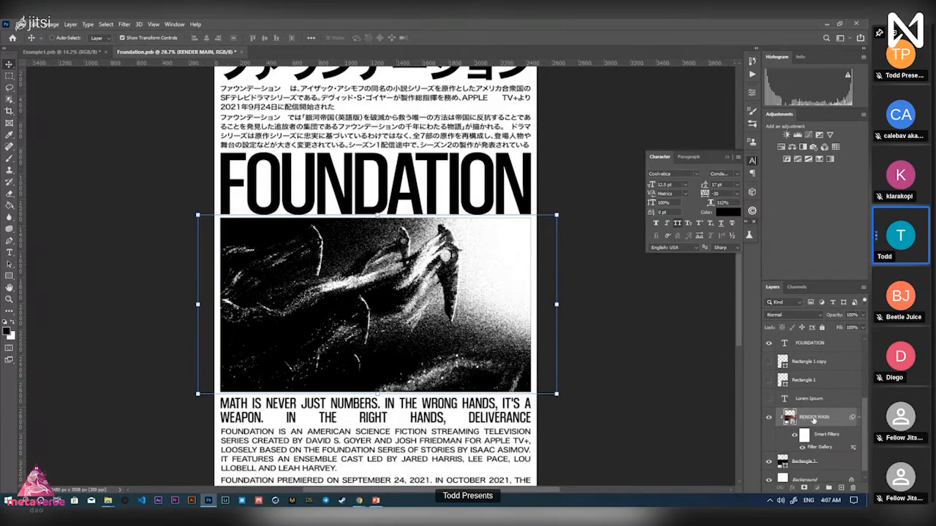
Duplicate RENDER MAIN, delete the copy's Filter Gallery, and clip the colour copy onto the original
key(ctrl+j)
key(ctrl+z)
key(ctrl+j)
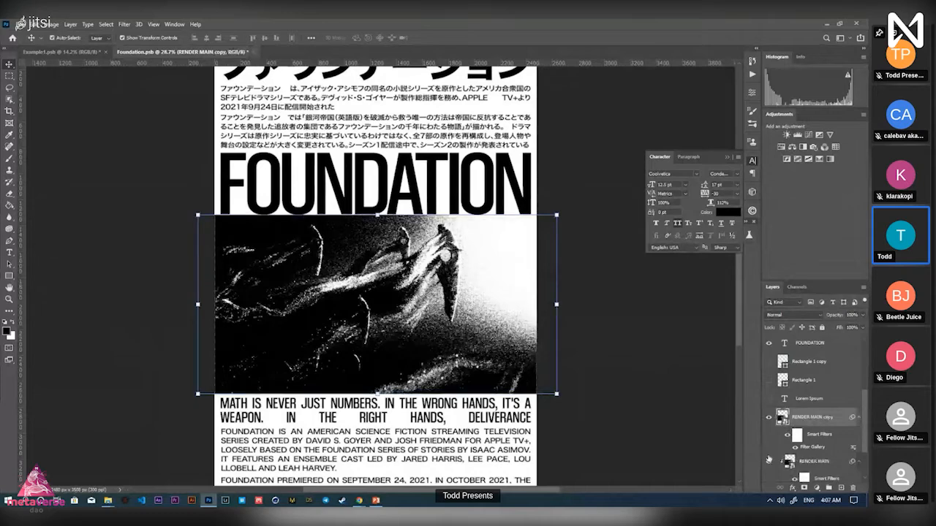
drag(807, 453, 852, 488)
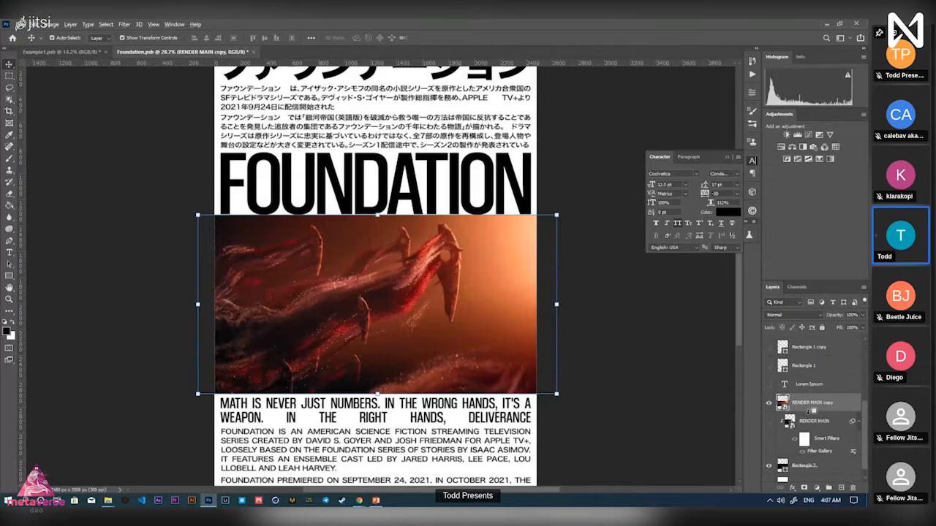
alt+click(807, 412)
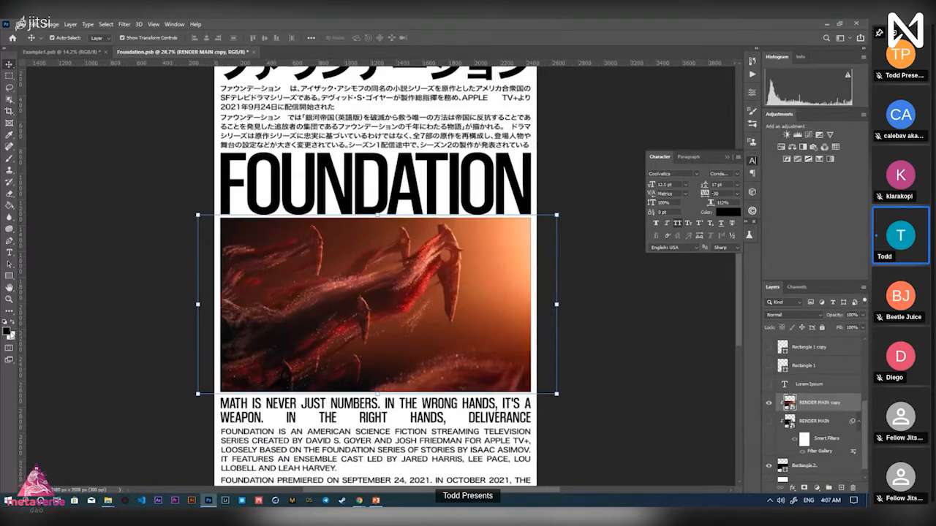
click(7, 332)
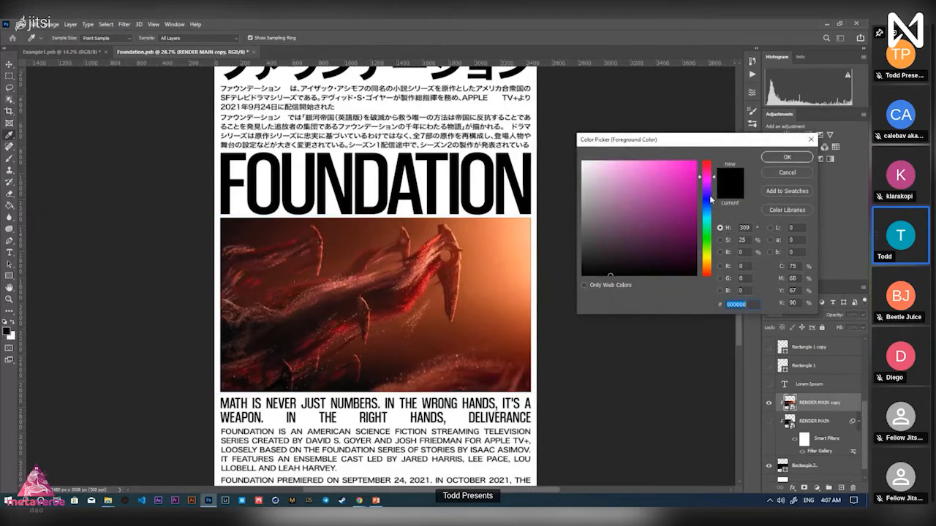
Set the foreground colour to a deep blue, preview it in the Filter Gallery, and cancel
click(710, 199)
mouse_move(662, 194)
mouse_down()
mouse_move(657, 180)
mouse_move(676, 147)
mouse_move(663, 145)
mouse_up()
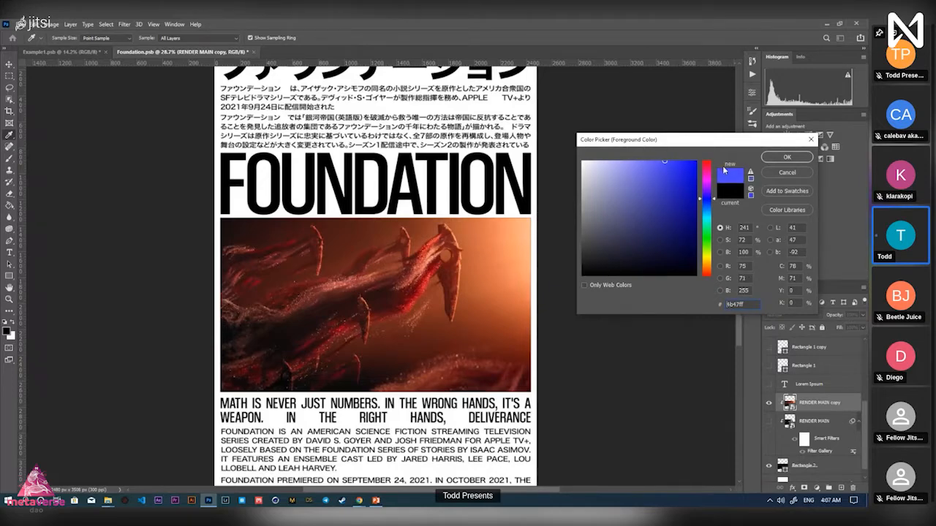
drag(711, 198, 712, 205)
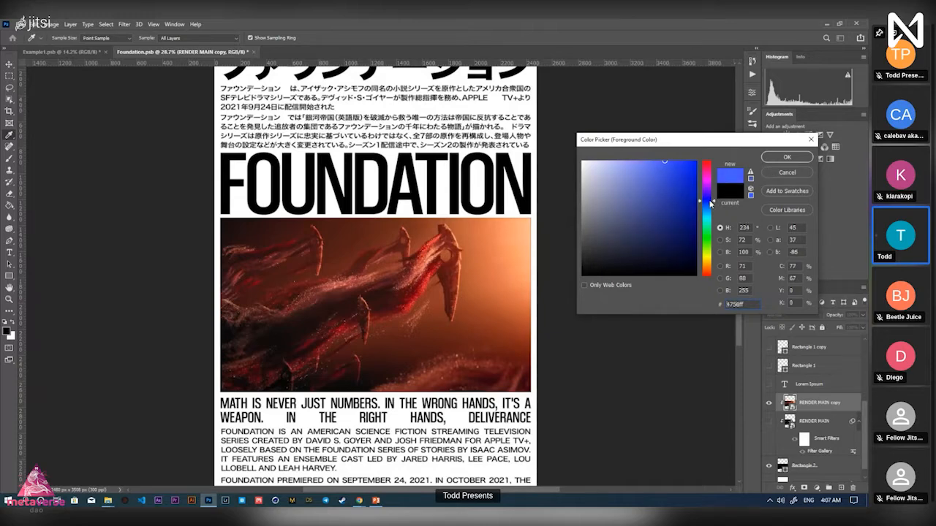
click(787, 157)
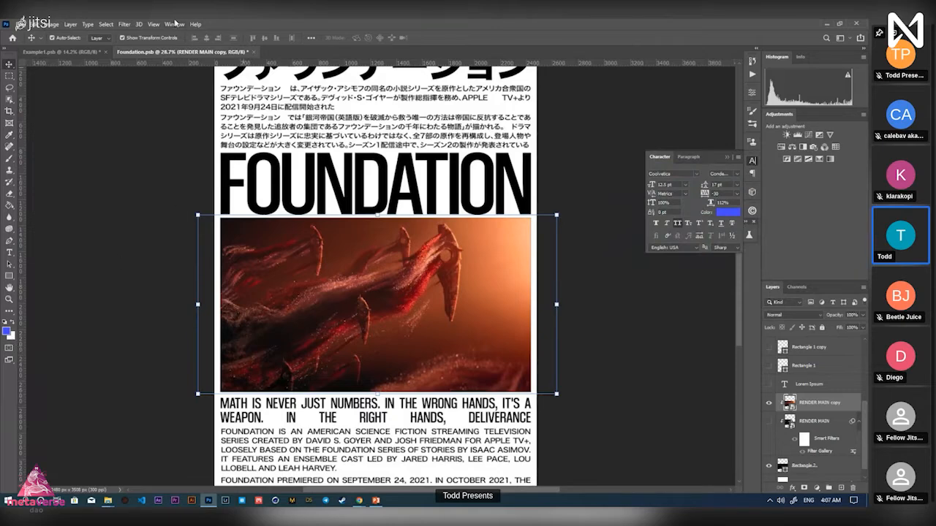
click(128, 25)
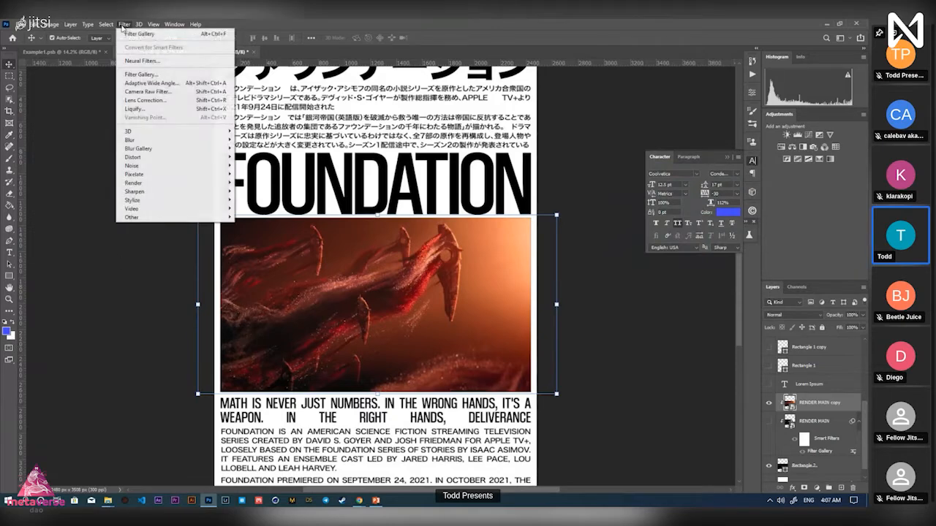
click(158, 75)
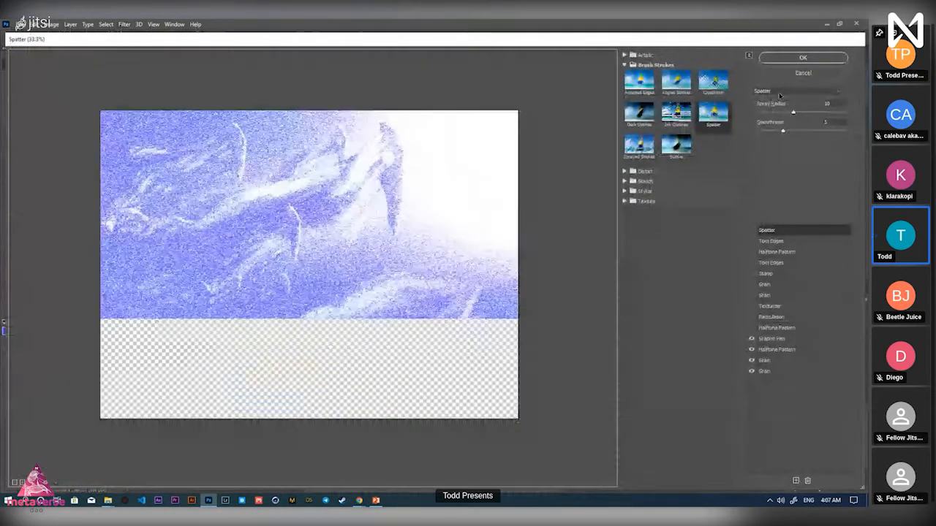
click(829, 74)
Darken the foreground blue and reopen the Filter Gallery to inspect the blue Spatter preview
click(7, 331)
click(685, 181)
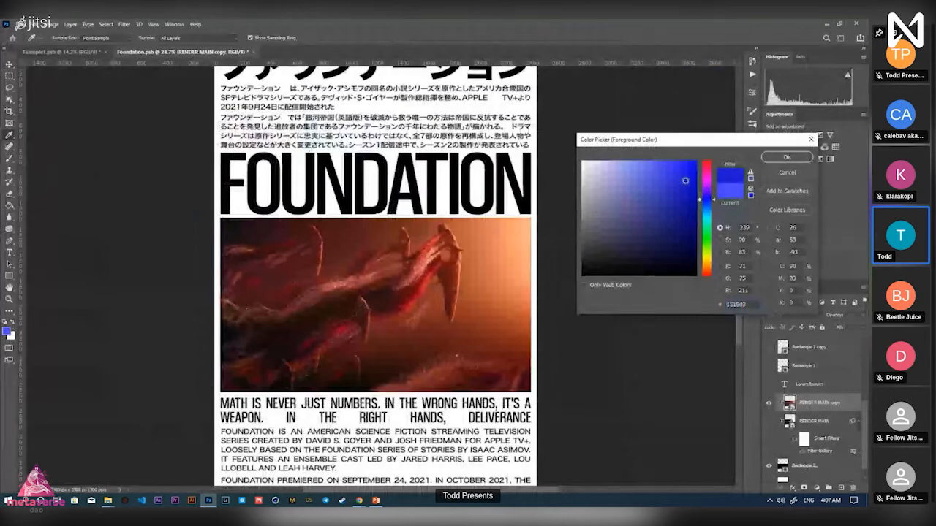
drag(685, 181, 682, 184)
click(775, 159)
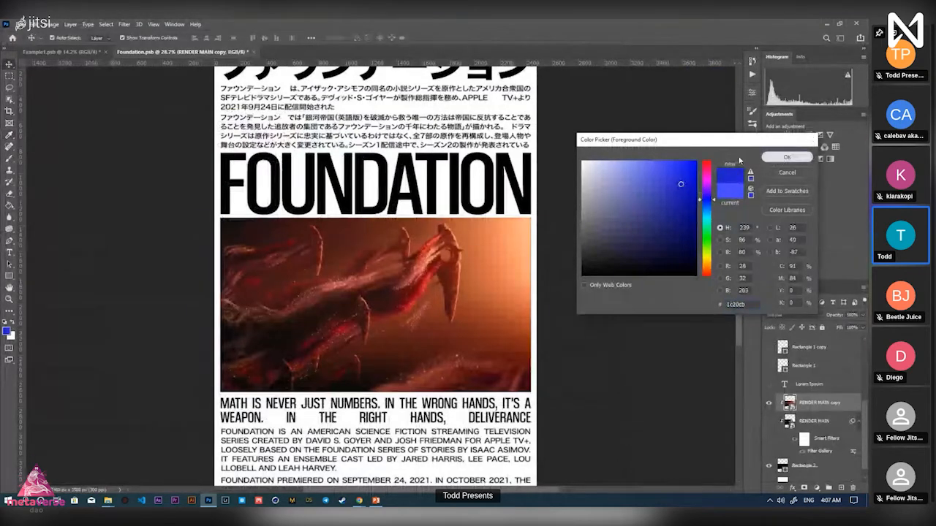
click(124, 24)
click(131, 34)
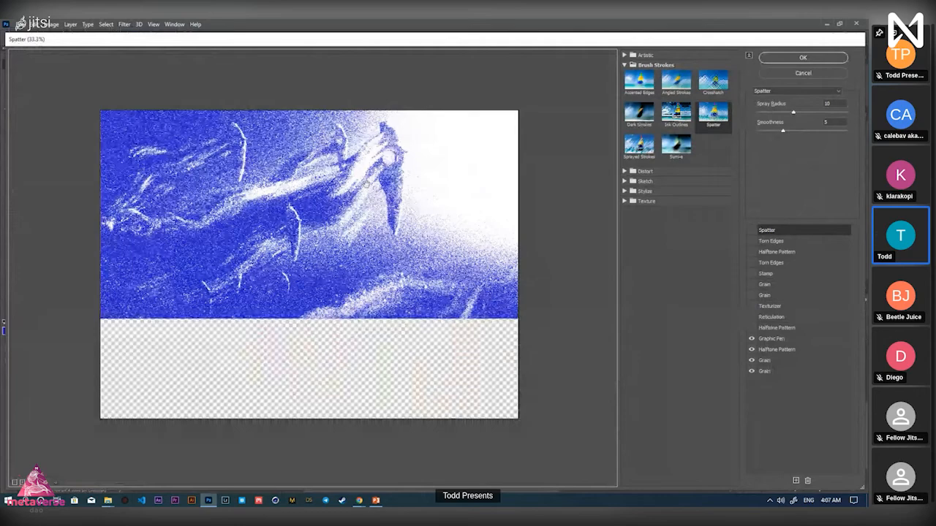
click(22, 483)
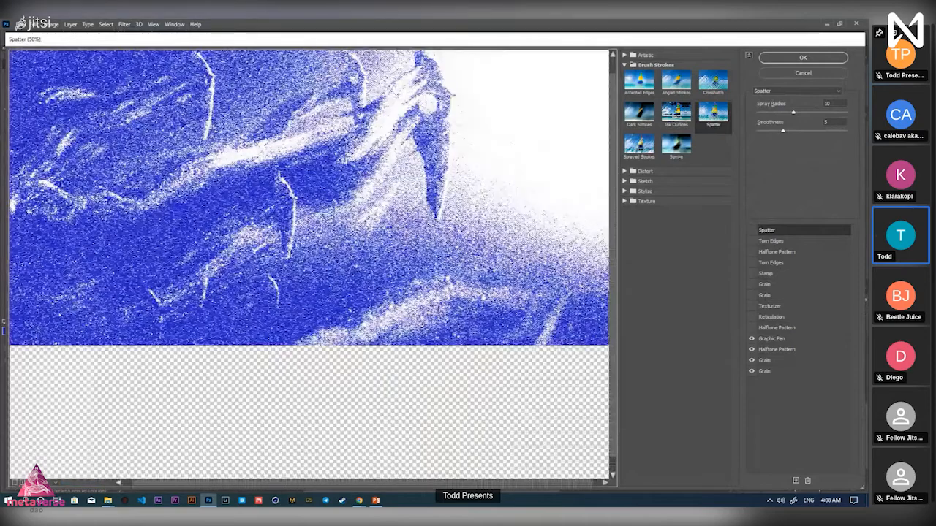
click(14, 482)
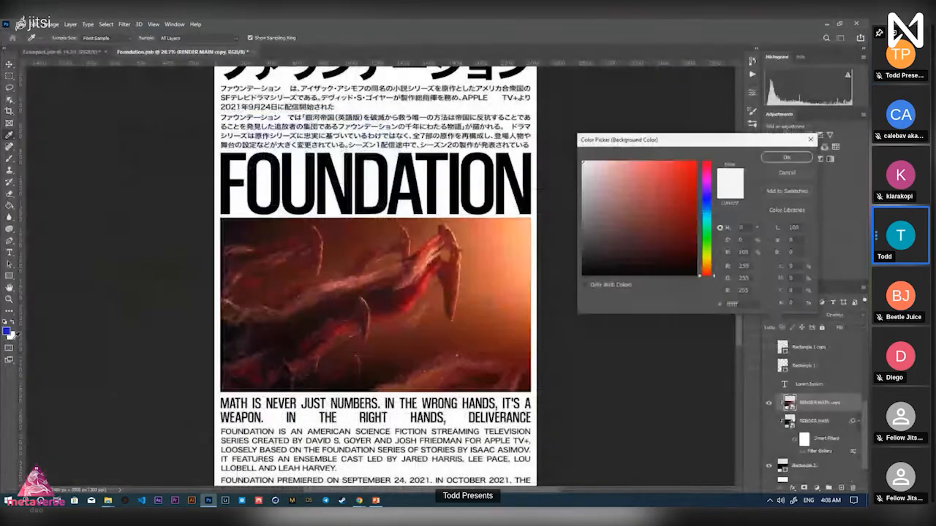
Set the background colour to a light cyan
click(708, 217)
drag(708, 218, 708, 219)
drag(661, 165, 648, 144)
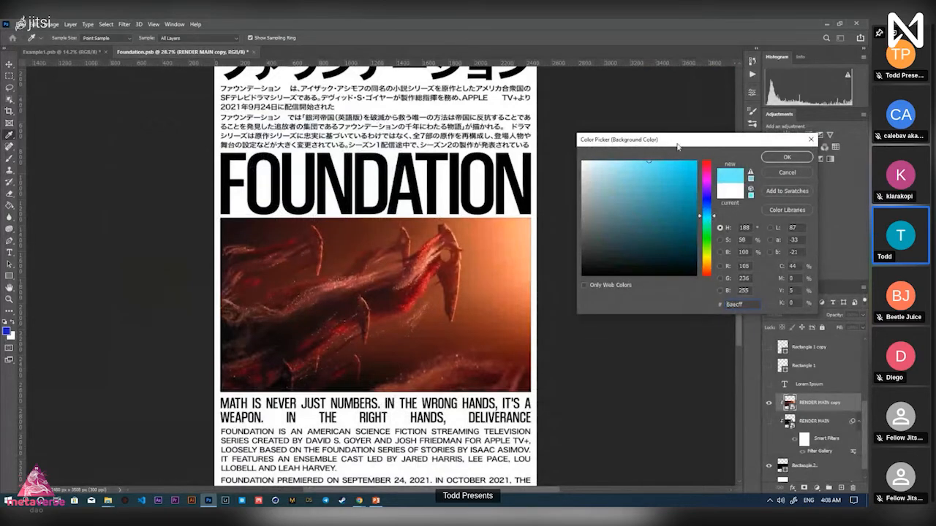
click(786, 158)
key(v)
Preview and cancel the Spatter filter, then start a dark teal (0d393f) background colour
click(124, 24)
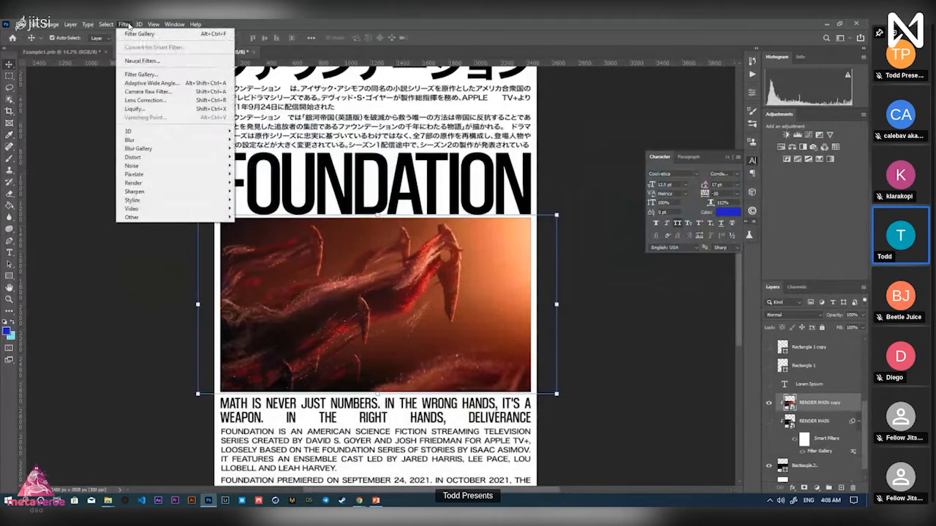
click(149, 74)
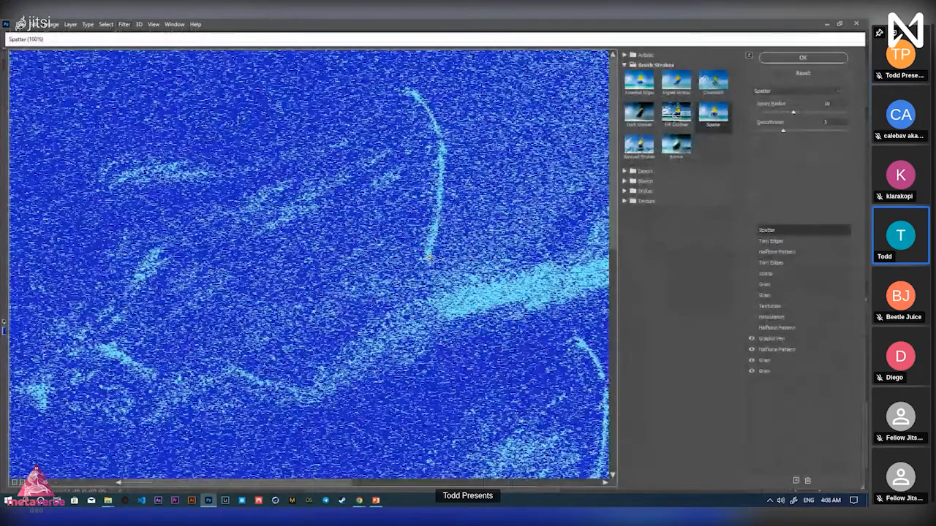
scroll(428, 257, down, 2)
scroll(326, 348, up, 1)
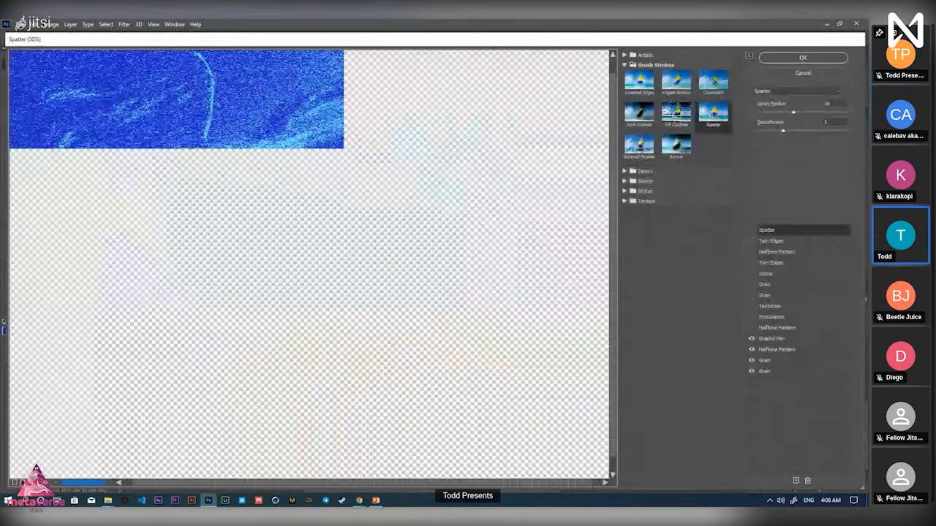
scroll(302, 259, down, 1)
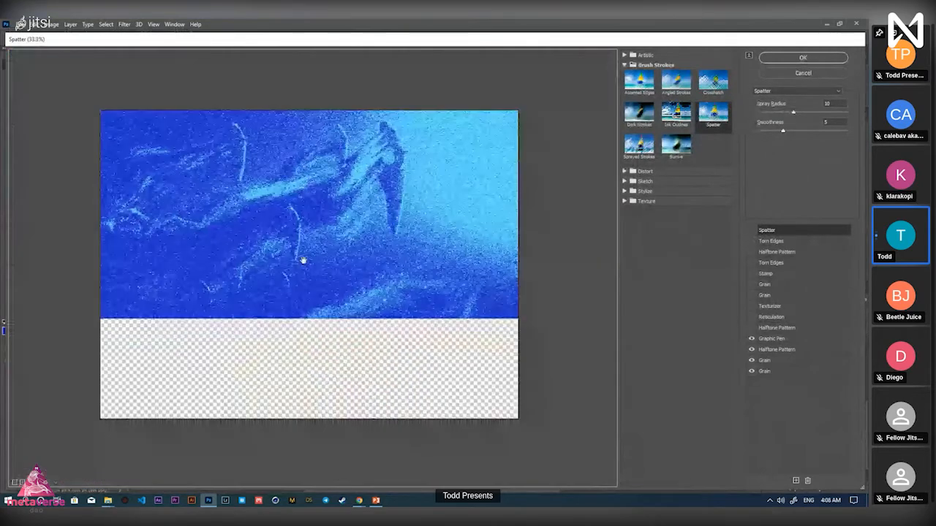
scroll(302, 259, up, 1)
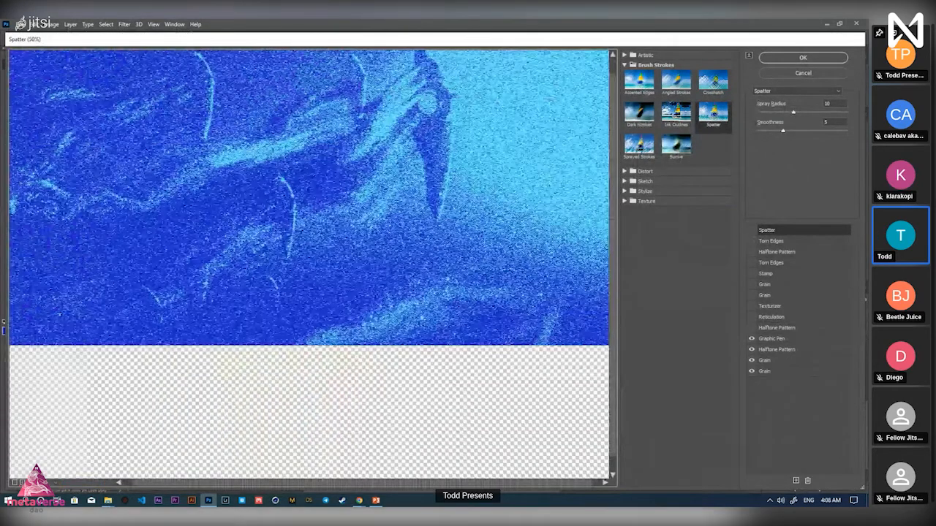
drag(460, 189, 472, 204)
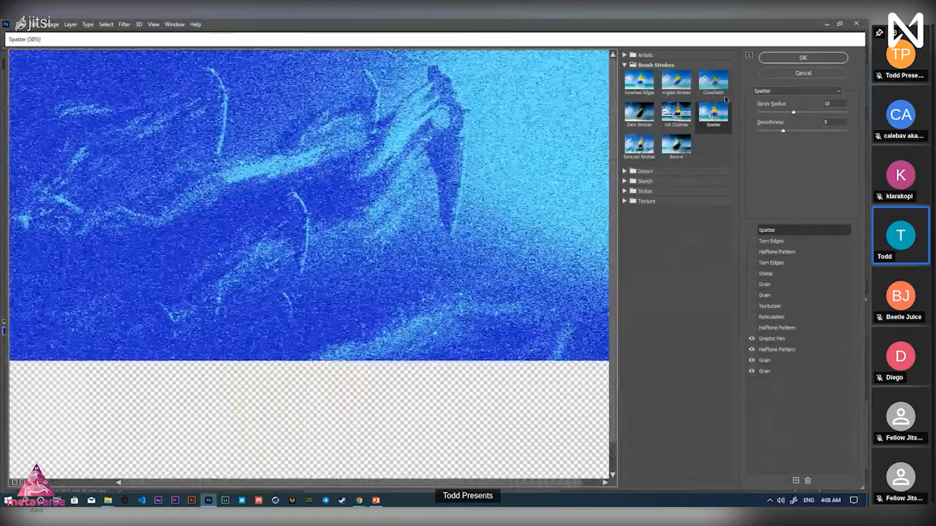
click(804, 73)
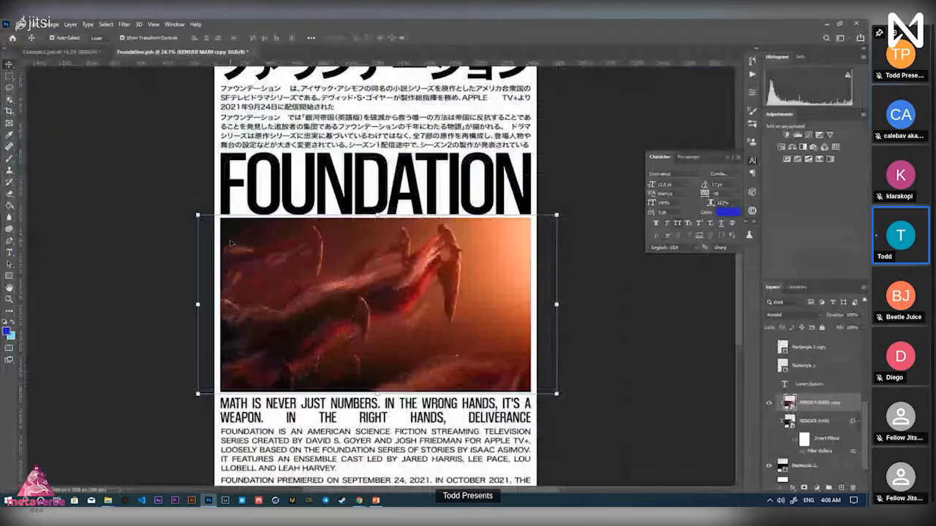
click(11, 337)
drag(649, 271, 673, 247)
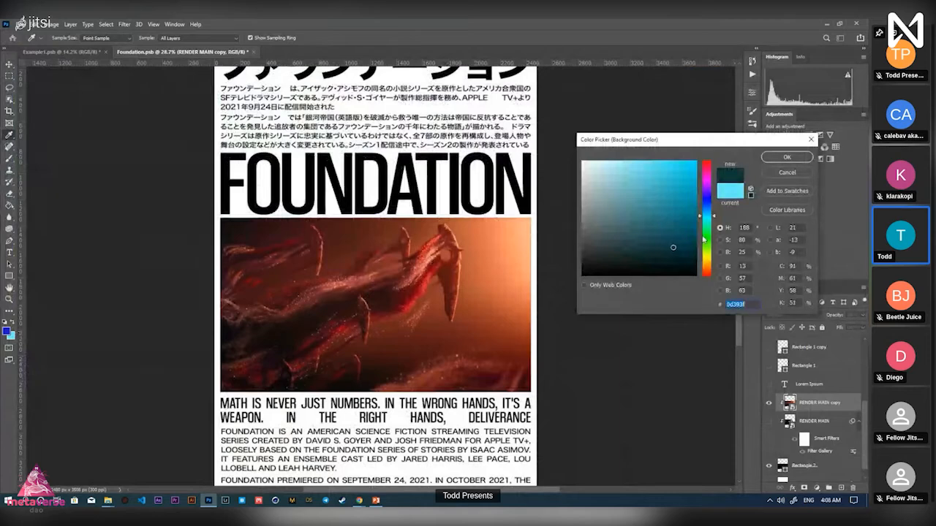
Set the background colour to bright yellow #ffe742
click(706, 257)
click(667, 154)
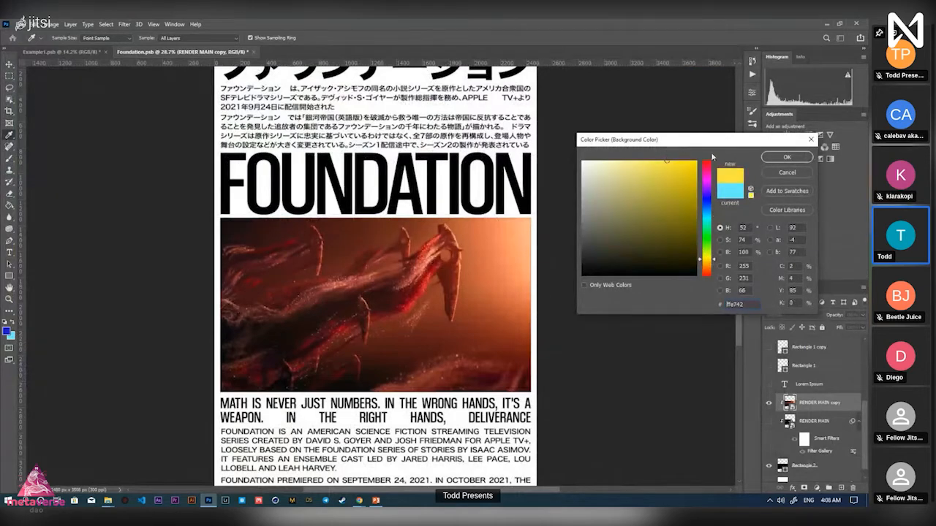
click(786, 158)
key(v)
Apply the Graphic Pen filter with Stroke Length about 10 to the RENDER MAIN copy
click(124, 24)
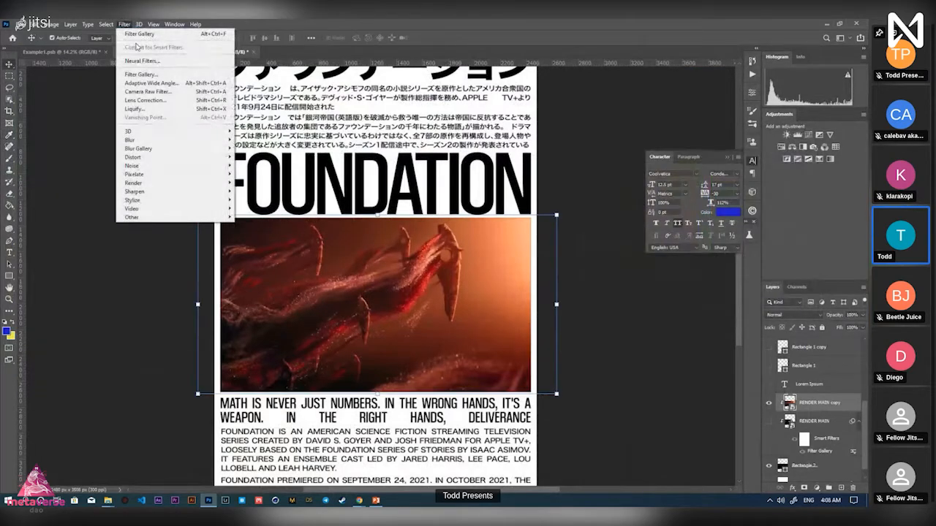
click(140, 33)
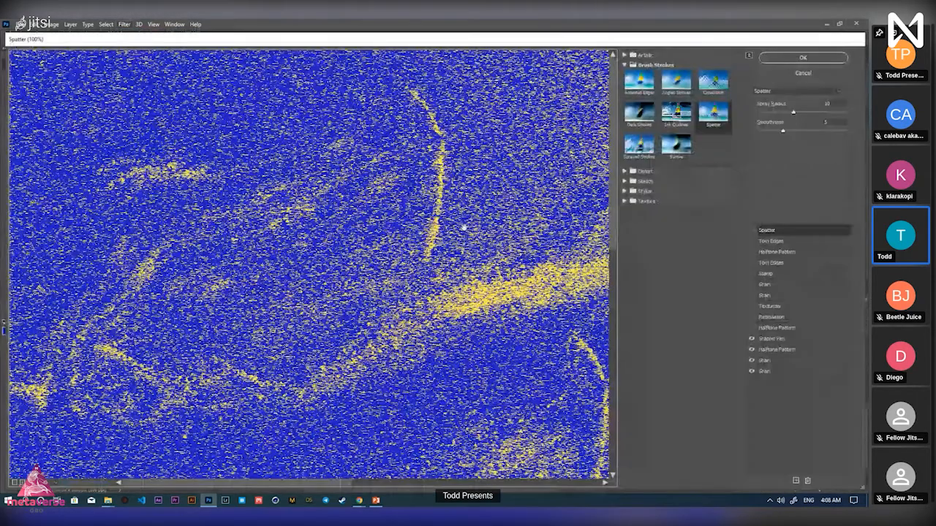
scroll(463, 227, down, 3)
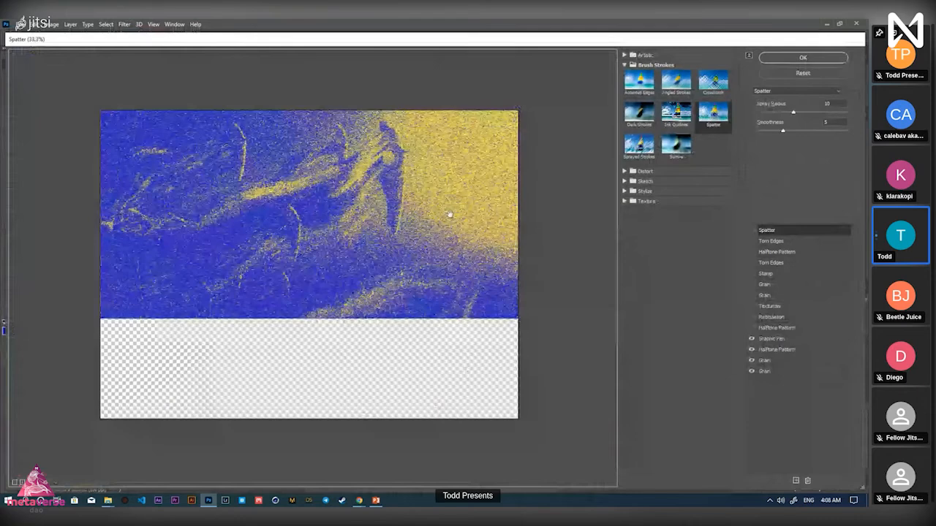
click(752, 341)
click(752, 341)
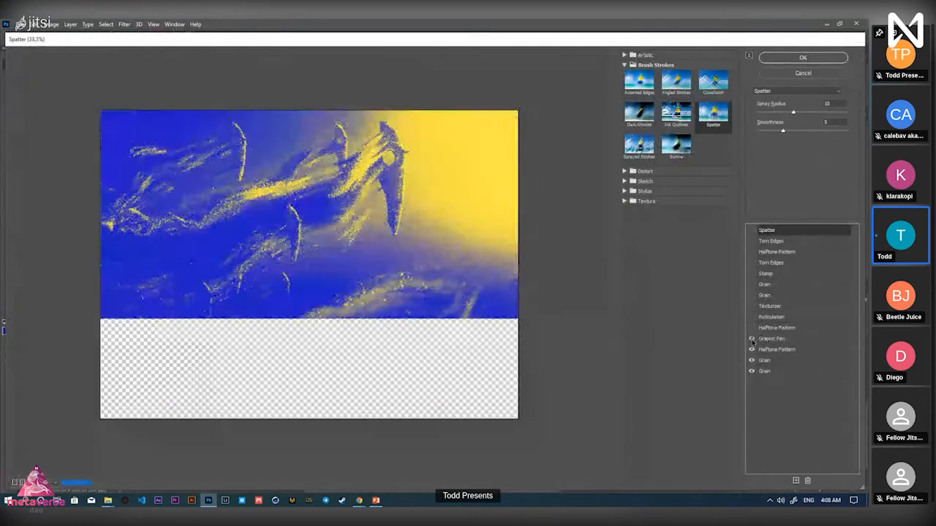
click(765, 340)
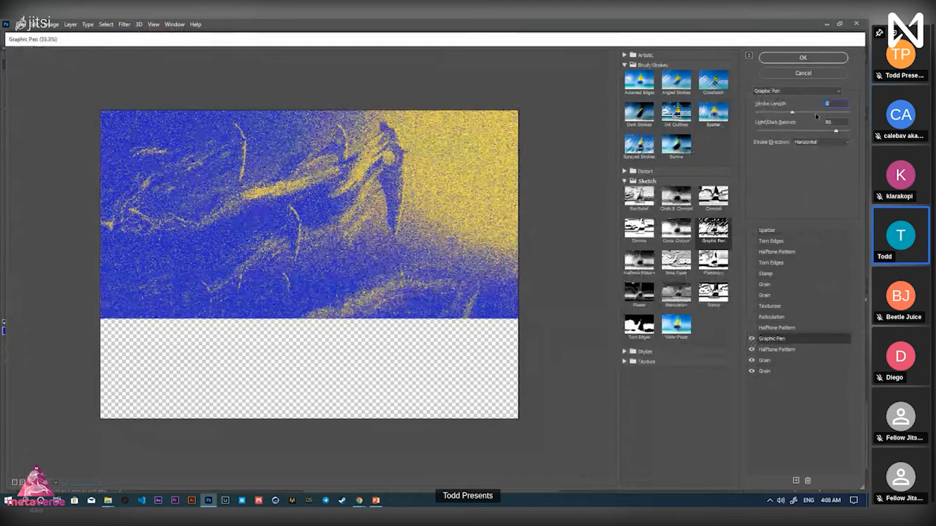
drag(817, 115, 812, 114)
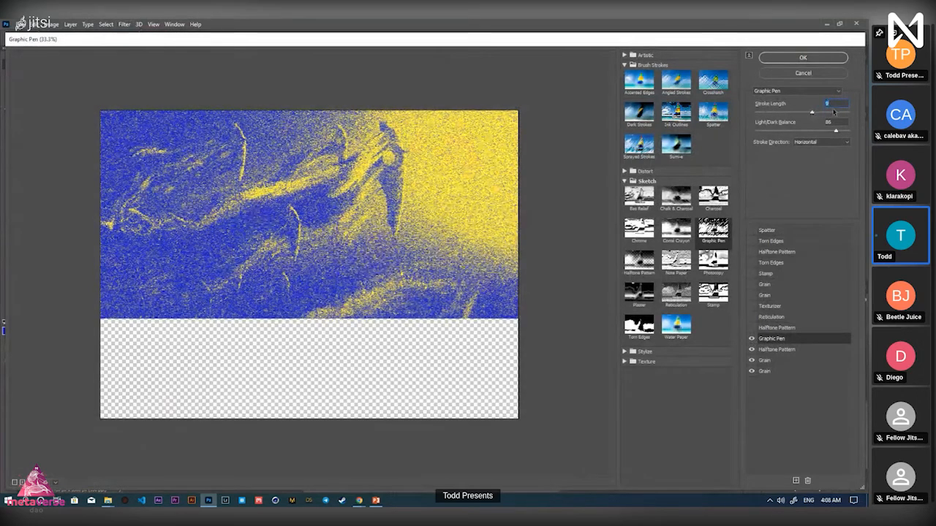
click(834, 112)
click(818, 113)
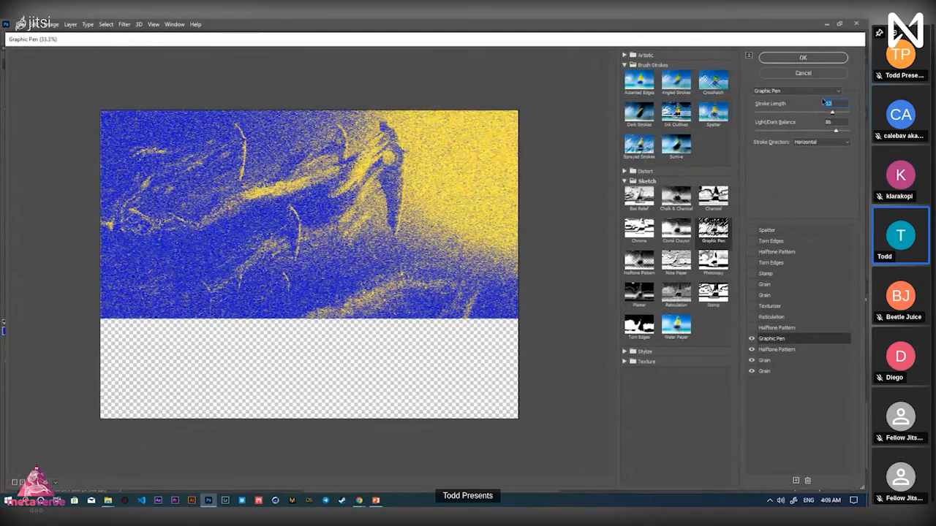
click(803, 57)
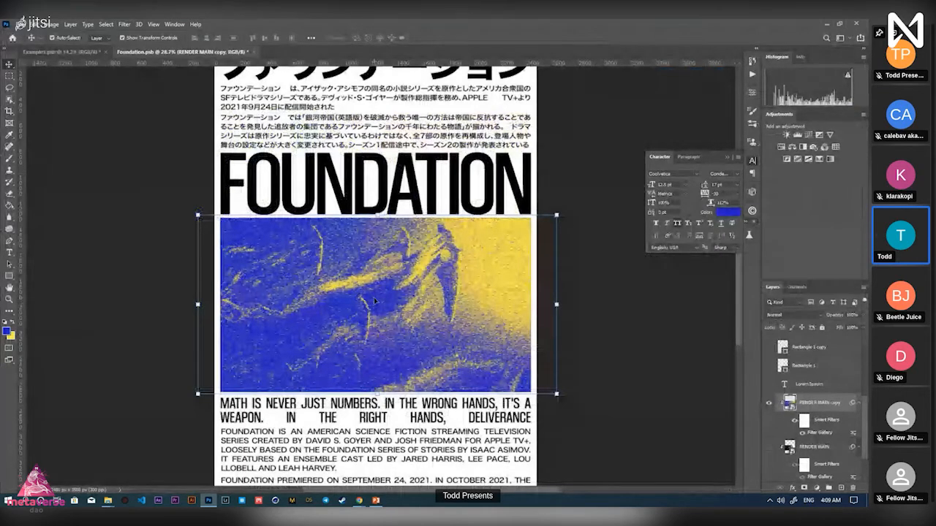
Compare RENDER MAIN copy against RENDER MAIN, leave the copy hidden, and zoom out to the whole poster
click(769, 403)
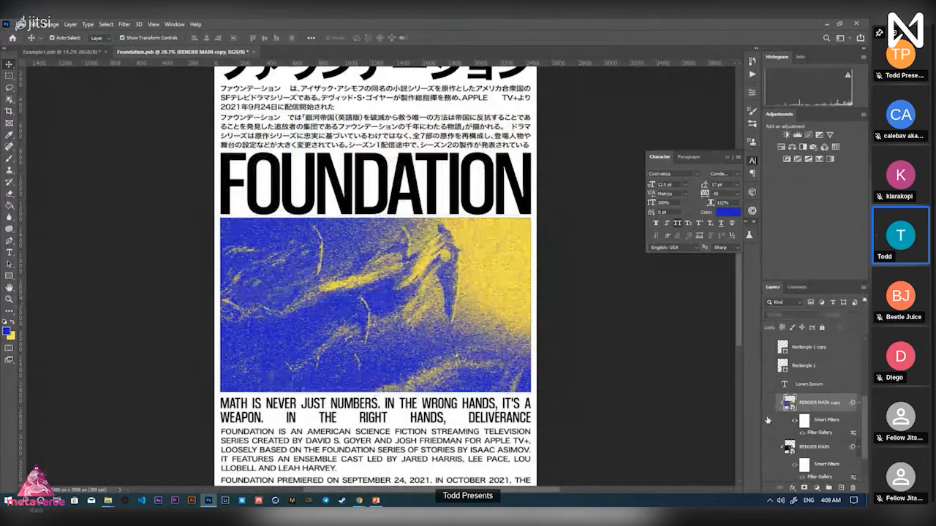
click(768, 447)
click(770, 403)
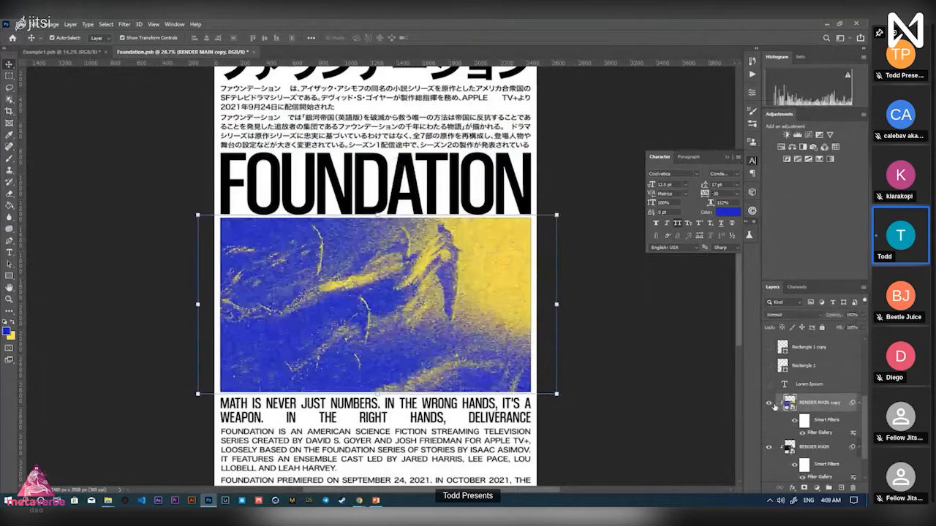
click(774, 406)
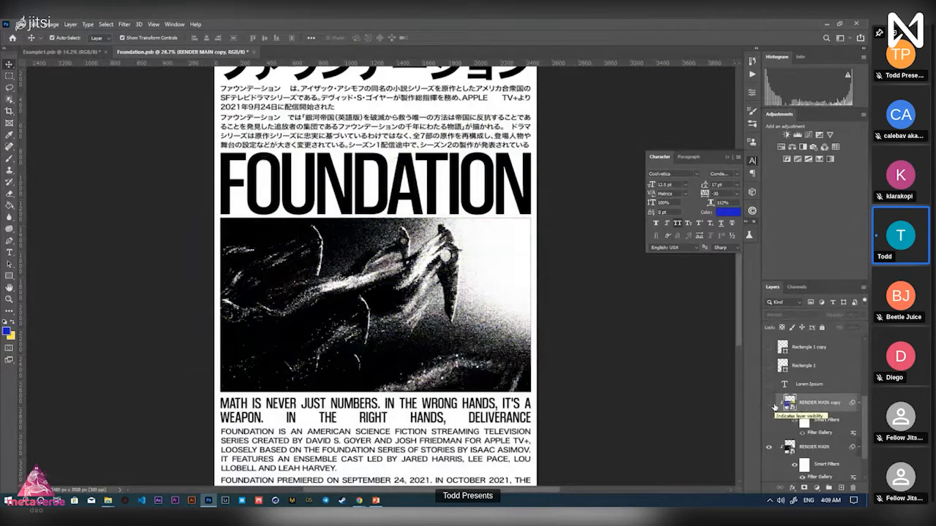
click(772, 404)
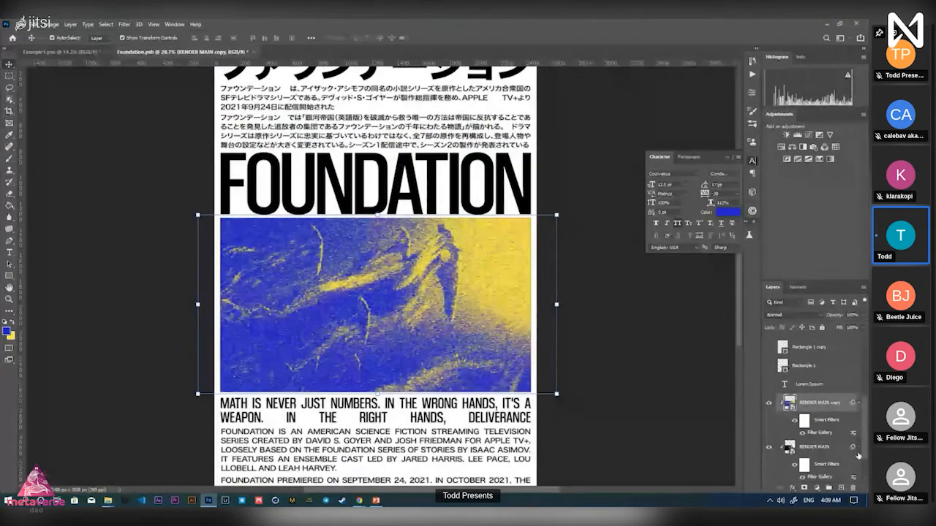
click(767, 404)
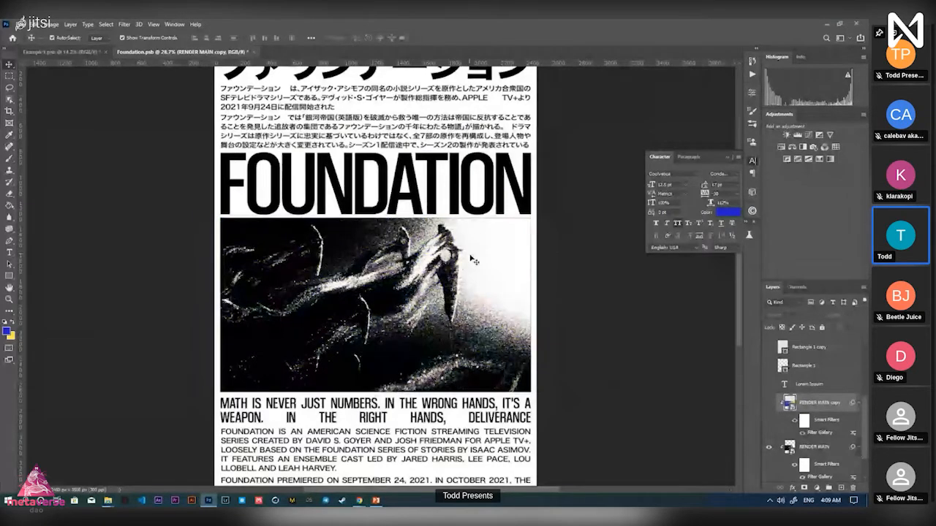
key(z)
drag(503, 254, 439, 237)
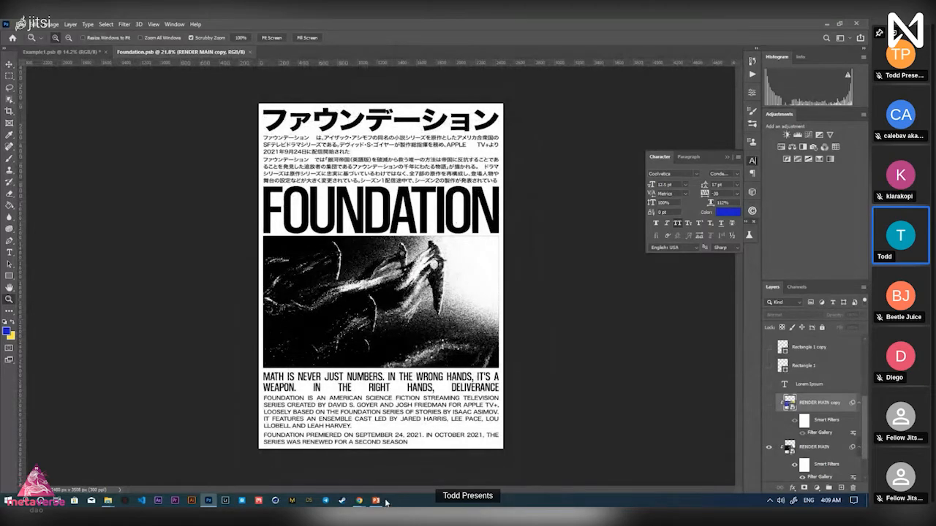
scroll(419, 290, up, 2)
scroll(418, 290, down, 1)
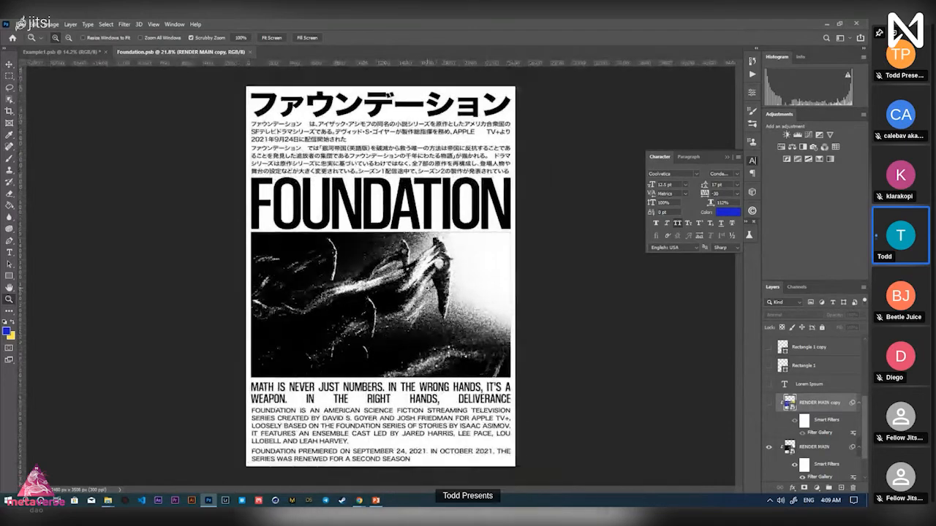
Switch to the Example1.psb poster and select its photo layer
click(48, 52)
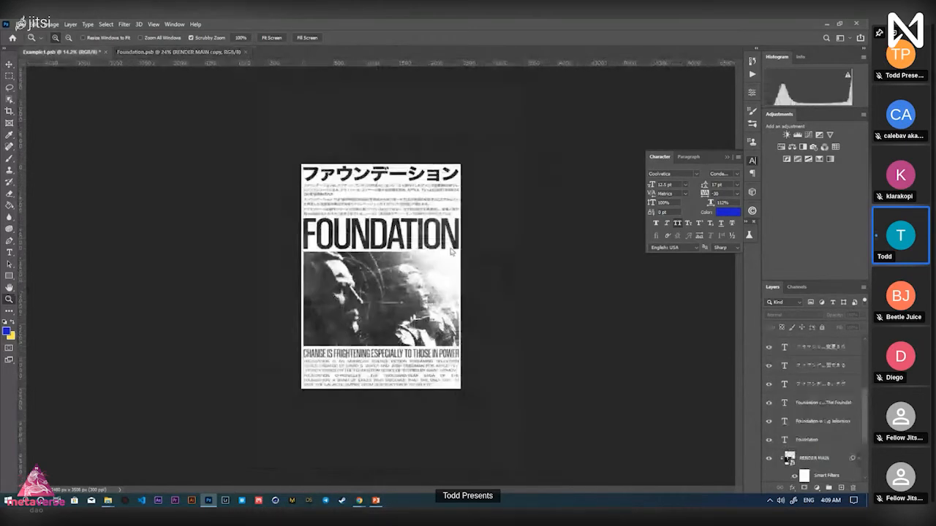
scroll(453, 252, up, 3)
key(v)
click(226, 273)
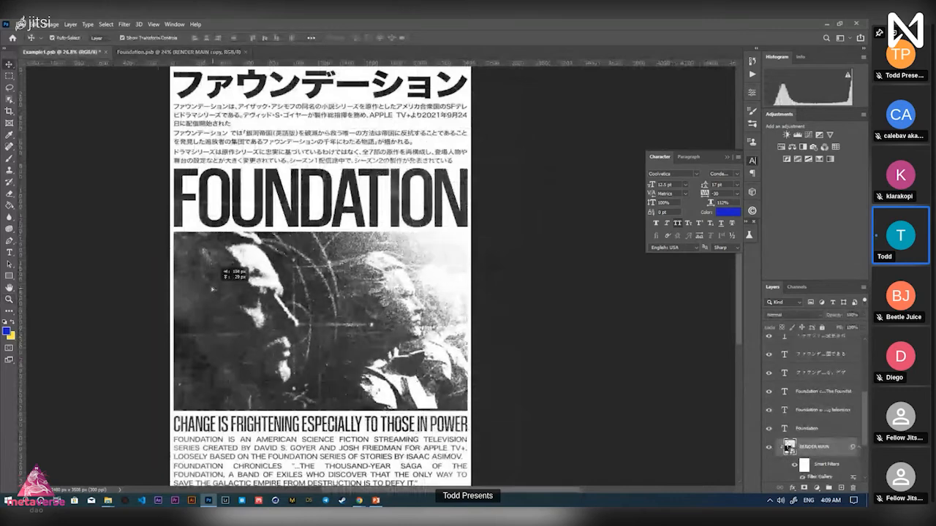
scroll(825, 411, up, 5)
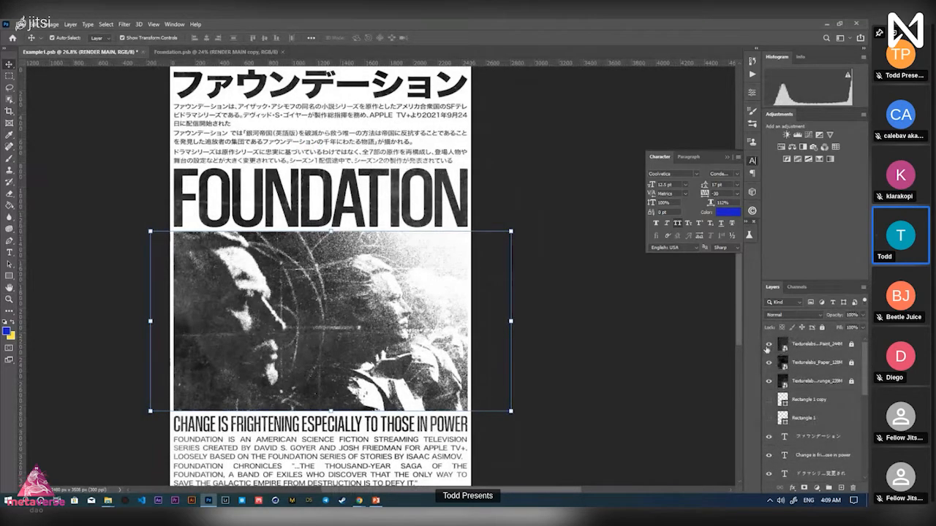
Hide and re-show the three Texturelabs overlays to compare the poster with and without them
click(797, 346)
click(807, 380)
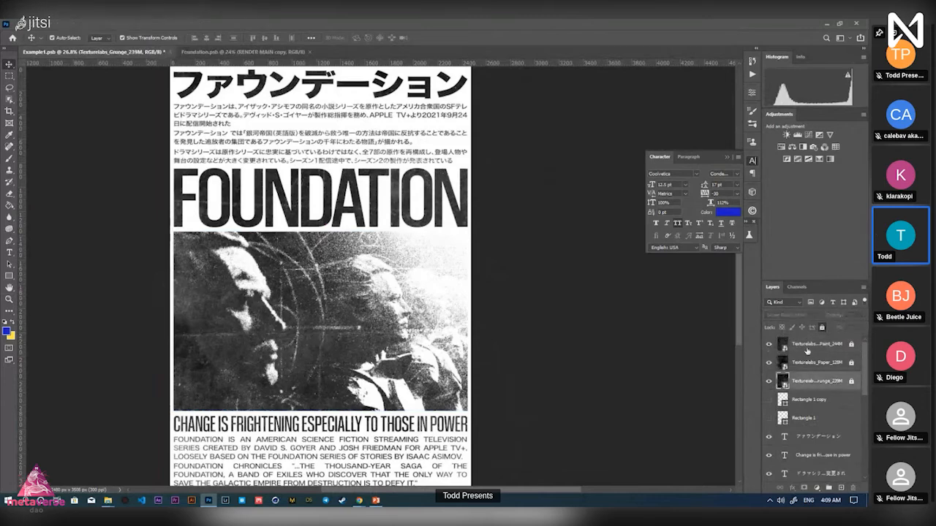
shift+click(796, 345)
click(768, 344)
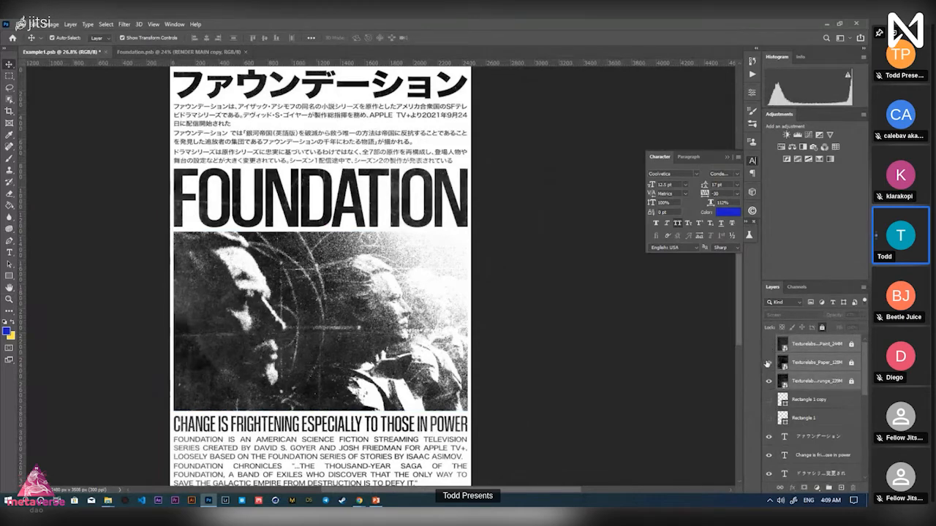
click(768, 362)
click(768, 381)
key(z)
drag(583, 345, 545, 345)
click(769, 381)
click(768, 362)
click(769, 344)
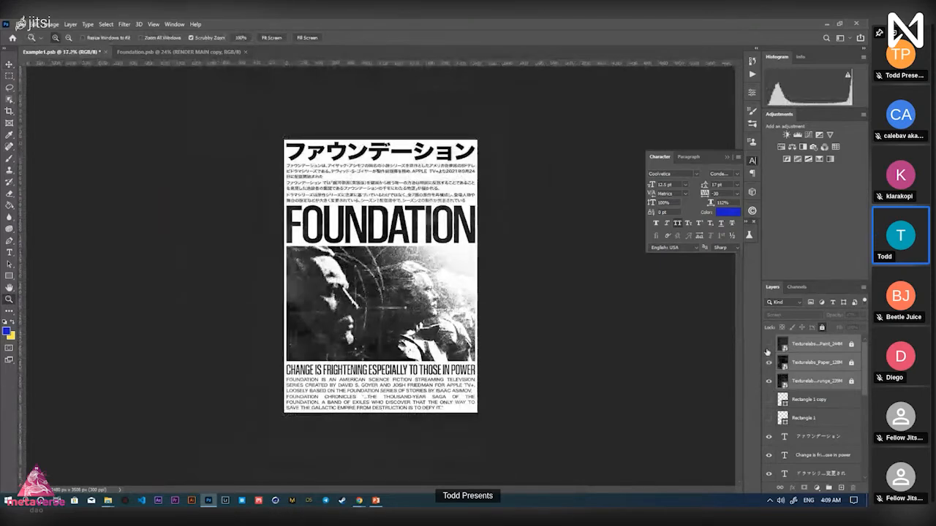
click(769, 343)
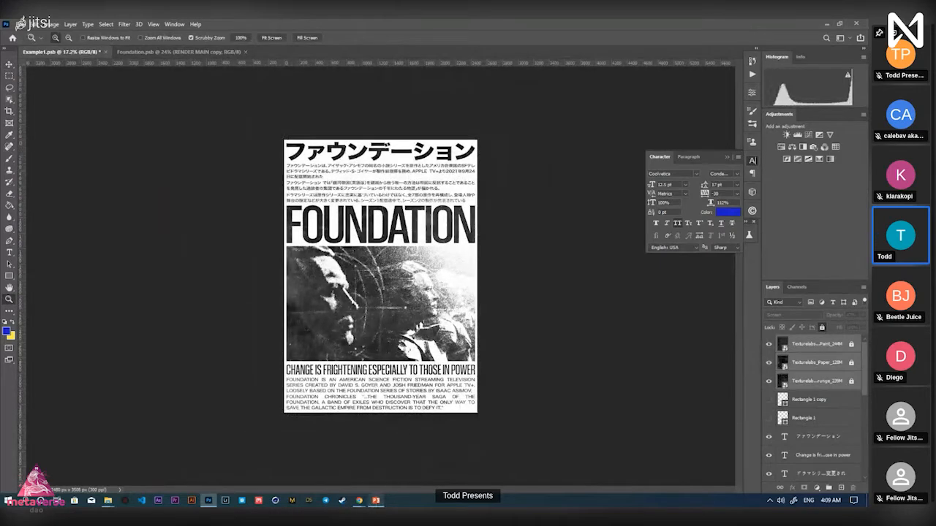
Open texturelabs.org in a new browser tab
mouse_move(359, 502)
click(310, 468)
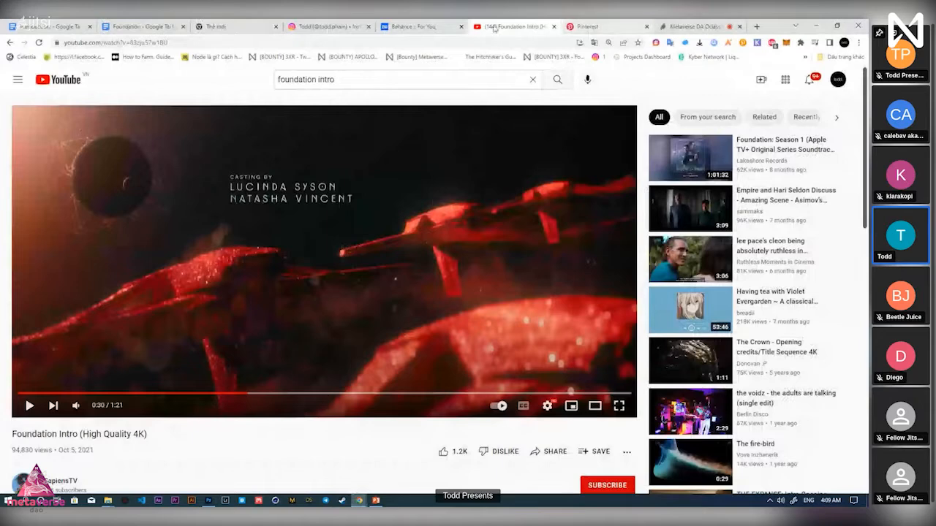
click(227, 27)
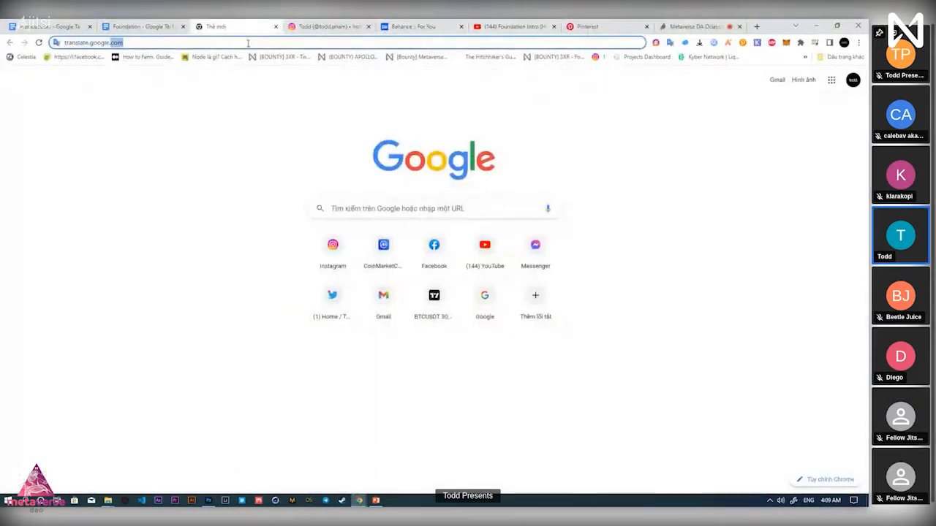
text(tex)
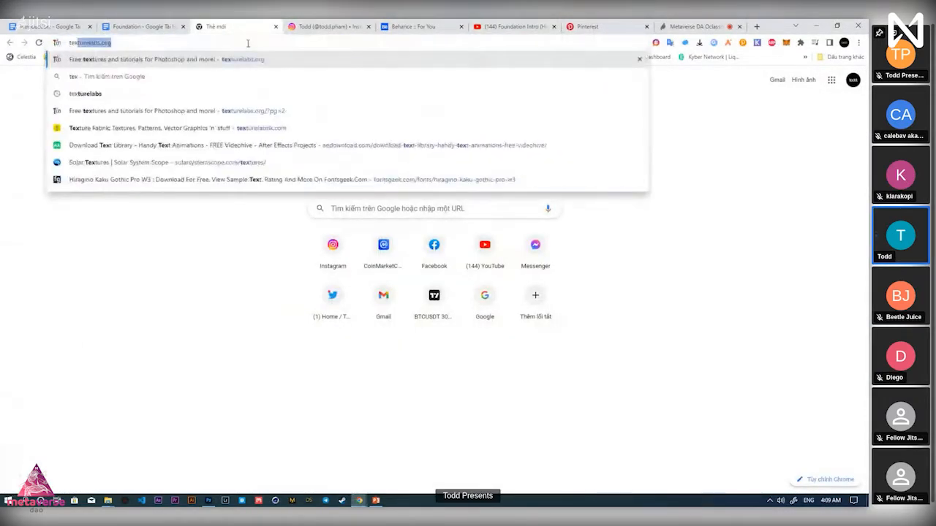
key(Delete)
key(Down)
key(Down)
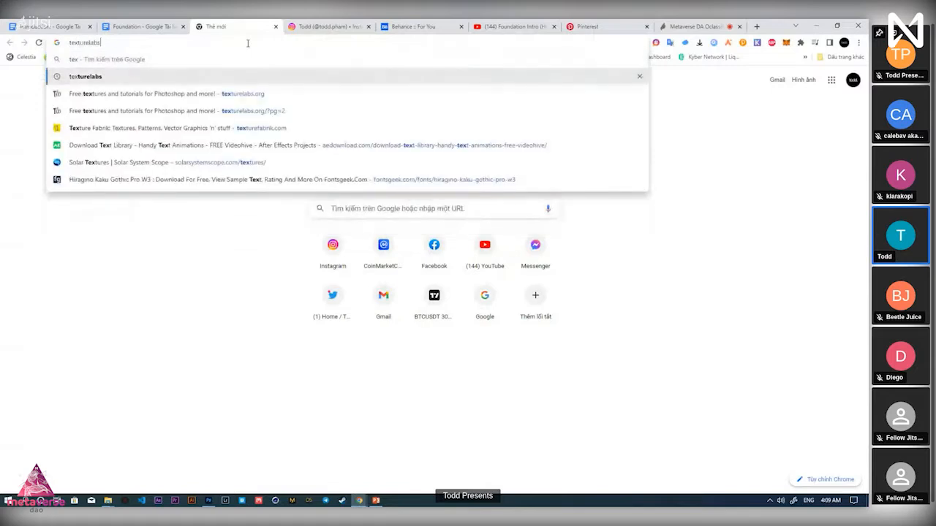
key(Return)
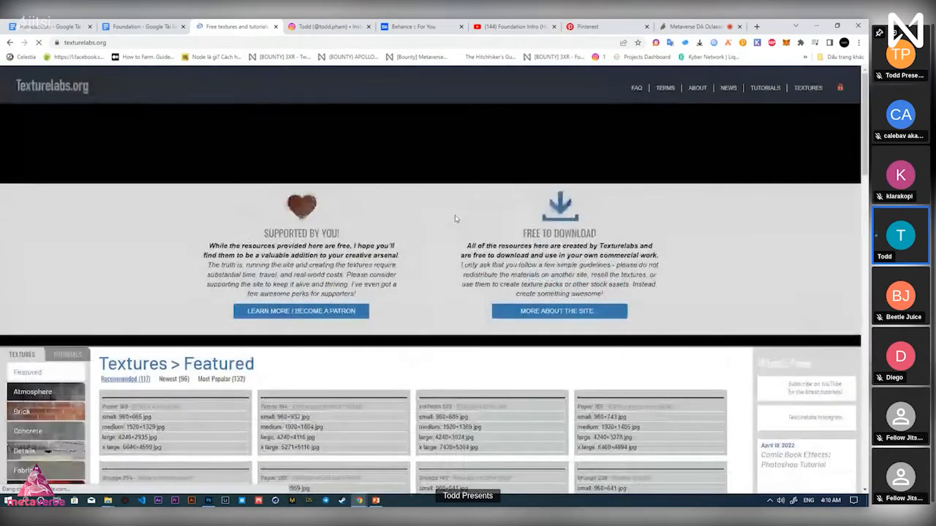
Scroll the Featured textures grid down to the bottom and back up
scroll(527, 395, down, 3)
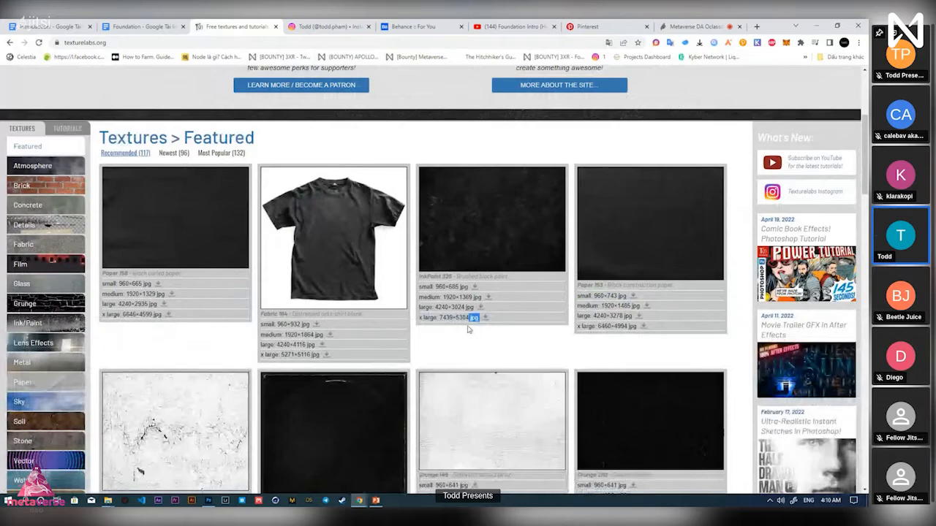
mouse_move(469, 329)
mouse_down()
mouse_move(428, 330)
mouse_move(466, 330)
mouse_up()
click(490, 342)
scroll(493, 342, down, 1)
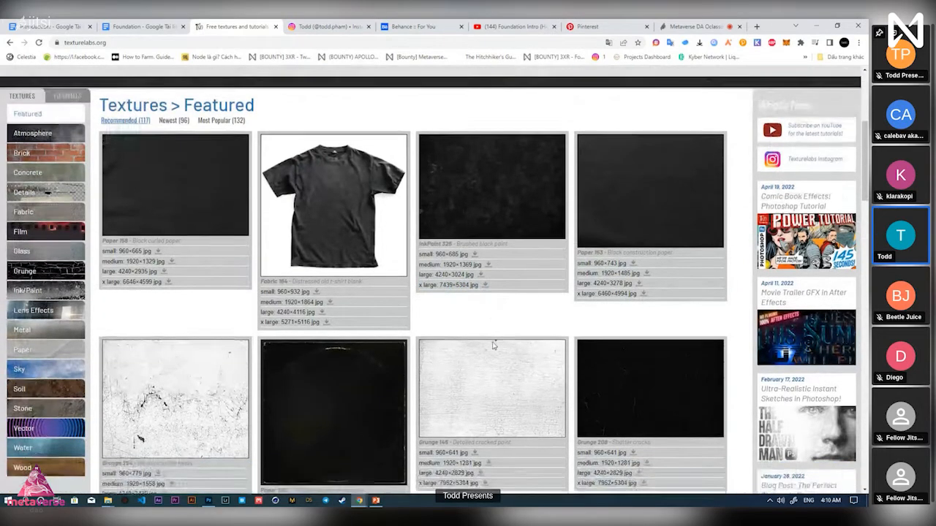
scroll(475, 329, down, 1)
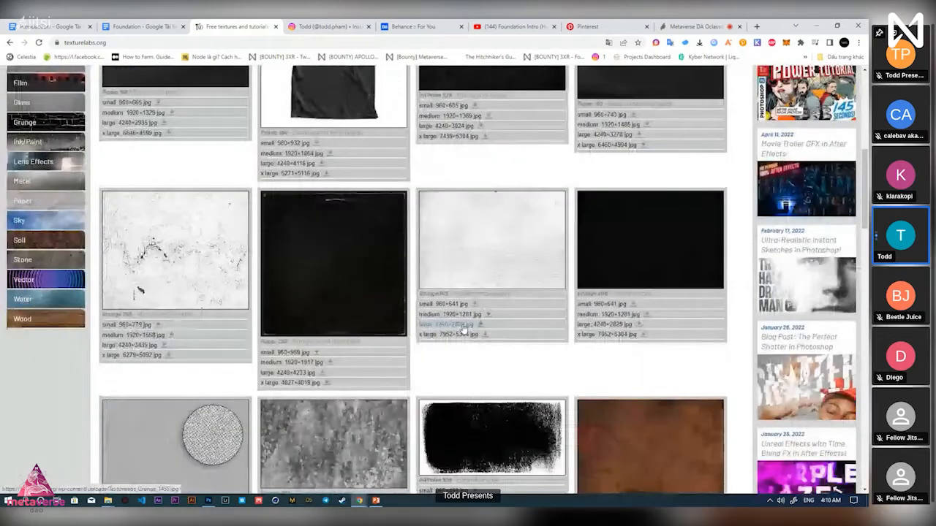
scroll(462, 331, down, 5)
scroll(512, 307, down, 2)
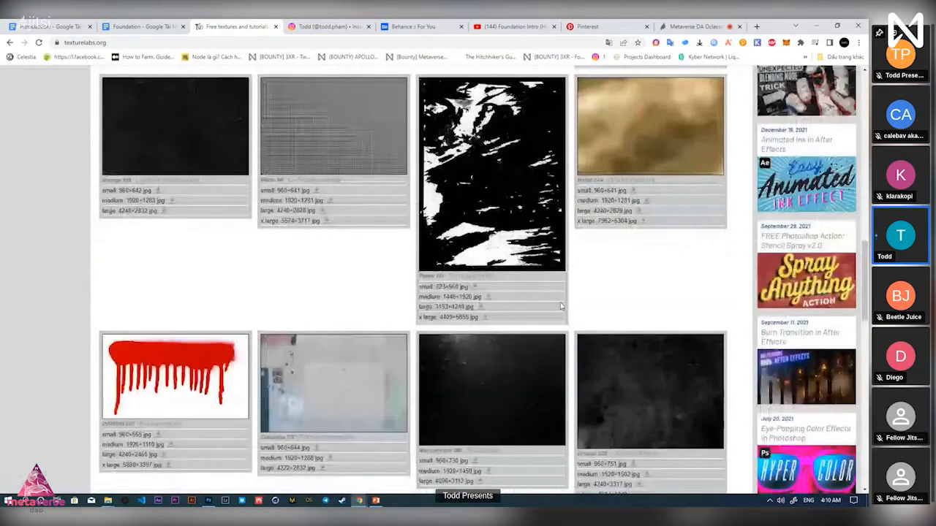
scroll(562, 306, down, 2)
scroll(658, 333, down, 2)
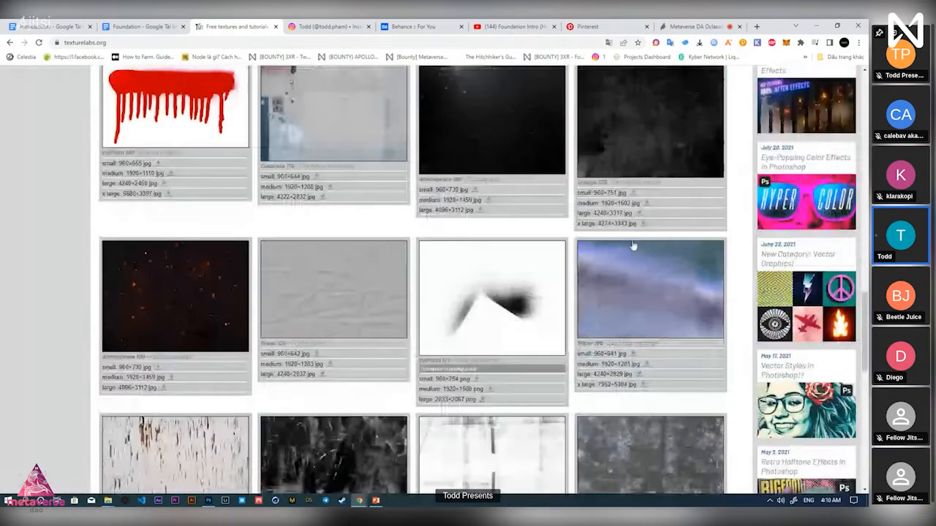
scroll(634, 247, down, 2)
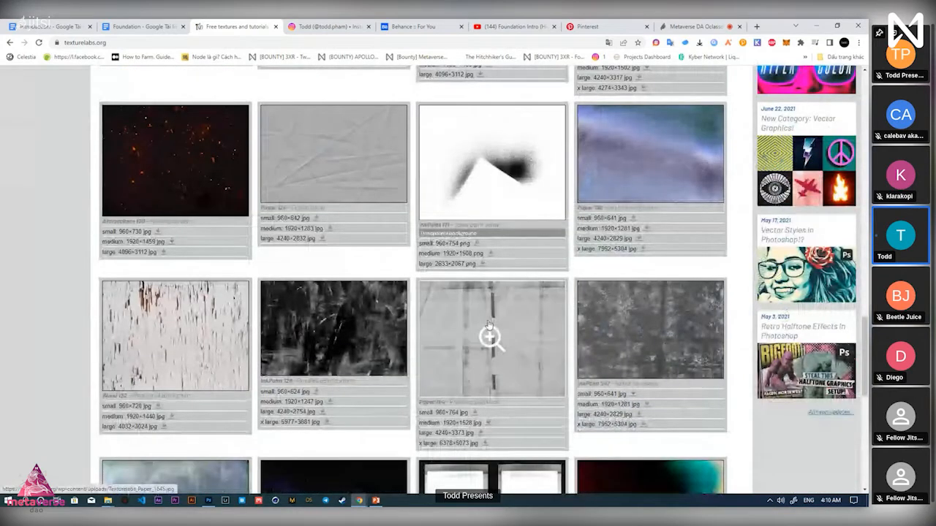
scroll(569, 366, down, 2)
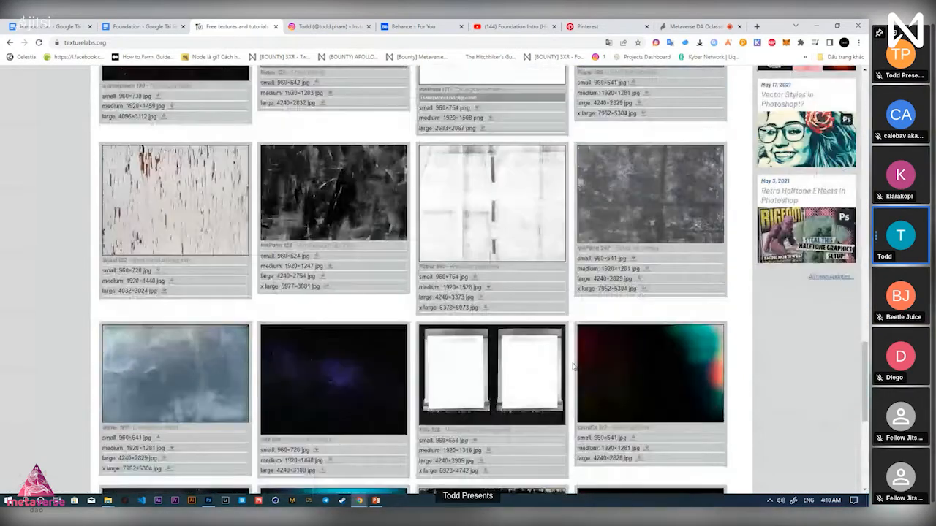
scroll(574, 369, down, 4)
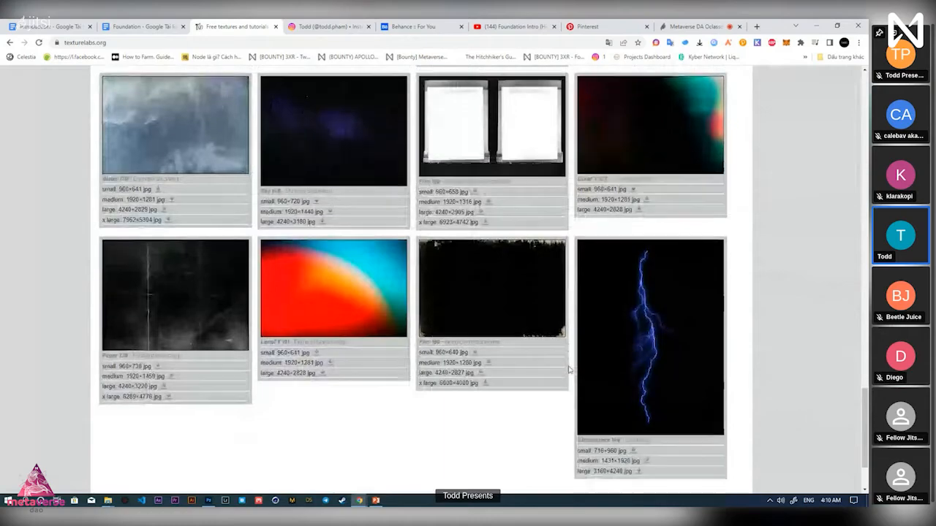
scroll(570, 370, down, 1)
scroll(567, 367, up, 1)
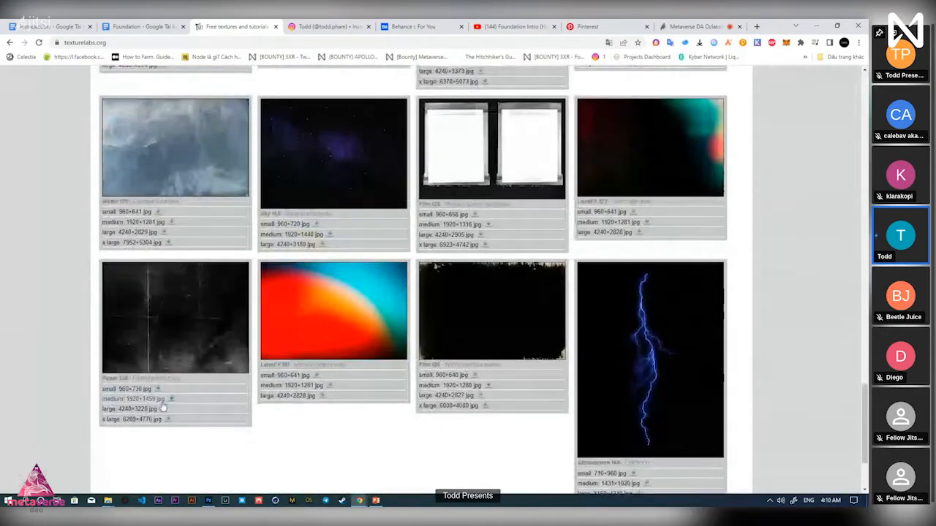
scroll(210, 395, up, 3)
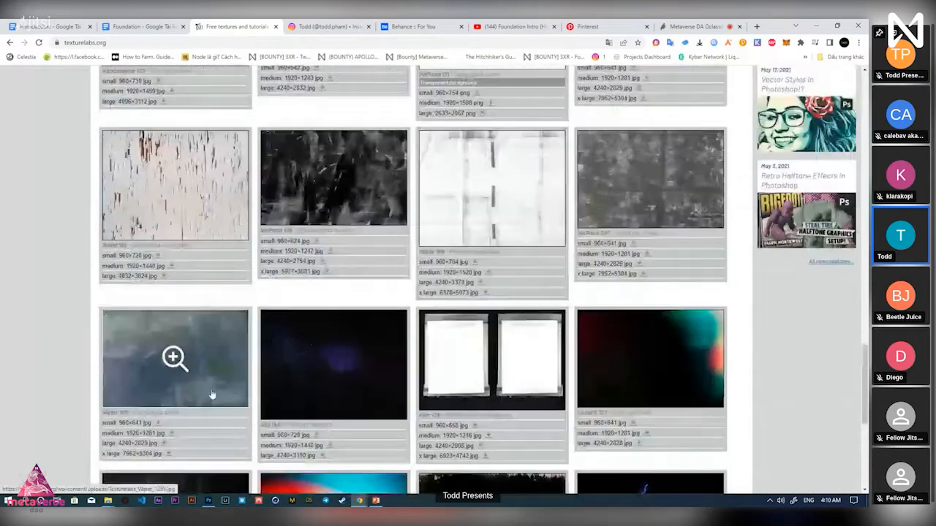
scroll(488, 409, up, 5)
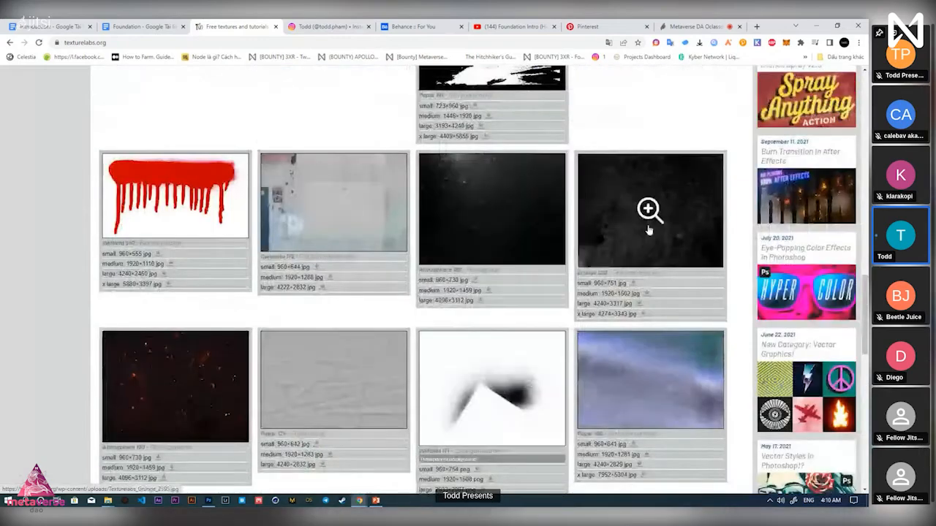
scroll(633, 249, up, 5)
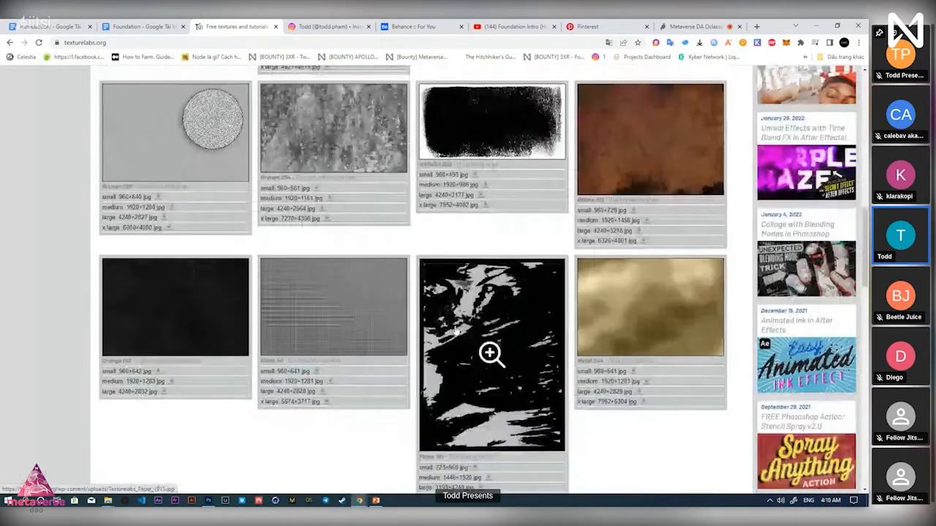
scroll(203, 339, up, 1)
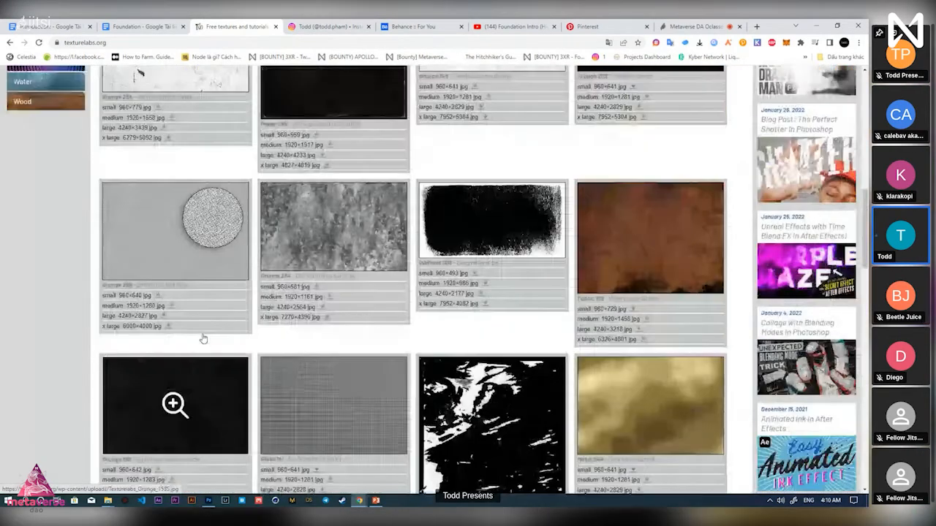
scroll(203, 338, up, 2)
key(alt+Tab)
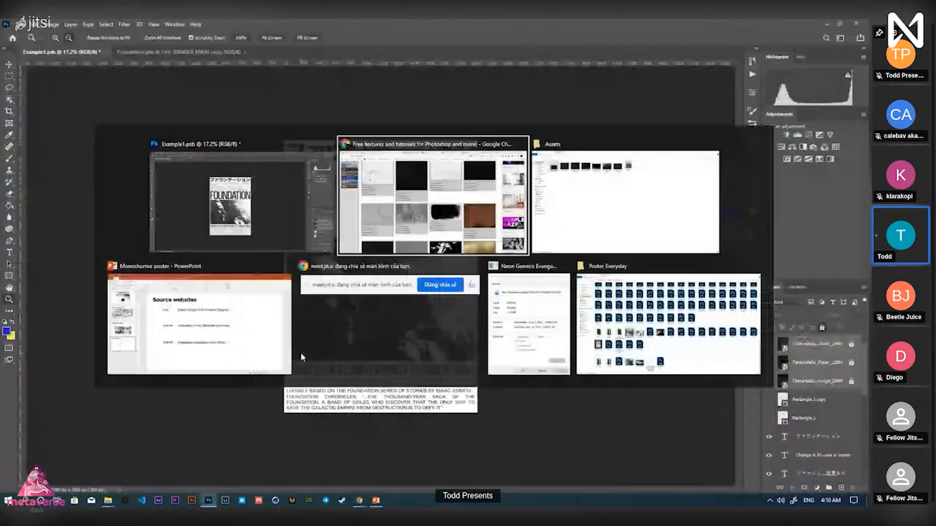
Browse the Assets folder textures and drag Texturelabs_Grunge_239M toward Photoshop
click(537, 210)
drag(402, 142, 130, 67)
click(196, 105)
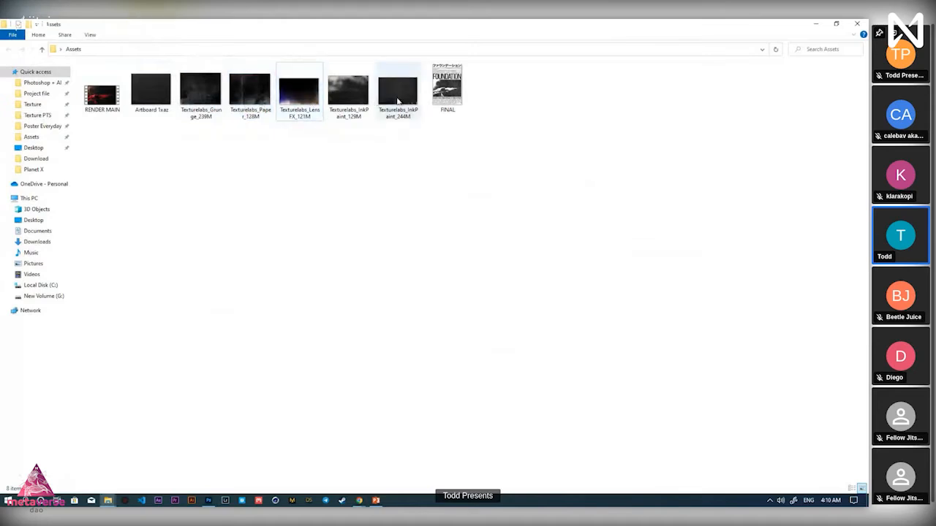
click(167, 105)
click(252, 108)
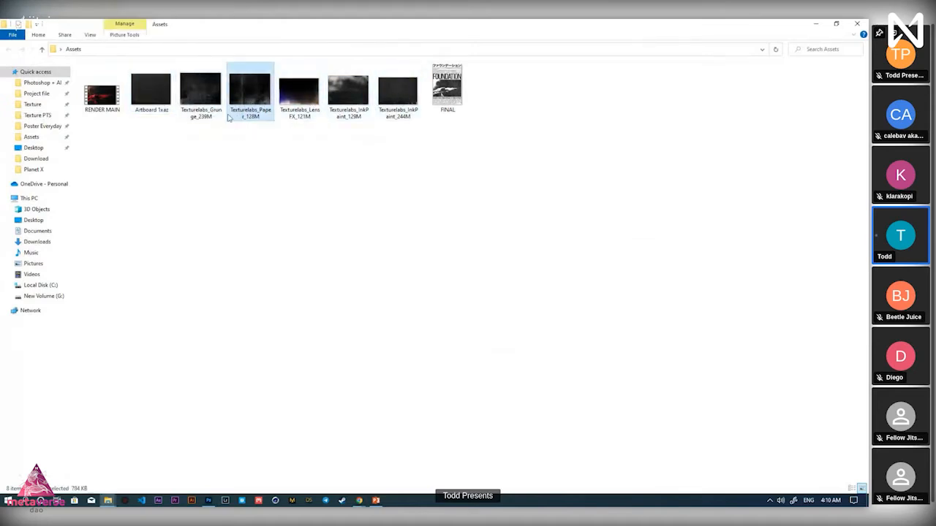
click(210, 112)
click(250, 99)
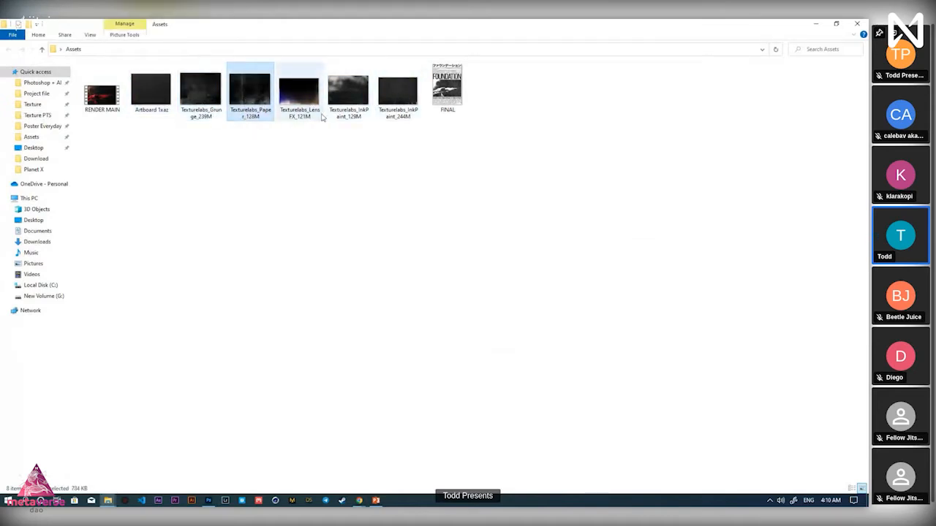
click(362, 110)
click(210, 112)
click(245, 109)
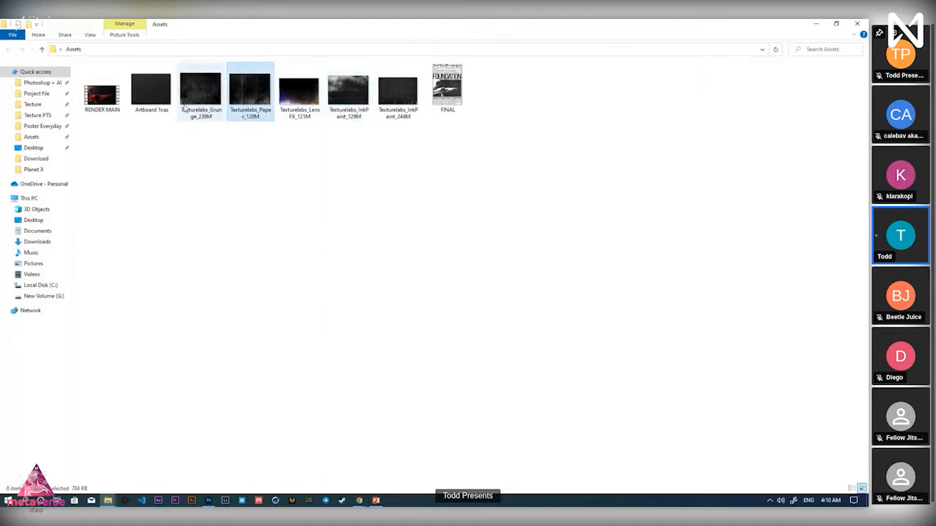
click(146, 100)
drag(203, 103, 464, 298)
Drop the grunge texture in, rotate it 90°, scale it over the page, and move it to the top
key(alt+Tab)
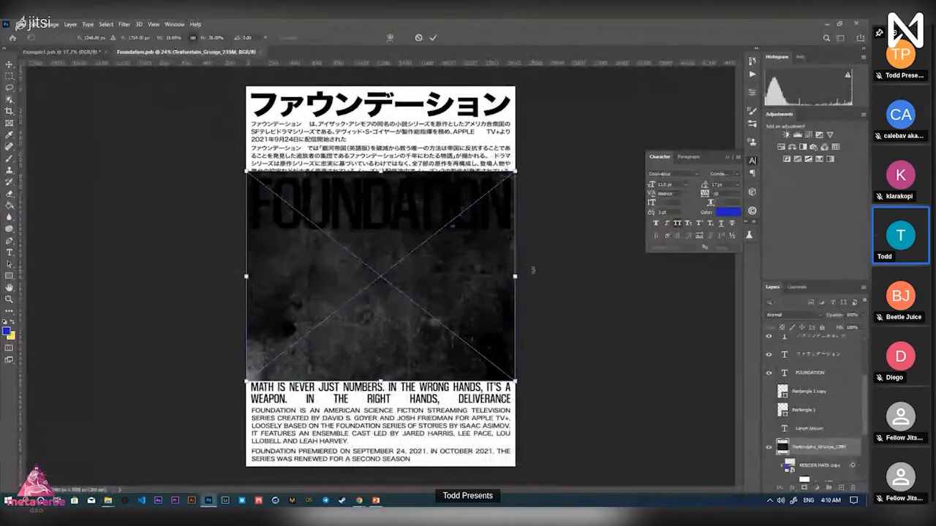
drag(533, 270, 398, 415)
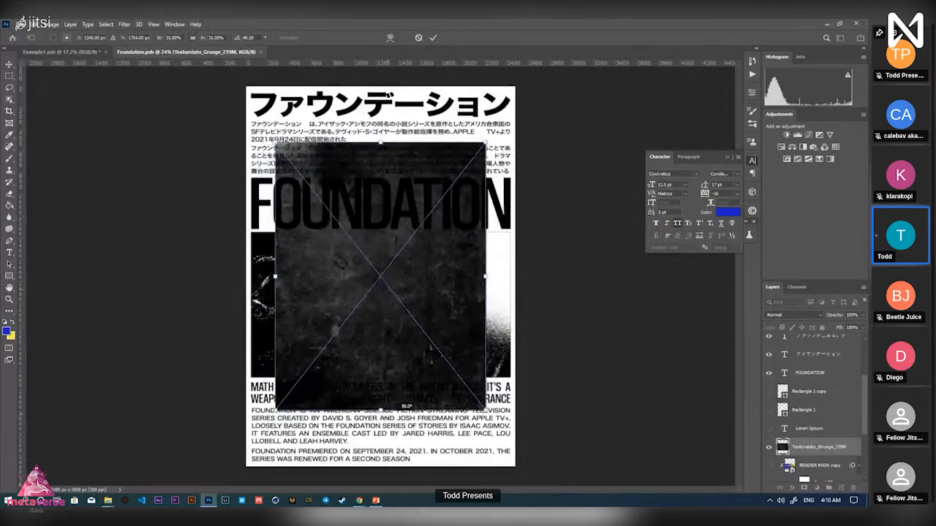
drag(485, 276, 522, 277)
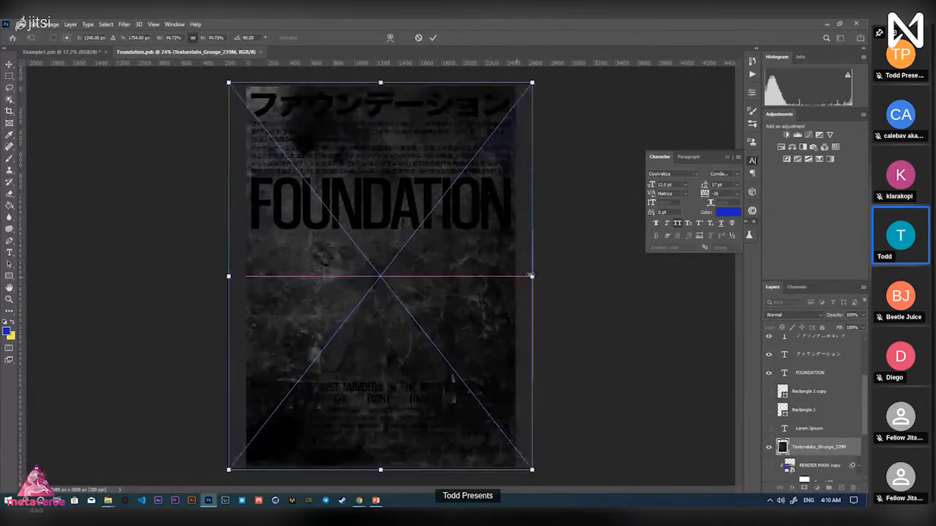
click(433, 37)
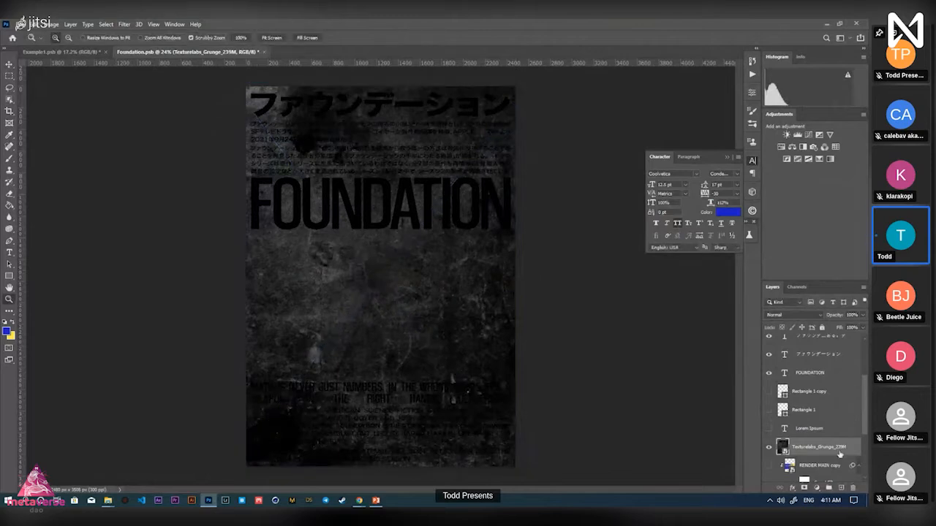
drag(839, 453, 837, 341)
drag(455, 283, 441, 281)
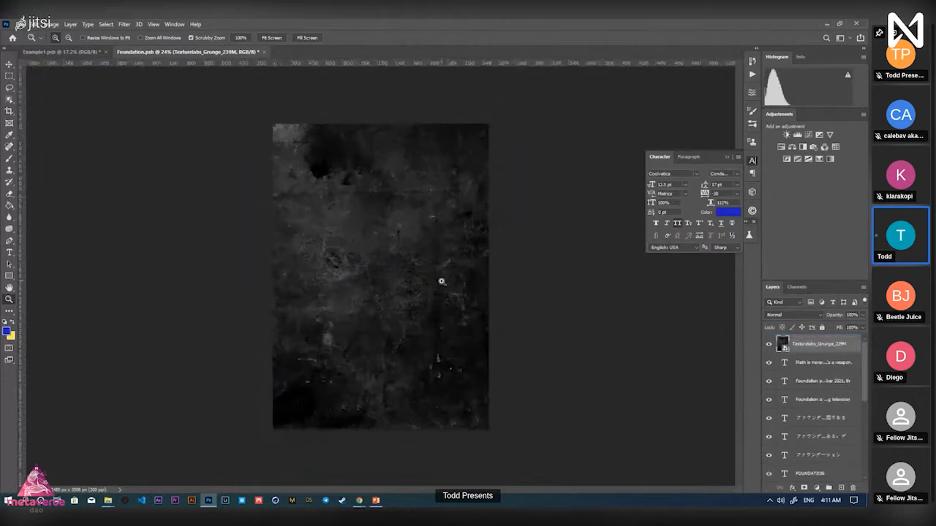
Set the grunge layer to Linear Dodge (Add) at about 91% opacity
key(v)
click(783, 313)
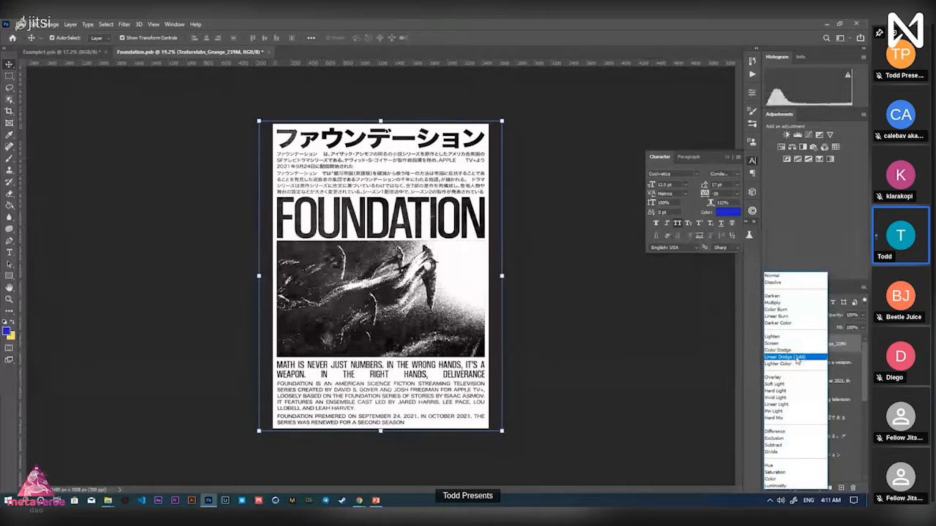
click(798, 358)
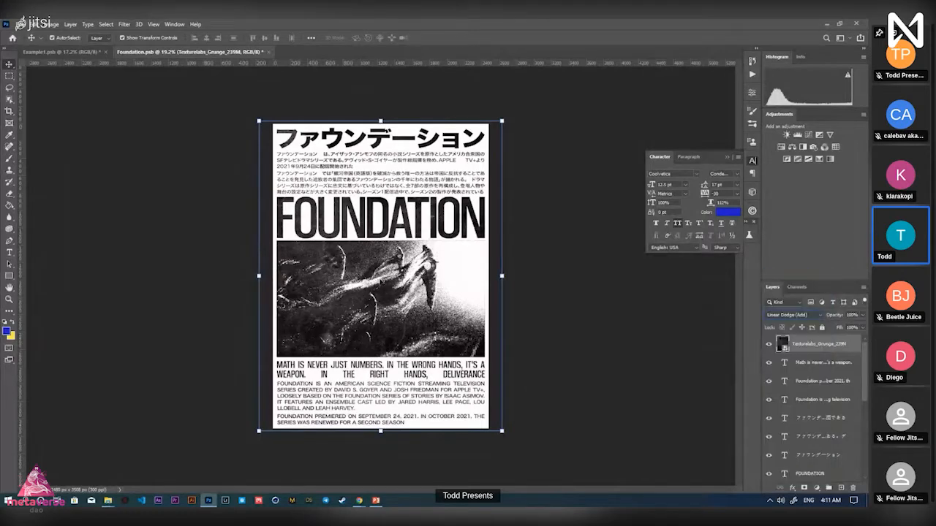
drag(334, 258, 366, 283)
key(ctrl+z)
key(z)
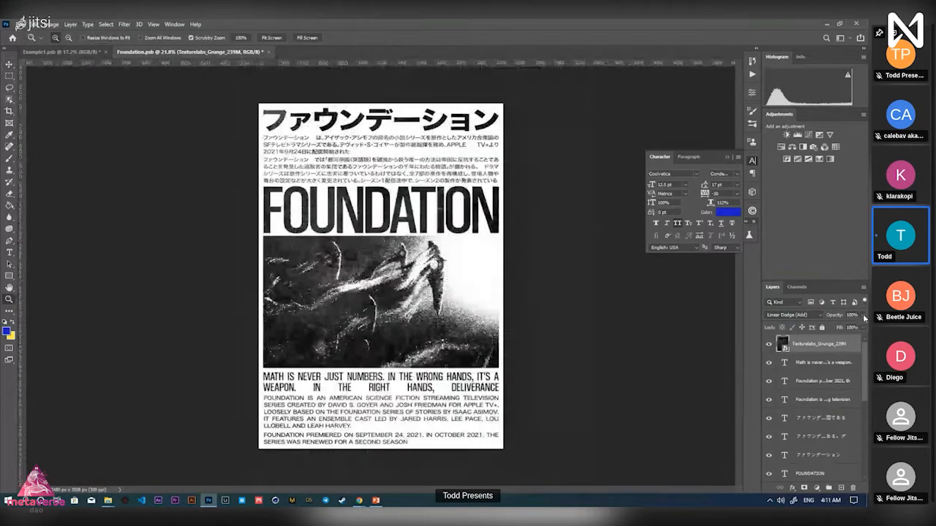
click(843, 327)
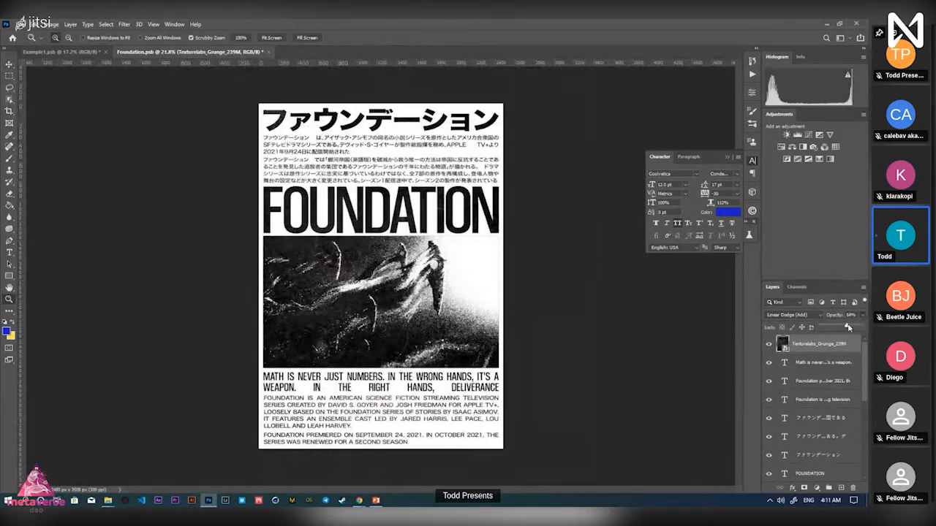
drag(851, 327, 856, 327)
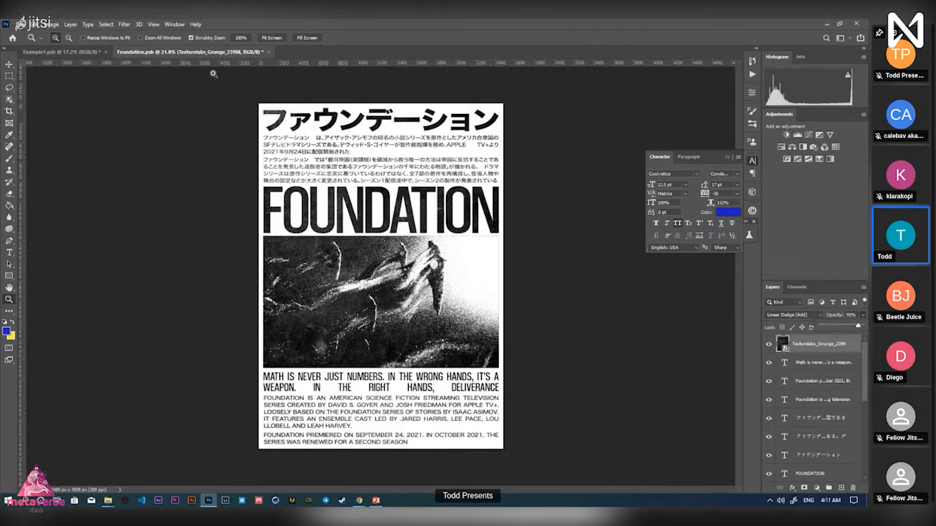
key(alt+Tab)
Open Texturelabs_Paper_128M.jpg for a look, close it, and return to Foundation.psb
click(256, 110)
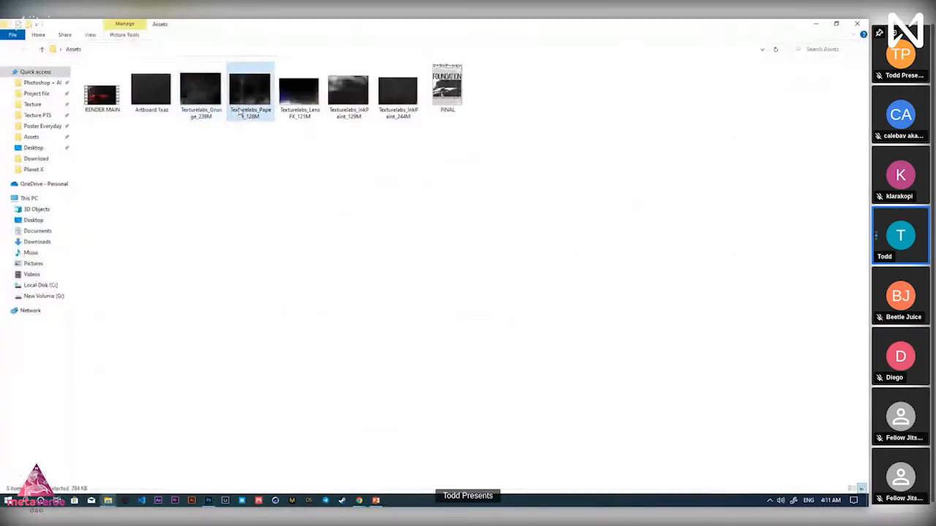
mouse_move(259, 114)
mouse_down()
mouse_move(274, 158)
mouse_move(373, 243)
mouse_move(329, 206)
mouse_move(258, 107)
mouse_up()
key(alt+Tab)
key(alt+Tab)
double_click(258, 108)
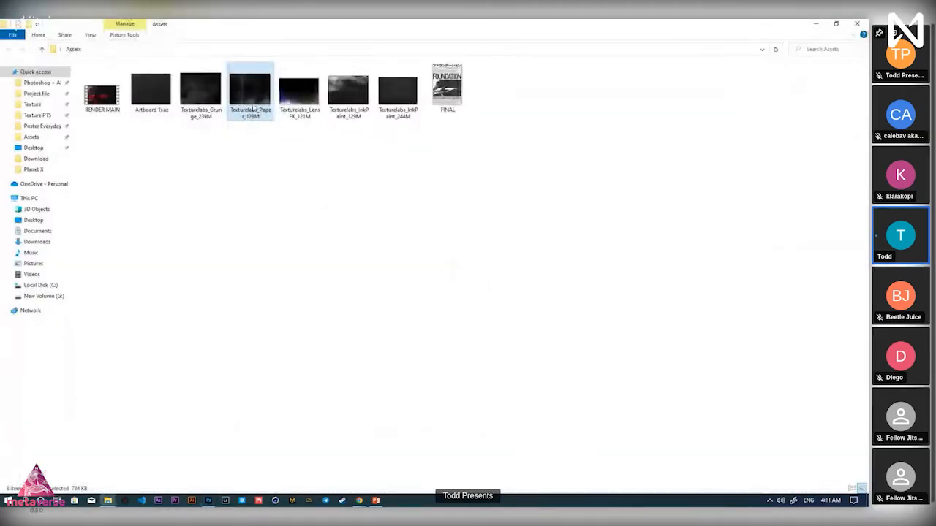
scroll(333, 234, up, 3)
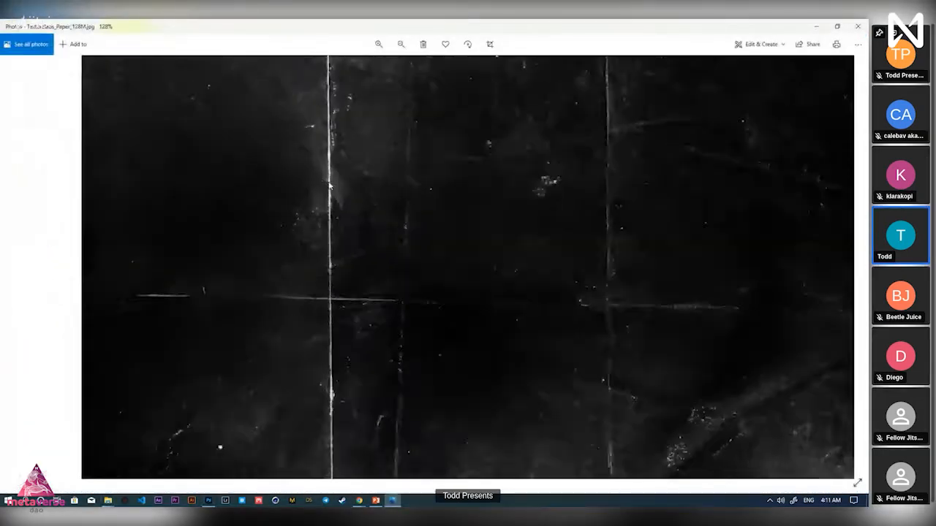
scroll(330, 186, down, 3)
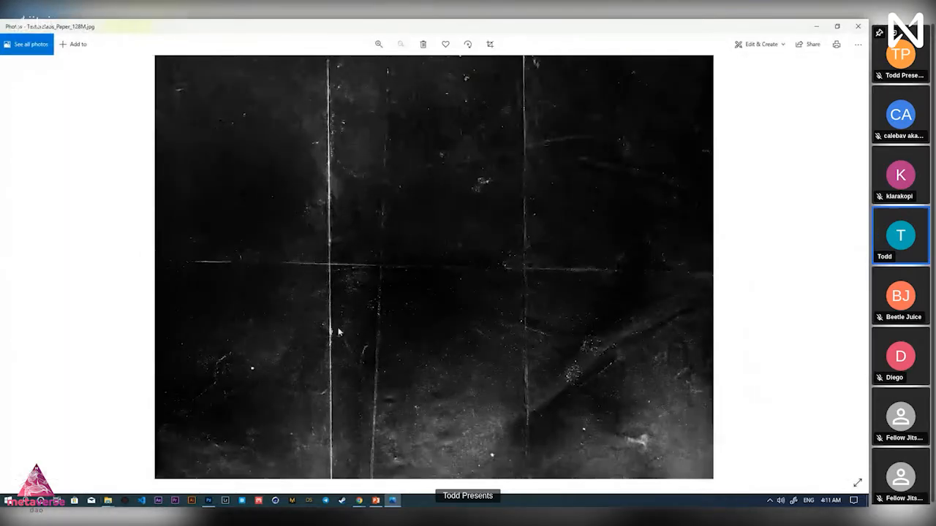
click(858, 26)
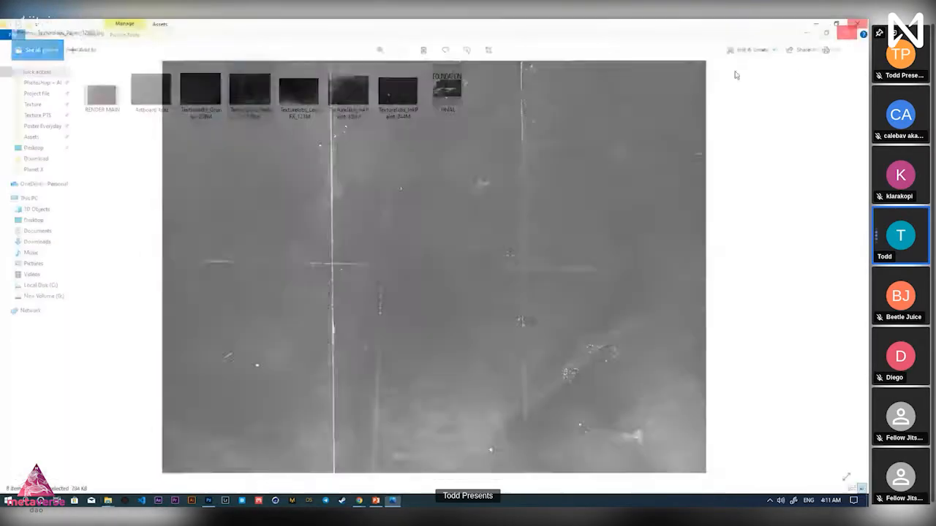
key(alt+Tab)
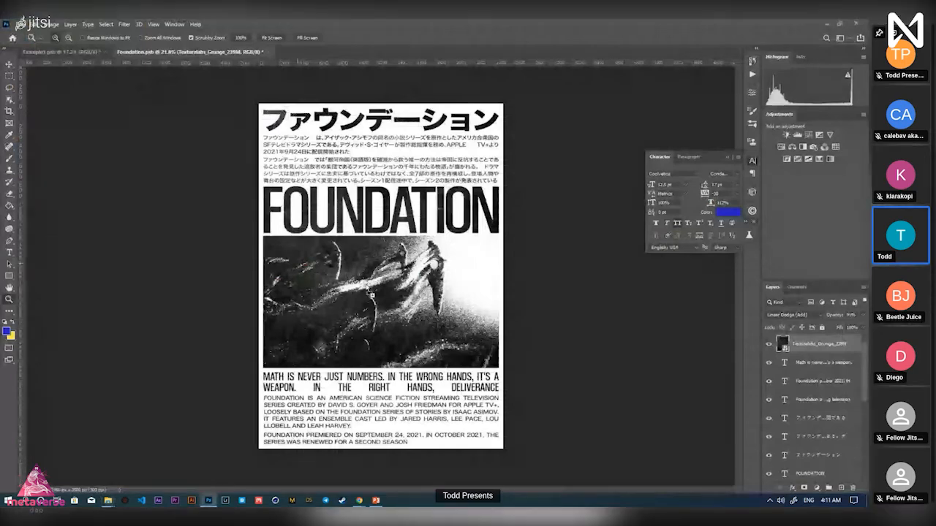
Rotate the Texturelabs_Paper_128M texture 90° to portrait and scale it to cover the poster
drag(532, 243, 418, 436)
drag(473, 276, 514, 275)
click(433, 38)
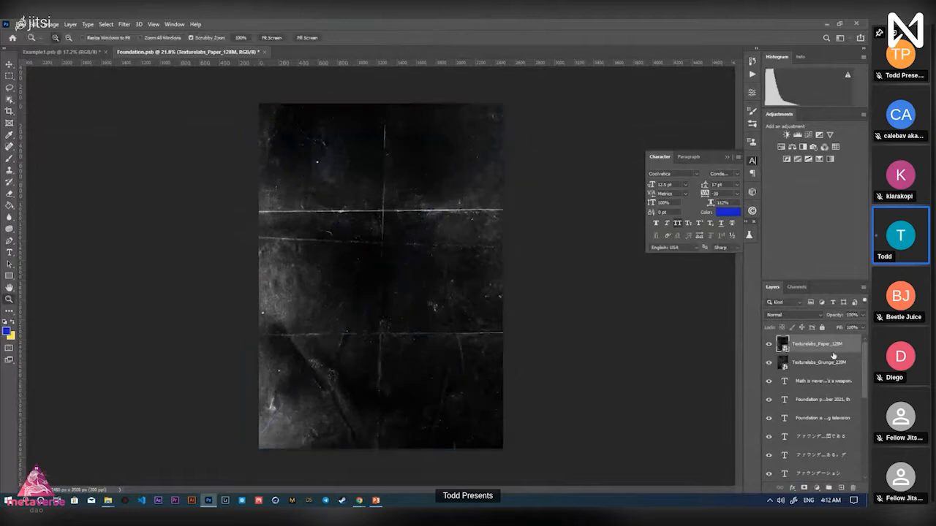
Set the paper texture layer's blend mode to Lighter Color and zoom in to inspect it
click(788, 316)
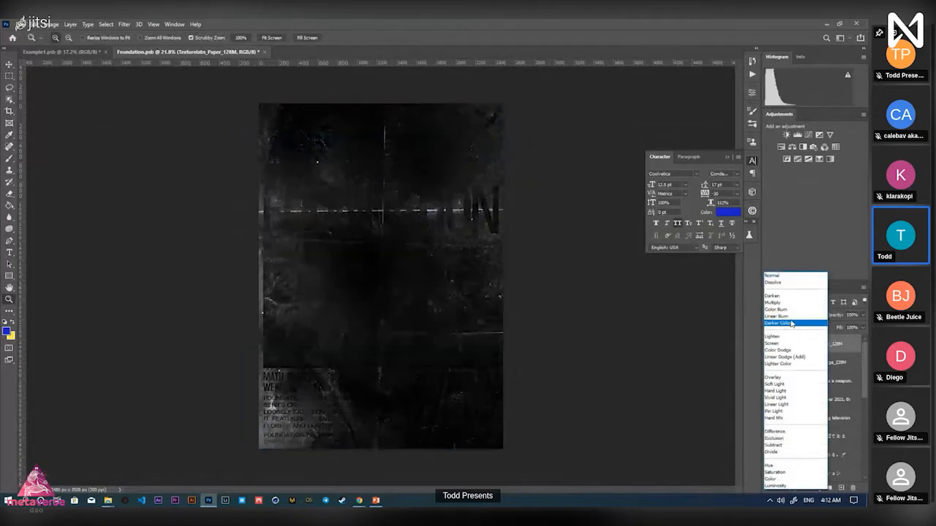
click(760, 328)
click(784, 317)
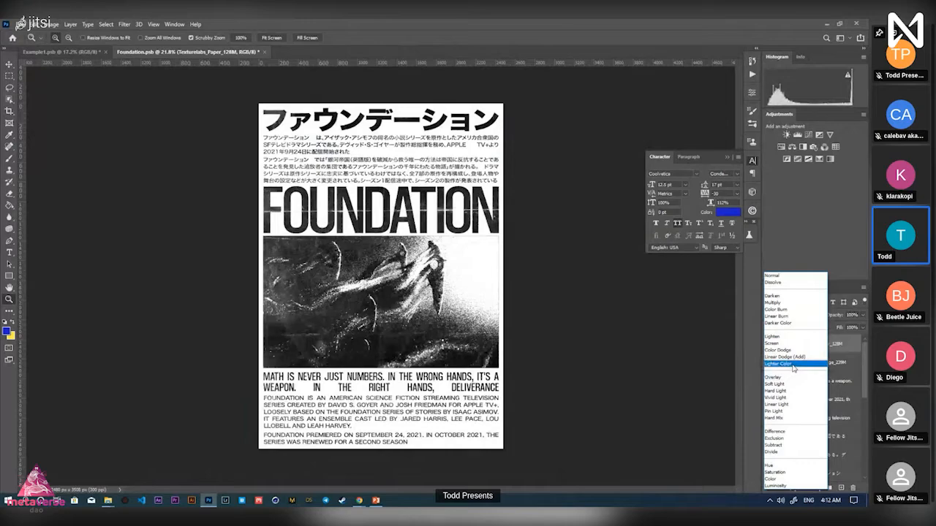
click(794, 364)
drag(479, 208, 444, 210)
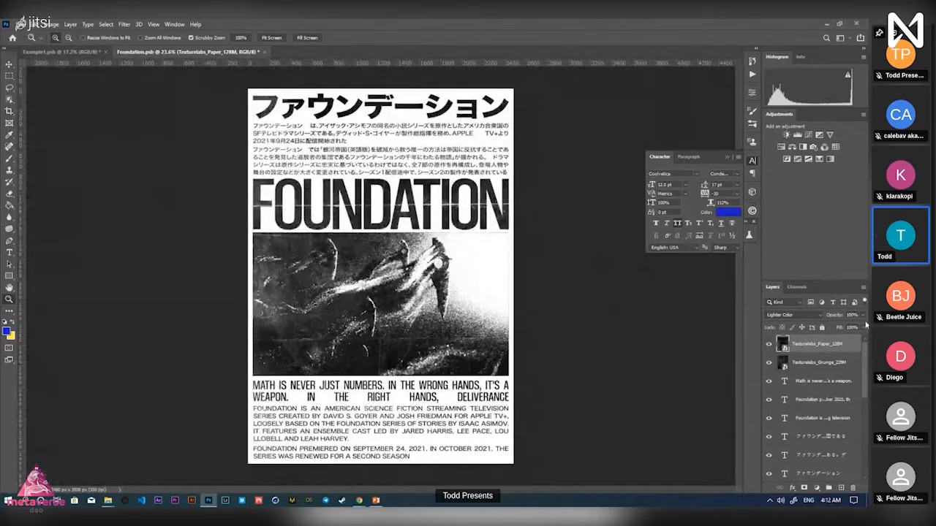
Lower the paper texture's opacity slightly and lock both the paper and grunge texture layers
drag(862, 317, 851, 327)
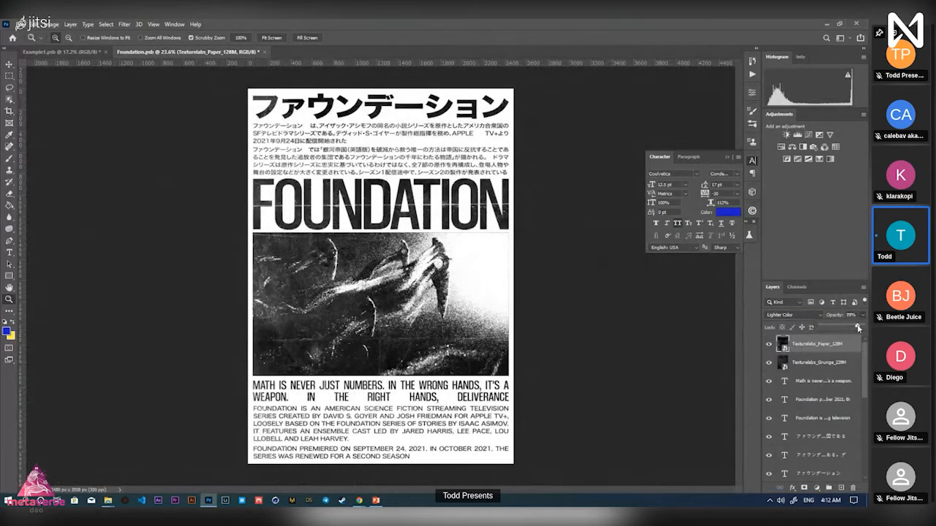
mouse_move(442, 261)
mouse_down()
mouse_move(428, 258)
mouse_move(443, 258)
mouse_up()
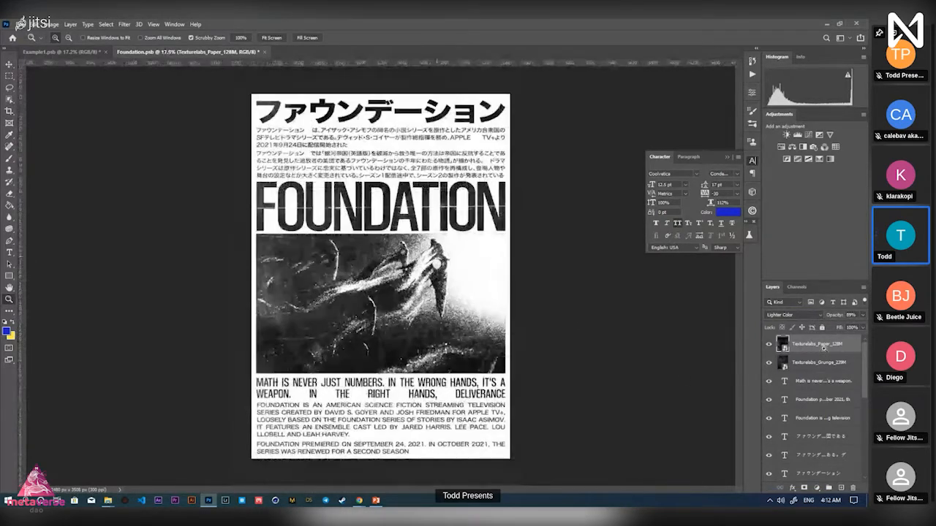
shift+click(826, 361)
click(823, 328)
Save the Foundation poster with Ctrl+S, inspect the texture, then fit the poster to the window
mouse_move(427, 296)
mouse_down()
mouse_move(406, 296)
mouse_move(447, 297)
mouse_move(435, 297)
mouse_up()
drag(384, 380, 375, 378)
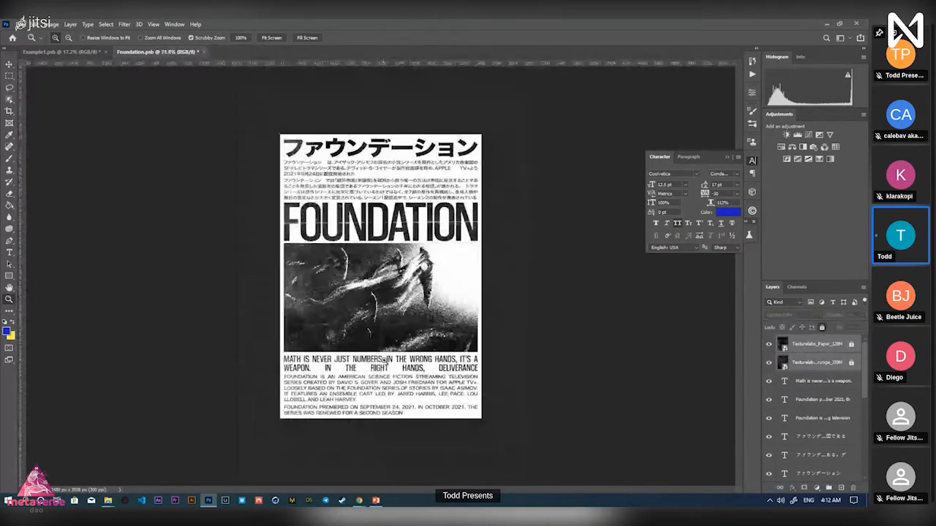
key(ctrl+s)
mouse_move(428, 254)
mouse_down()
mouse_move(454, 255)
mouse_move(436, 257)
mouse_up()
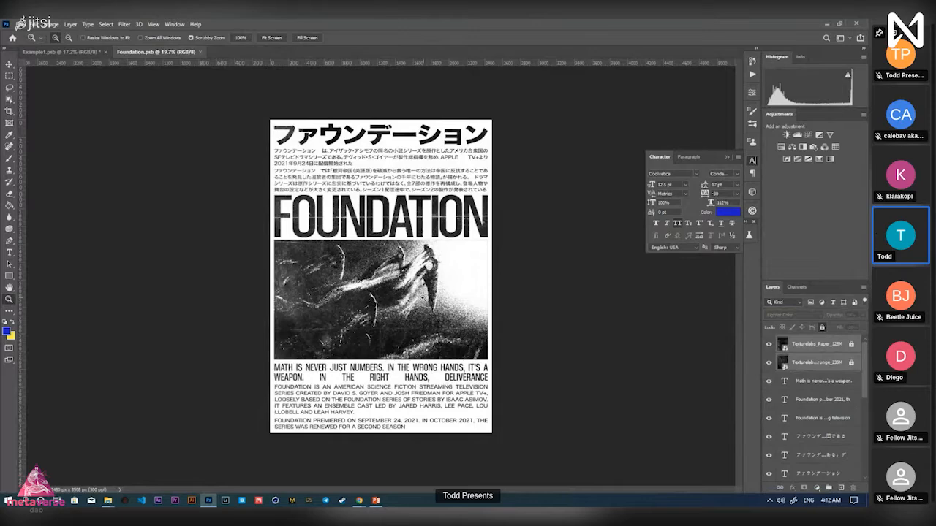
mouse_move(417, 296)
mouse_down()
mouse_move(430, 296)
mouse_move(413, 297)
mouse_up()
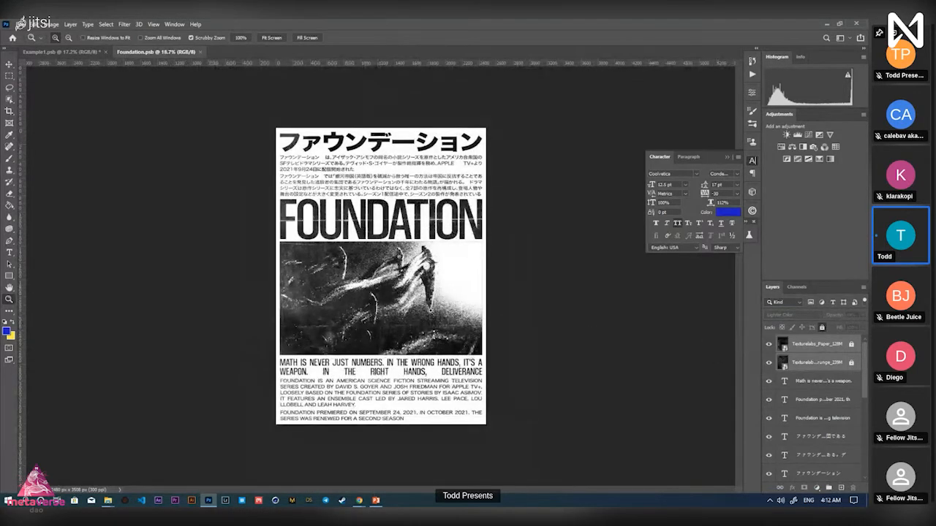
drag(439, 299, 472, 299)
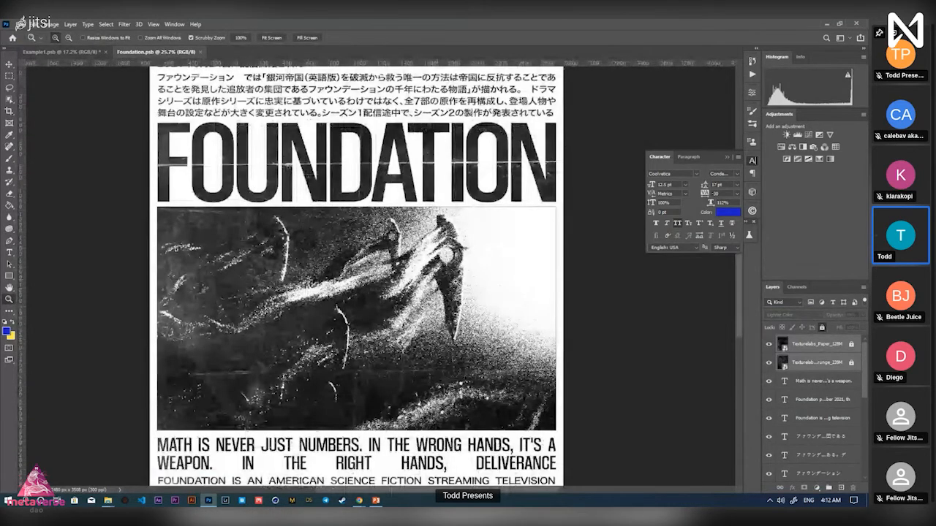
key(ctrl+0)
key(v)
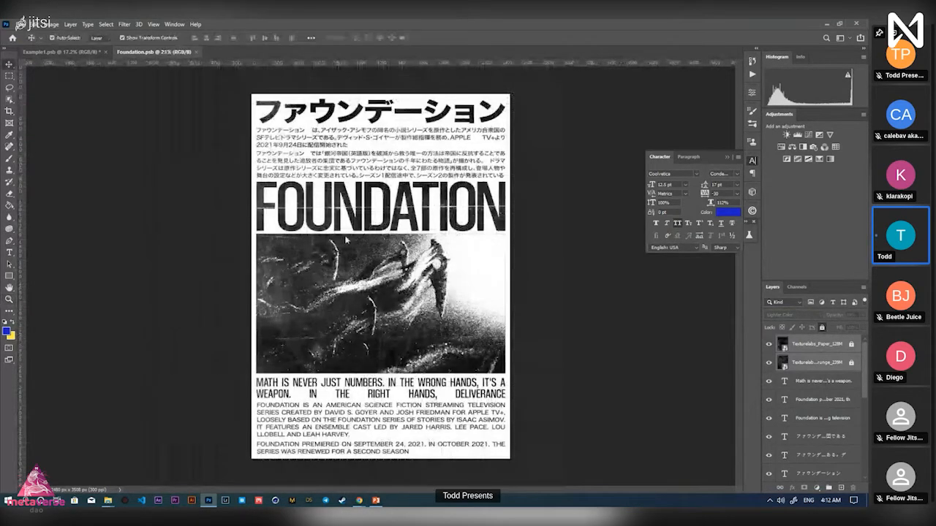
Show the Timeline panel from the Window menu
click(174, 25)
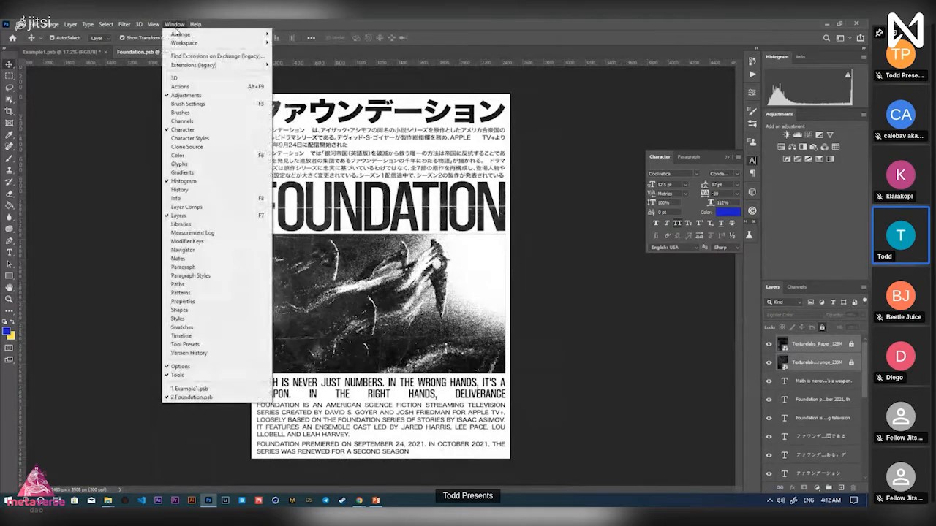
click(174, 25)
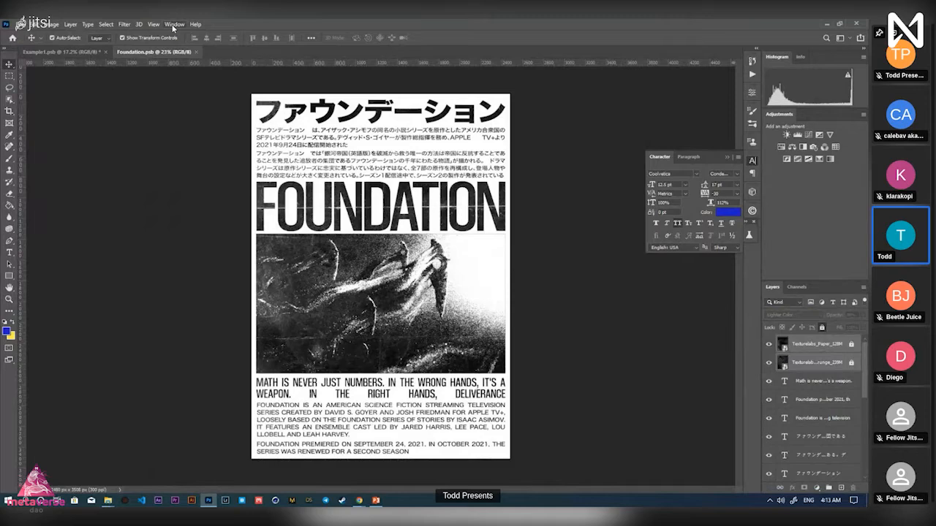
click(174, 25)
click(174, 25)
click(175, 25)
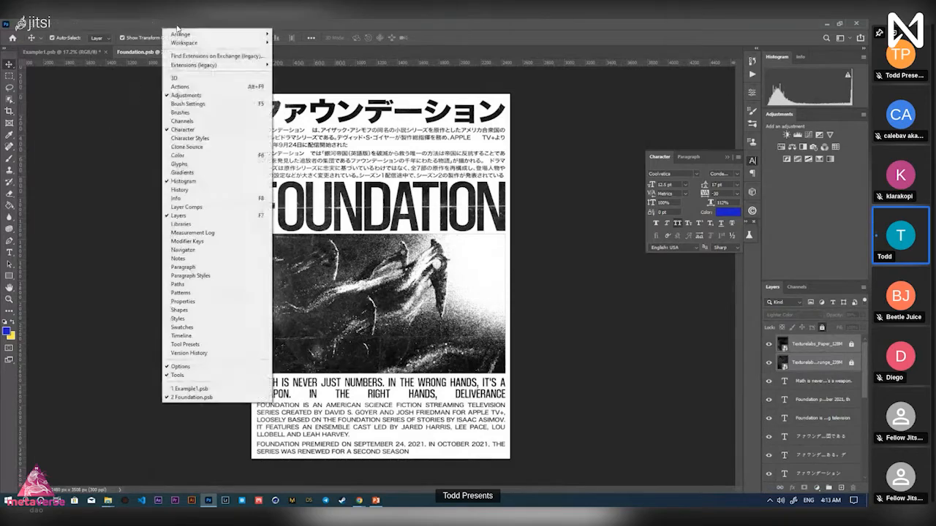
click(220, 338)
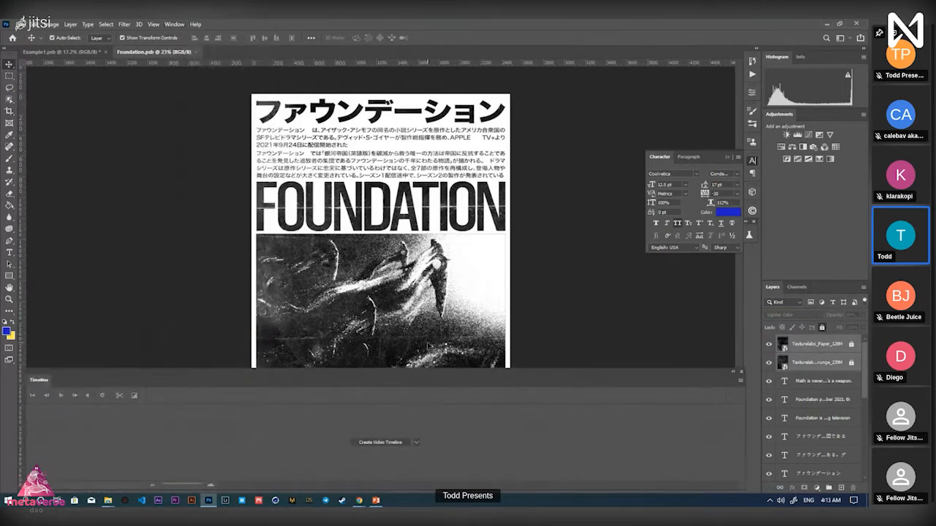
Zoom out on the poster and create a video timeline from its layers
key(z)
alt+click(427, 306)
alt+click(421, 300)
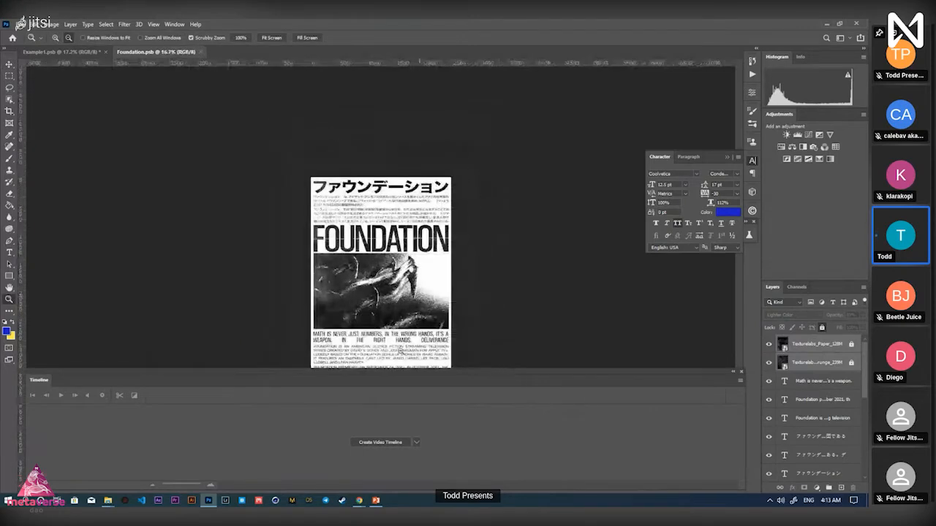
key(v)
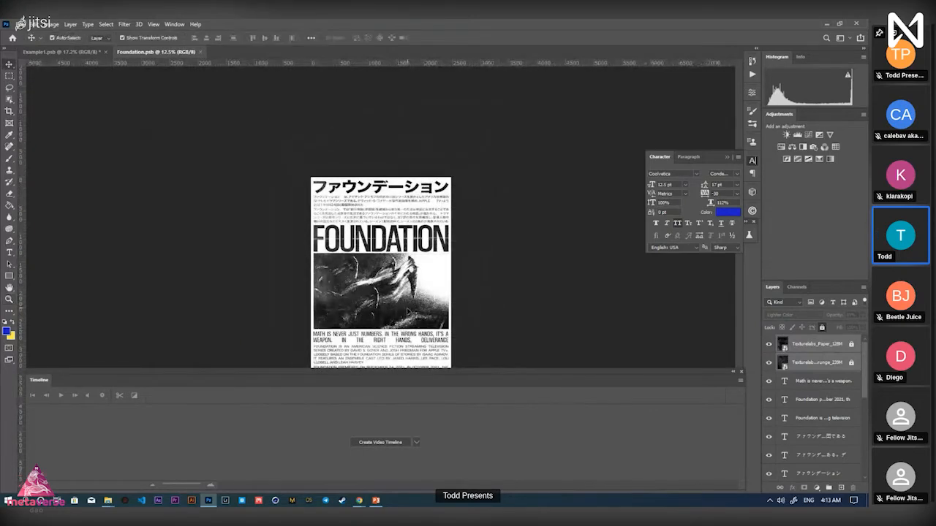
key(z)
click(407, 310)
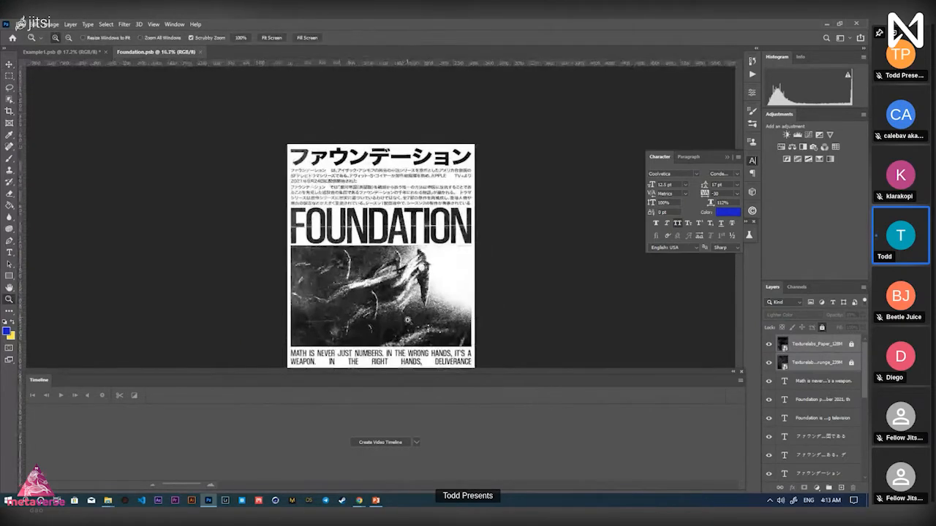
click(394, 444)
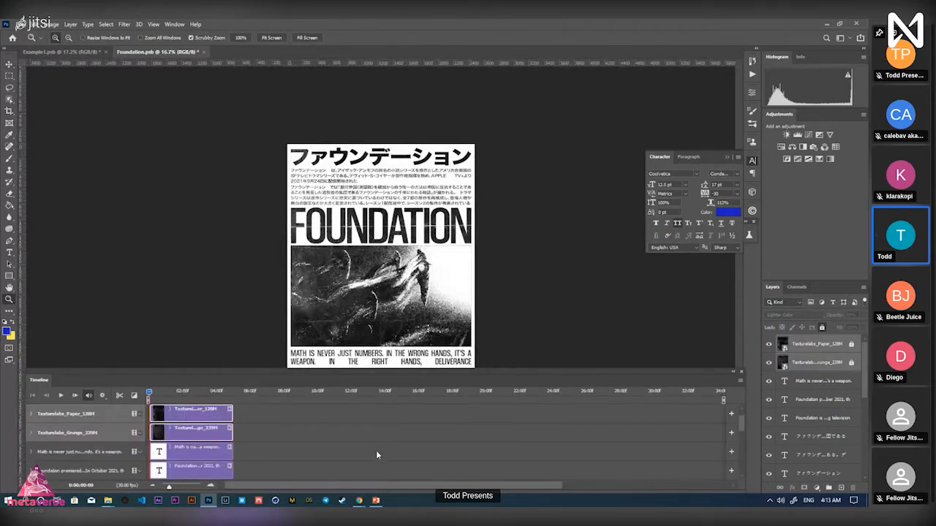
Scroll to the RENDER MAIN clip and zoom the timeline out to see whole clips
scroll(377, 453, down, 10)
scroll(329, 454, down, 2)
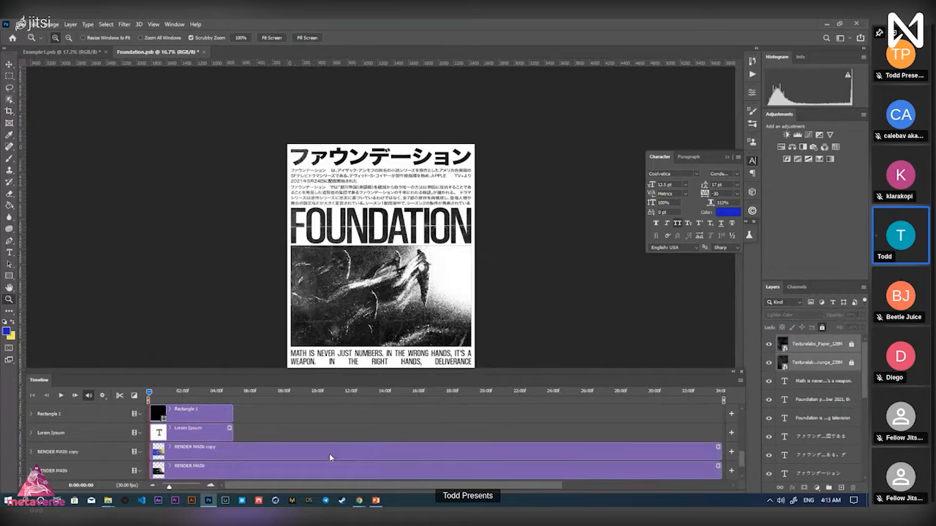
scroll(243, 436, down, 4)
click(251, 441)
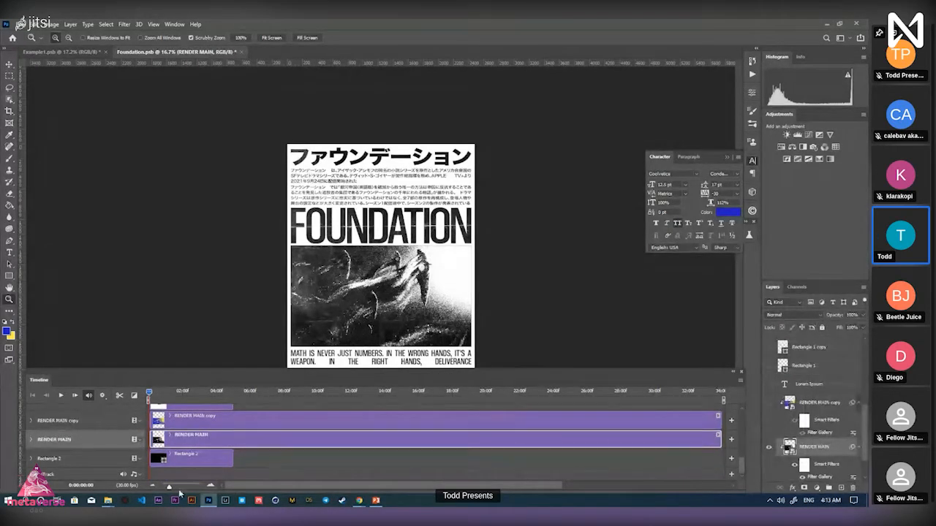
drag(170, 487, 166, 488)
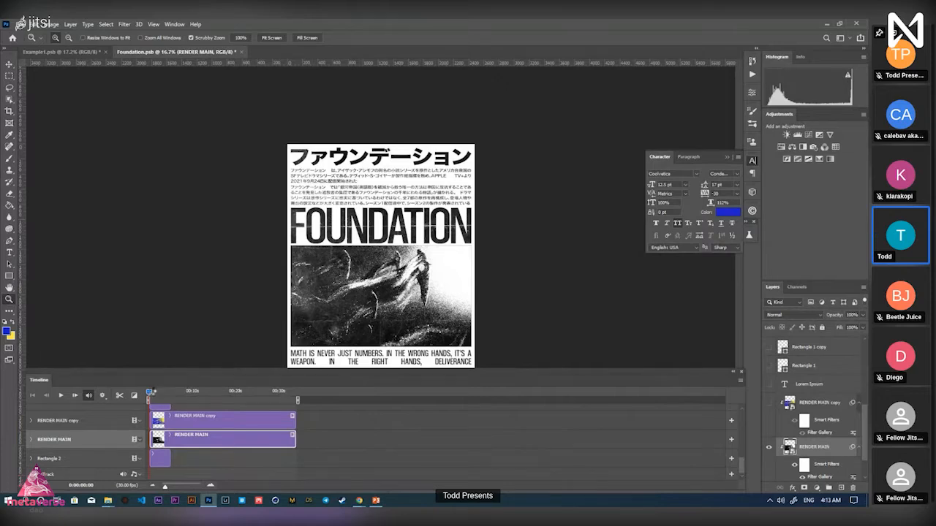
drag(150, 392, 162, 392)
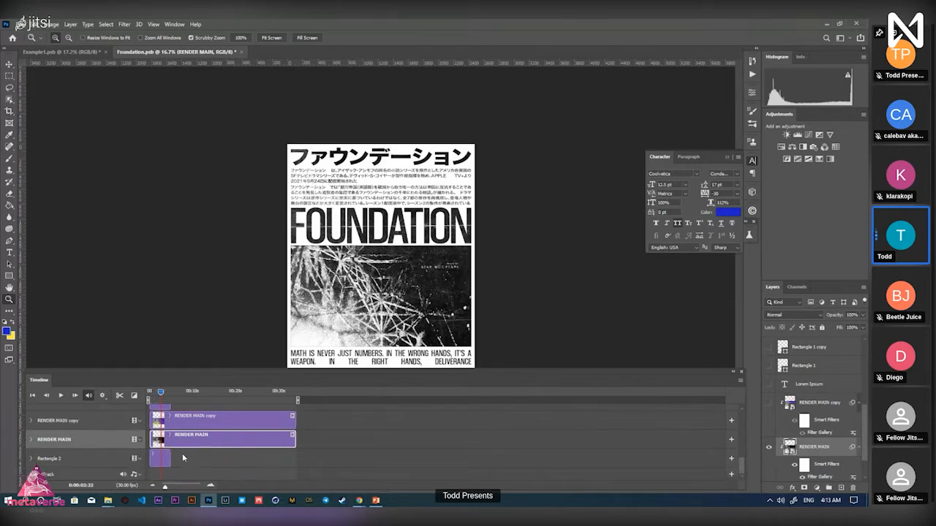
Drag the Rectangle 2 clip's end toward the RENDER MAIN length and preview about four seconds in
click(169, 456)
mouse_move(171, 455)
mouse_down()
mouse_move(295, 455)
mouse_move(176, 456)
mouse_move(240, 464)
mouse_move(170, 454)
mouse_up()
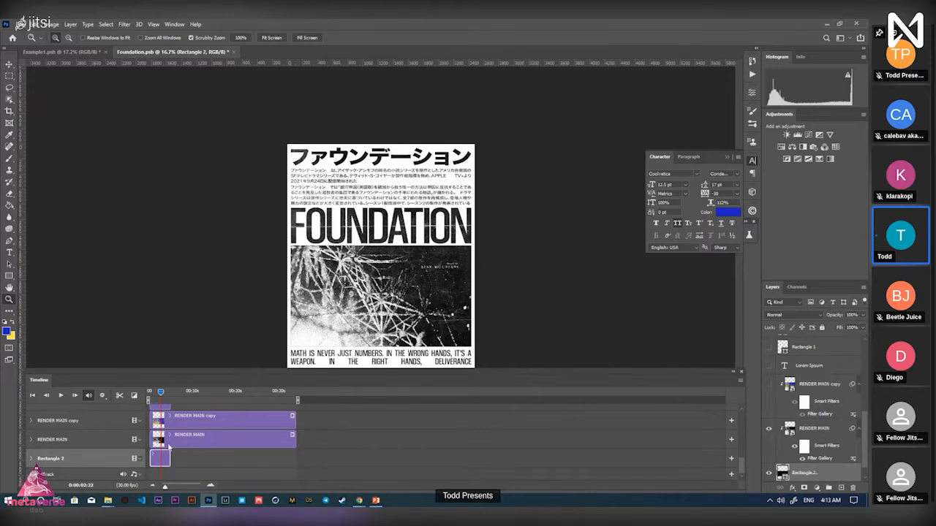
click(284, 438)
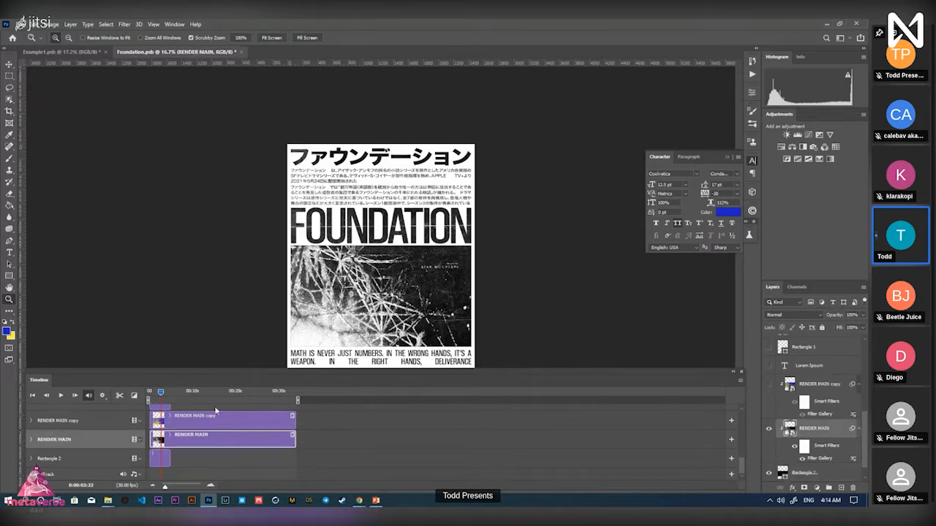
click(168, 393)
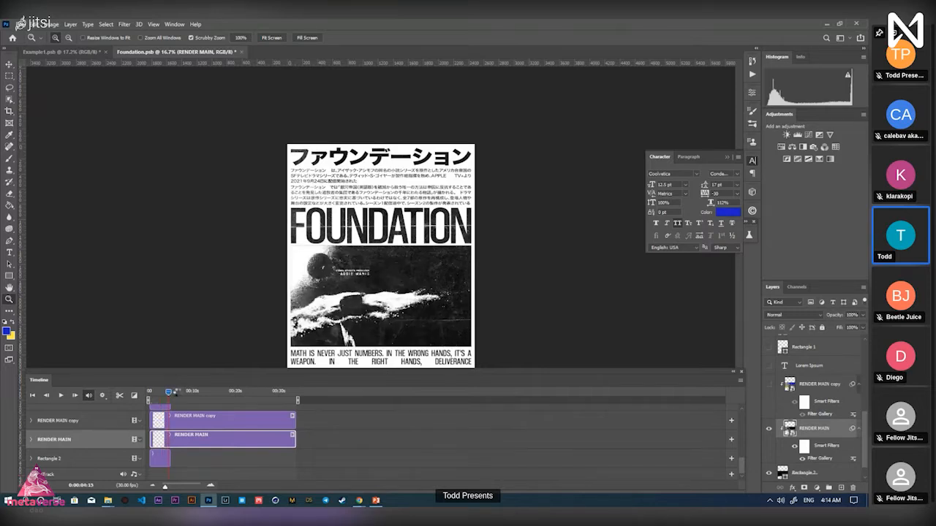
Extend the Rectangle 2, Rectangle 1 and Rectangle 1 copy clips to about 0:00:33
drag(179, 393, 187, 391)
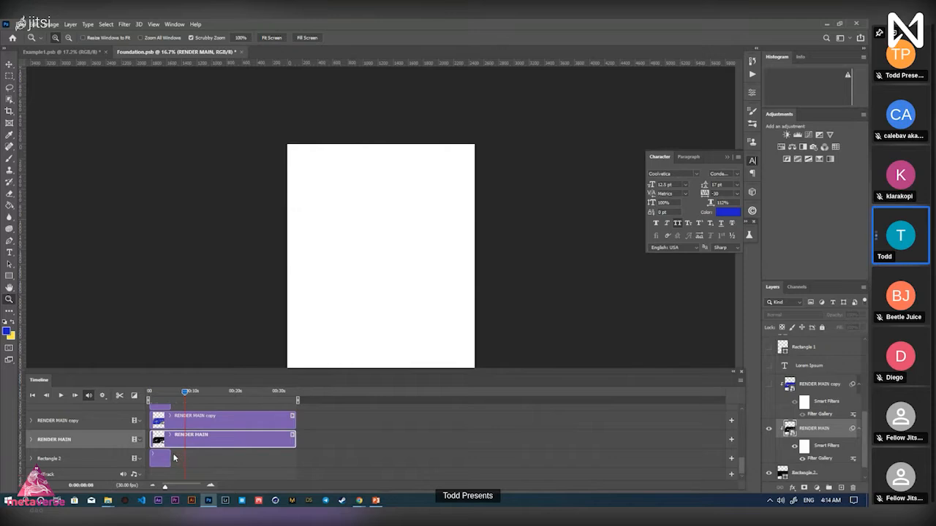
drag(169, 454, 295, 456)
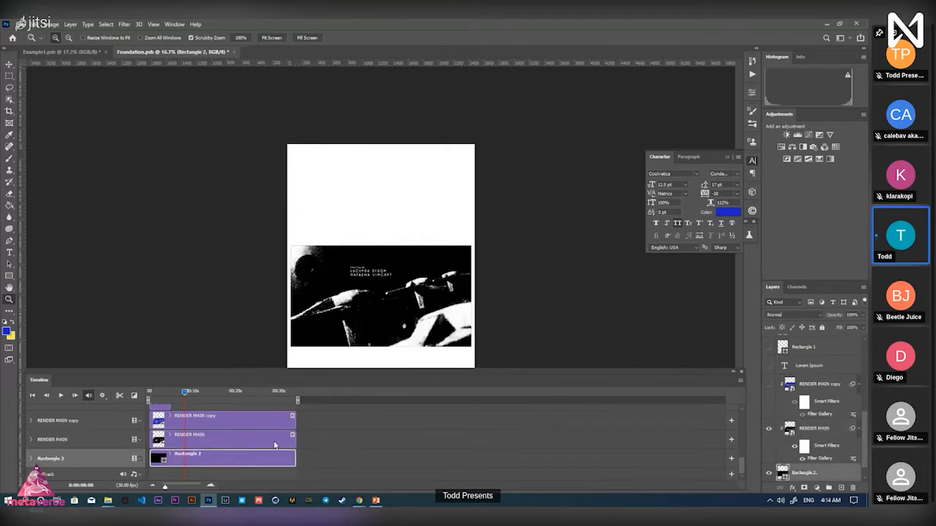
scroll(267, 447, up, 3)
drag(169, 459, 294, 458)
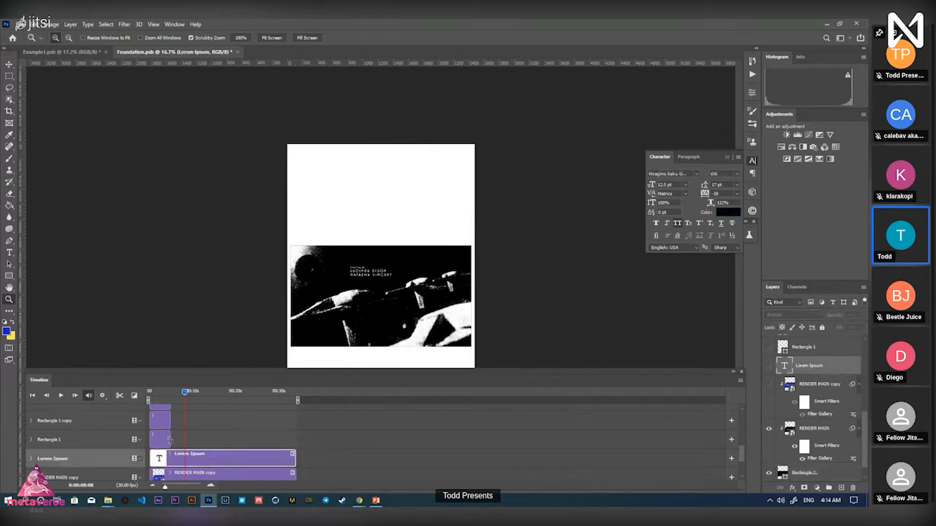
drag(170, 440, 292, 444)
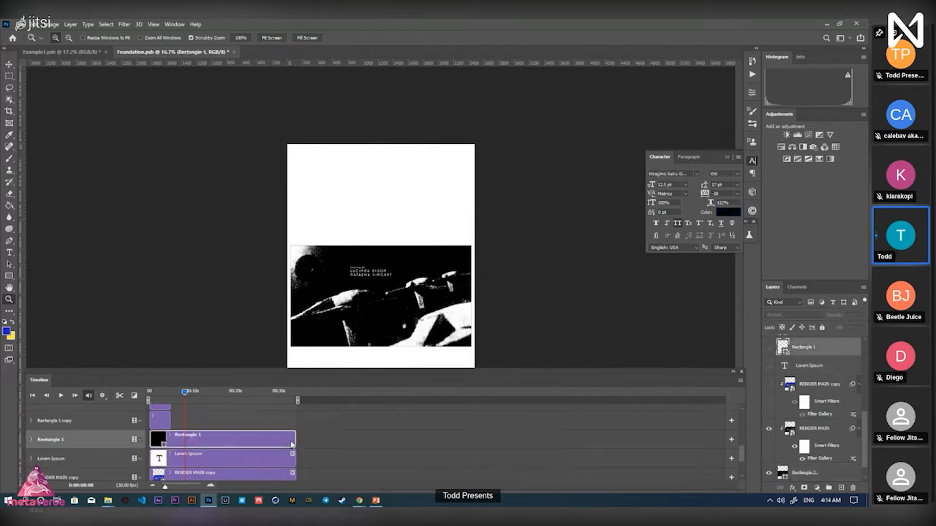
scroll(289, 445, up, 2)
click(245, 458)
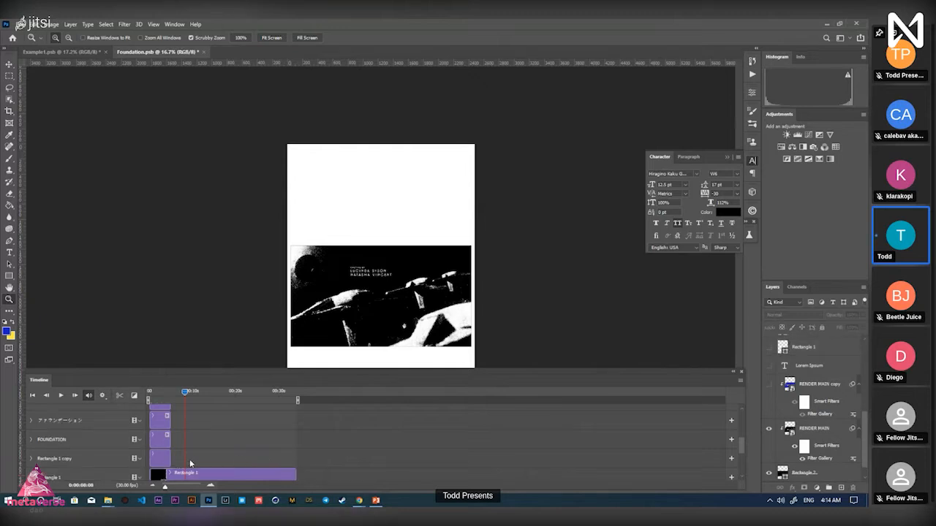
drag(170, 455, 294, 458)
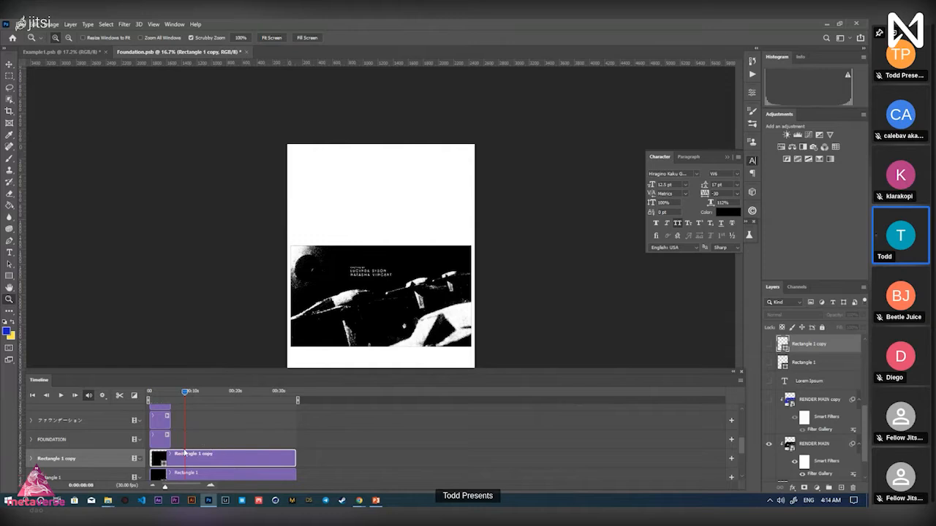
Extend the FOUNDATION, ファウンデーション, Japanese, English and premiere-date text clips to full length
scroll(223, 438, down, 4)
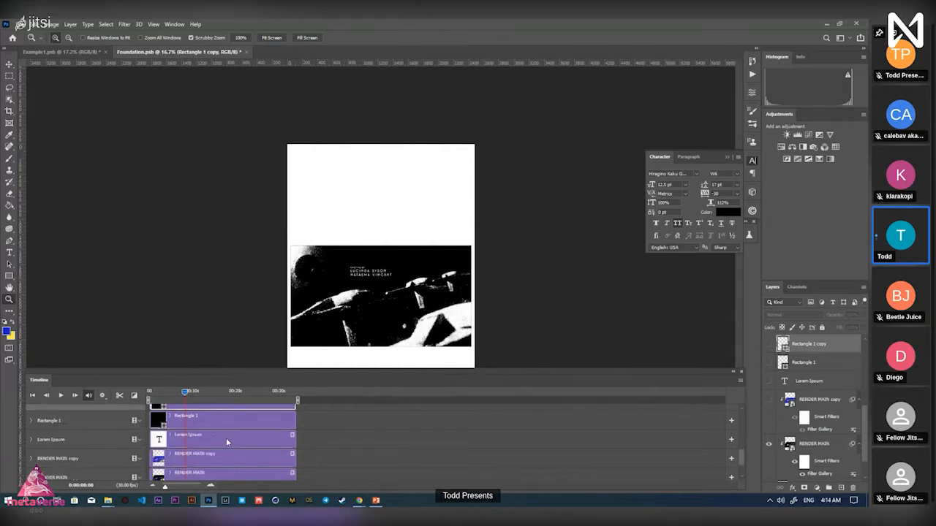
scroll(228, 453, up, 4)
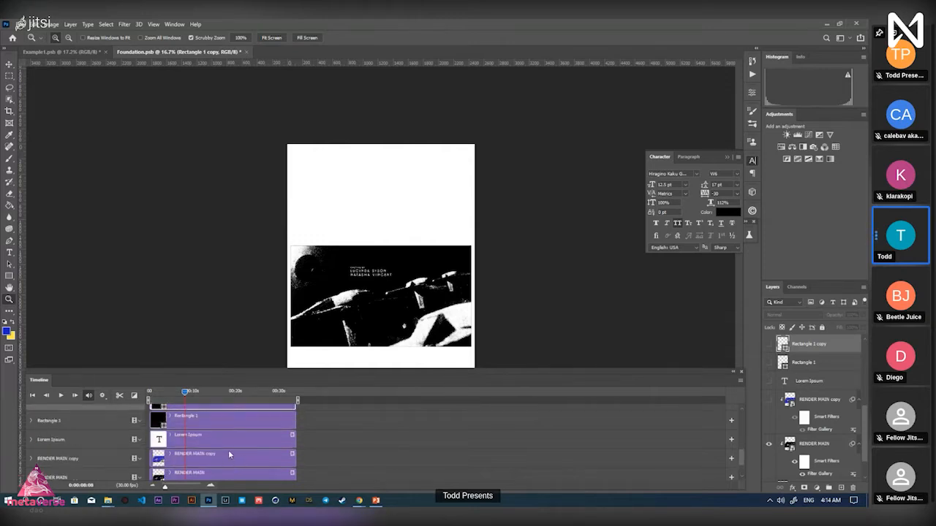
drag(168, 435, 295, 435)
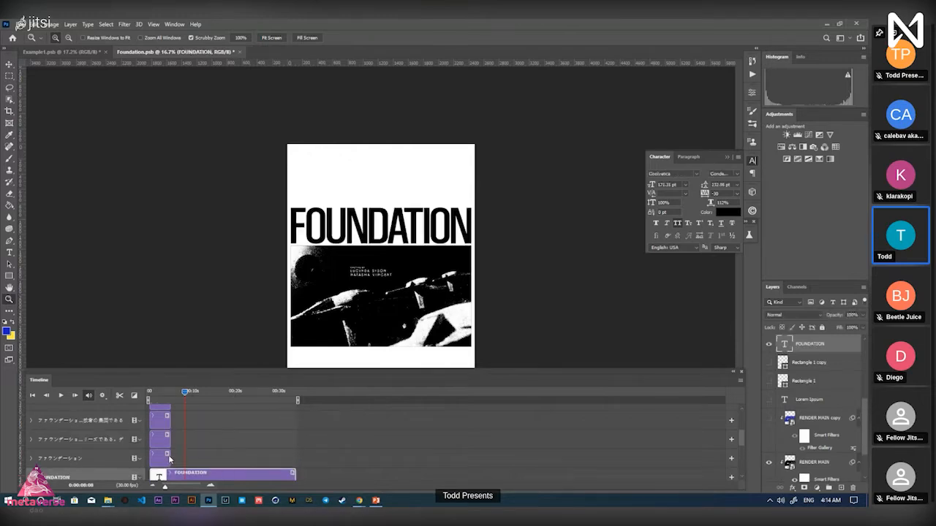
click(169, 457)
click(220, 456)
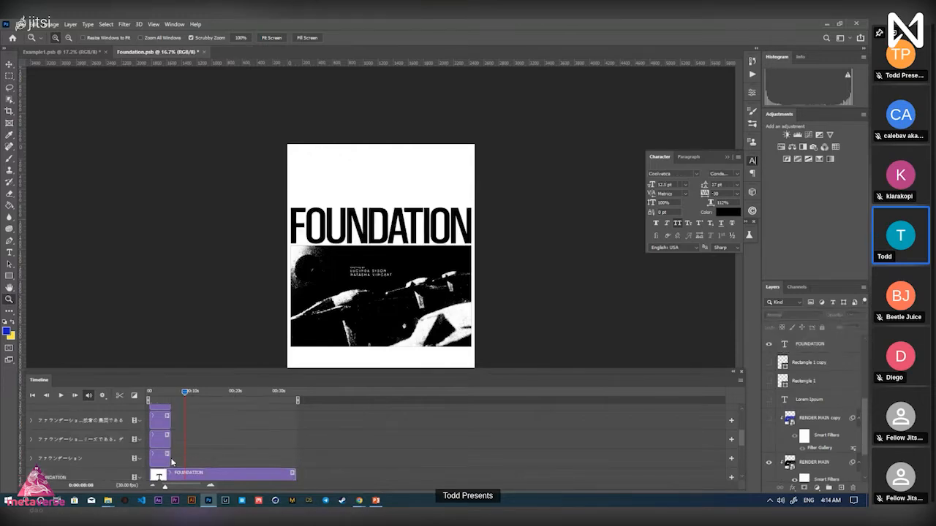
drag(171, 457, 296, 457)
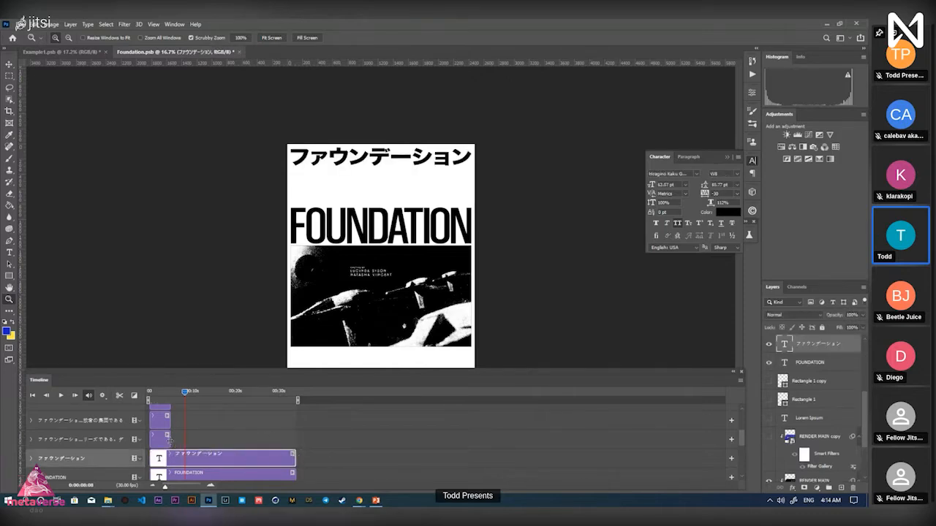
drag(169, 439, 296, 440)
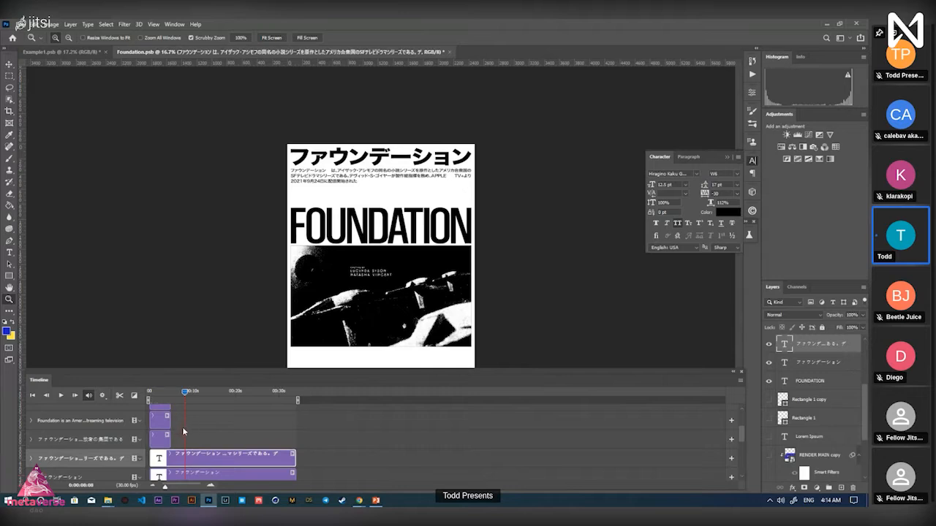
drag(170, 440, 296, 439)
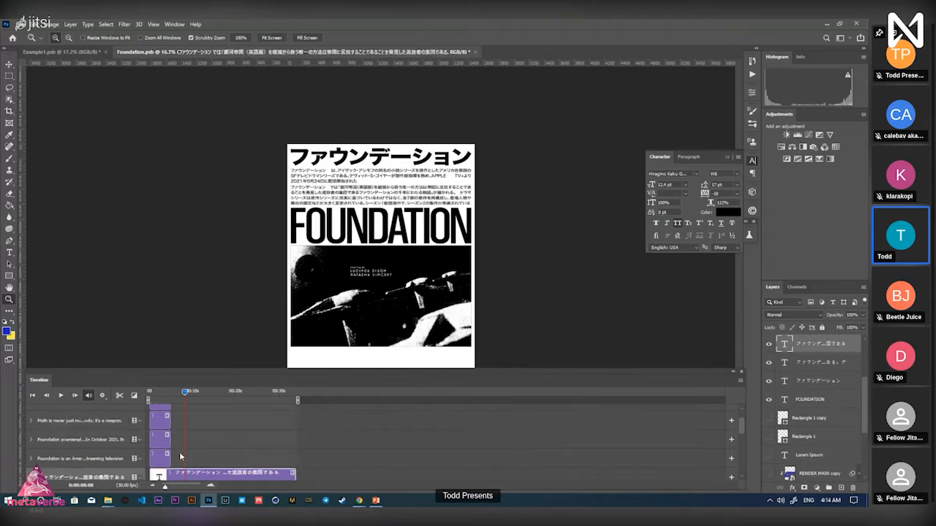
drag(172, 457, 295, 458)
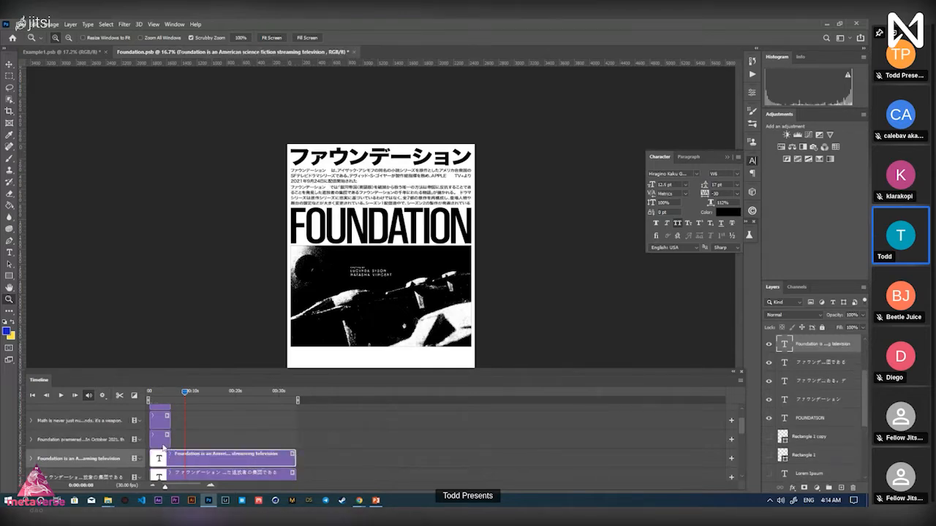
drag(169, 441, 295, 439)
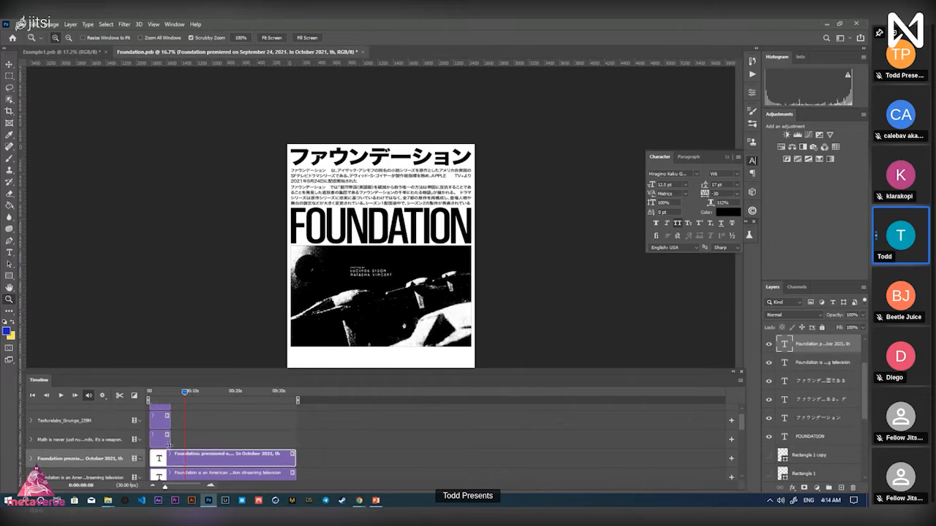
Extend the Math quote, Texturelabs_Grunge_239M and Texturelabs_Paper_128M clips to the video's end
drag(174, 443, 295, 448)
click(173, 437)
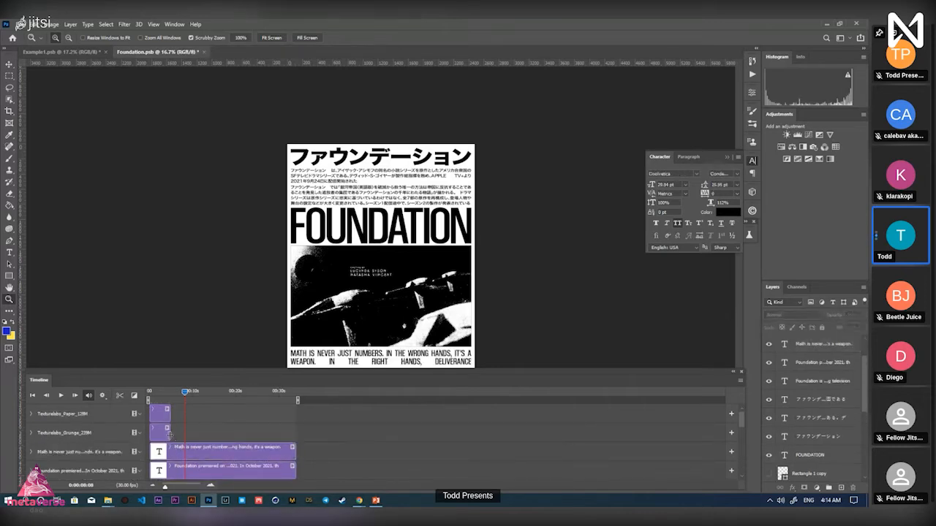
drag(170, 432, 295, 430)
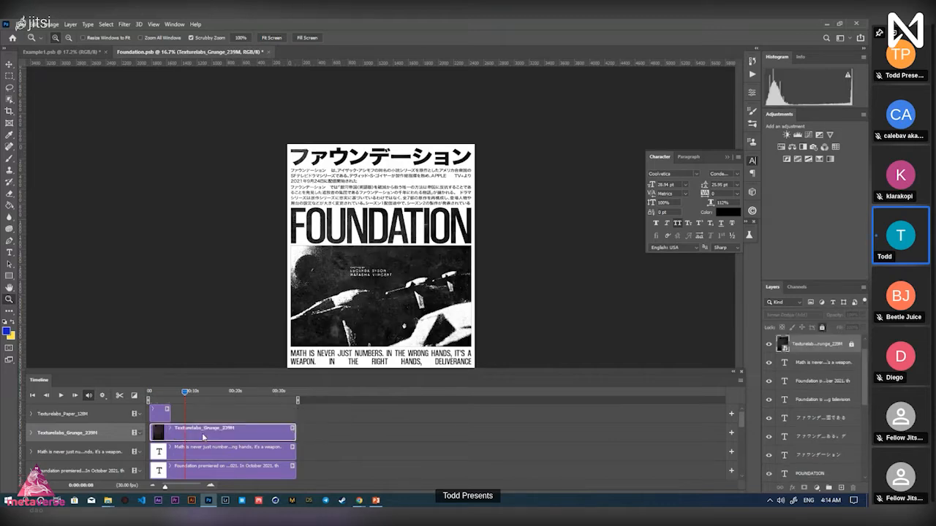
drag(170, 413, 295, 417)
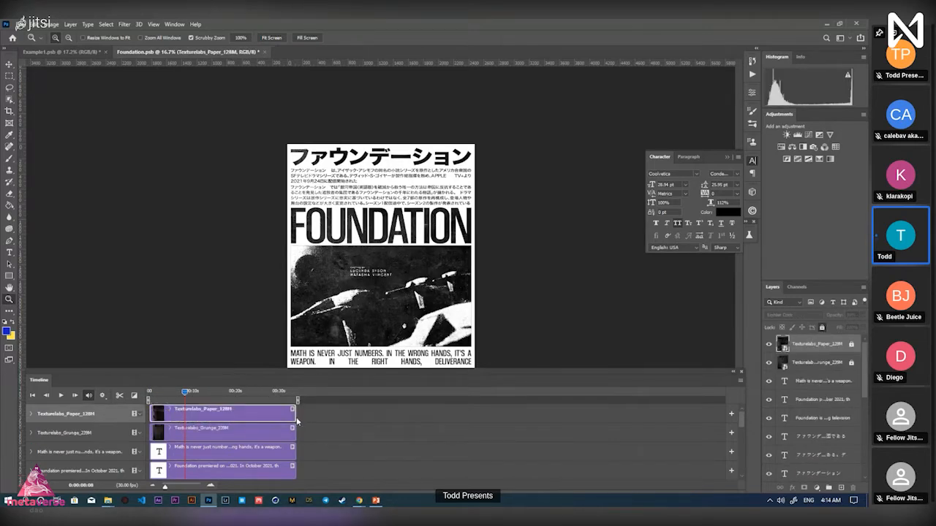
scroll(232, 417, down, 5)
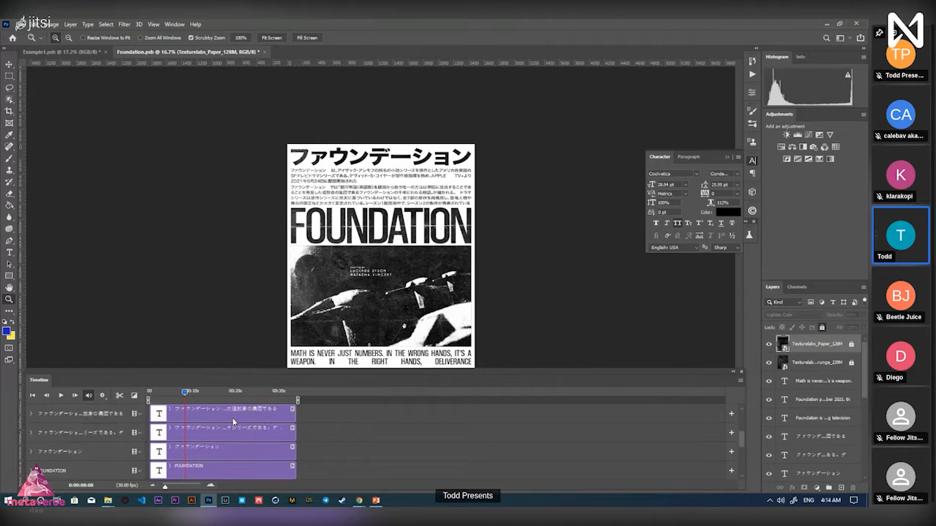
scroll(233, 417, up, 5)
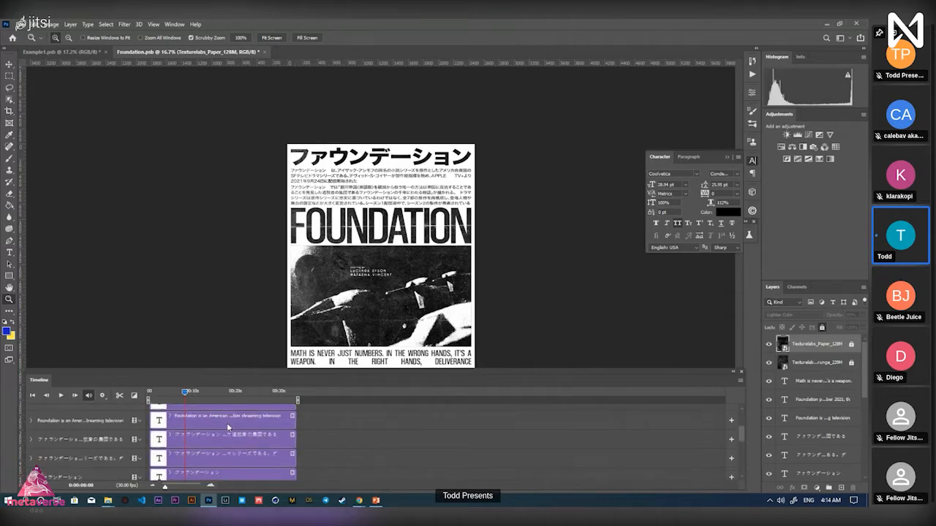
scroll(194, 457, down, 5)
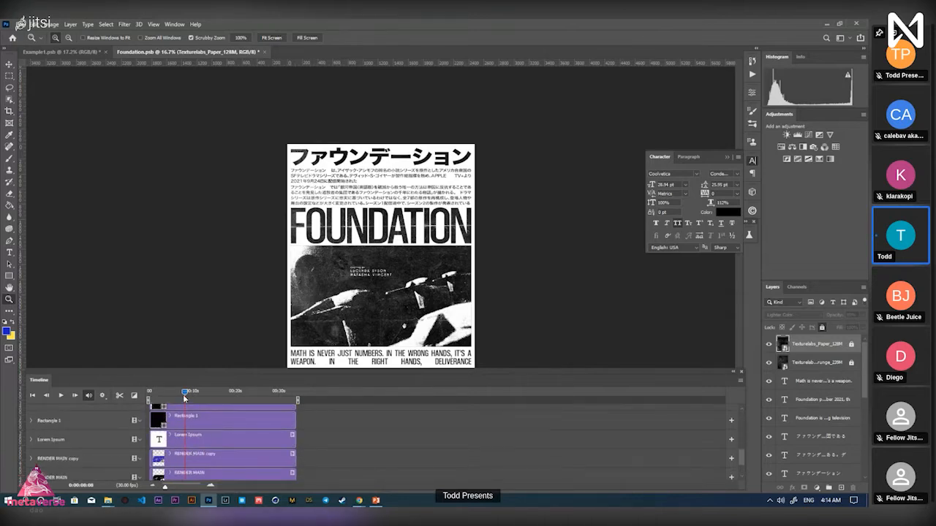
Scrub the playhead through about 10 and 13 seconds to the end, settling near 31 seconds
mouse_move(181, 395)
mouse_down()
mouse_move(170, 393)
mouse_move(183, 393)
mouse_up()
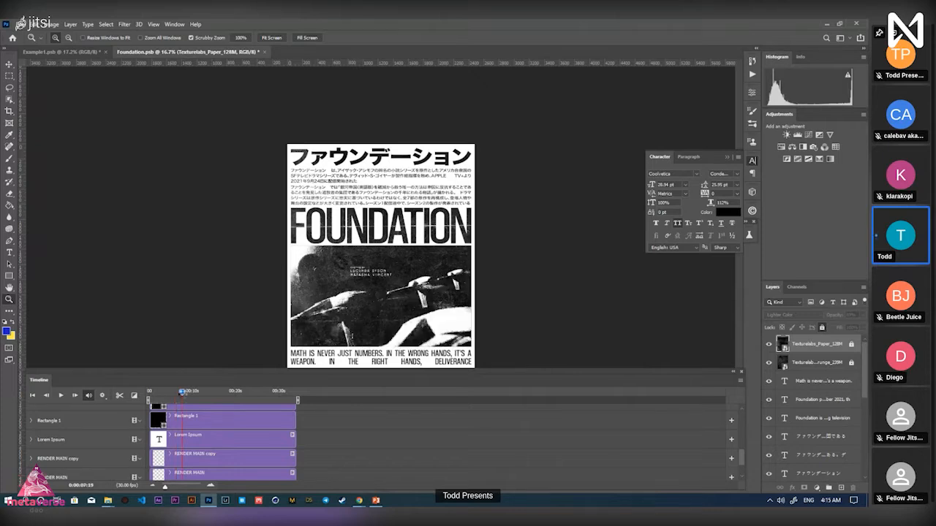
drag(183, 393, 188, 393)
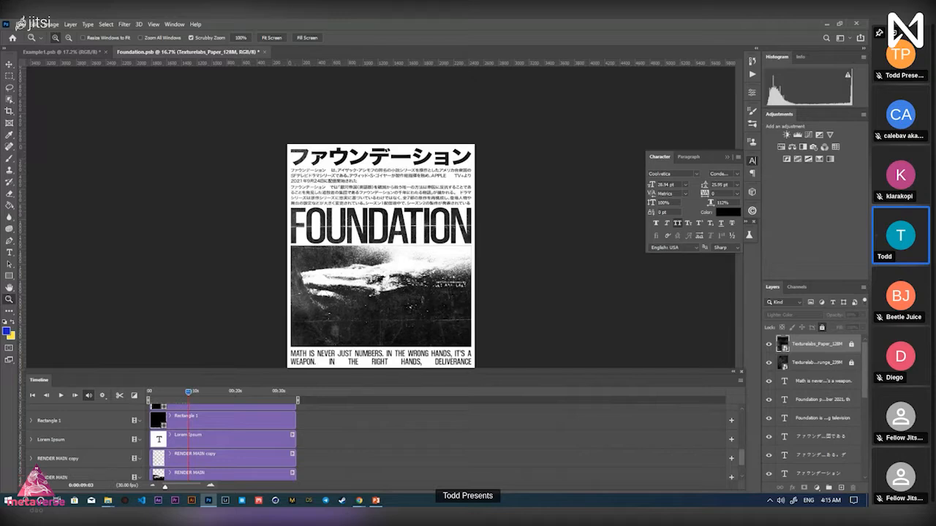
mouse_move(192, 392)
mouse_down()
mouse_move(214, 392)
mouse_move(205, 392)
mouse_up()
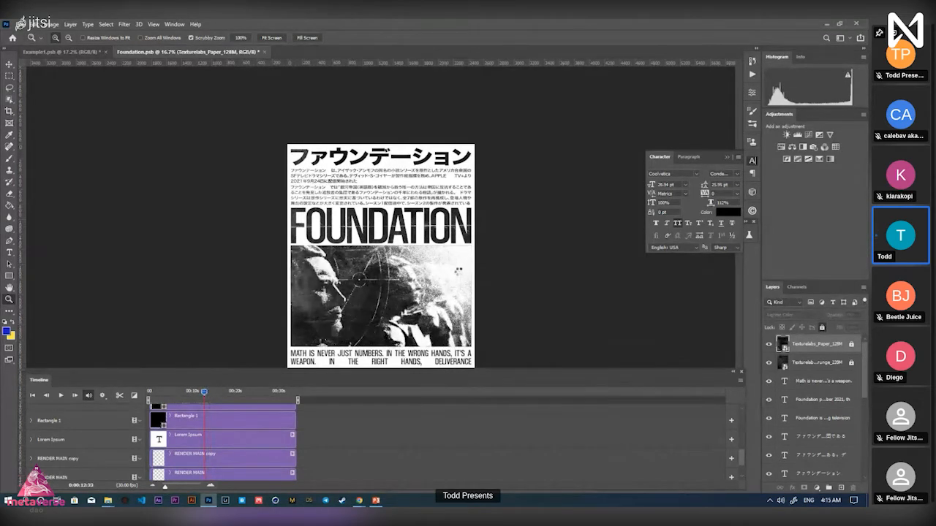
key(End)
click(209, 393)
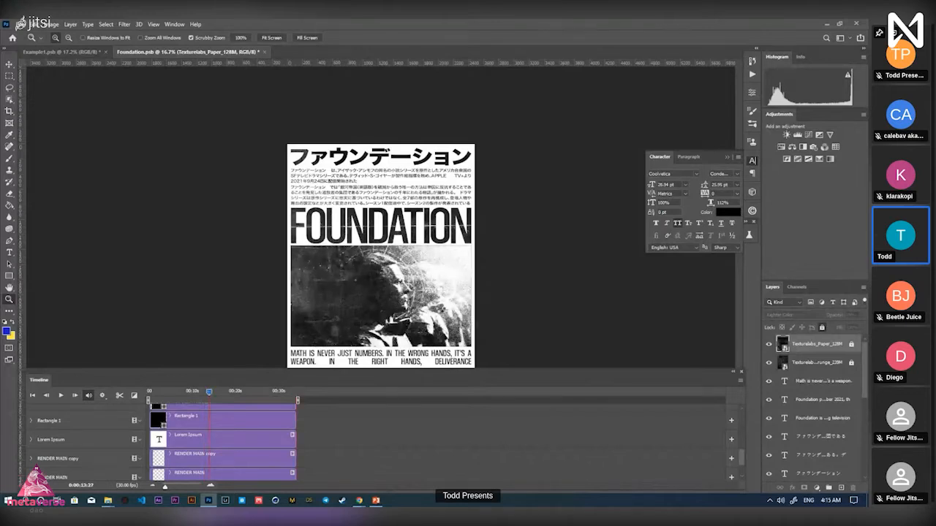
key(End)
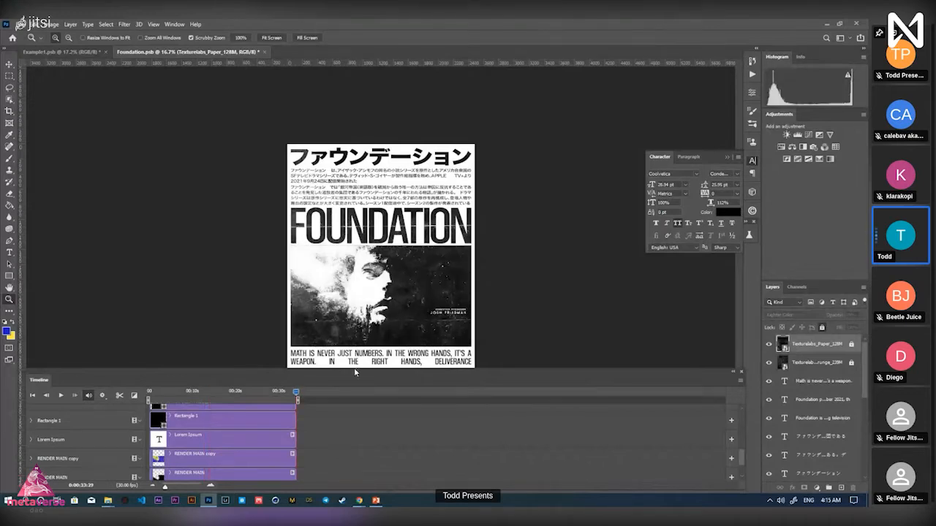
click(286, 393)
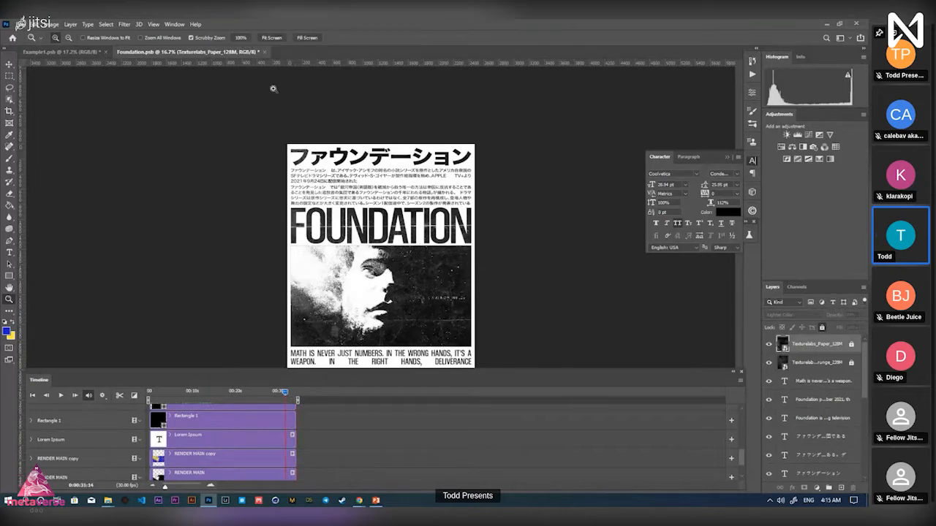
scroll(804, 437, down, 5)
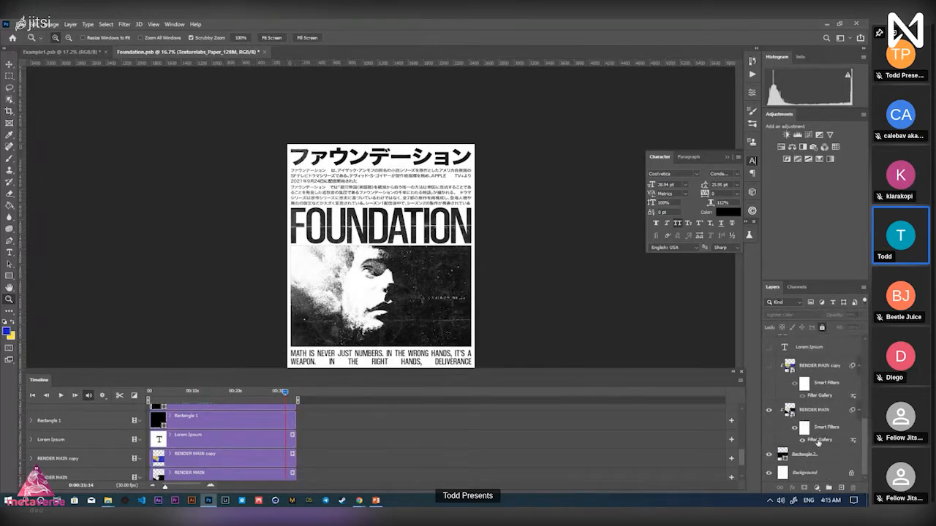
In RENDER MAIN's Filter Gallery, set Graphic Pen stroke length 8 and Halftone Pattern contrast 6, then close
double_click(818, 447)
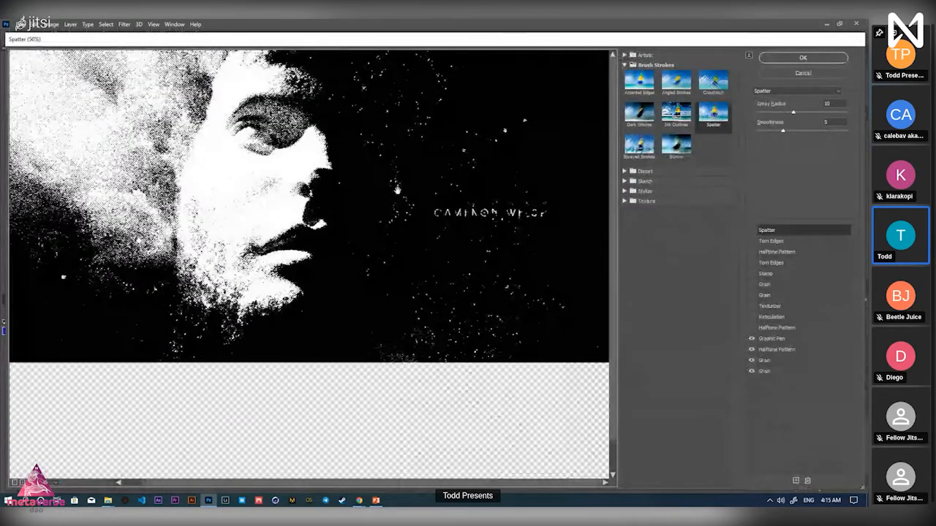
click(783, 339)
click(781, 113)
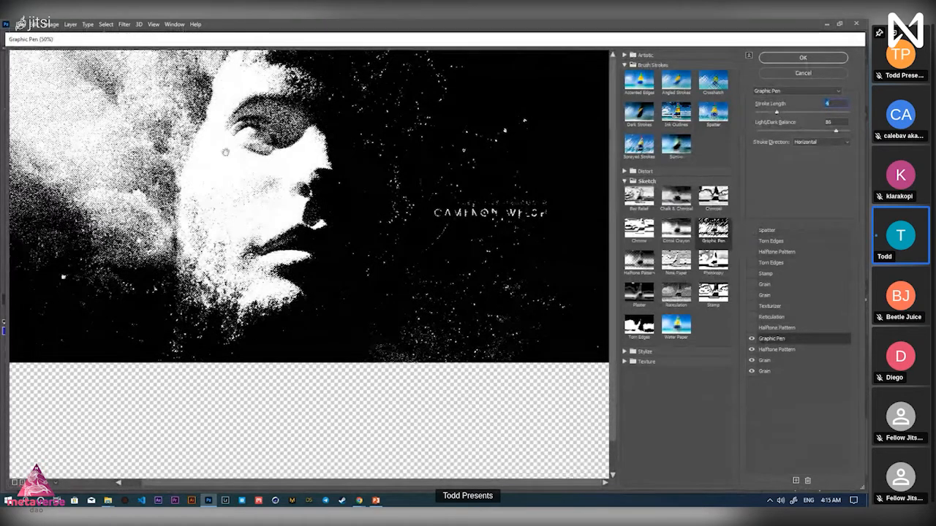
click(776, 349)
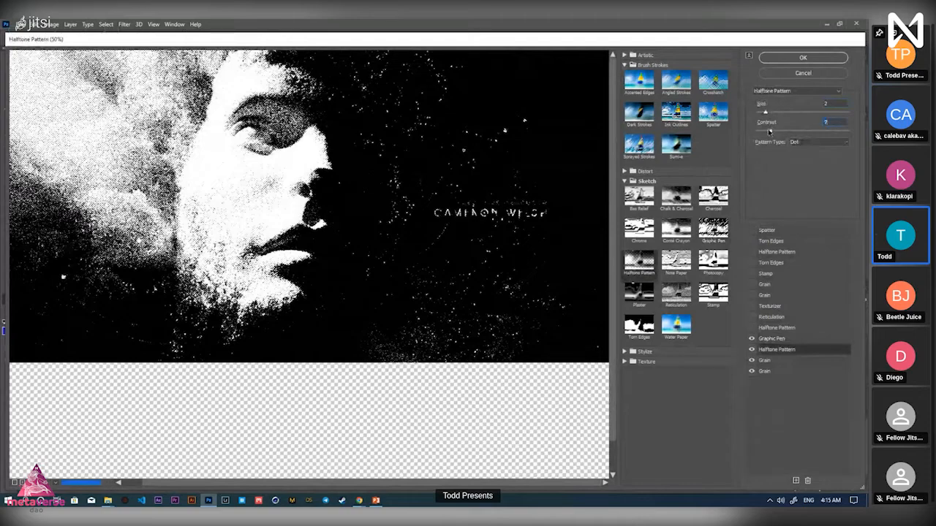
drag(766, 131, 768, 132)
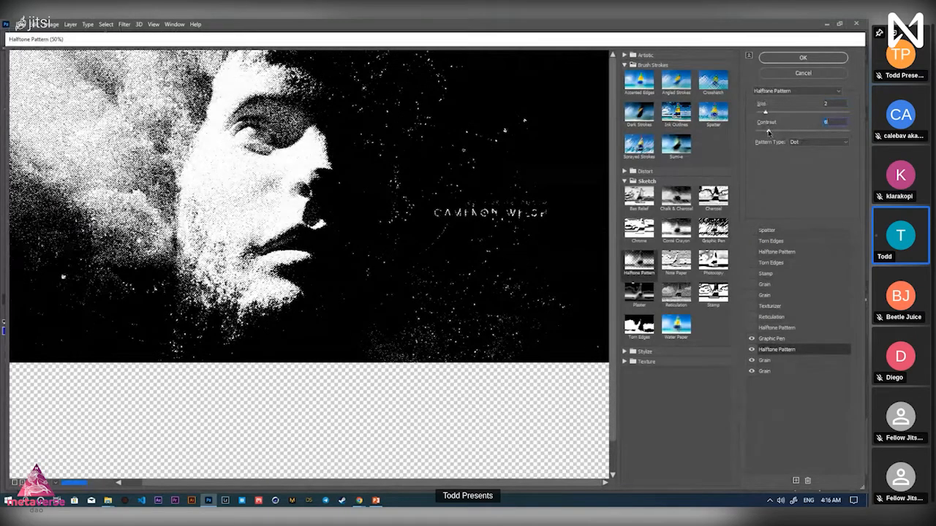
click(787, 61)
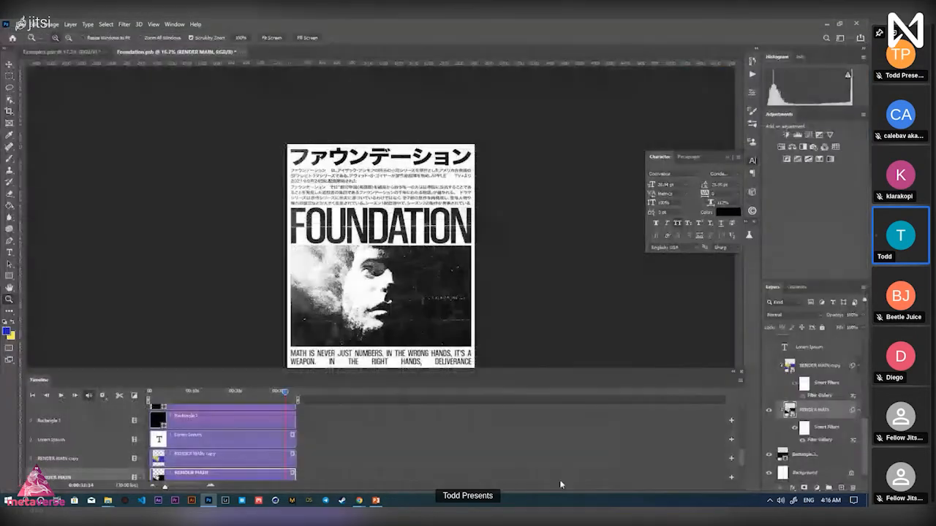
drag(286, 394, 263, 393)
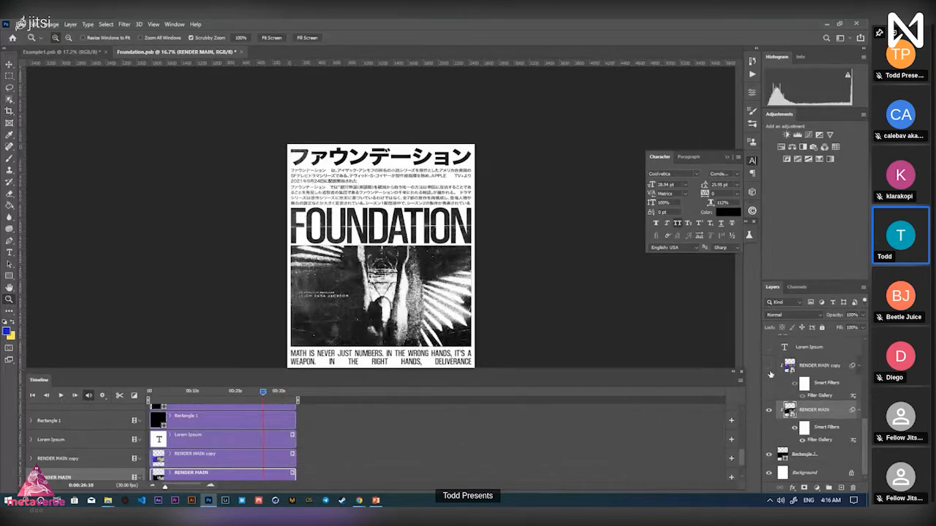
click(769, 368)
drag(404, 302, 447, 314)
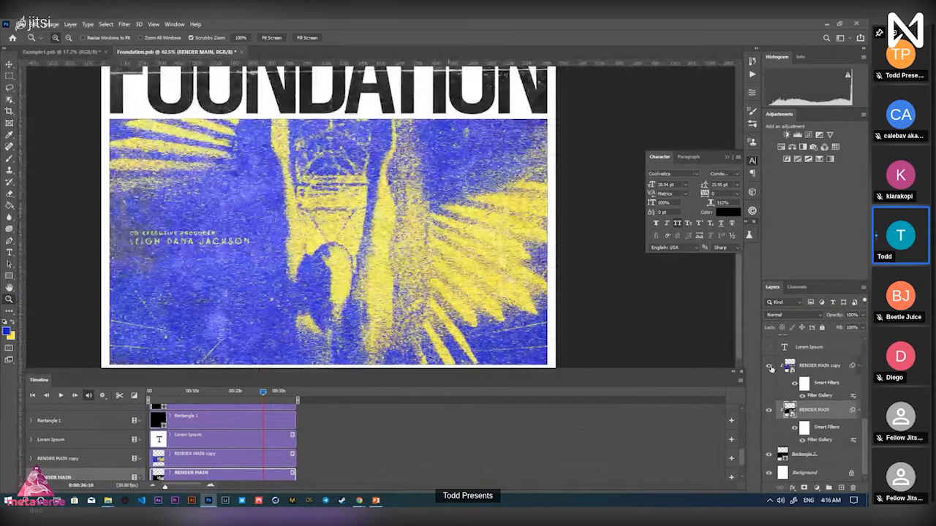
click(769, 366)
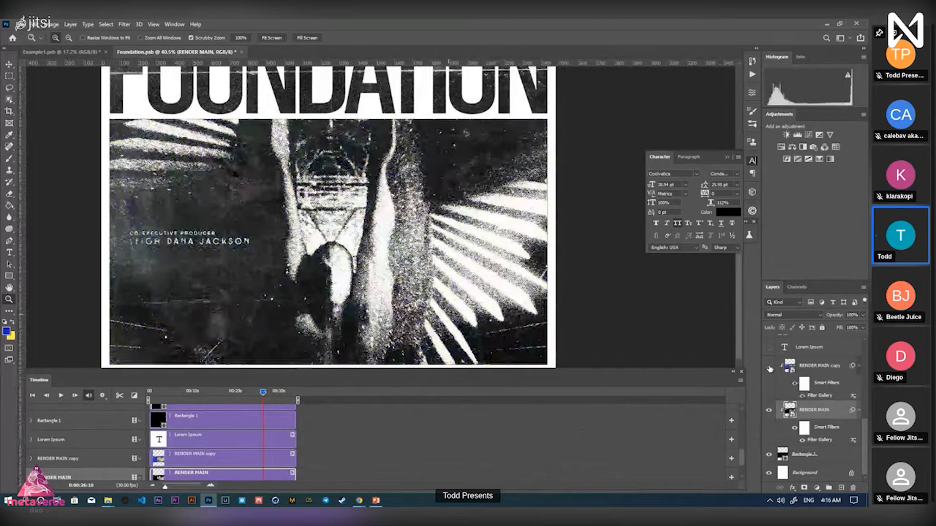
drag(393, 288, 372, 270)
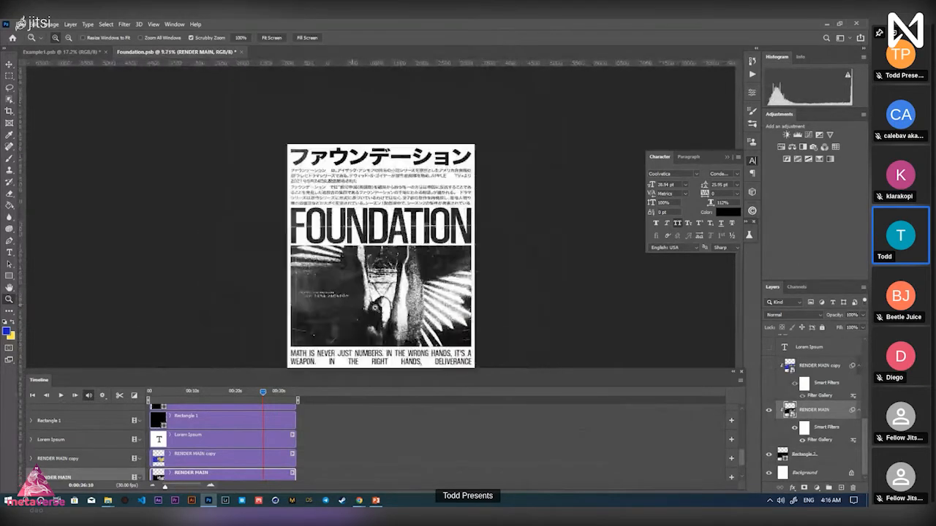
drag(263, 393, 238, 393)
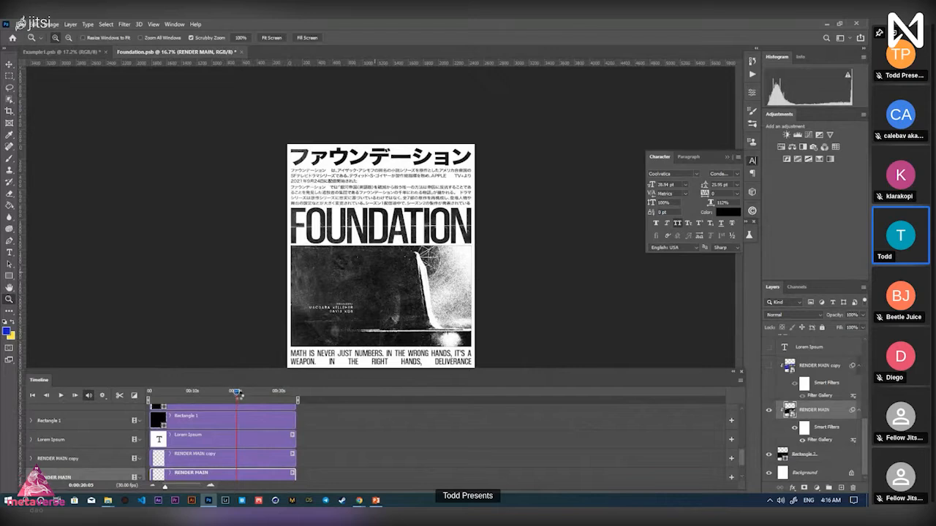
drag(238, 394, 239, 394)
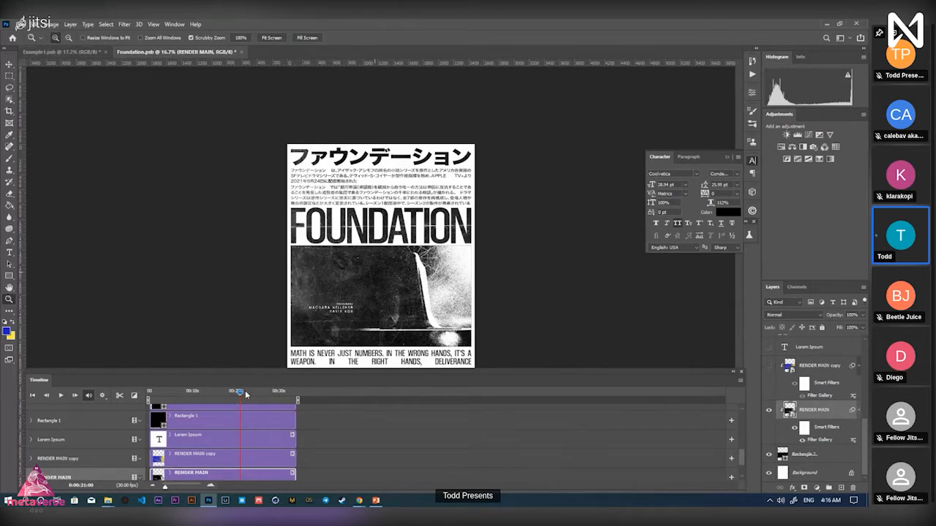
drag(240, 392, 255, 392)
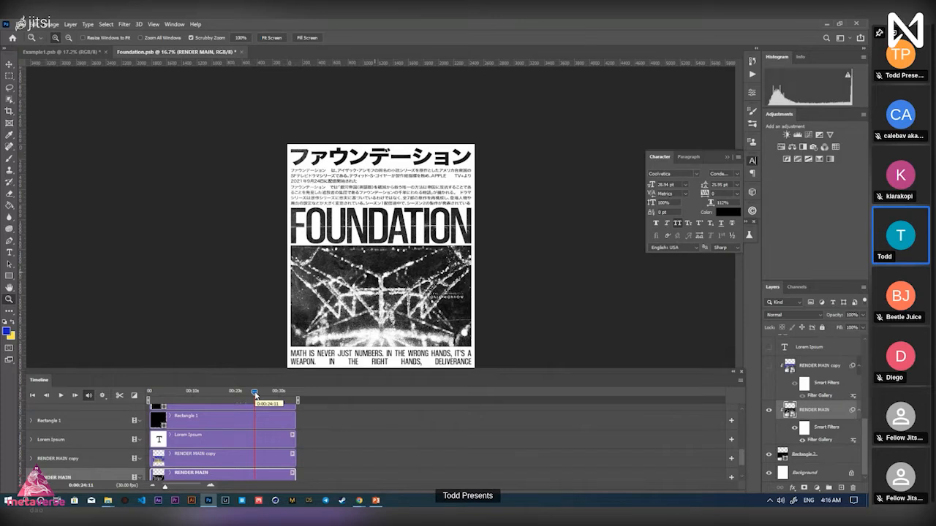
drag(261, 395, 285, 394)
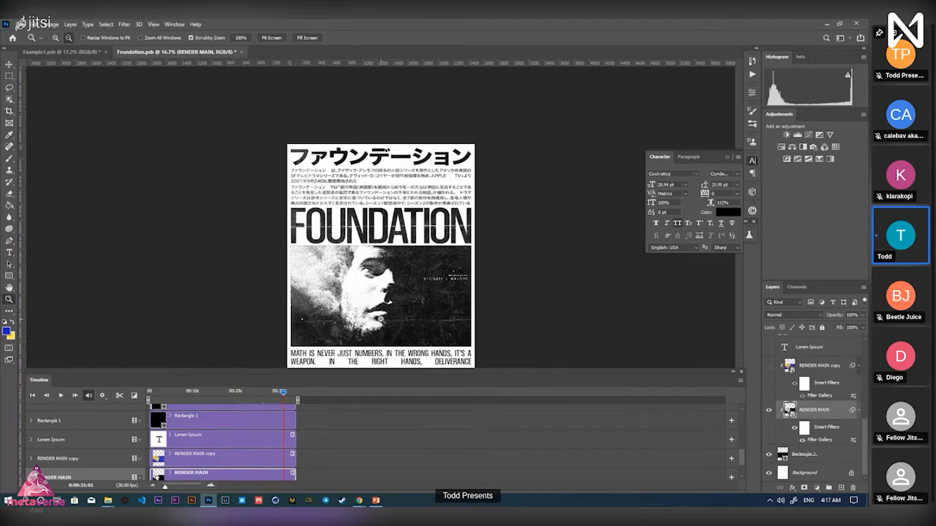
alt+click(381, 319)
alt+click(380, 321)
click(382, 325)
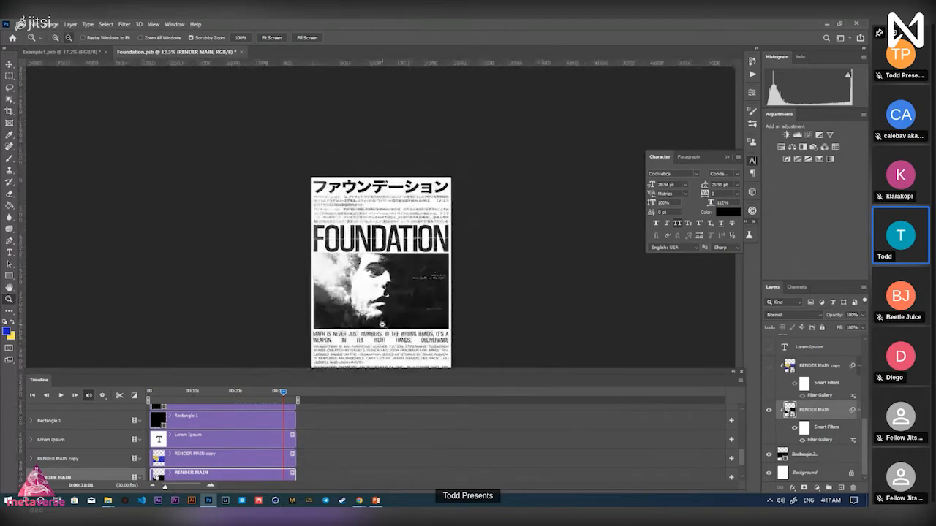
alt+click(382, 325)
click(382, 325)
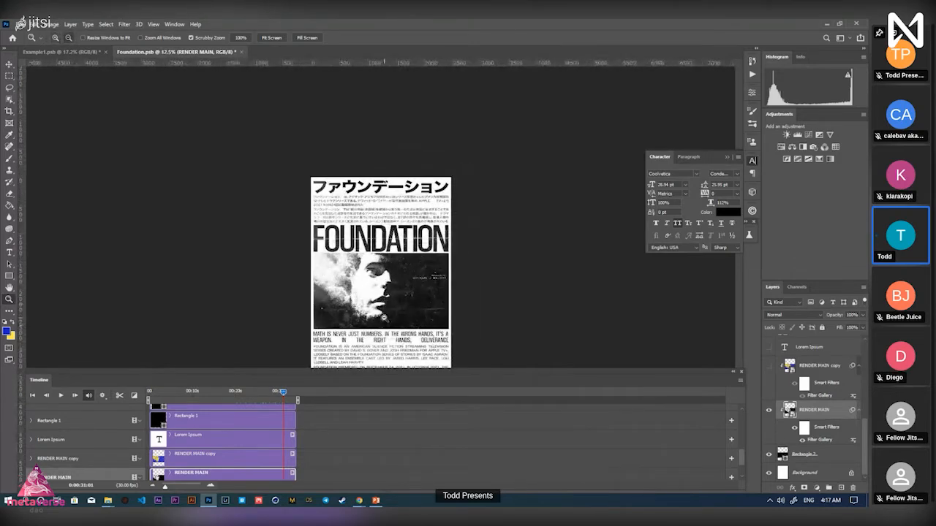
alt+click(385, 303)
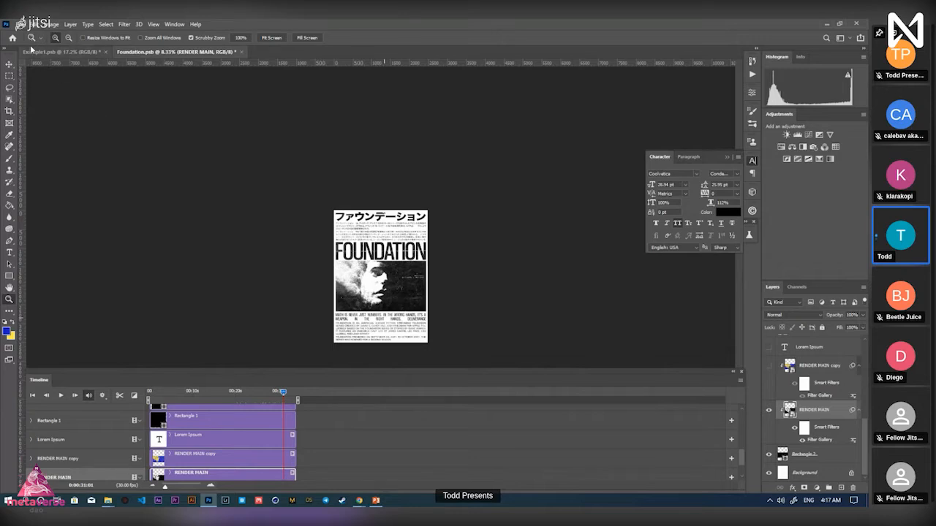
Open Render Video for Foundation.mp4 and review the 2480 x 2304 output size presets, keeping custom
click(17, 24)
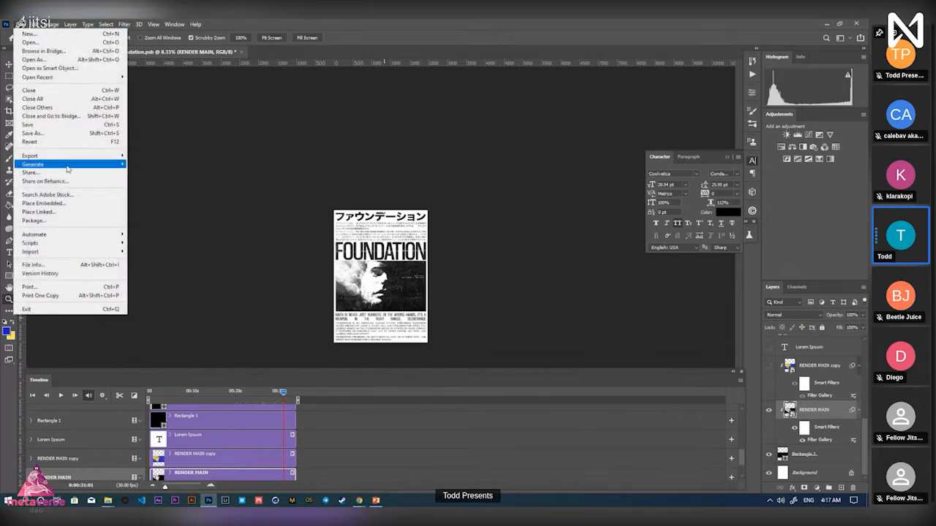
mouse_move(62, 155)
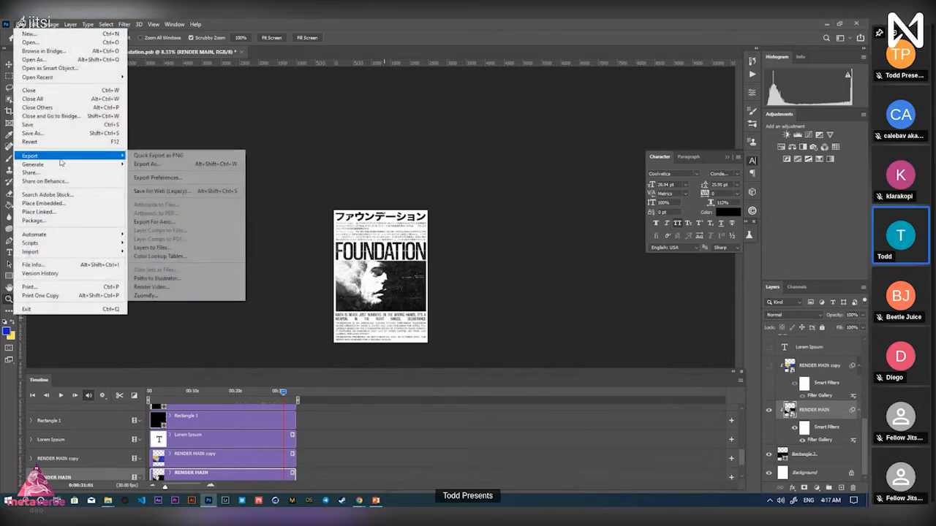
click(172, 288)
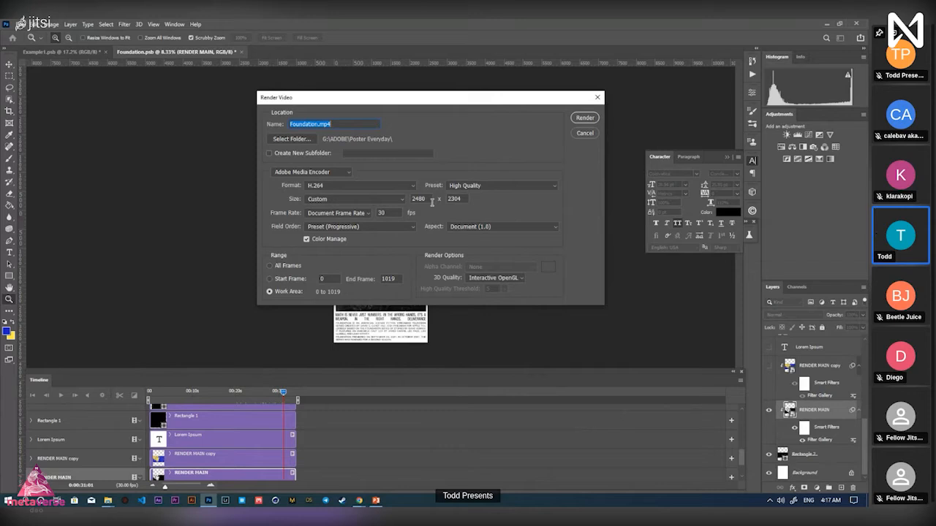
drag(479, 98, 655, 81)
double_click(604, 180)
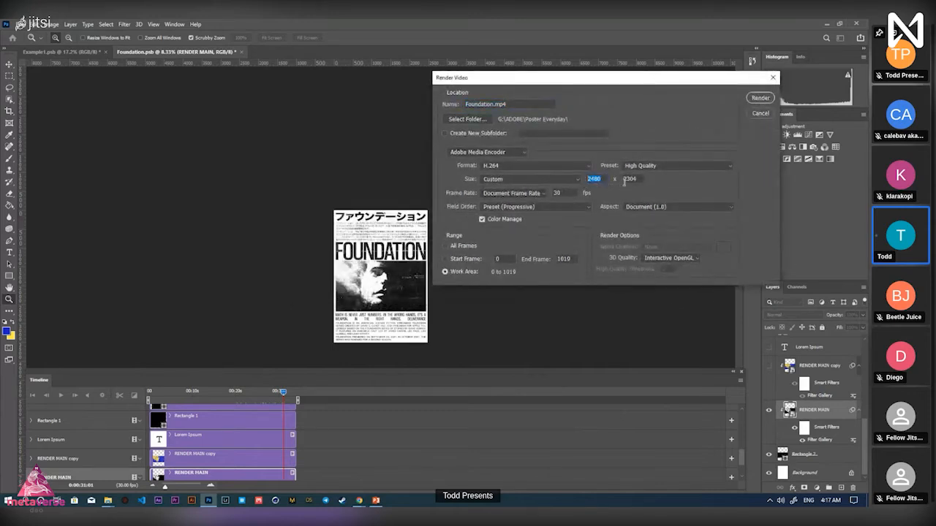
double_click(632, 179)
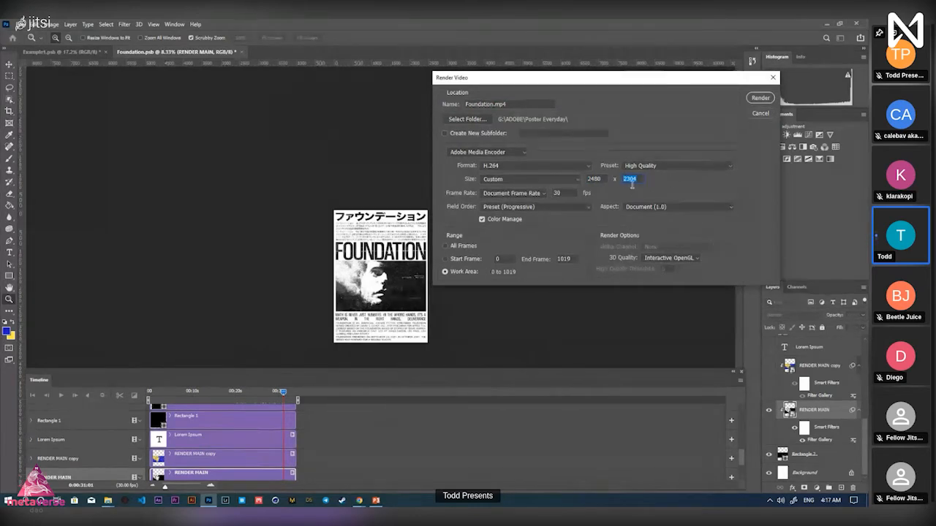
double_click(606, 181)
click(535, 184)
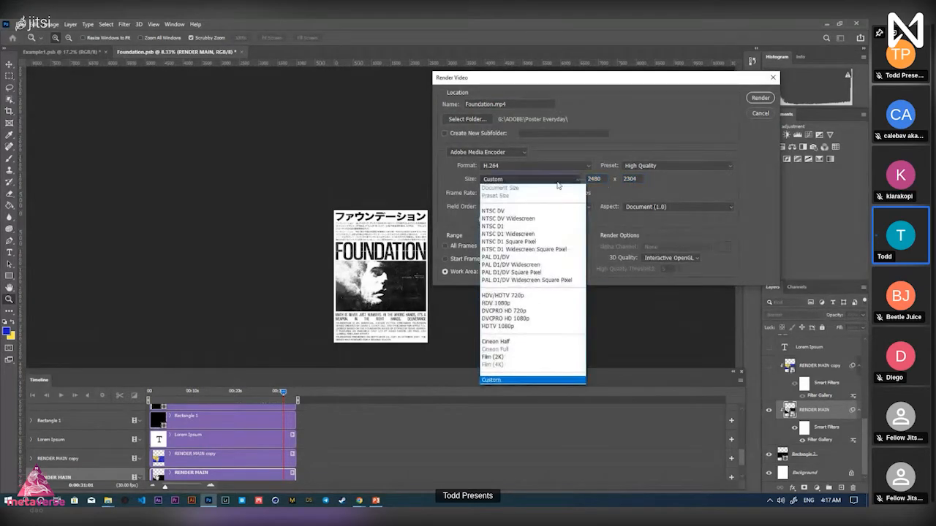
click(611, 188)
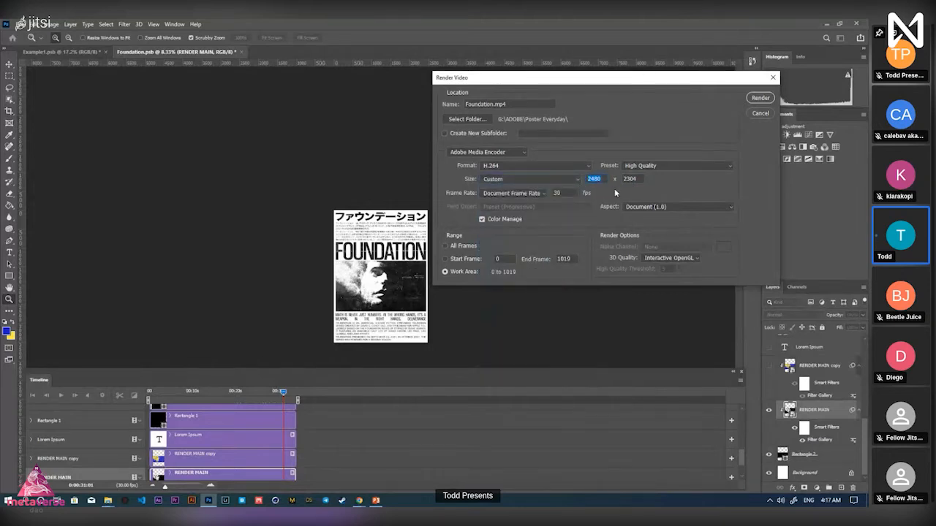
Confirm the H.264 output size of 2480 x 2304 and render the video
click(630, 179)
drag(640, 179, 608, 183)
click(641, 177)
double_click(605, 180)
click(636, 180)
double_click(605, 182)
double_click(640, 182)
click(629, 181)
click(759, 99)
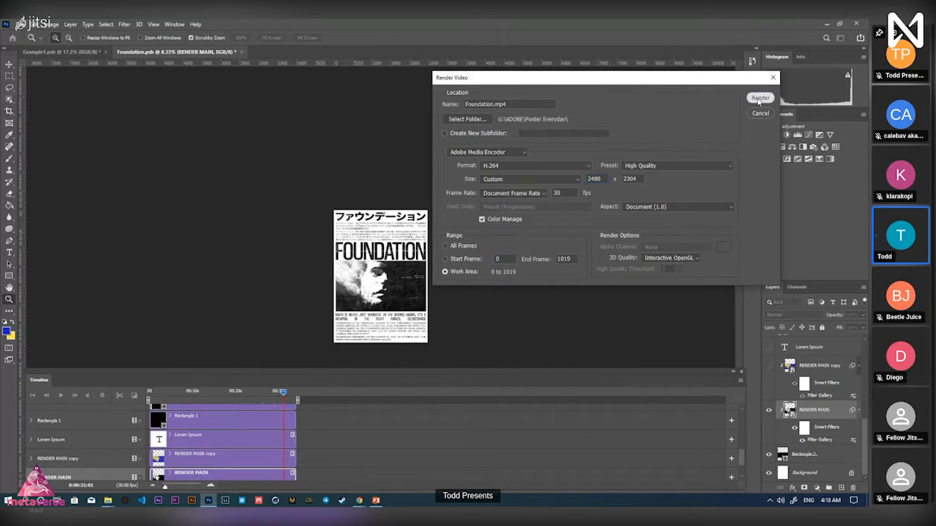
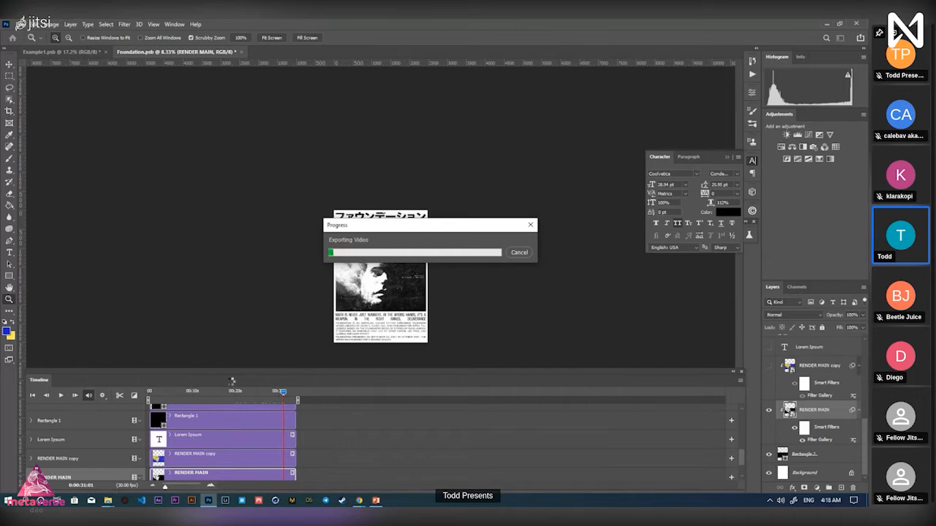
Bring up the Assets folder window and select the FINAL video file
mouse_move(108, 502)
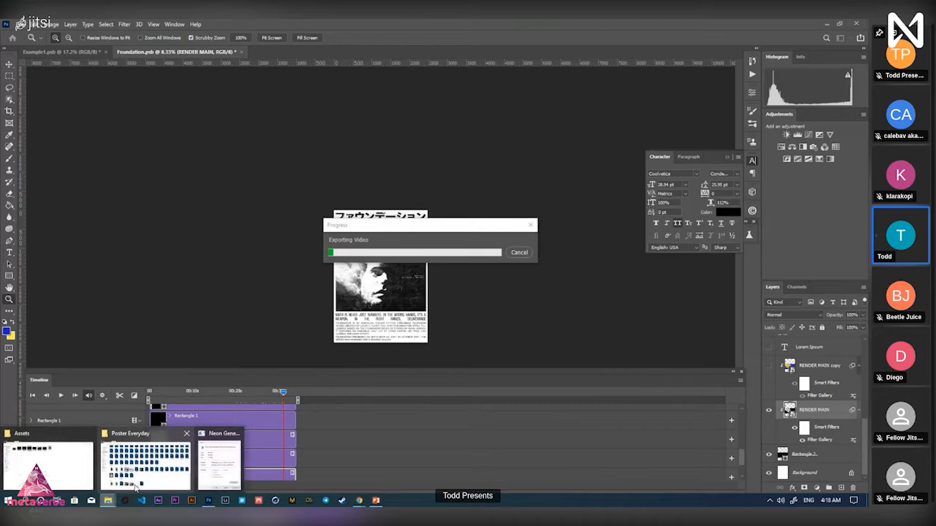
click(48, 460)
click(445, 102)
Play the FINAL Foundation video in Media Player, seeking through it, then go back to Photoshop
double_click(445, 102)
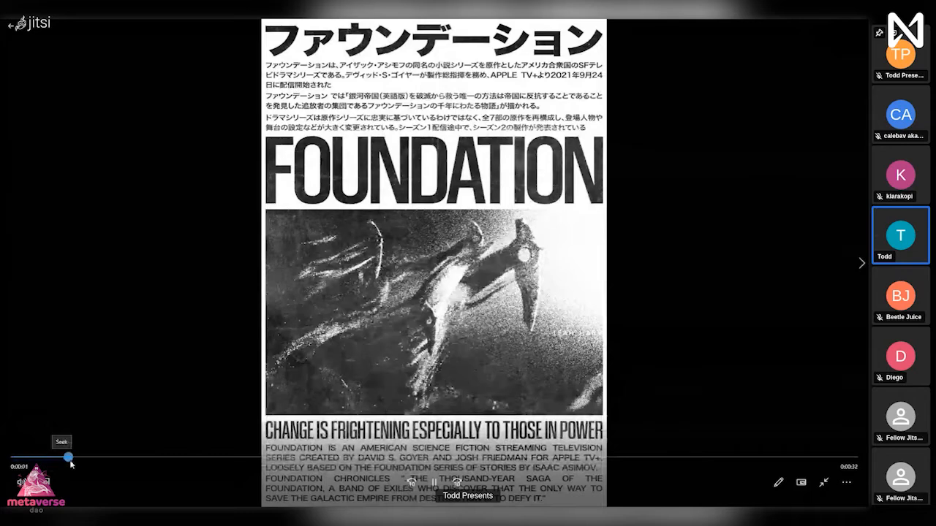
click(20, 457)
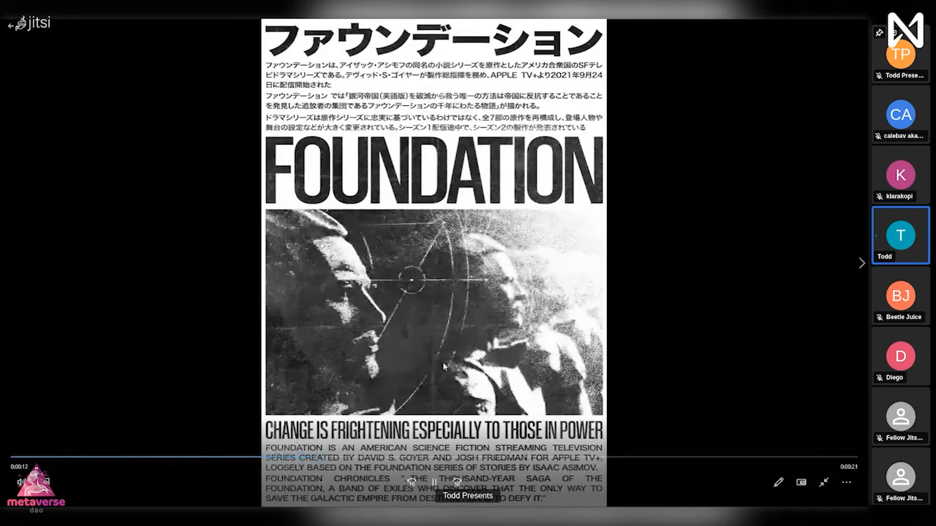
click(446, 457)
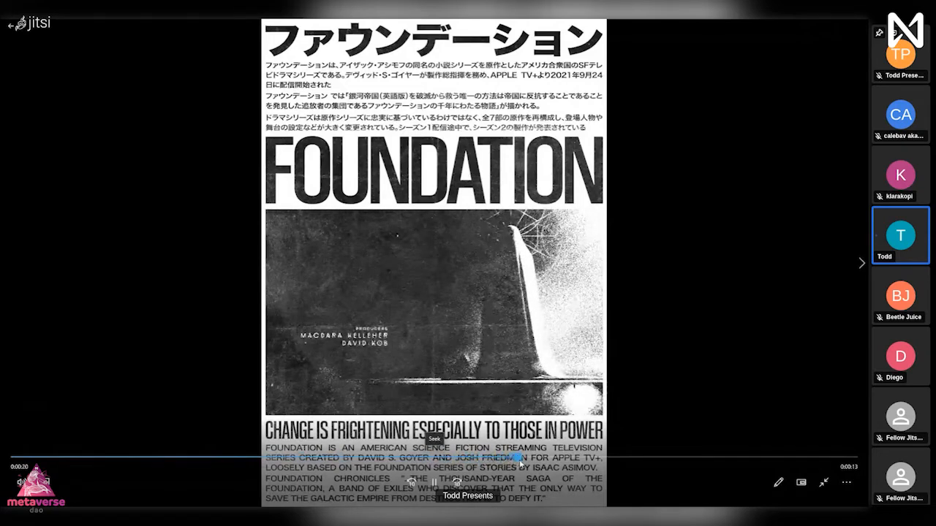
drag(540, 464, 678, 442)
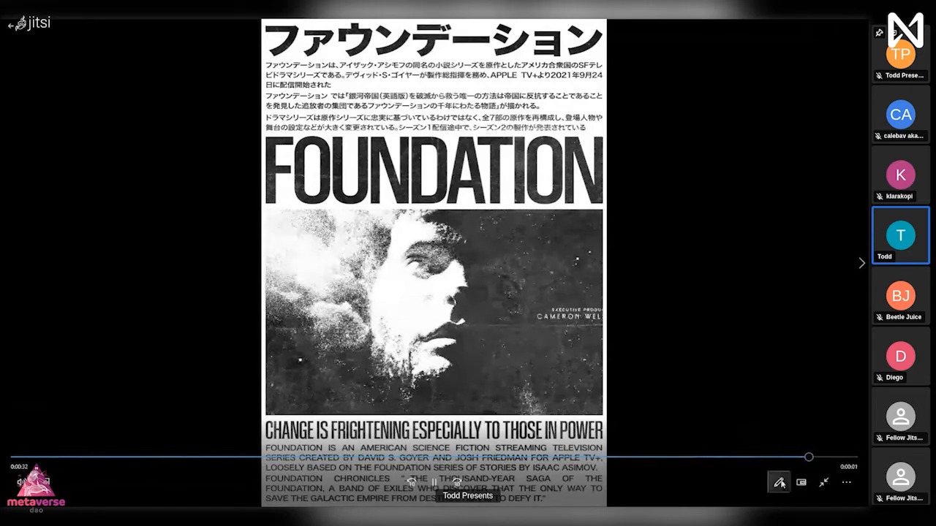
click(824, 483)
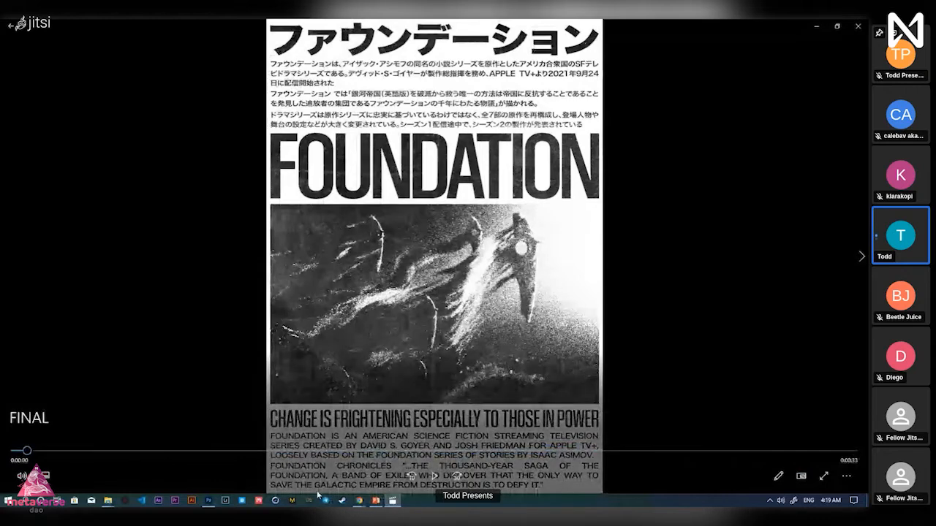
click(210, 502)
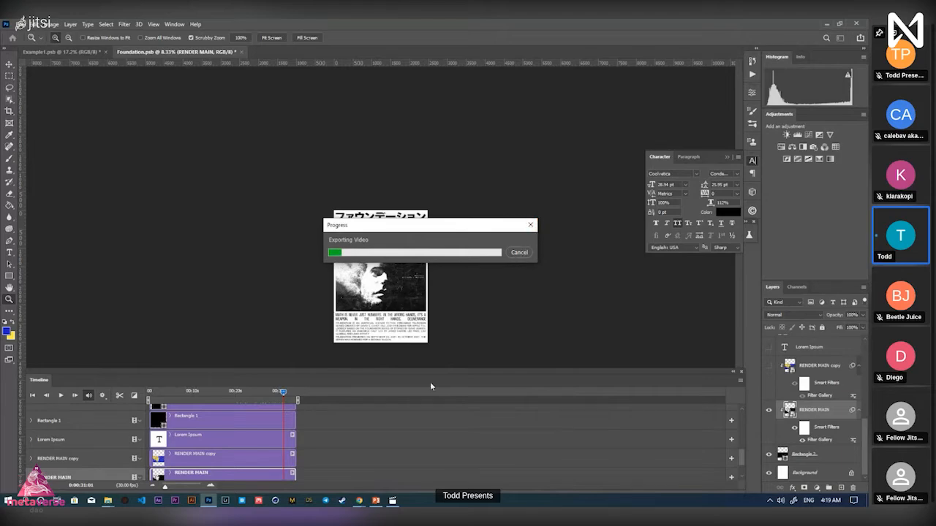
Switch to the browser's Instagram profile page
mouse_move(358, 501)
click(327, 483)
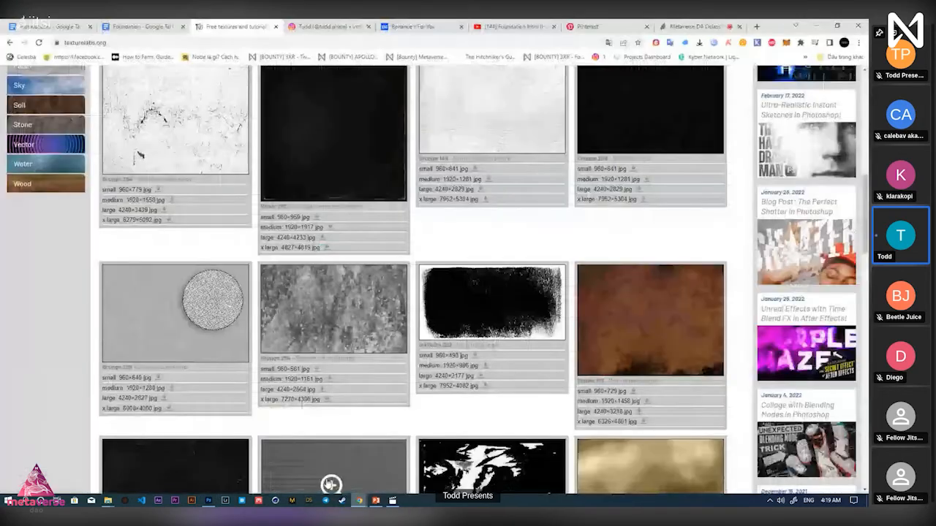
click(340, 25)
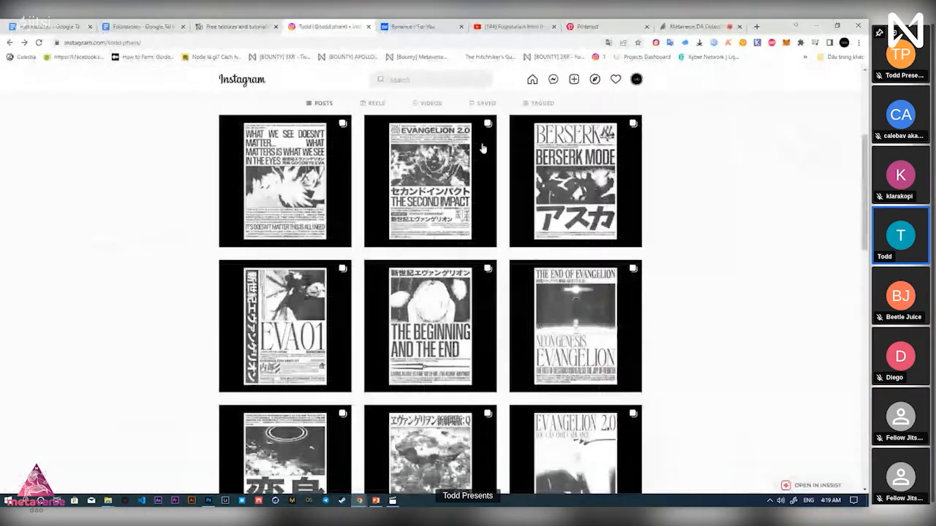
scroll(439, 223, up, 2)
Browse the Evangelion 2.0 Number 520 post's images, close it, and return to Photoshop
click(441, 250)
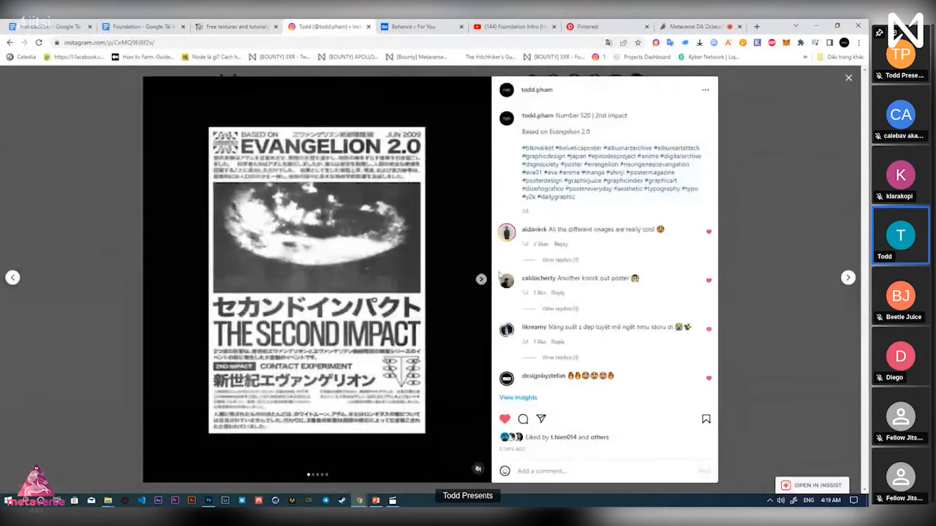
click(481, 278)
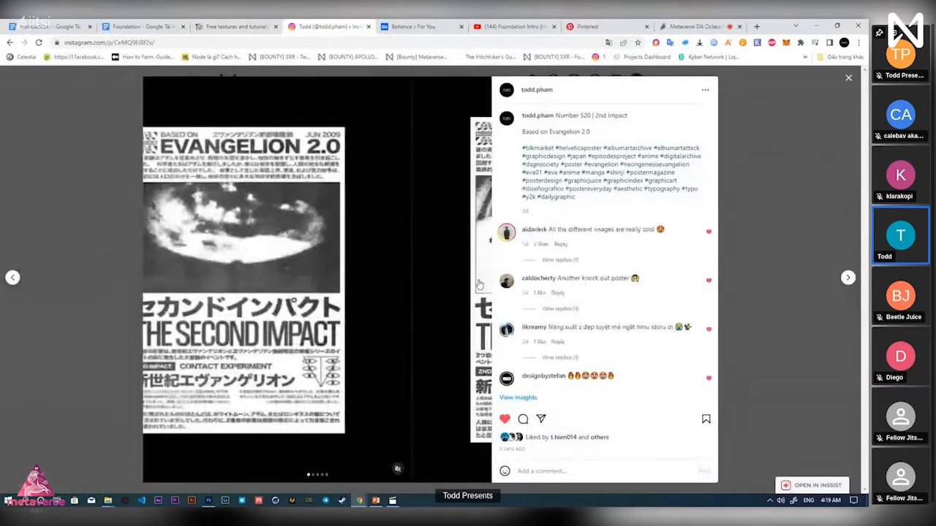
click(472, 284)
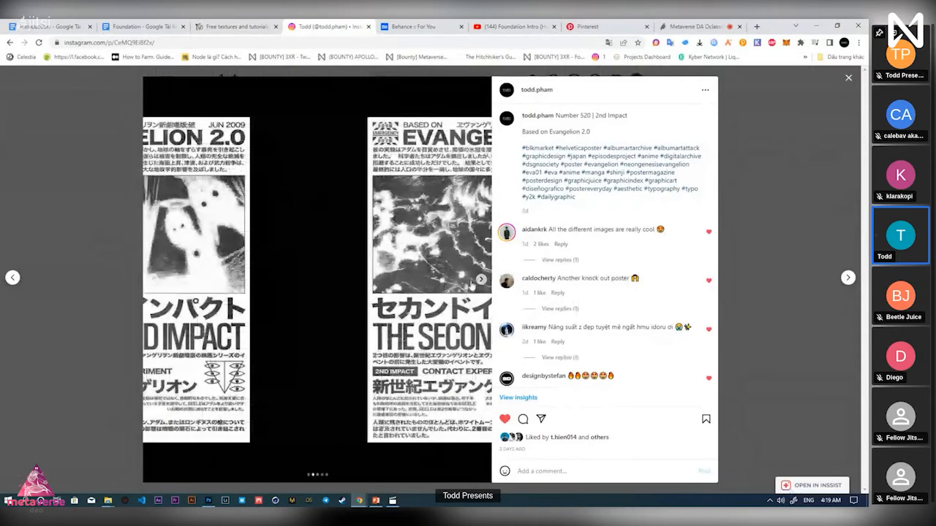
double_click(584, 115)
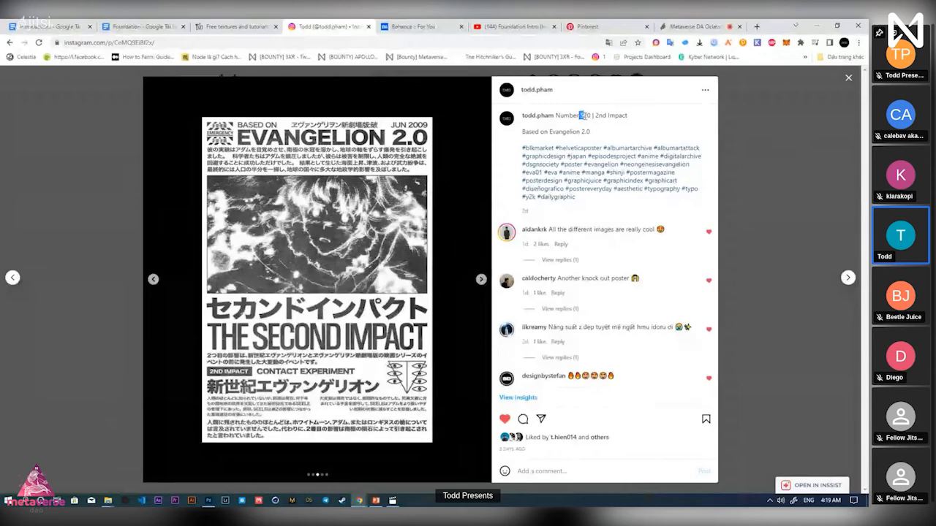
click(744, 170)
click(209, 501)
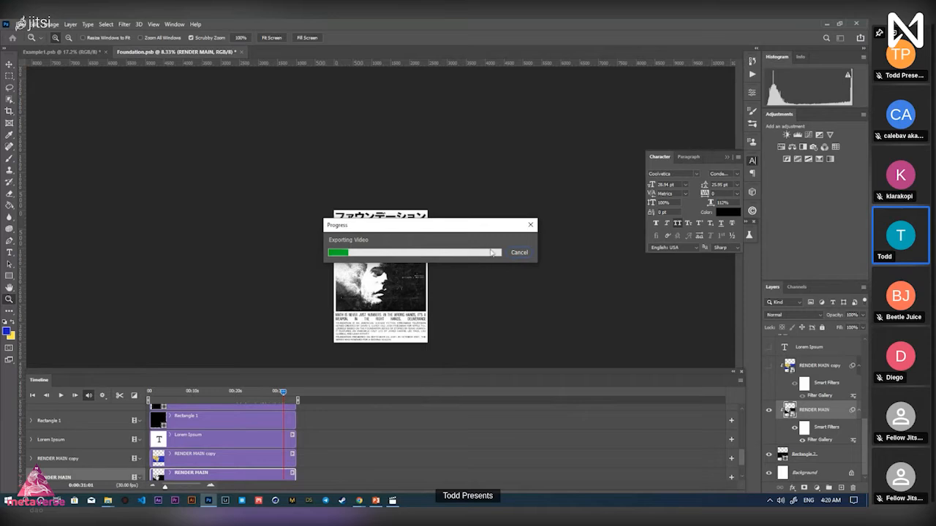
Cancel the video export, save and close Foundation.psb, and show File > Open Recent
click(515, 253)
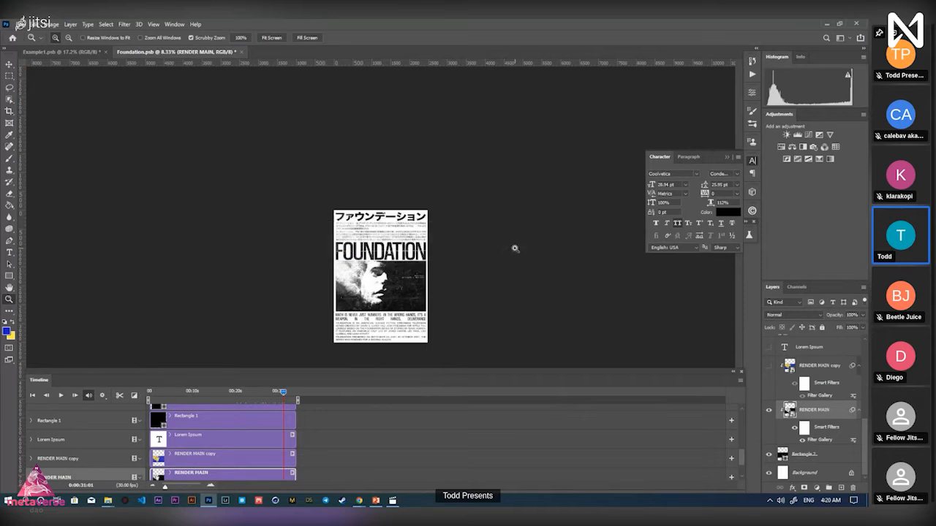
click(240, 52)
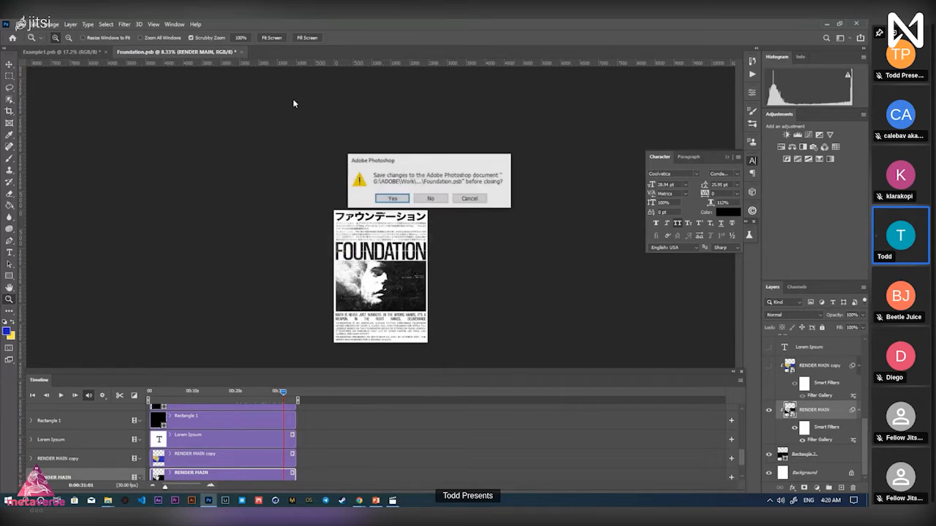
click(387, 202)
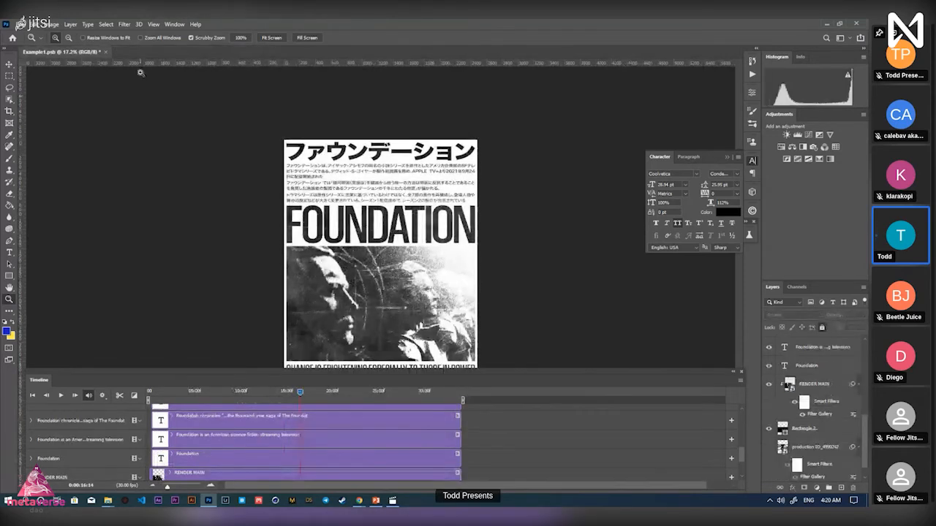
click(27, 24)
mouse_move(73, 77)
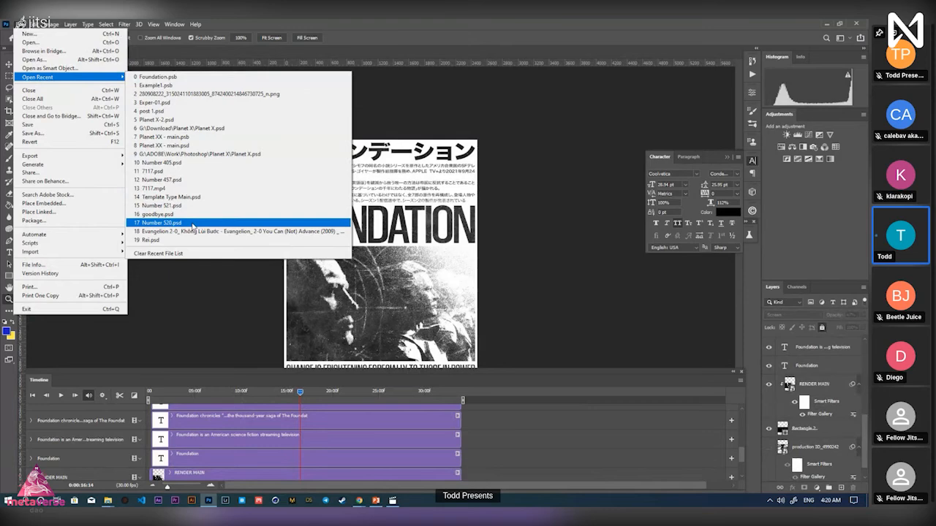
Open Number 520.psd from recent files and zoom to show the whole Evangelion poster
click(193, 223)
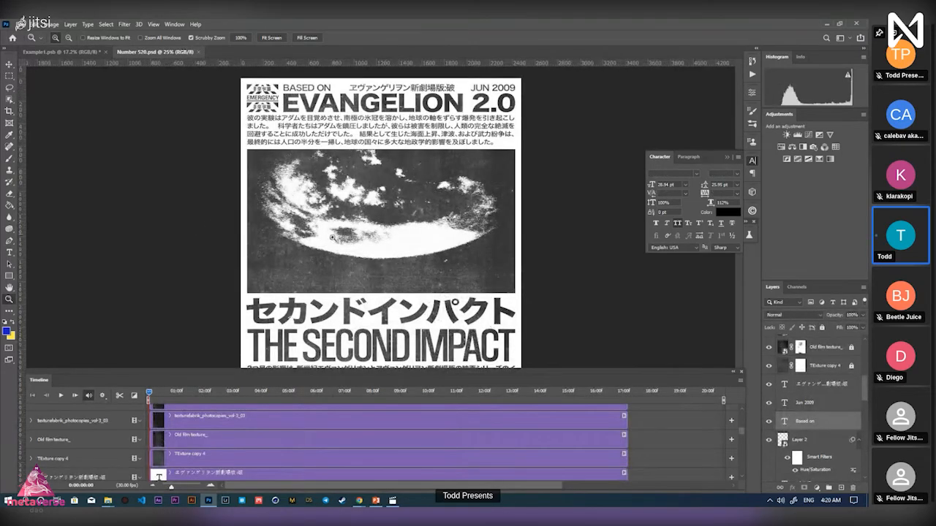
drag(379, 276, 323, 261)
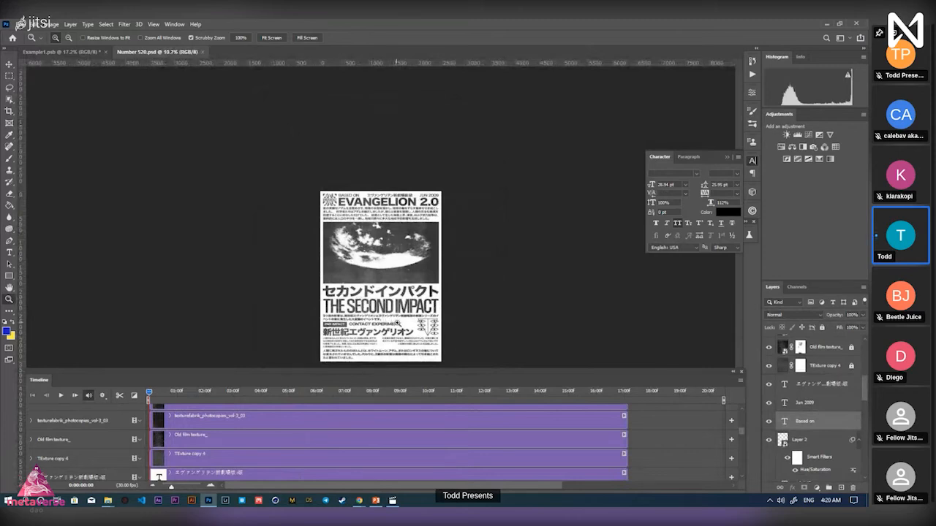
drag(400, 324, 428, 324)
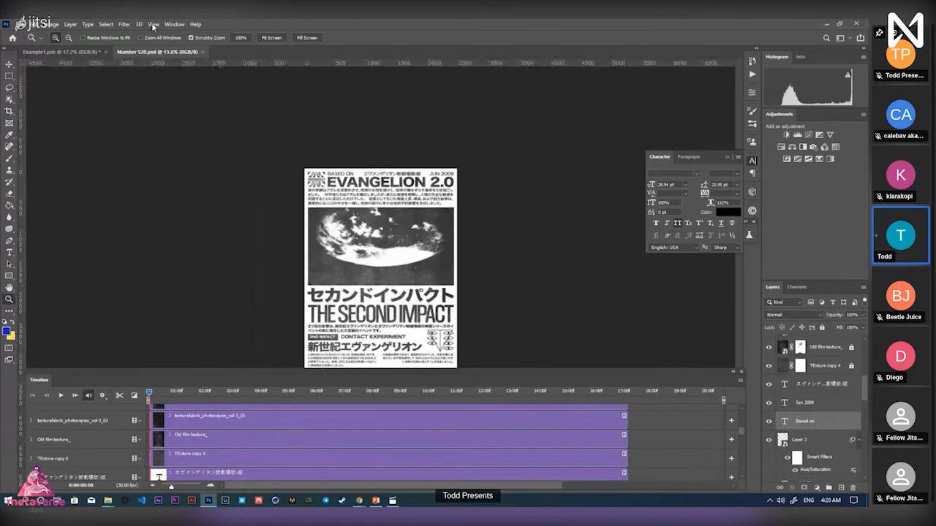
click(180, 26)
click(178, 26)
key(alt+Tab)
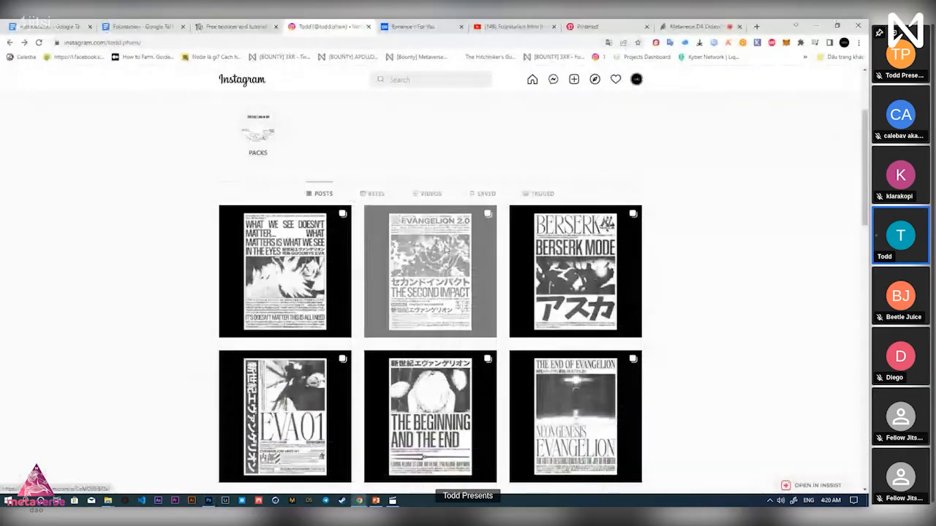
click(479, 253)
click(481, 281)
click(481, 281)
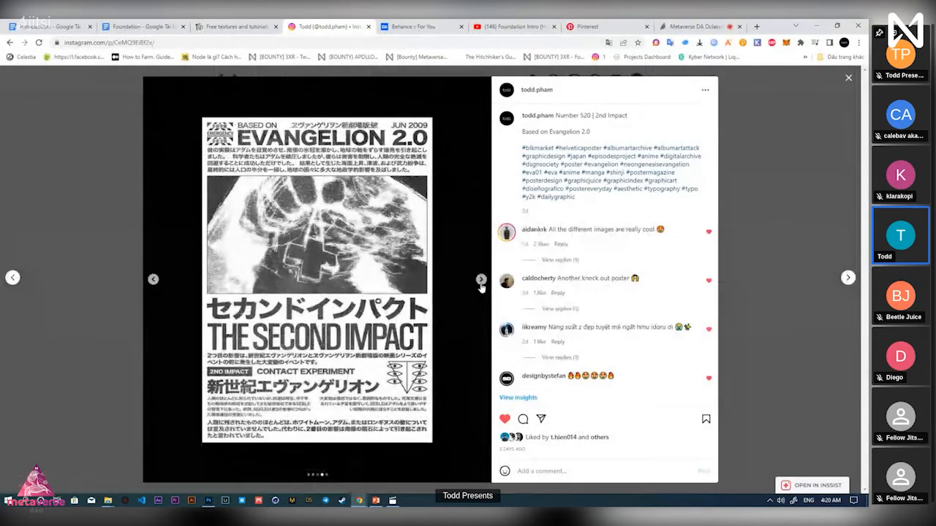
click(480, 282)
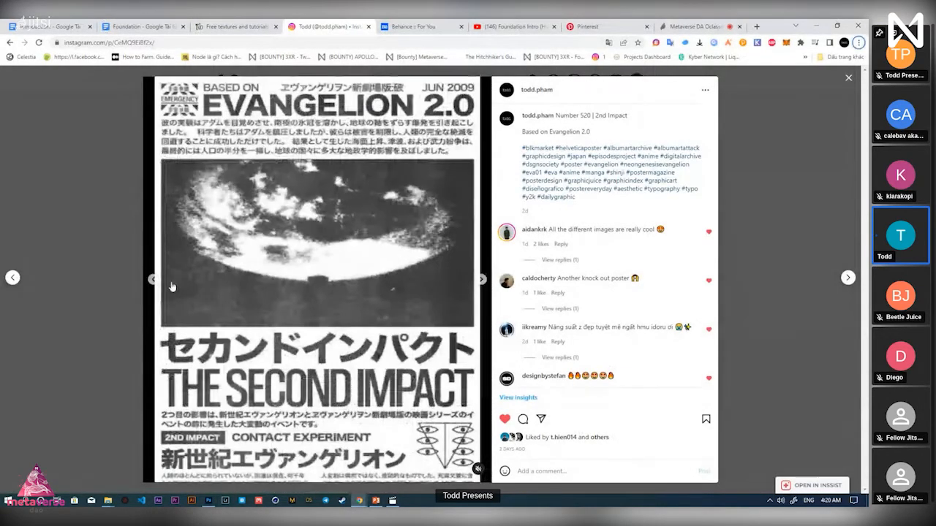
click(152, 279)
key(alt+Tab)
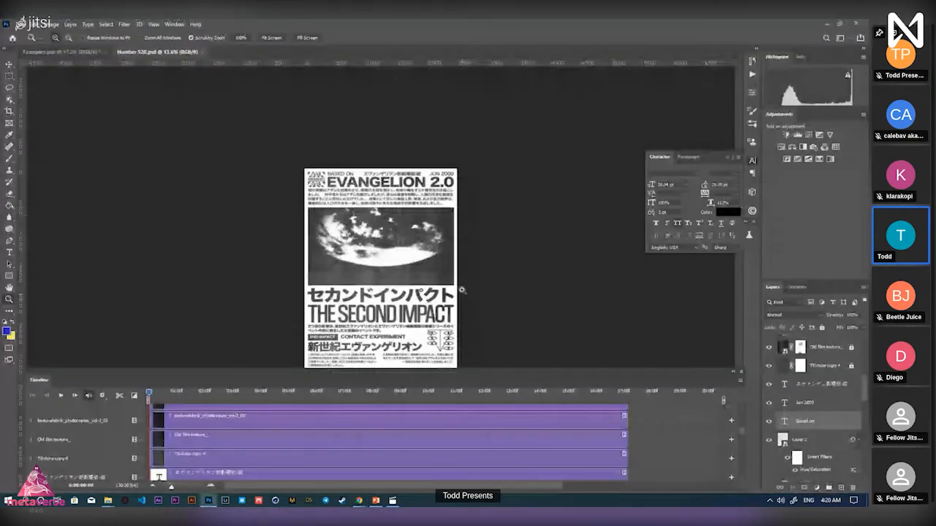
Hide the animation Timeline panel through Window > Timeline
scroll(462, 290, down, 3)
scroll(415, 342, up, 6)
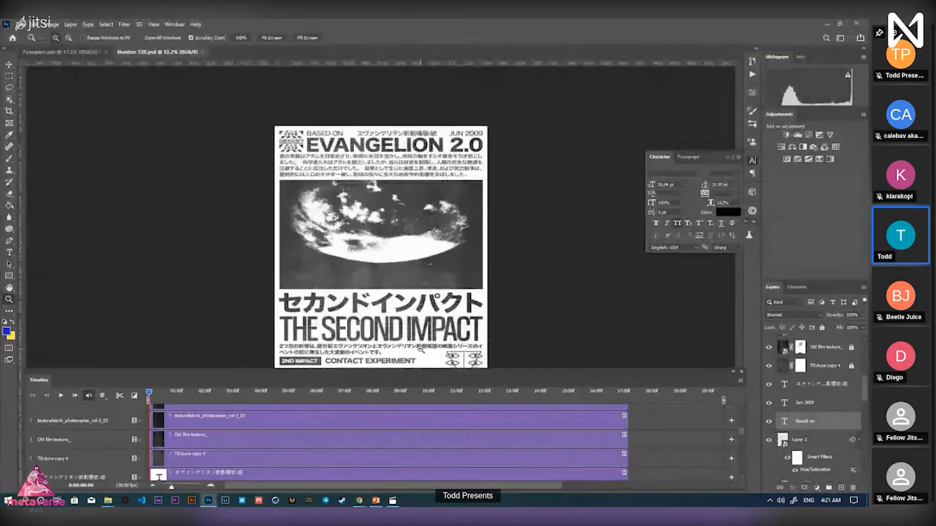
scroll(430, 319, up, 3)
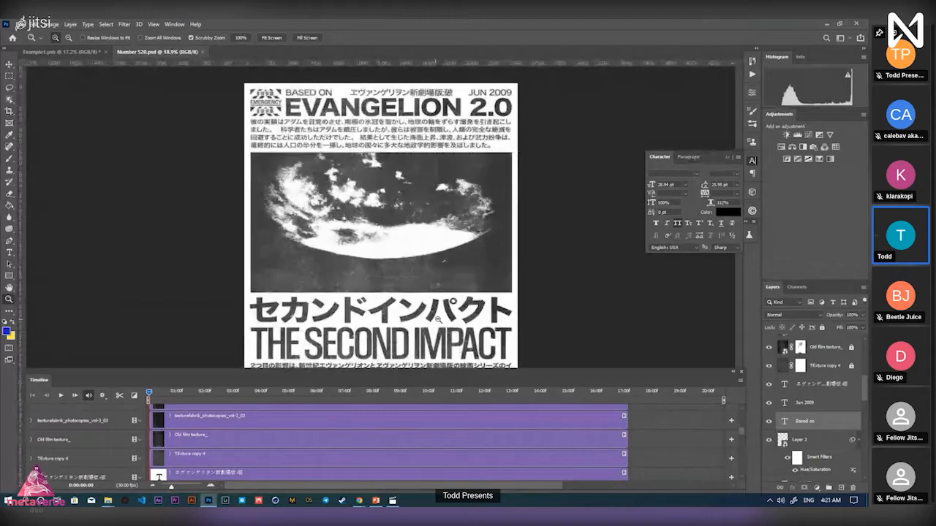
scroll(350, 208, down, 3)
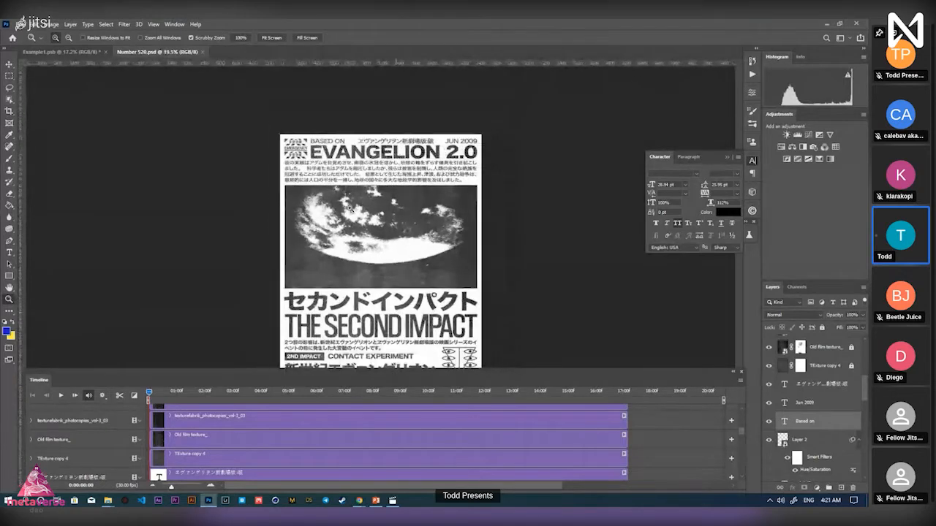
scroll(380, 279, down, 2)
scroll(395, 352, up, 4)
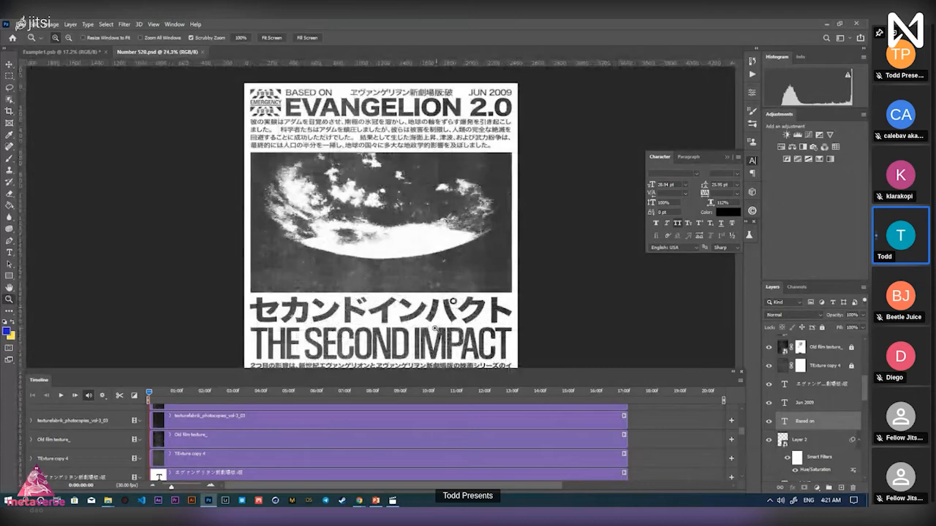
scroll(381, 278, down, 3)
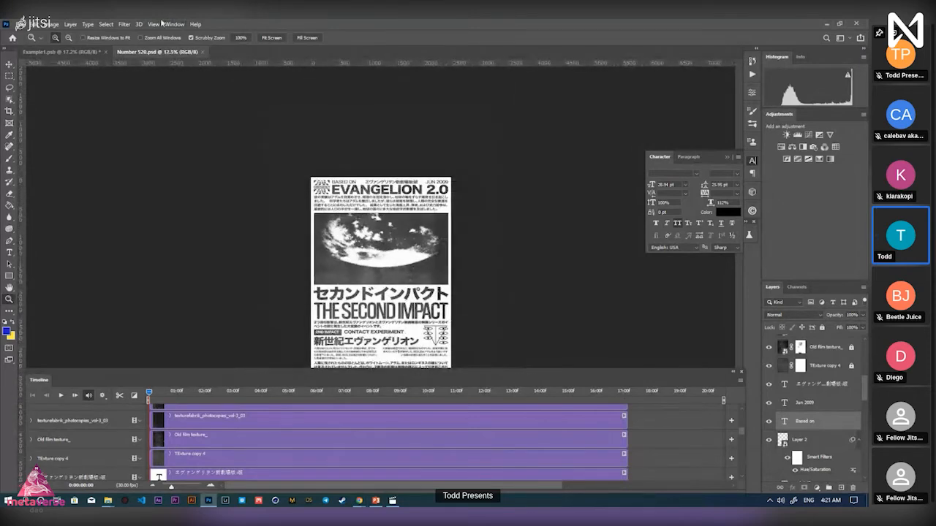
click(174, 24)
click(183, 338)
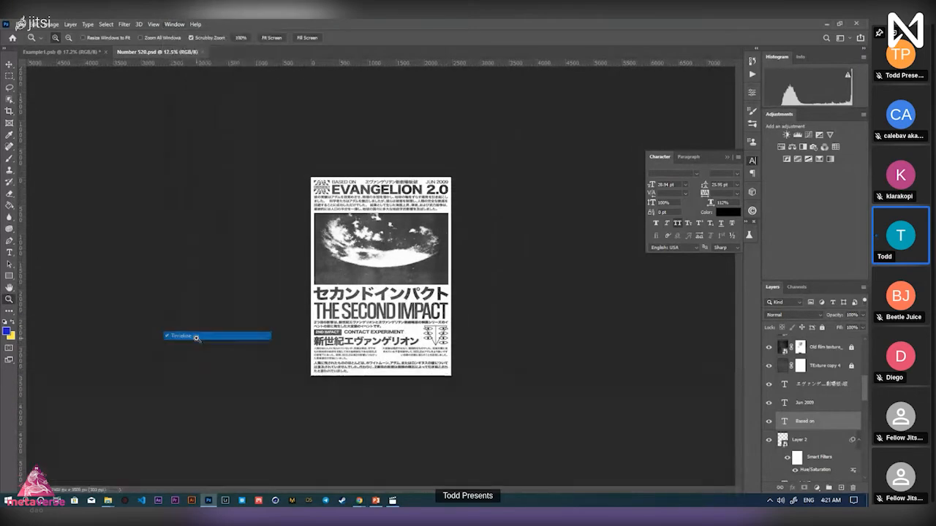
Zoom in on the poster's text, then zoom out until the whole poster fits
drag(397, 360, 490, 386)
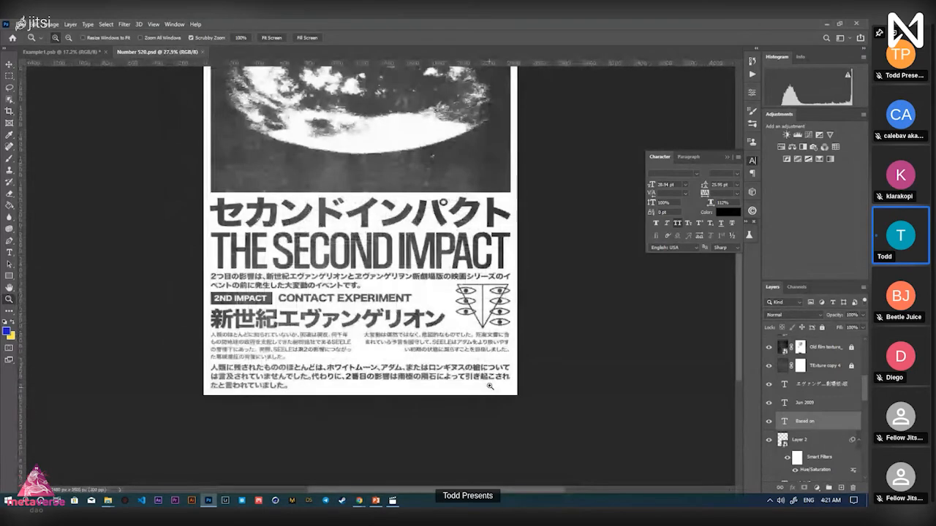
scroll(490, 386, up, 5)
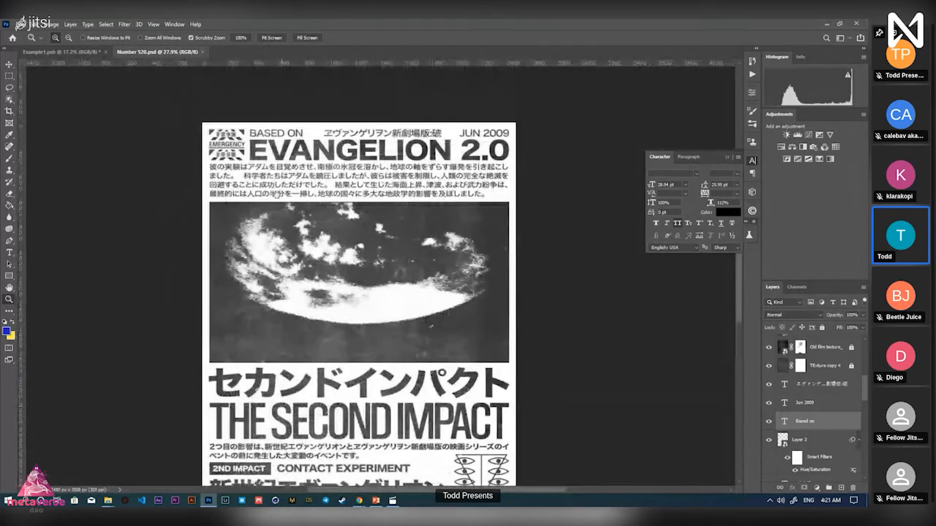
mouse_move(242, 157)
mouse_down()
mouse_move(270, 148)
mouse_move(249, 144)
mouse_move(246, 168)
mouse_up()
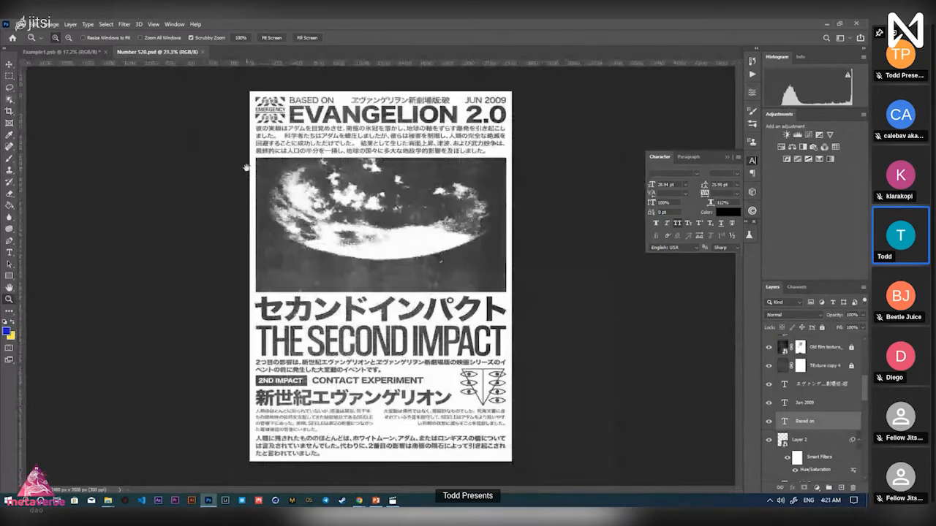
drag(280, 133, 274, 137)
drag(336, 146, 326, 149)
drag(388, 266, 443, 343)
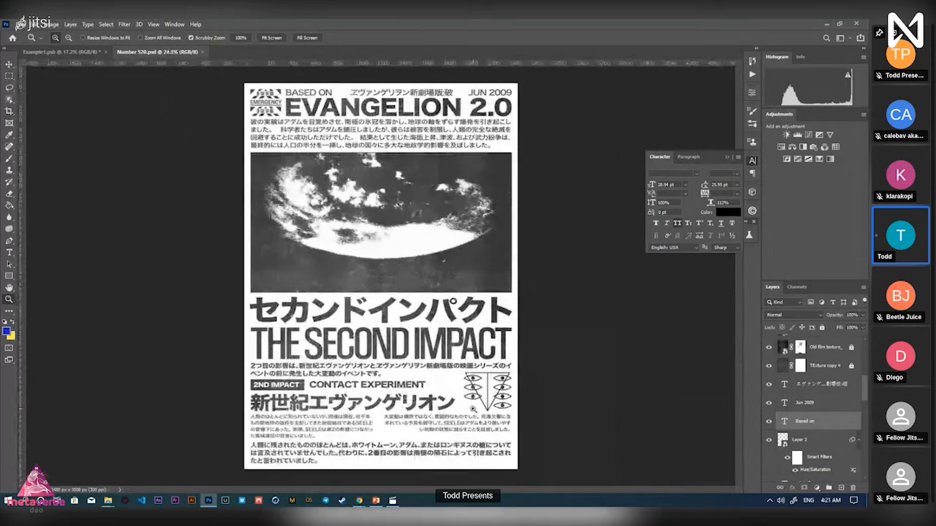
drag(472, 409, 465, 407)
click(175, 24)
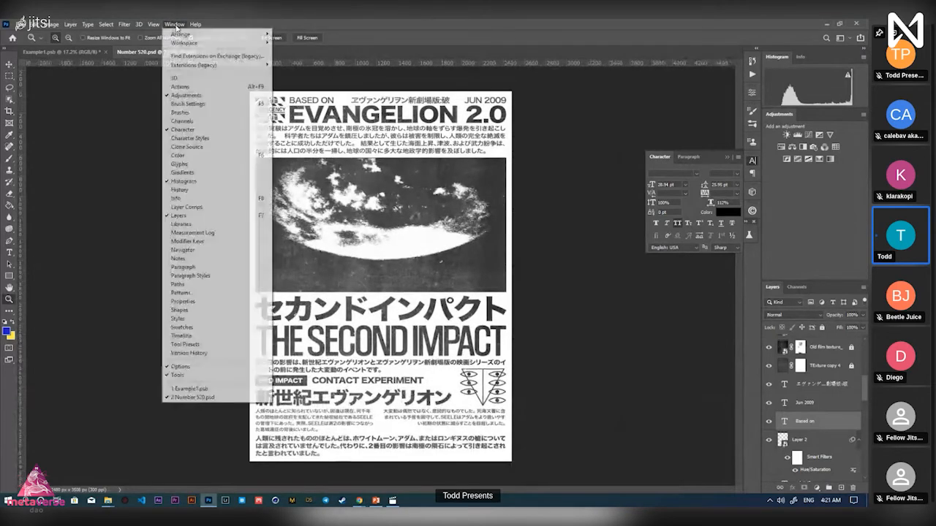
click(558, 322)
Select the 2impact moon image layer with the Move tool
key(v)
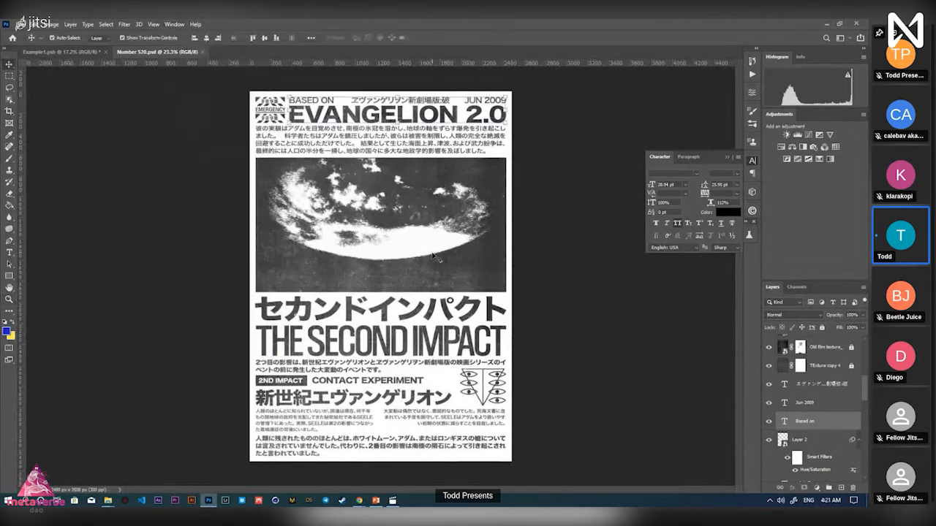
click(435, 256)
scroll(812, 447, down, 1)
scroll(812, 447, down, 2)
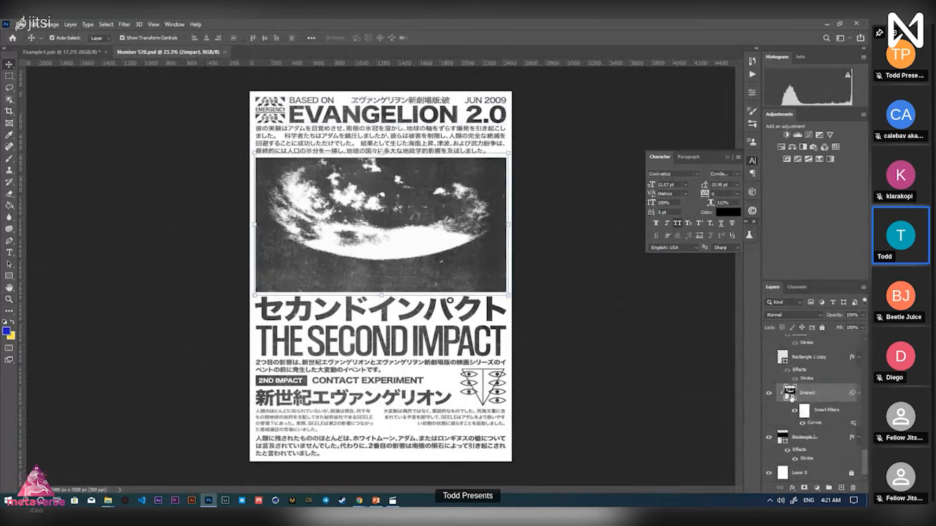
click(175, 24)
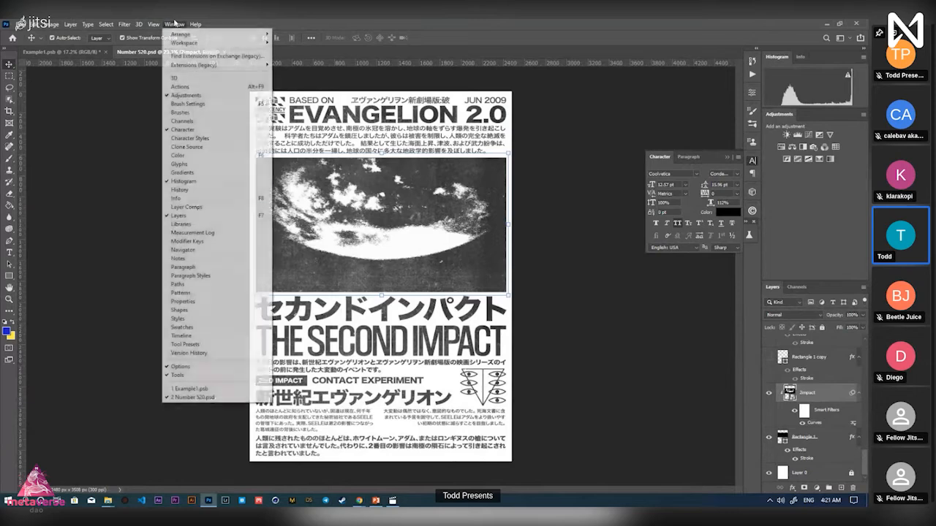
Restore the Timeline, play the animation, and zoom in to inspect the halftone dots
click(194, 335)
key(space)
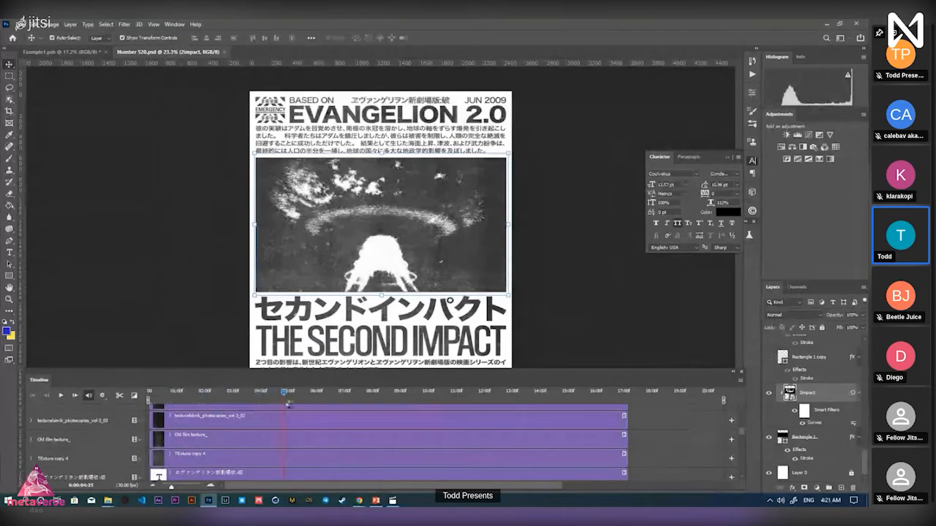
key(z)
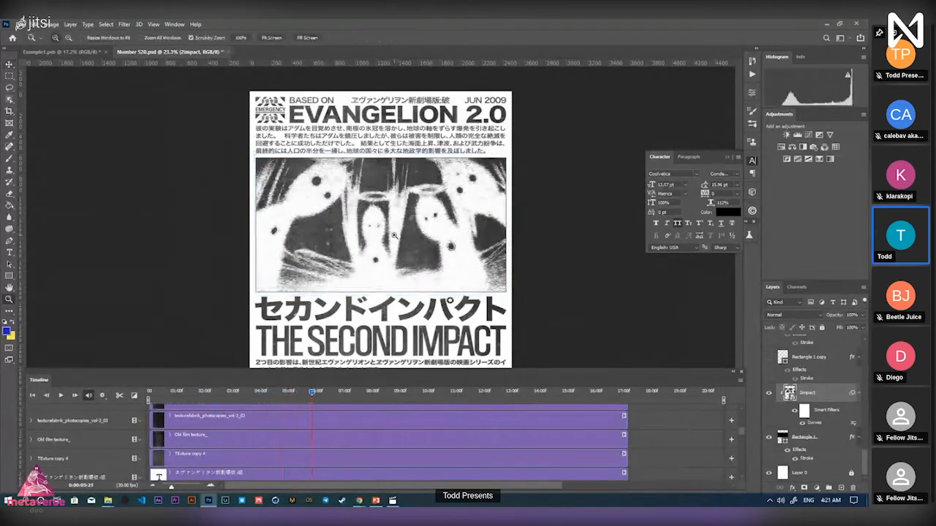
click(394, 235)
click(395, 236)
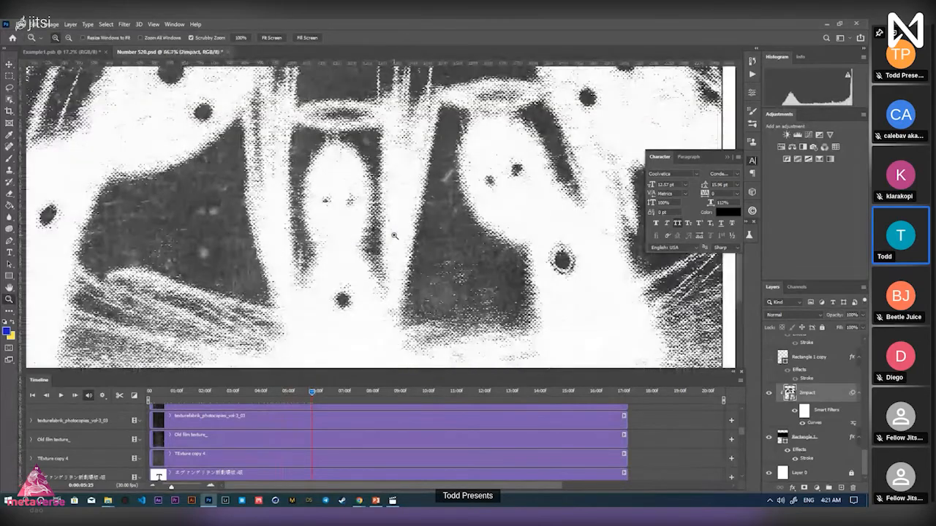
click(394, 235)
click(369, 226)
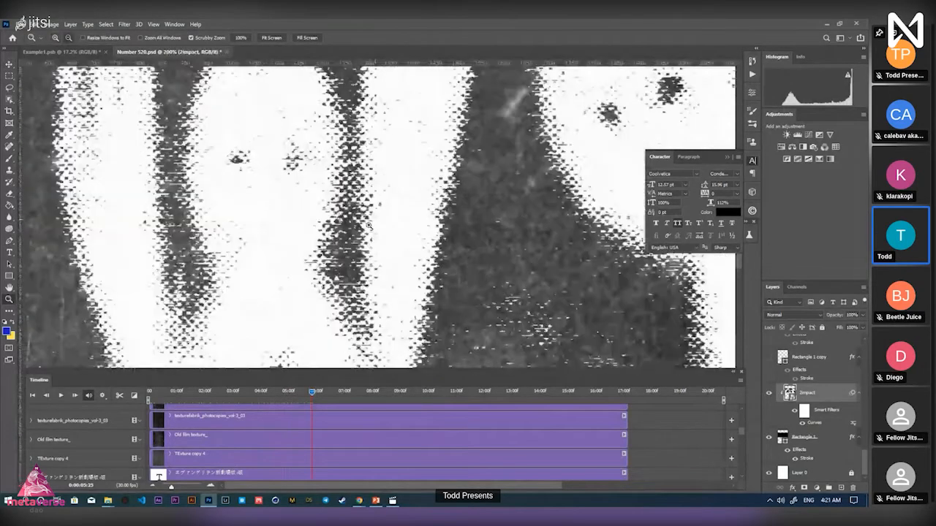
click(369, 226)
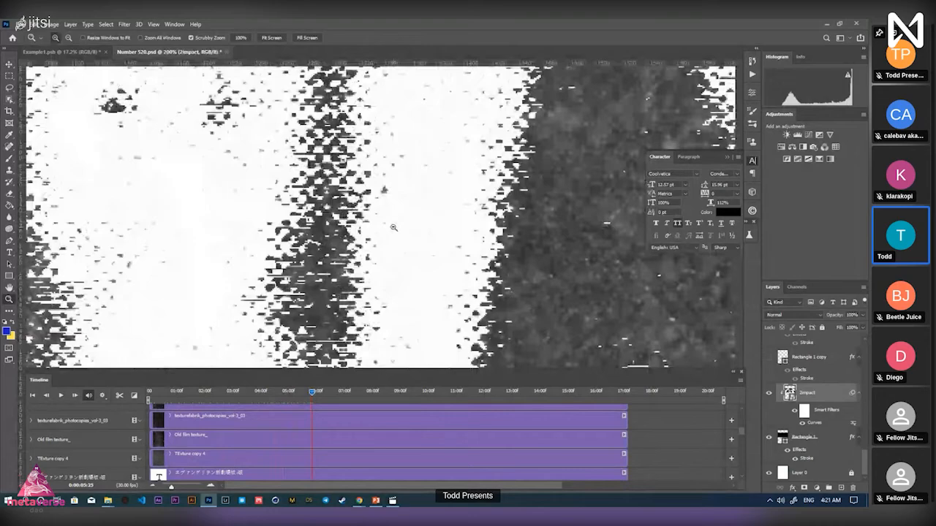
drag(394, 228, 332, 229)
drag(266, 250, 310, 245)
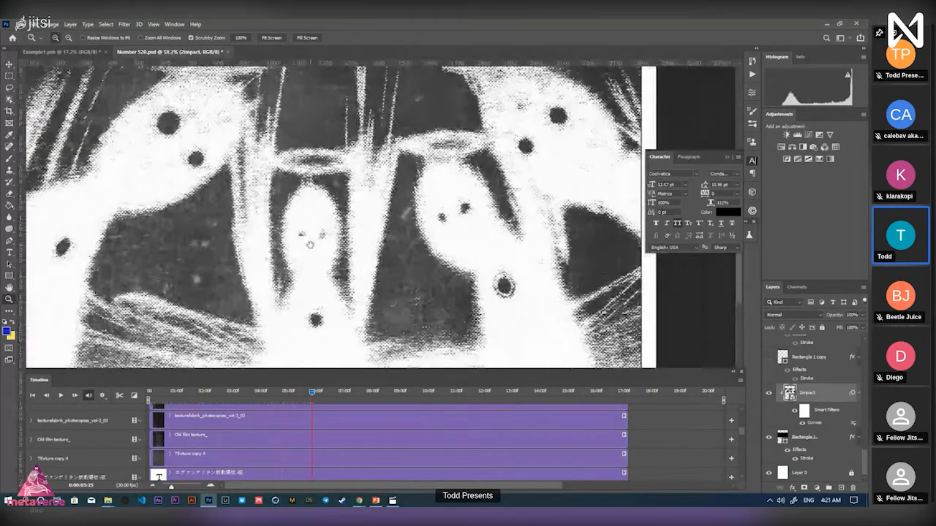
Move the playhead to about 6 seconds and zoom back out to 50%
click(321, 392)
drag(323, 393, 384, 392)
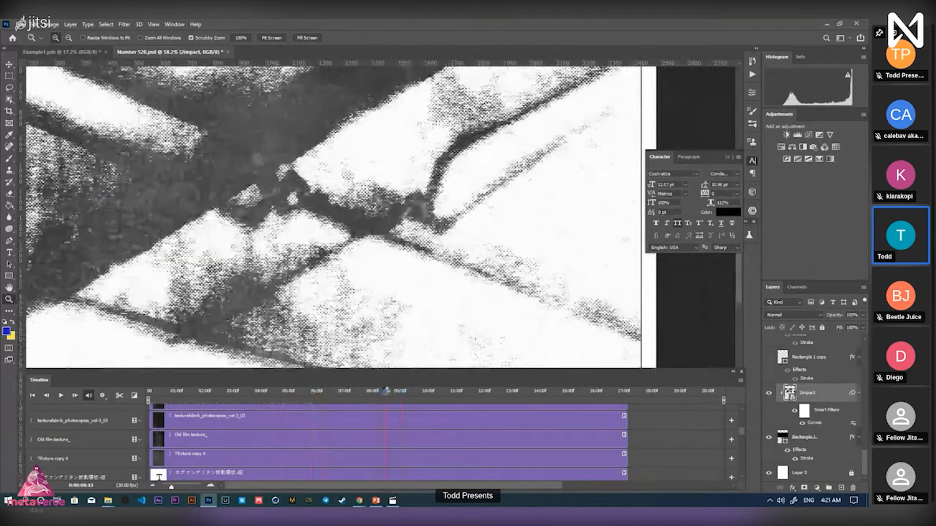
alt+click(370, 277)
alt+click(370, 277)
alt+click(370, 277)
click(369, 240)
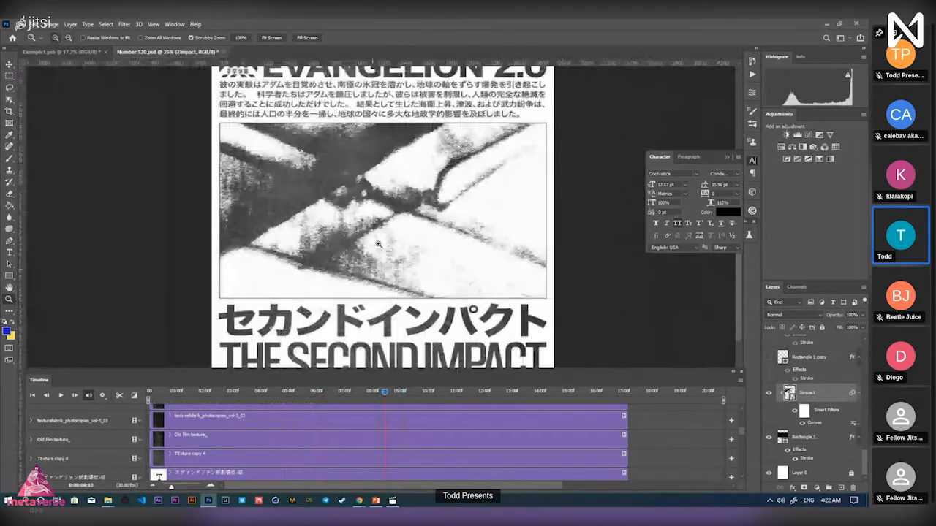
click(369, 236)
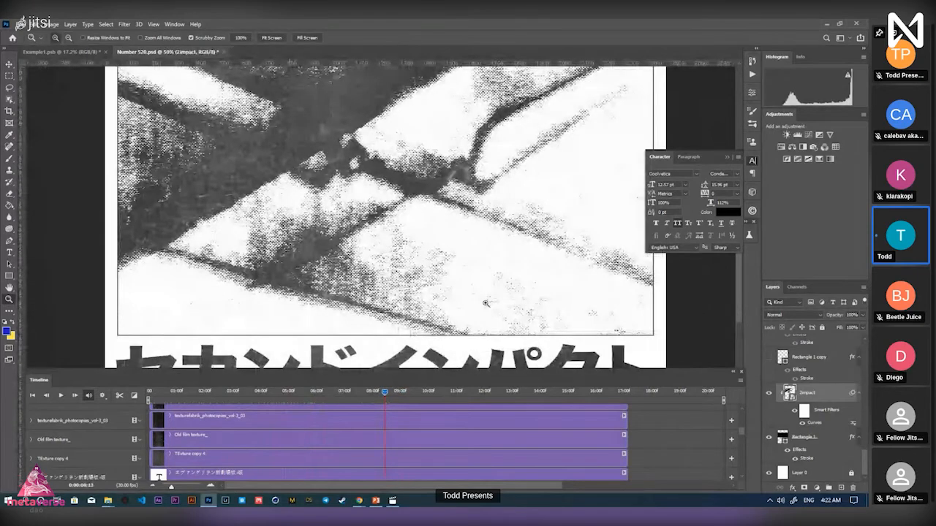
Scrub the animation back to frame 14:02, then bring up the Instagram post in Chrome
drag(380, 223, 373, 265)
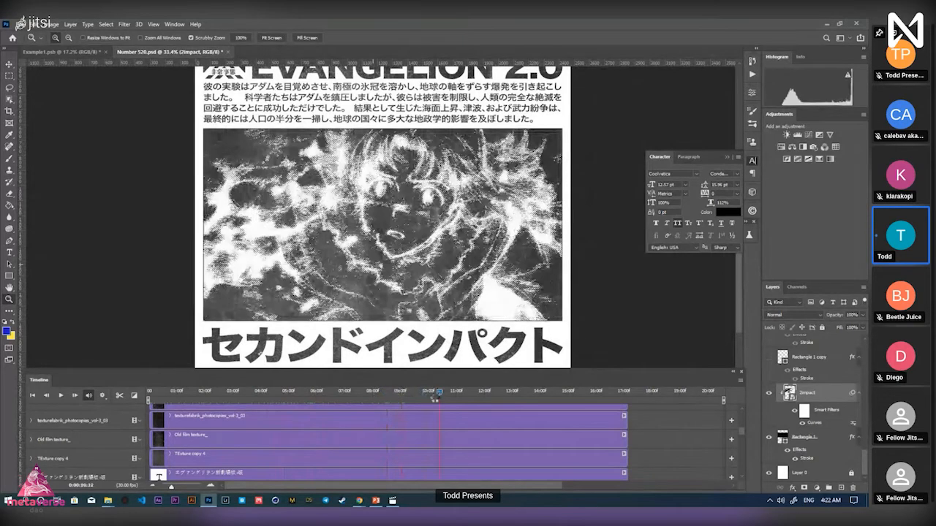
drag(436, 399, 598, 404)
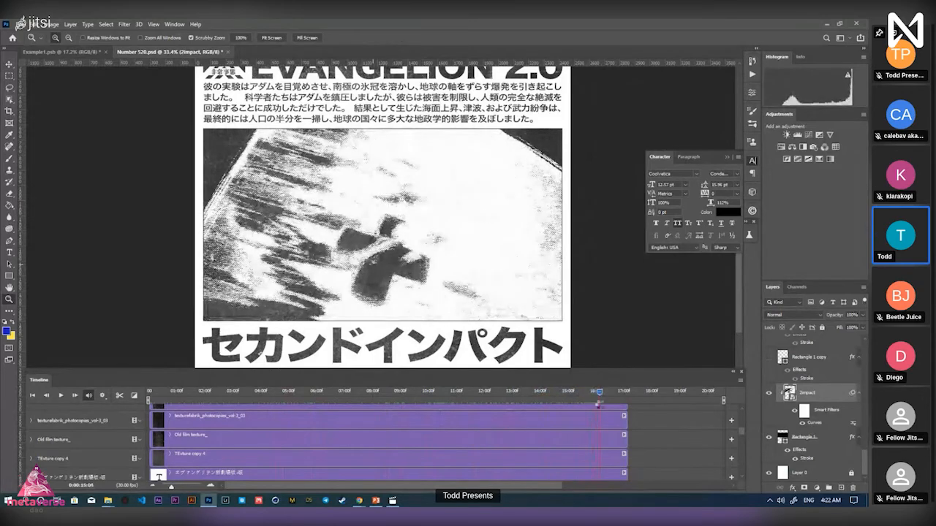
drag(485, 289, 423, 300)
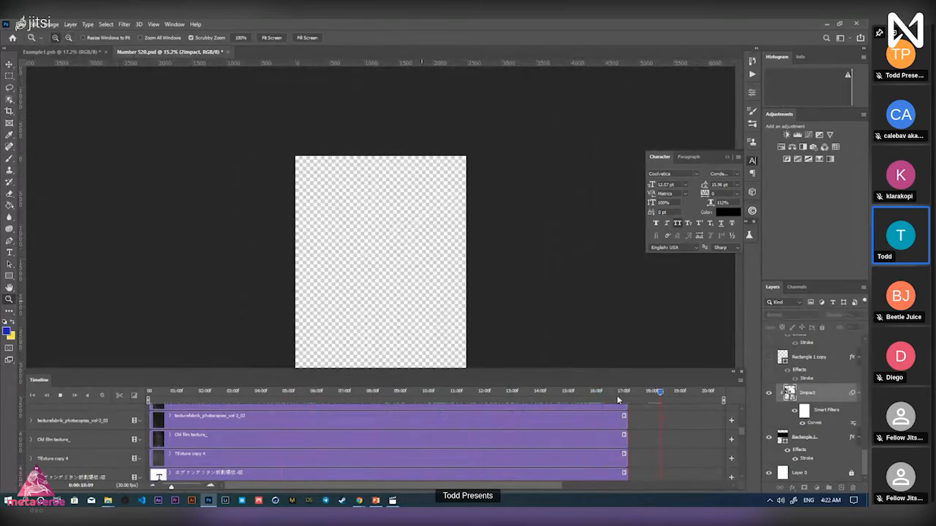
click(672, 395)
drag(671, 395, 585, 392)
drag(401, 243, 380, 245)
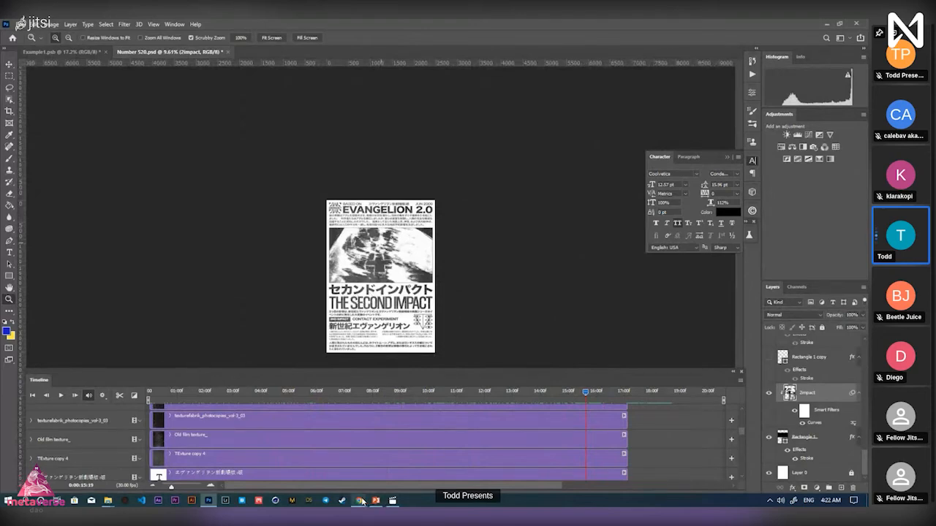
mouse_move(360, 501)
click(431, 460)
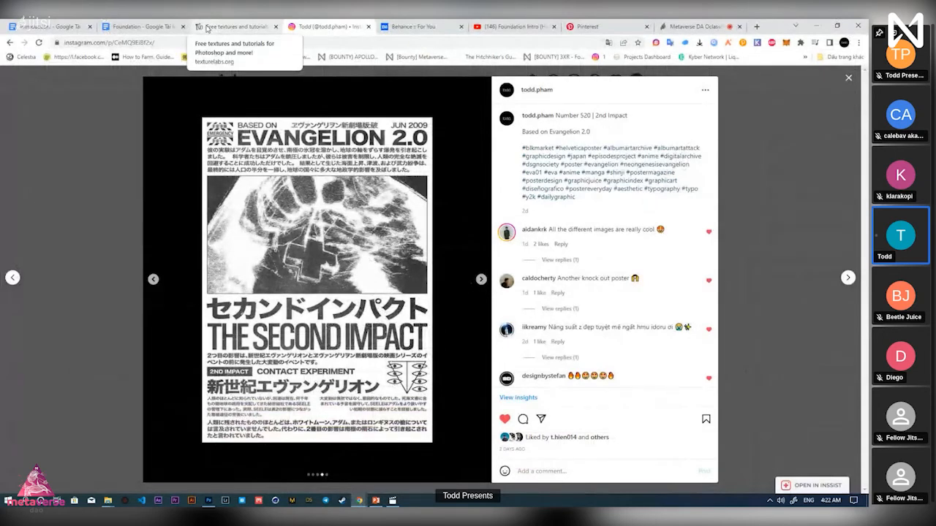
Zoom the Photoshop poster to fill the canvas, then close the Instagram post overlay
key(alt+Tab)
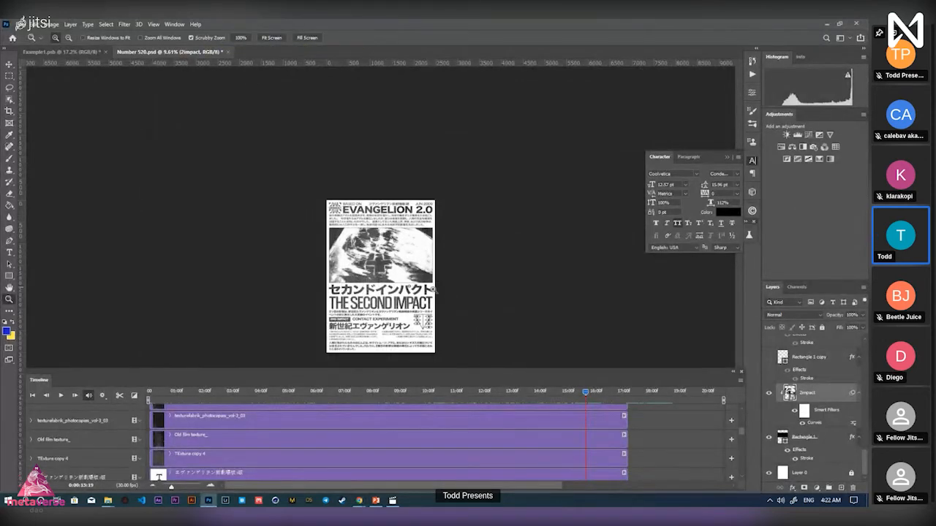
drag(386, 322, 430, 304)
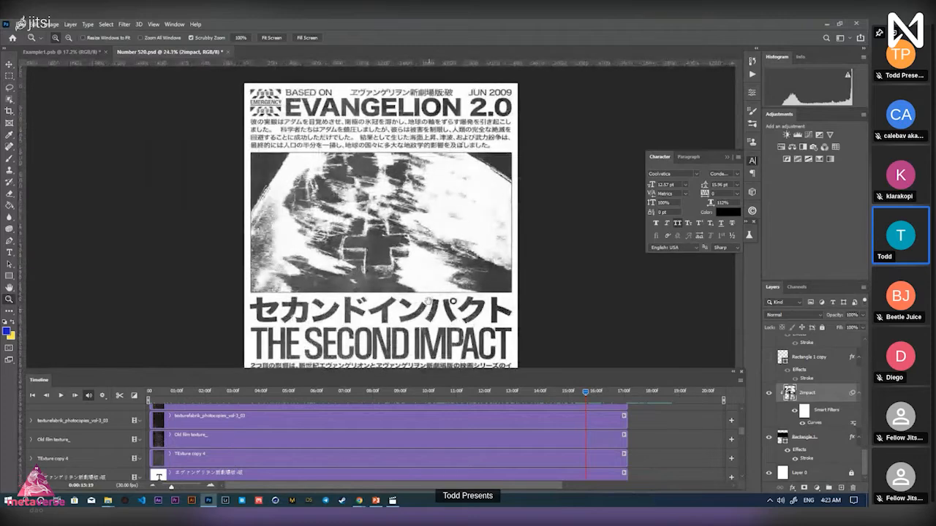
drag(423, 256, 398, 291)
key(alt+Tab)
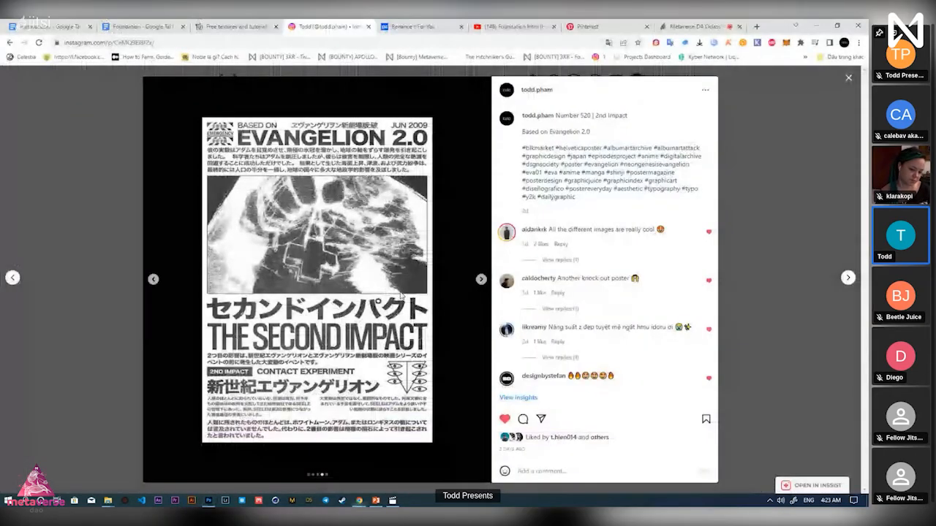
click(25, 348)
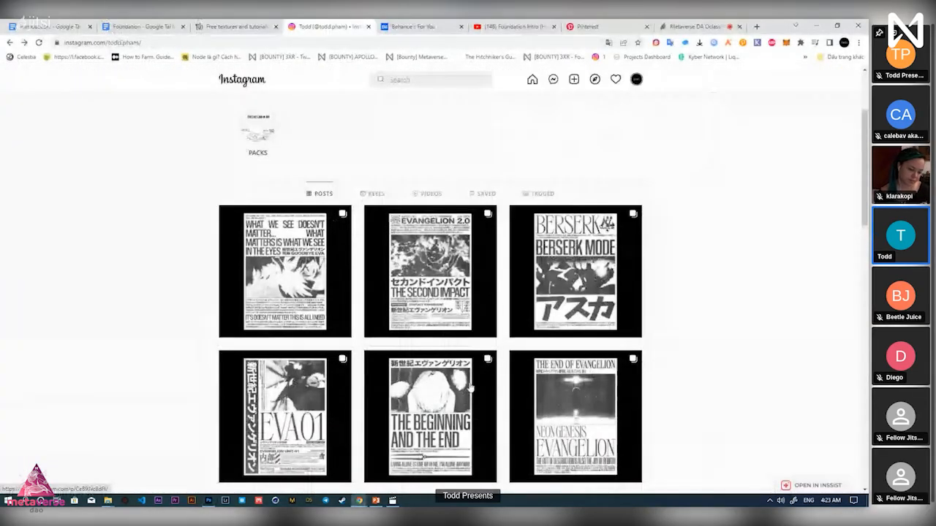
Scroll through the Instagram poster grid, then switch to the 'Foundation - Google Docs' tab
scroll(470, 389, down, 1)
scroll(472, 391, down, 4)
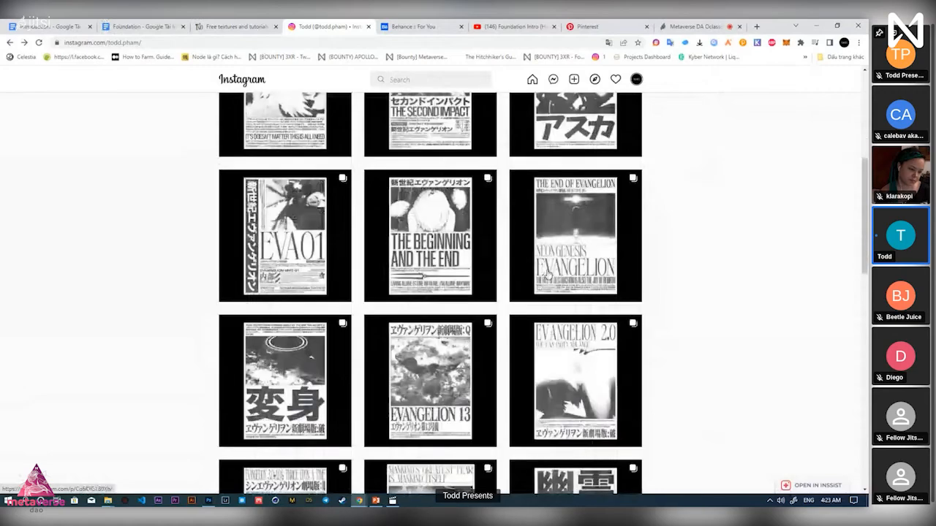
scroll(496, 302, up, 6)
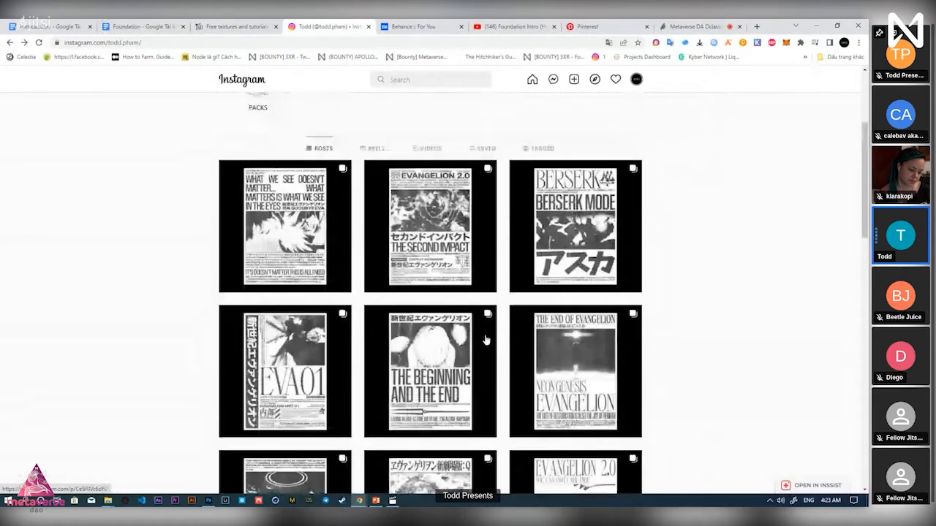
scroll(496, 302, up, 1)
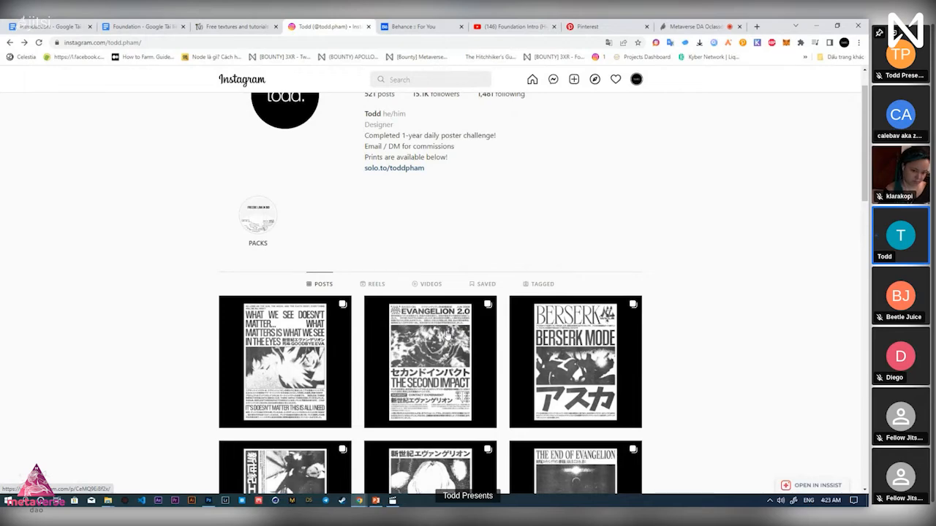
click(135, 24)
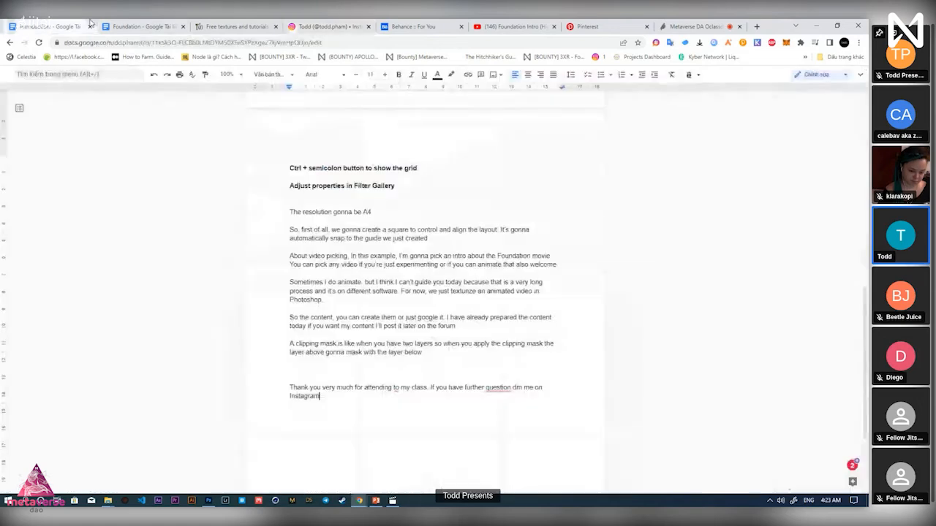
Append ' - ' and the designer's Twitter handle after the Instagram handle, fixing the typo
scroll(385, 224, up, 2)
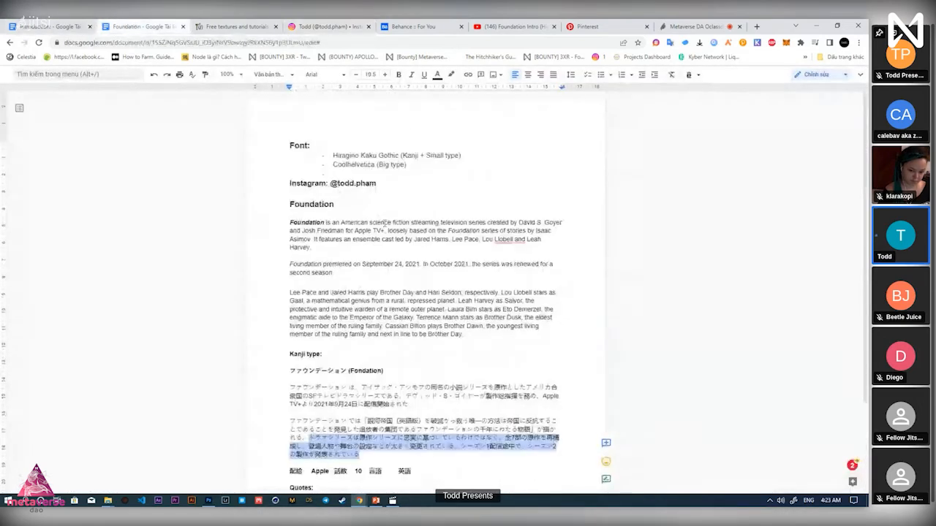
drag(331, 183, 362, 184)
click(380, 184)
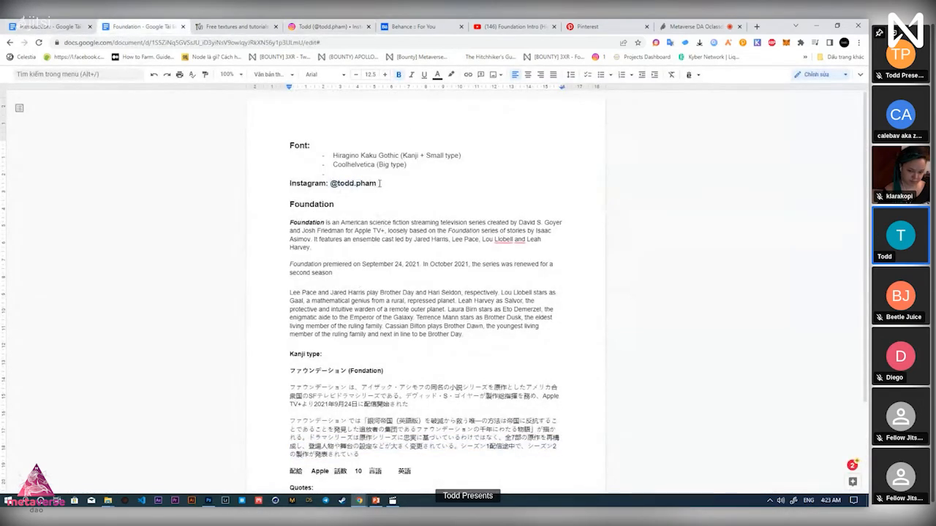
text(- @)
key(BackSpace)
text(@toddphamm)
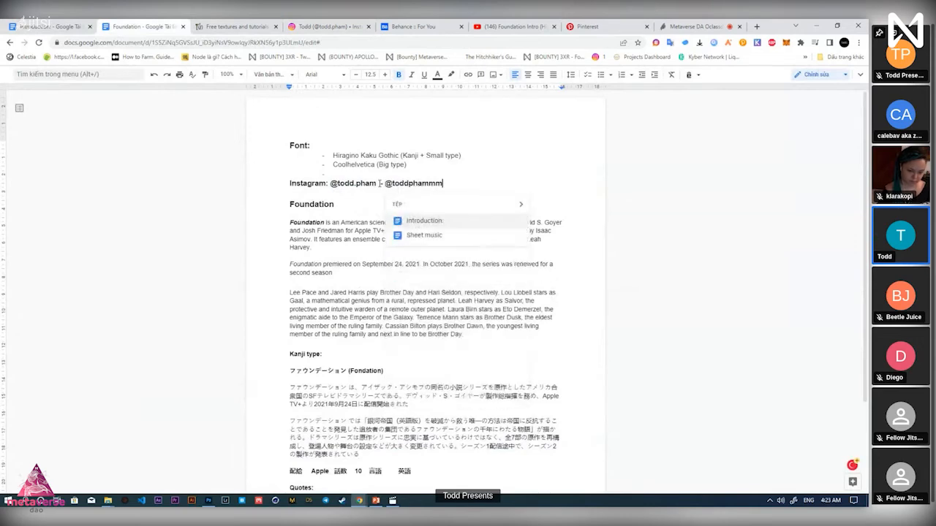
text(m)
key(BackSpace)
click(352, 239)
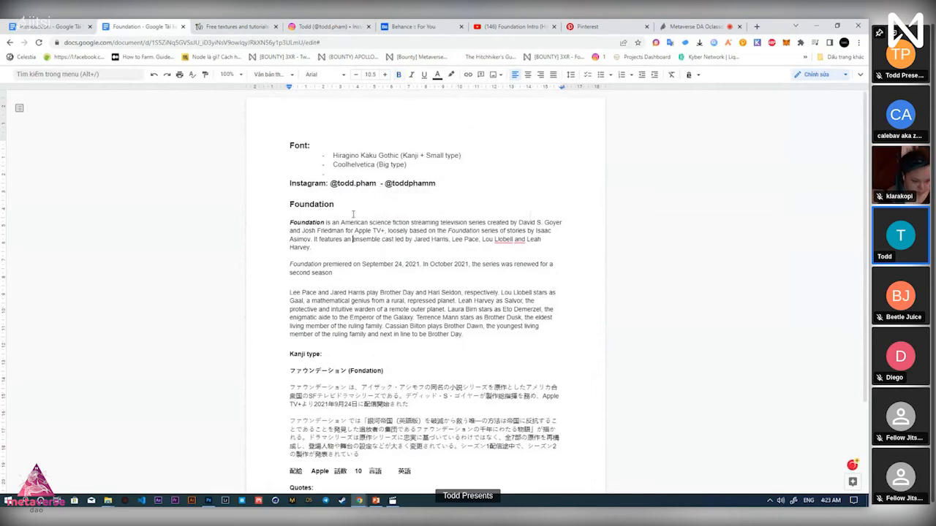
Label the second handle 'Twitter', correcting the misspelled 'Twiter'
click(386, 183)
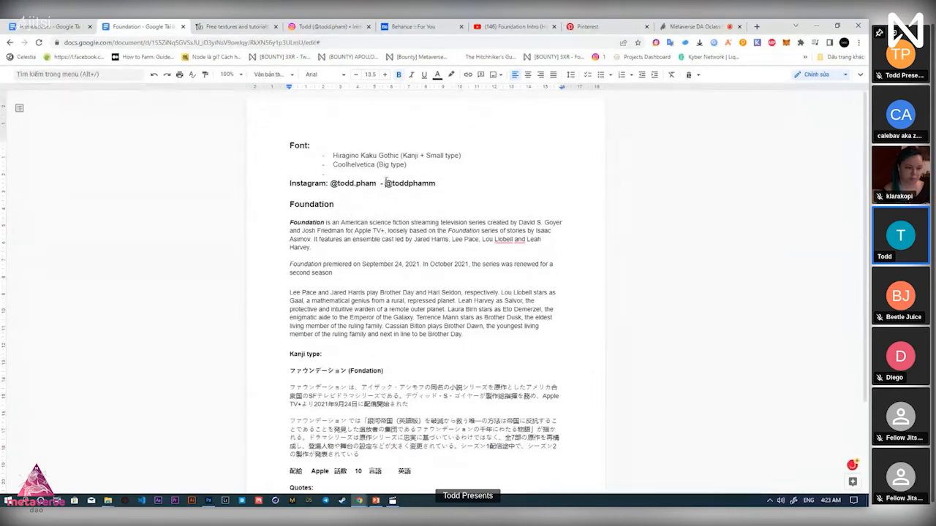
text(Twitter)
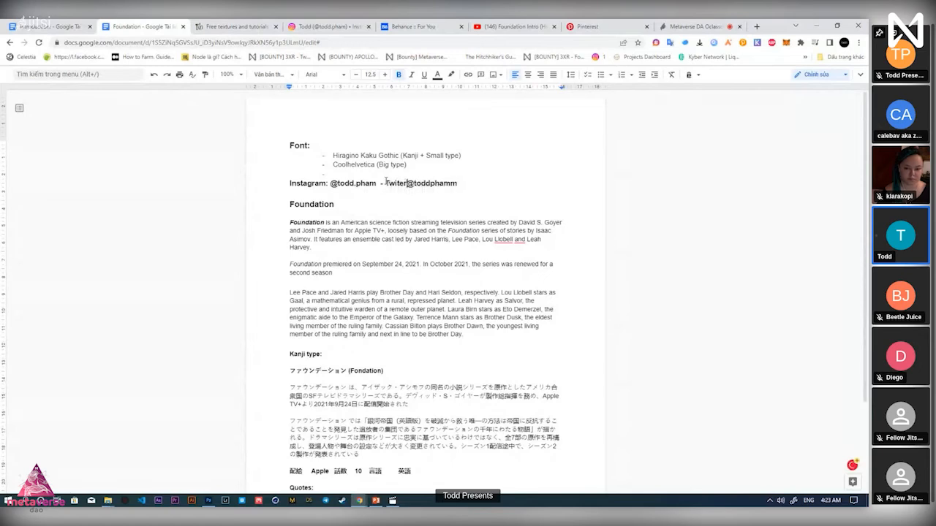
key(BackSpace)
key(BackSpace)
key(BackSpace)
text(ter)
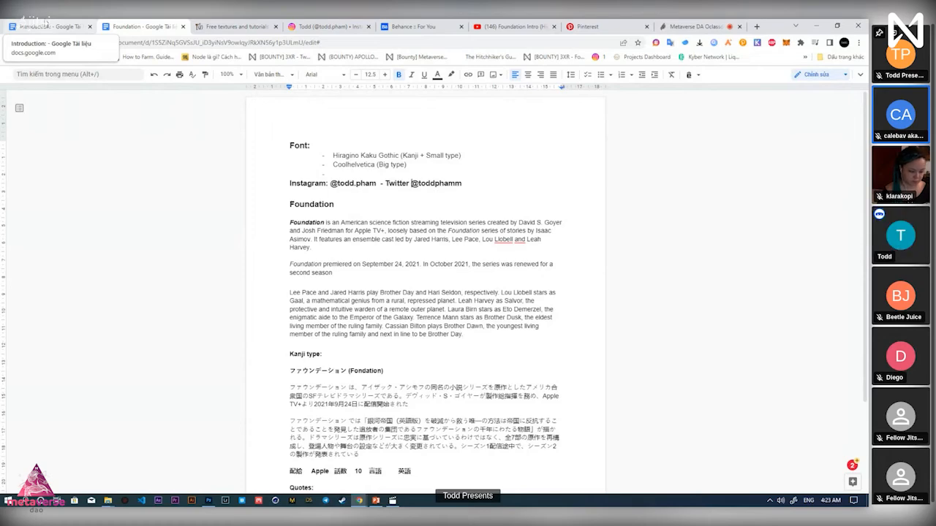
Show the Texturelabs Free textures gallery, then bring back the Number 520.psd Evangelion poster
click(201, 25)
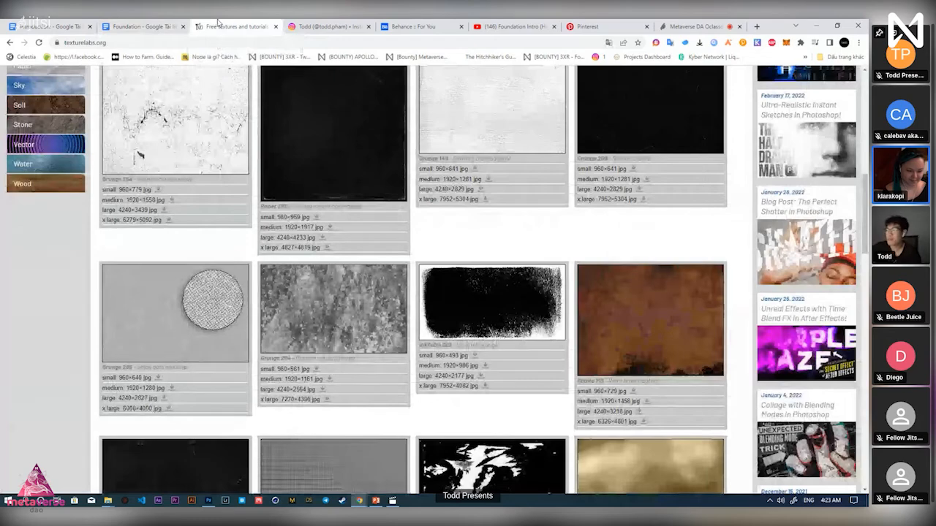
key(alt+Tab)
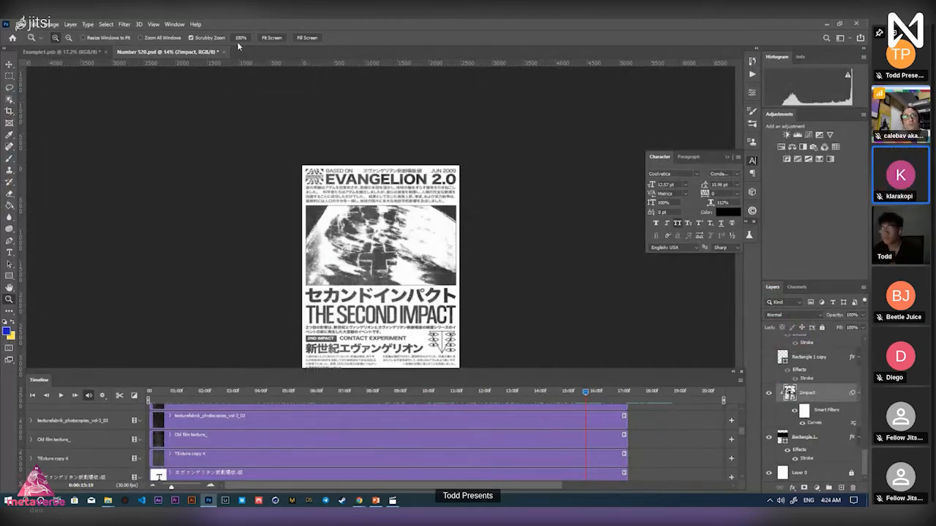
key(alt+Tab)
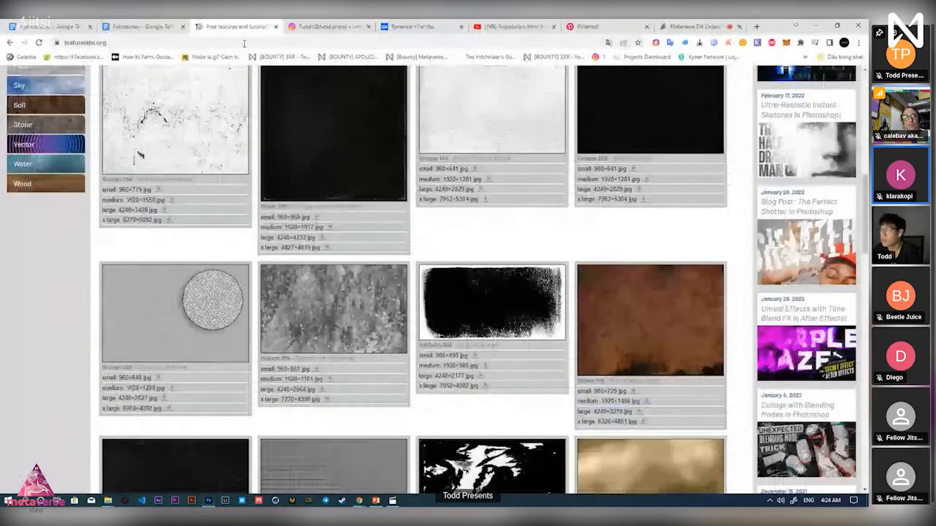
key(alt+Tab)
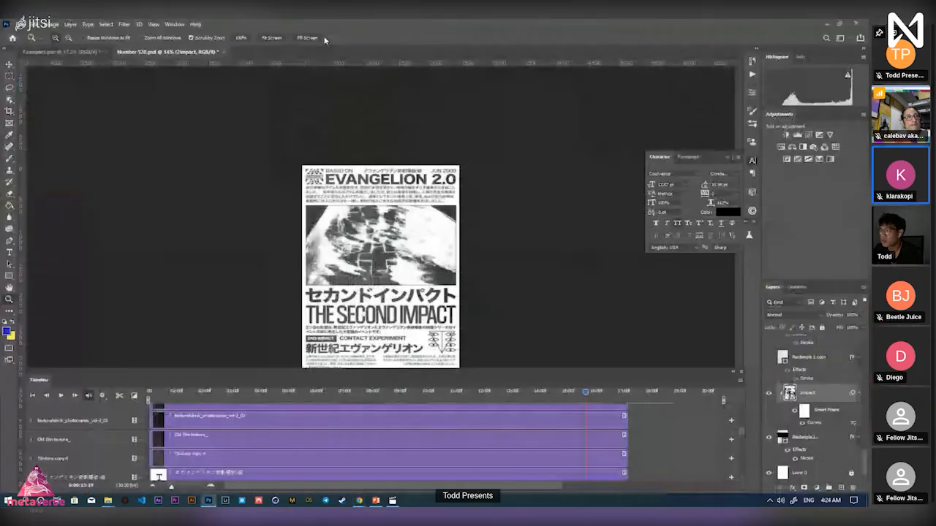
Zoom in closely on the Evangelion poster's photo and pan down it
click(416, 272)
click(418, 272)
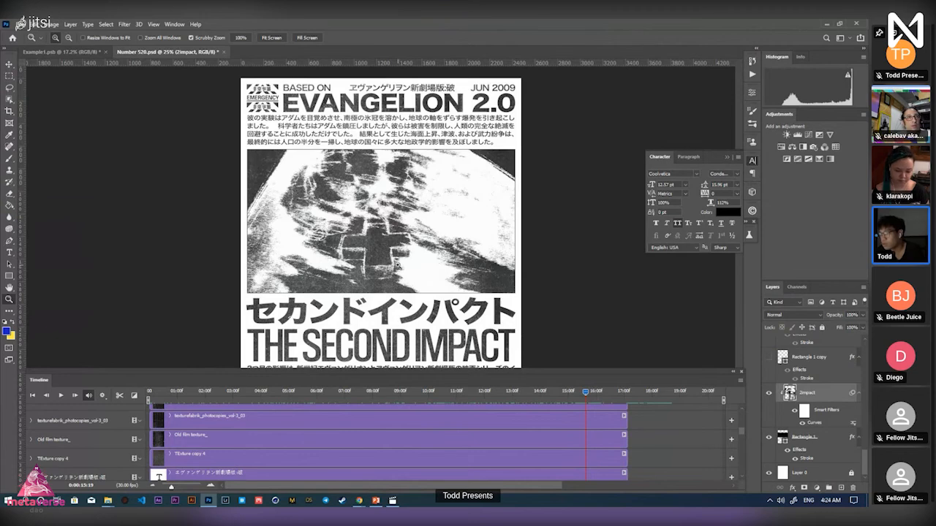
click(398, 264)
drag(414, 263, 417, 262)
drag(360, 230, 358, 267)
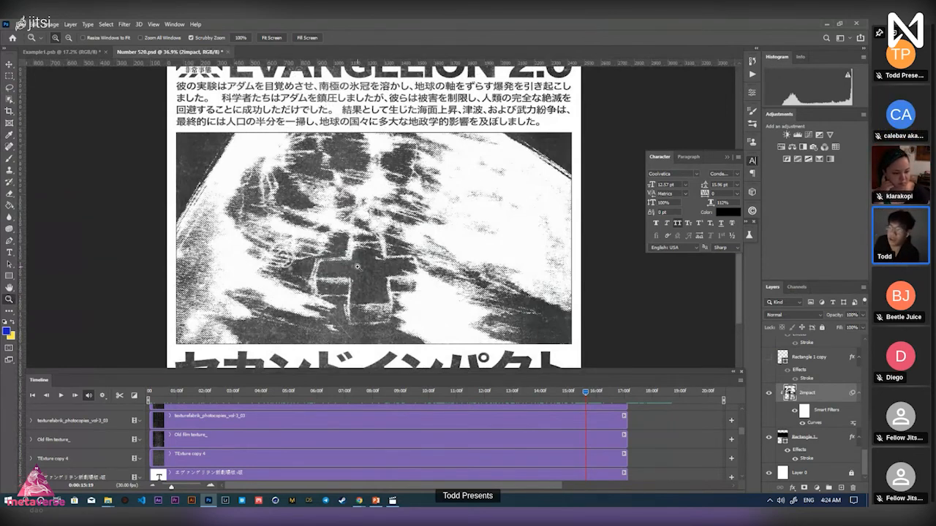
Switch to the Example1 Foundation poster document and zoom out on it
click(62, 52)
mouse_move(424, 337)
mouse_down()
mouse_move(399, 330)
mouse_move(424, 327)
mouse_up()
click(175, 24)
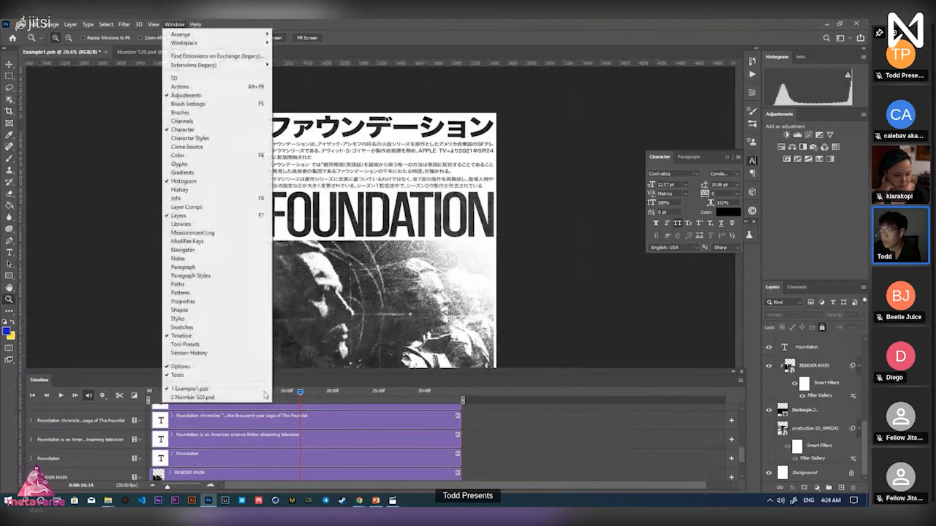
Zoom and pan over the Foundation poster's Japanese title and details, then zoom out to nearly the whole poster
click(441, 282)
mouse_move(341, 231)
mouse_down()
mouse_move(369, 229)
mouse_move(322, 230)
mouse_up()
mouse_move(389, 284)
mouse_down()
mouse_move(421, 283)
mouse_move(406, 284)
mouse_up()
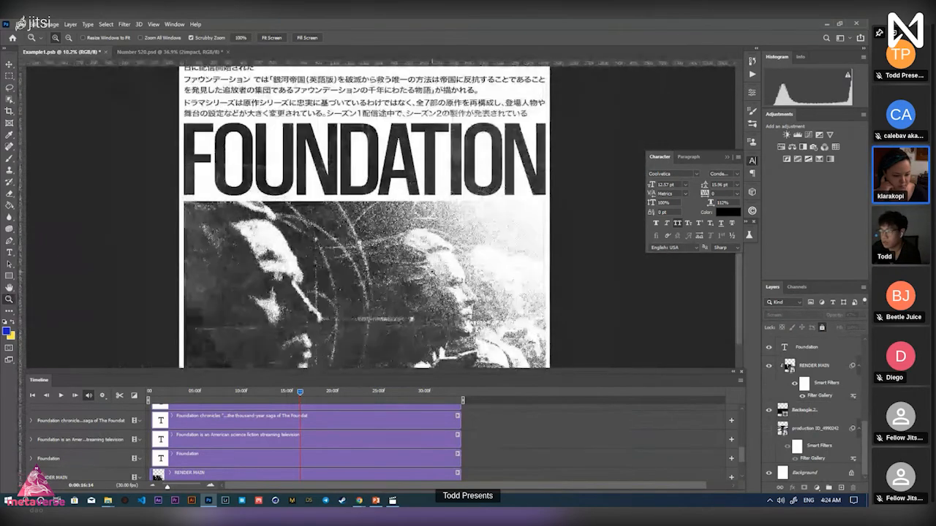
drag(408, 156, 408, 232)
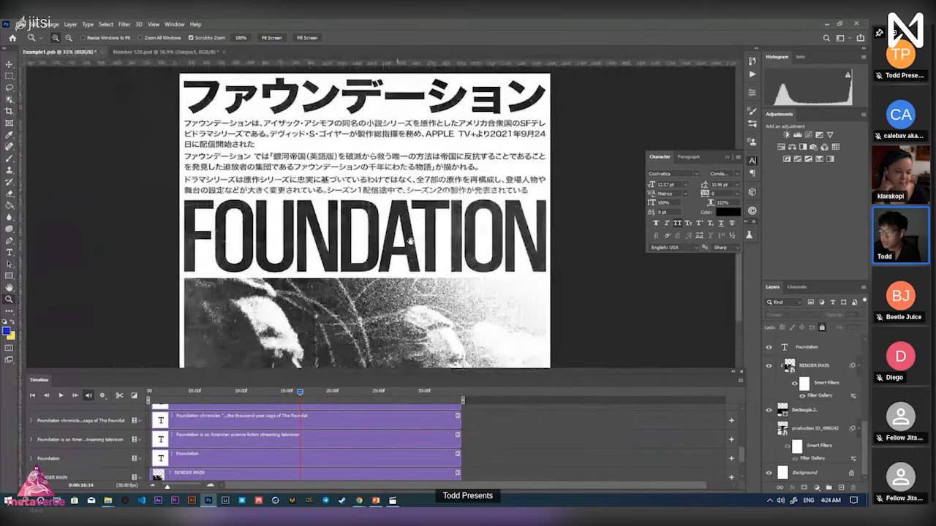
drag(398, 268, 369, 269)
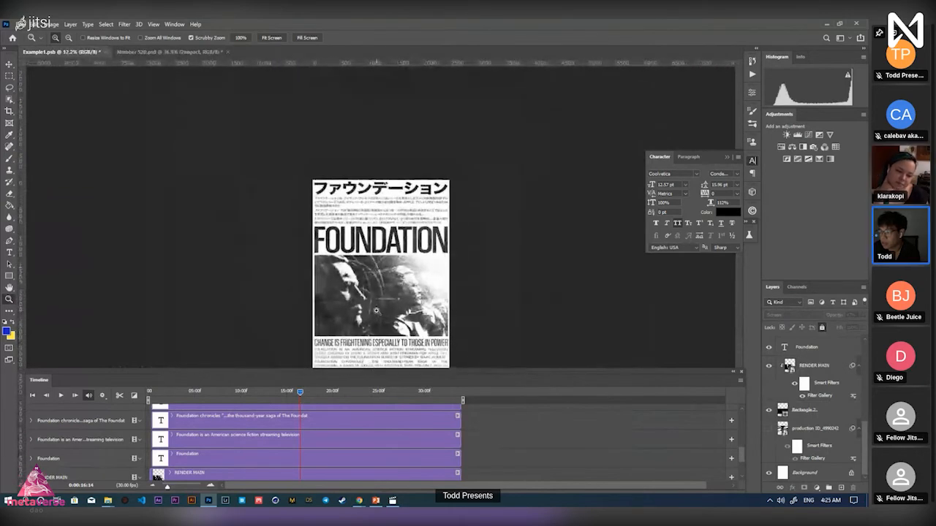
drag(376, 310, 415, 308)
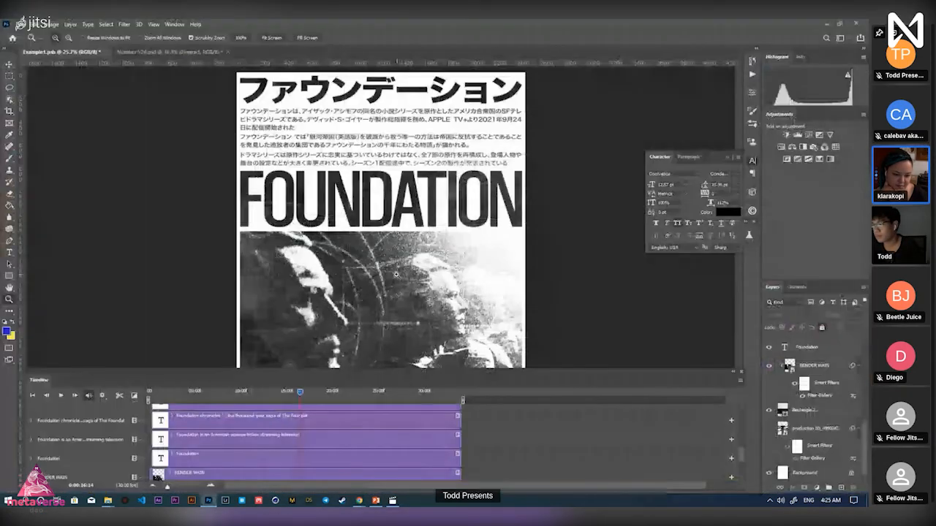
Zoom out to the full Foundation poster, then bring the Texturelabs browser window forward
drag(397, 274, 383, 299)
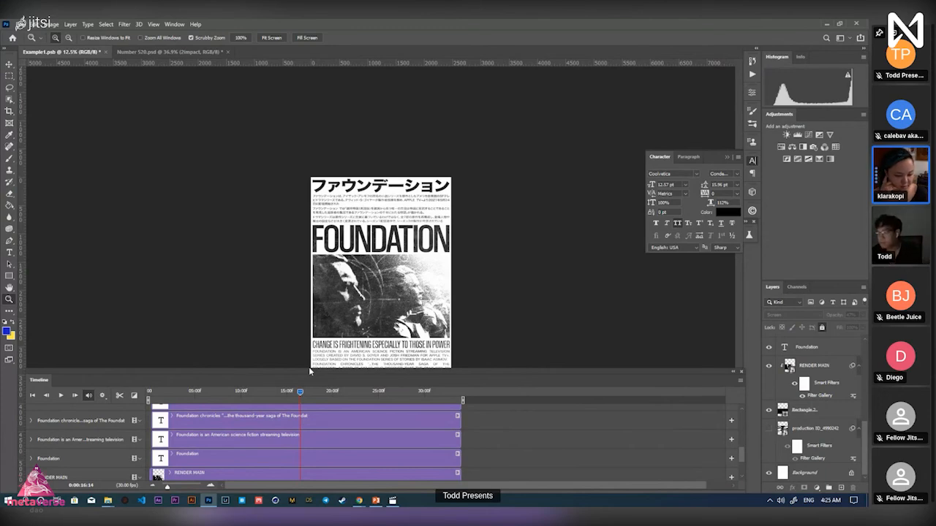
key(alt+Tab)
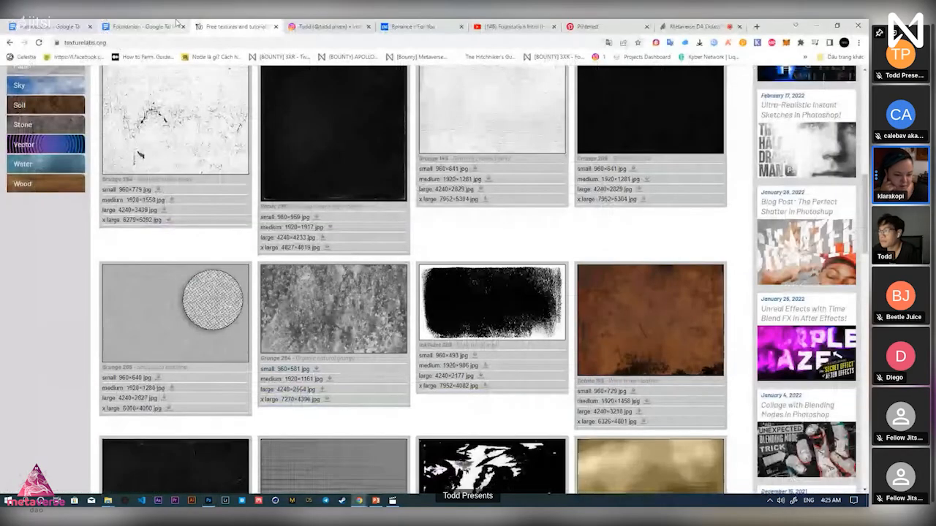
Load texturelabs.org in the Foundation intro YouTube tab
click(688, 27)
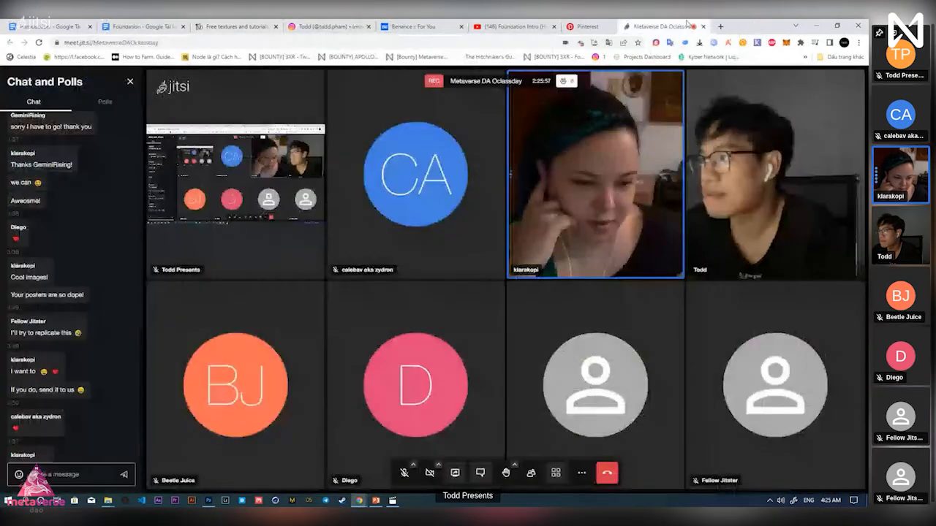
key(ctrl+shift+Tab)
key(ctrl+shift+Tab)
key(ctrl+shift+Tab)
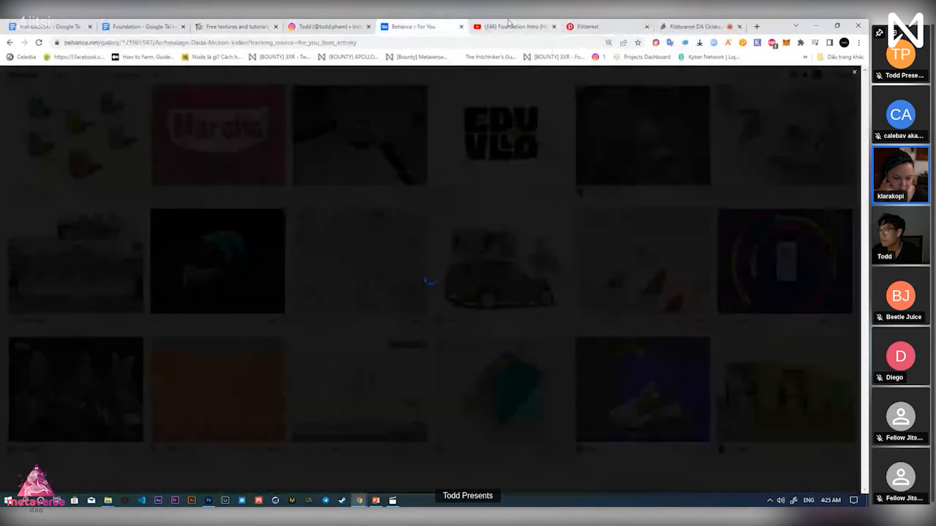
click(509, 27)
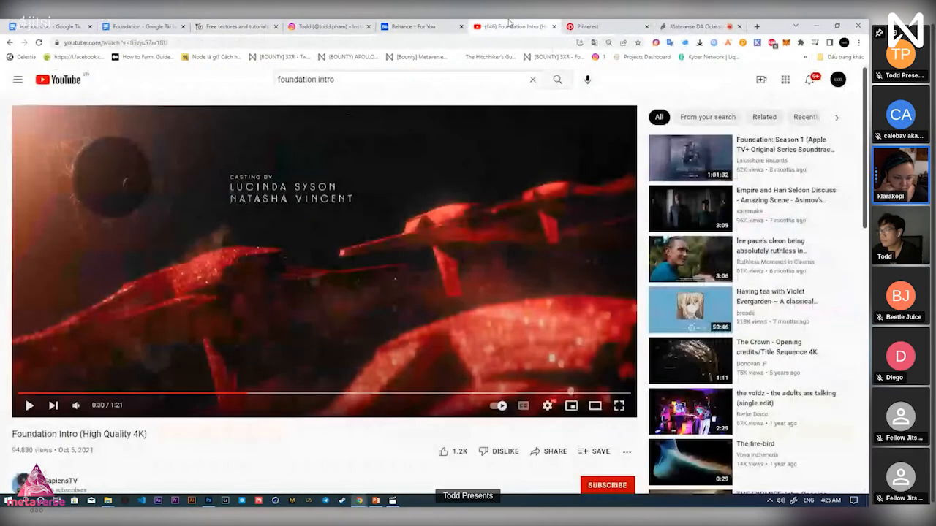
click(339, 44)
text(text)
key(BackSpace)
text(x)
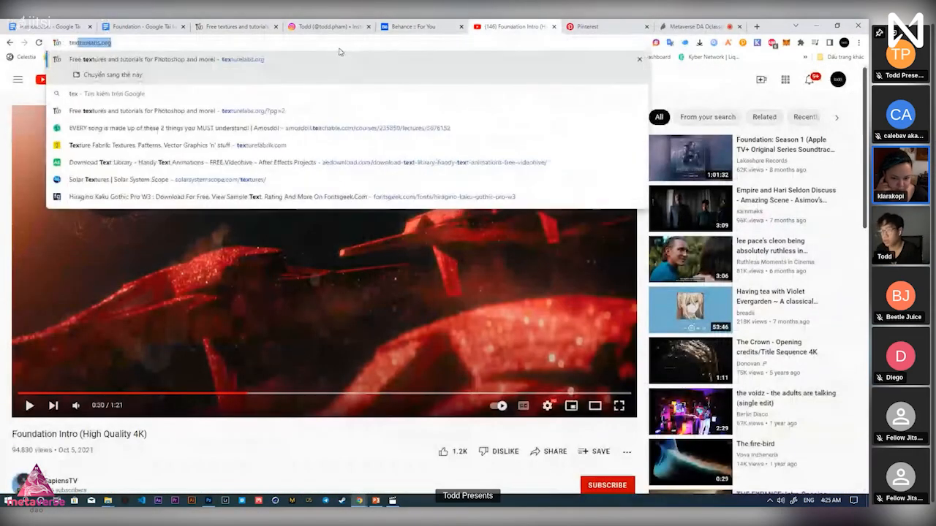
key(Return)
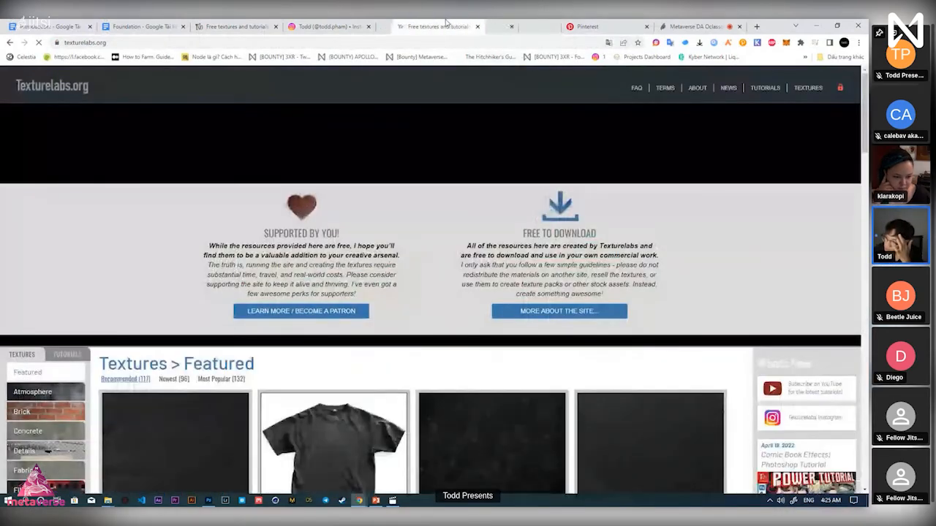
Scroll through the Featured textures grid down to the page 1 of 4 pagination
scroll(388, 308, down, 4)
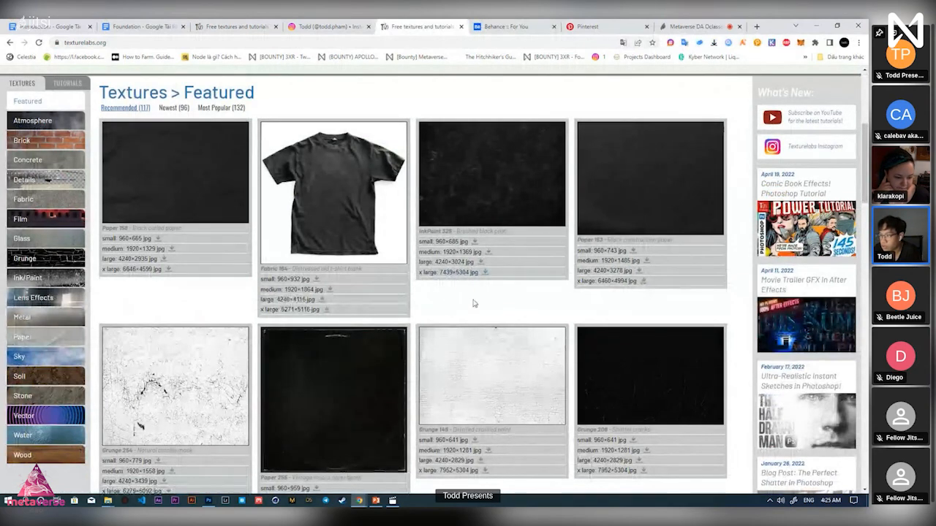
scroll(572, 318, down, 2)
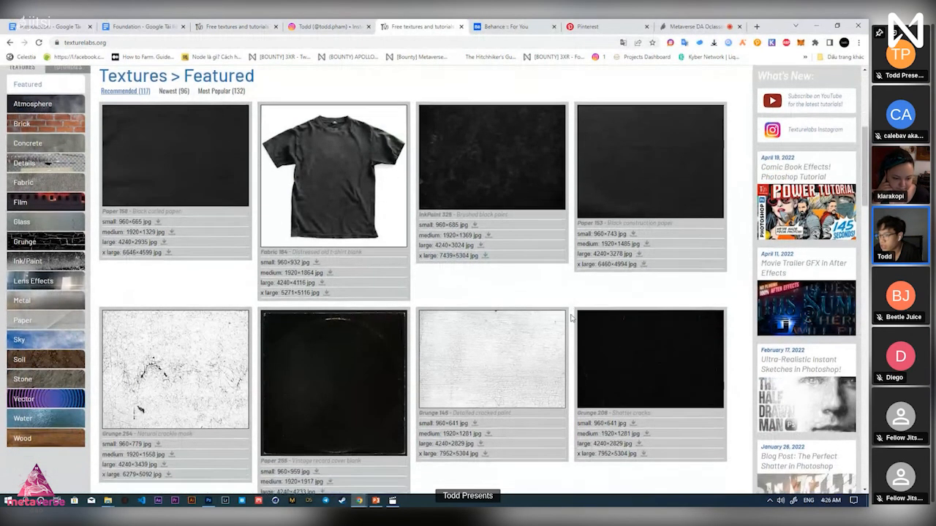
scroll(572, 318, down, 5)
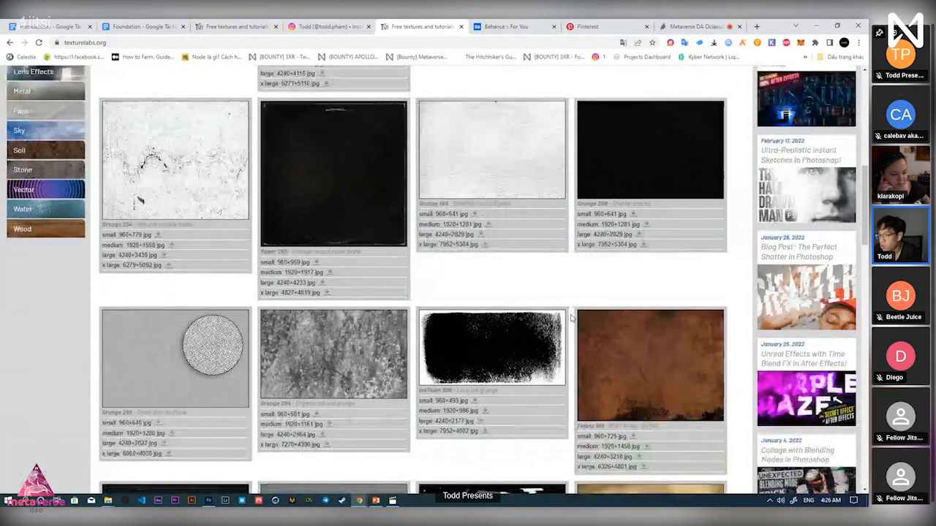
scroll(573, 318, up, 1)
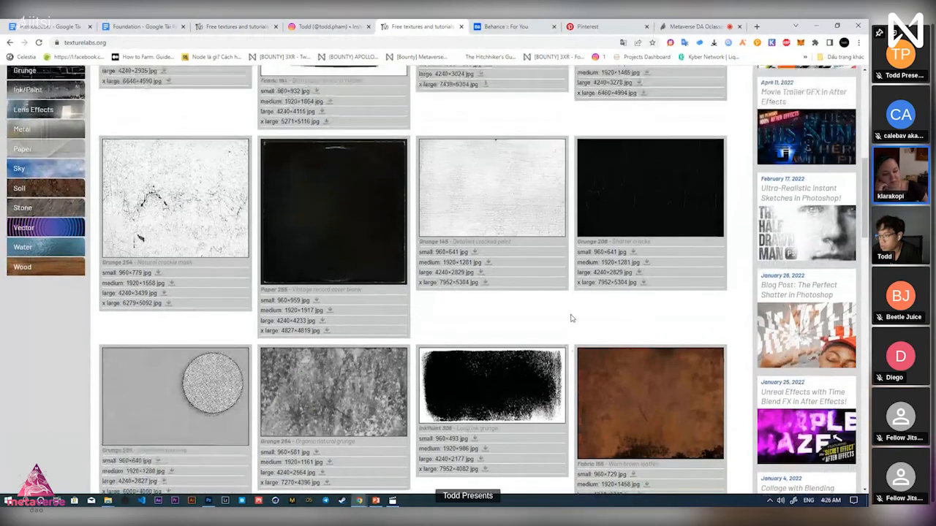
scroll(572, 317, down, 2)
scroll(573, 317, down, 6)
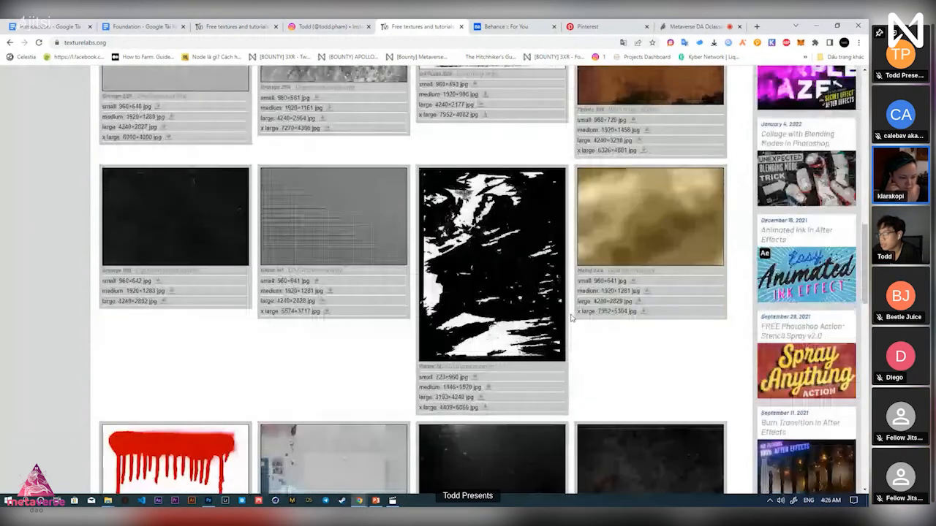
scroll(572, 317, down, 5)
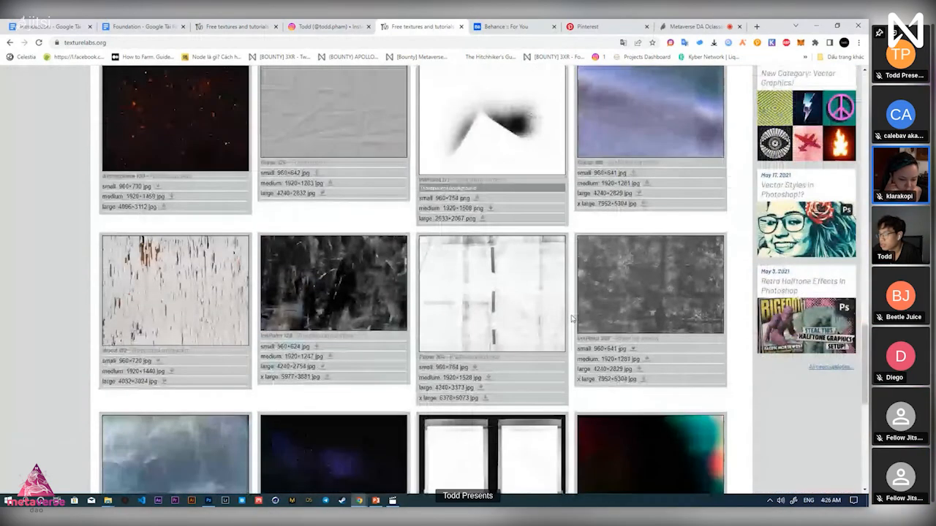
scroll(573, 317, down, 3)
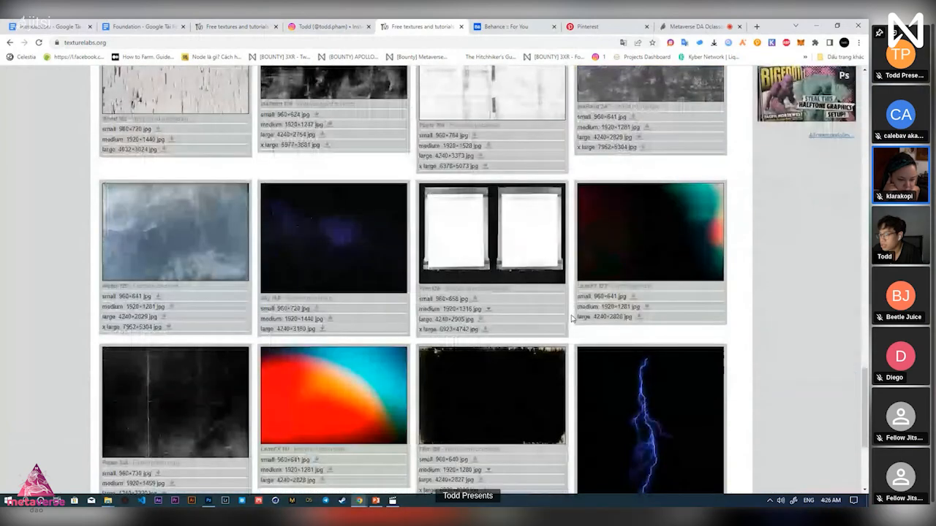
scroll(572, 318, down, 3)
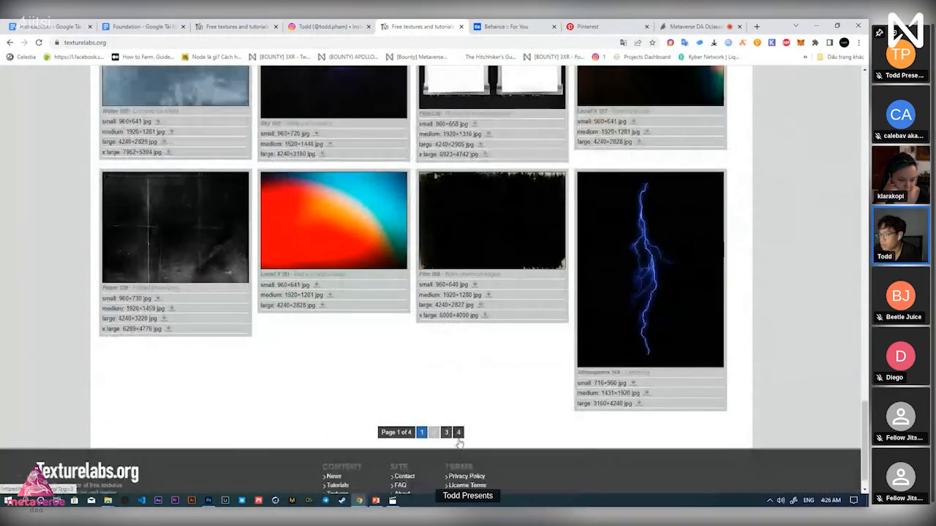
Scroll back up and switch the gallery to Newest (96) textures
scroll(491, 397, up, 2)
scroll(498, 395, up, 10)
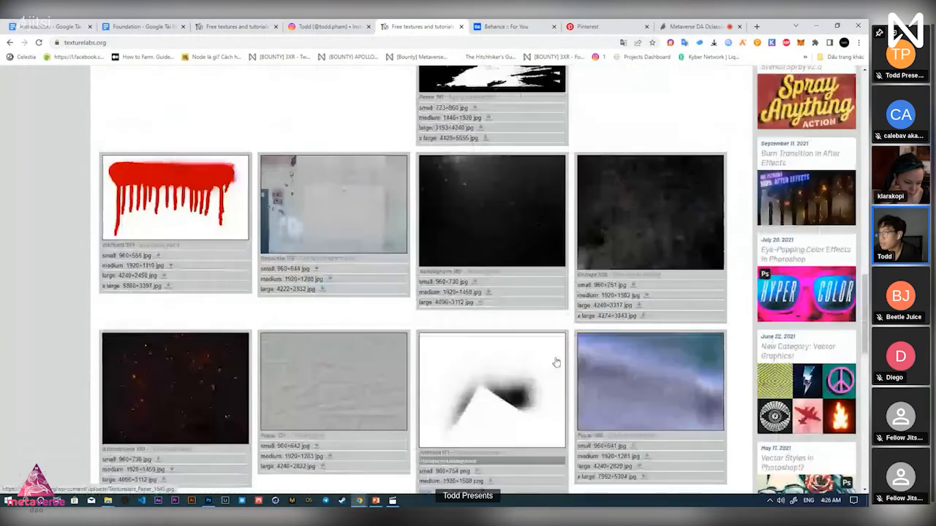
scroll(560, 364, up, 3)
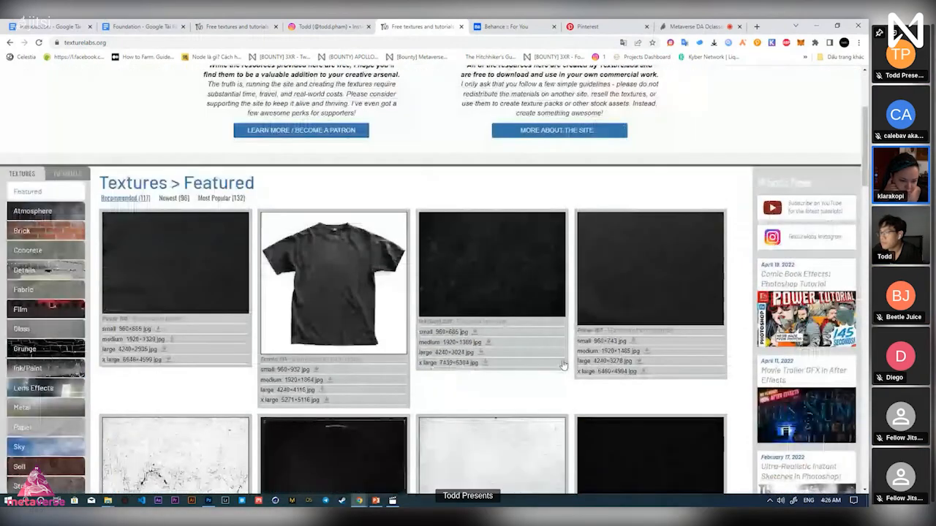
scroll(563, 364, up, 1)
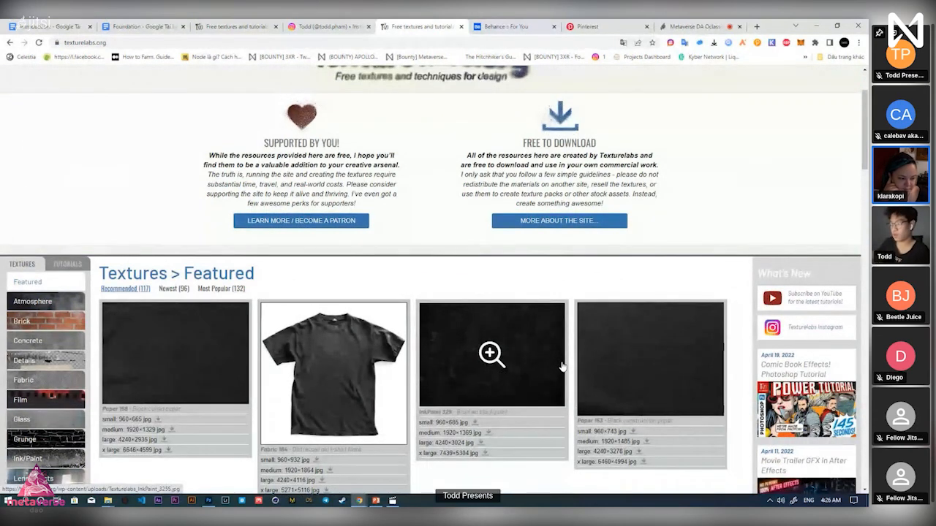
click(168, 289)
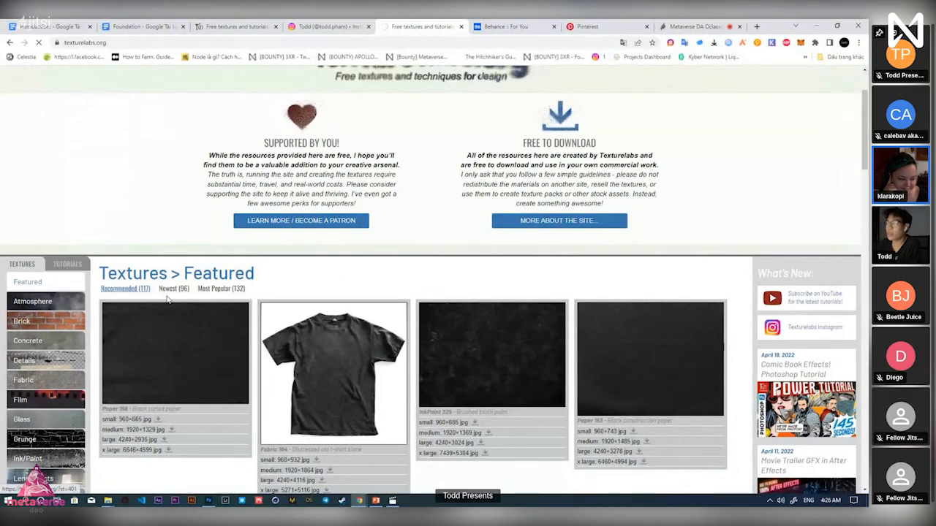